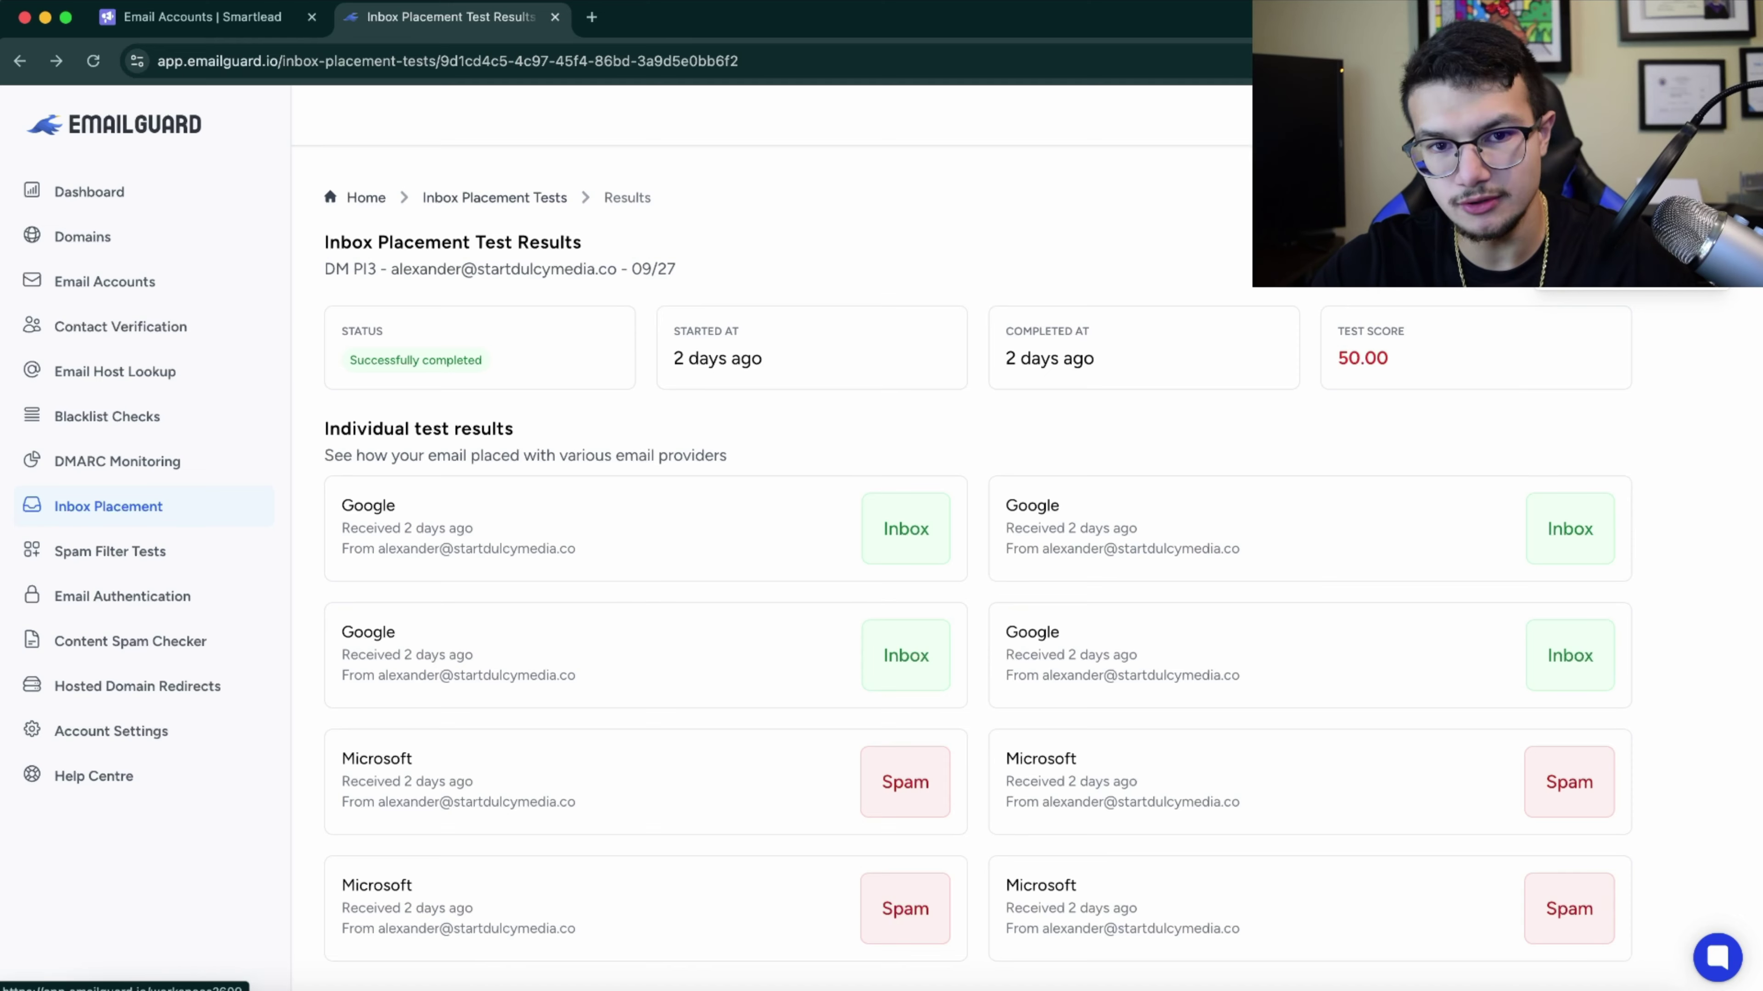
- Open the Developer API page of the EmailGuard workspace settings to view its API tokens
click(1631, 209)
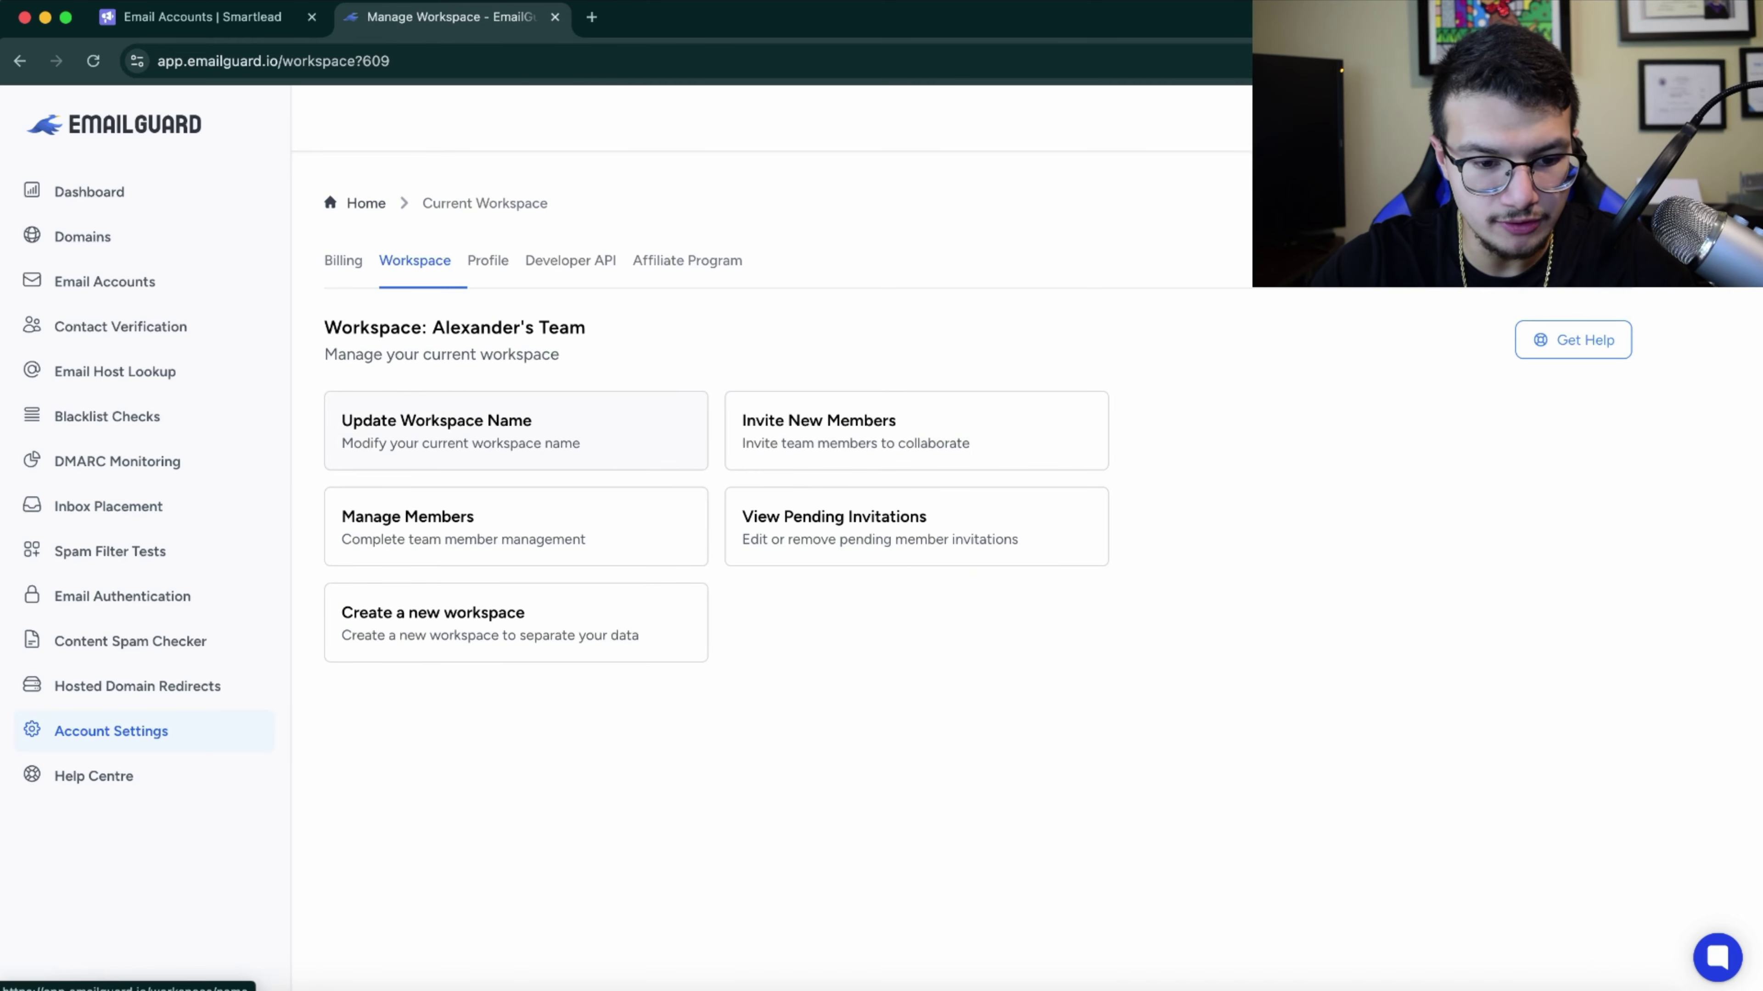
click(570, 261)
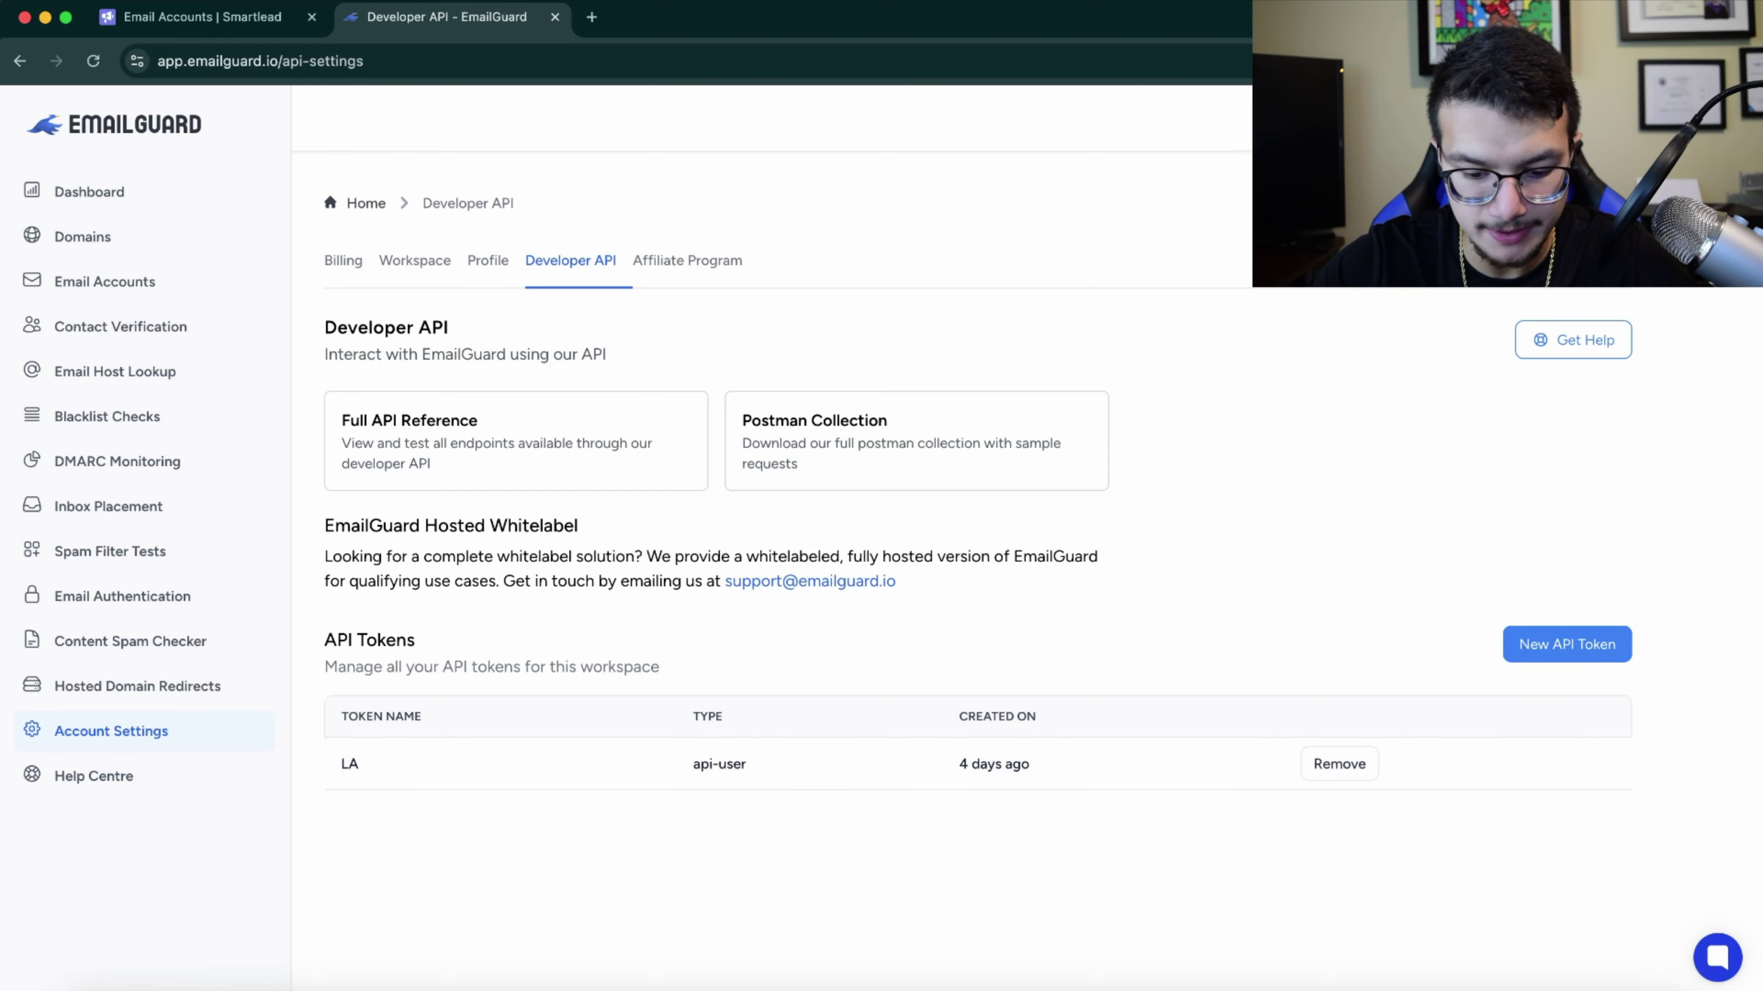
- Switch to Discord, open Lead Academy's pro-chat channel and bring up the /set emailguard-key command
click(1090, 988)
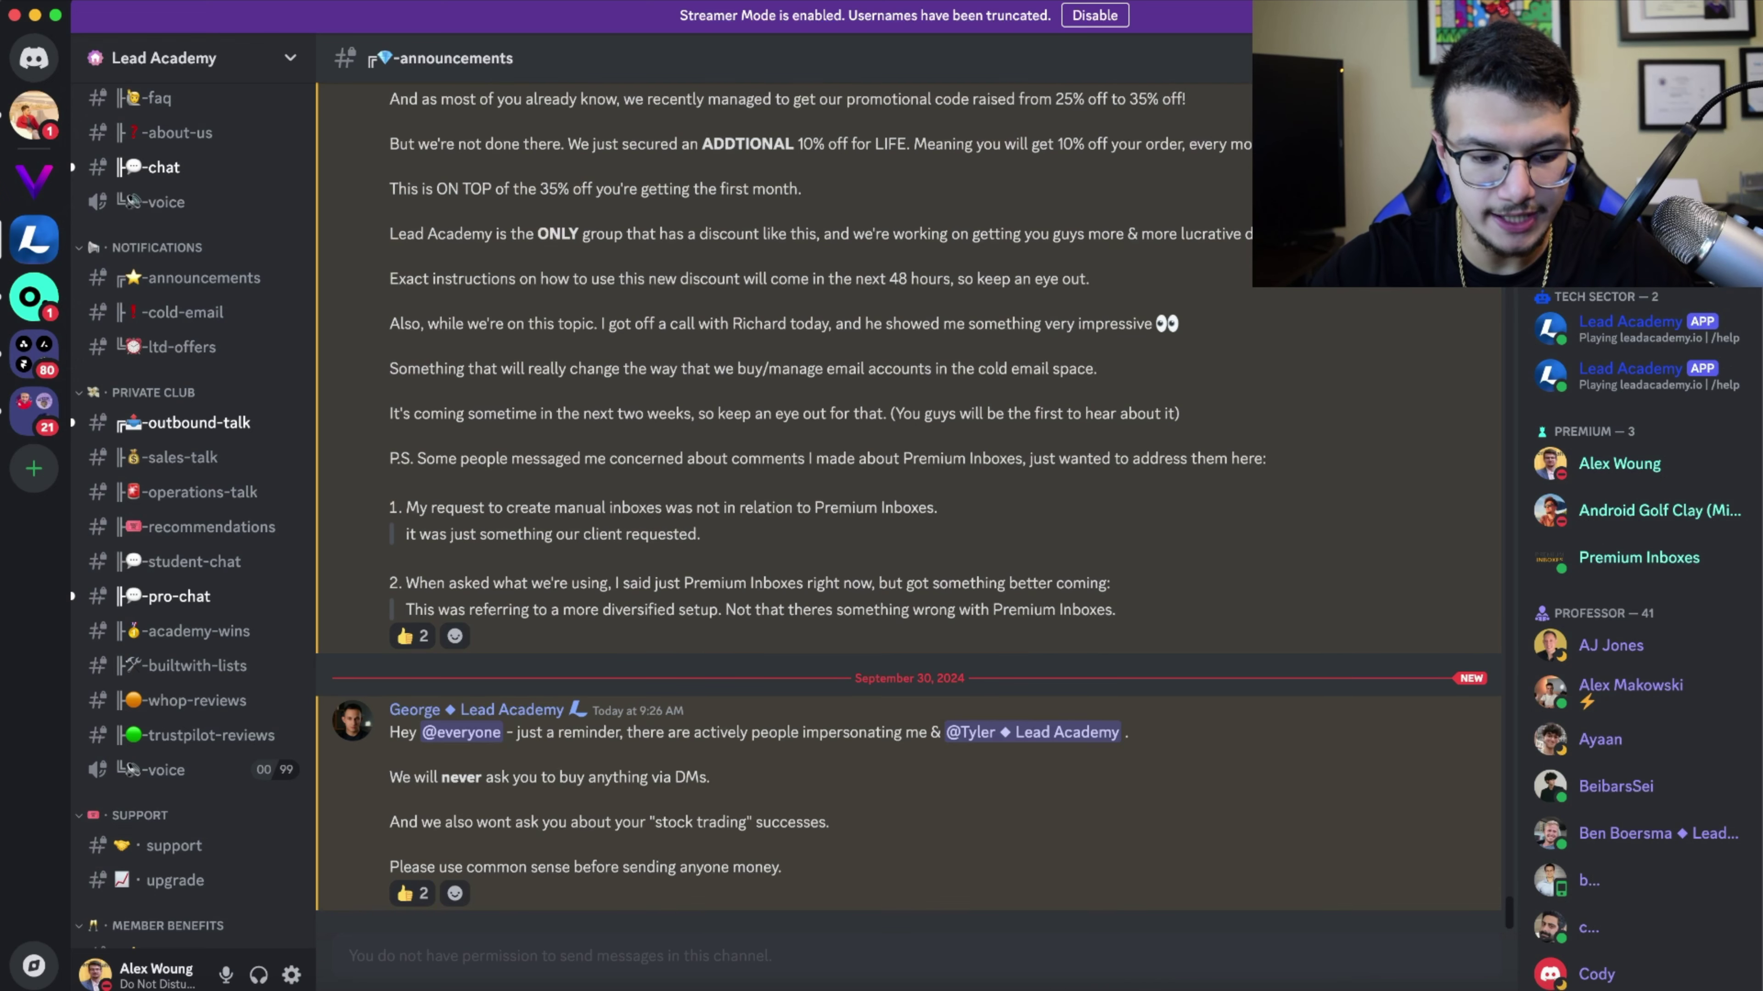
click(179, 596)
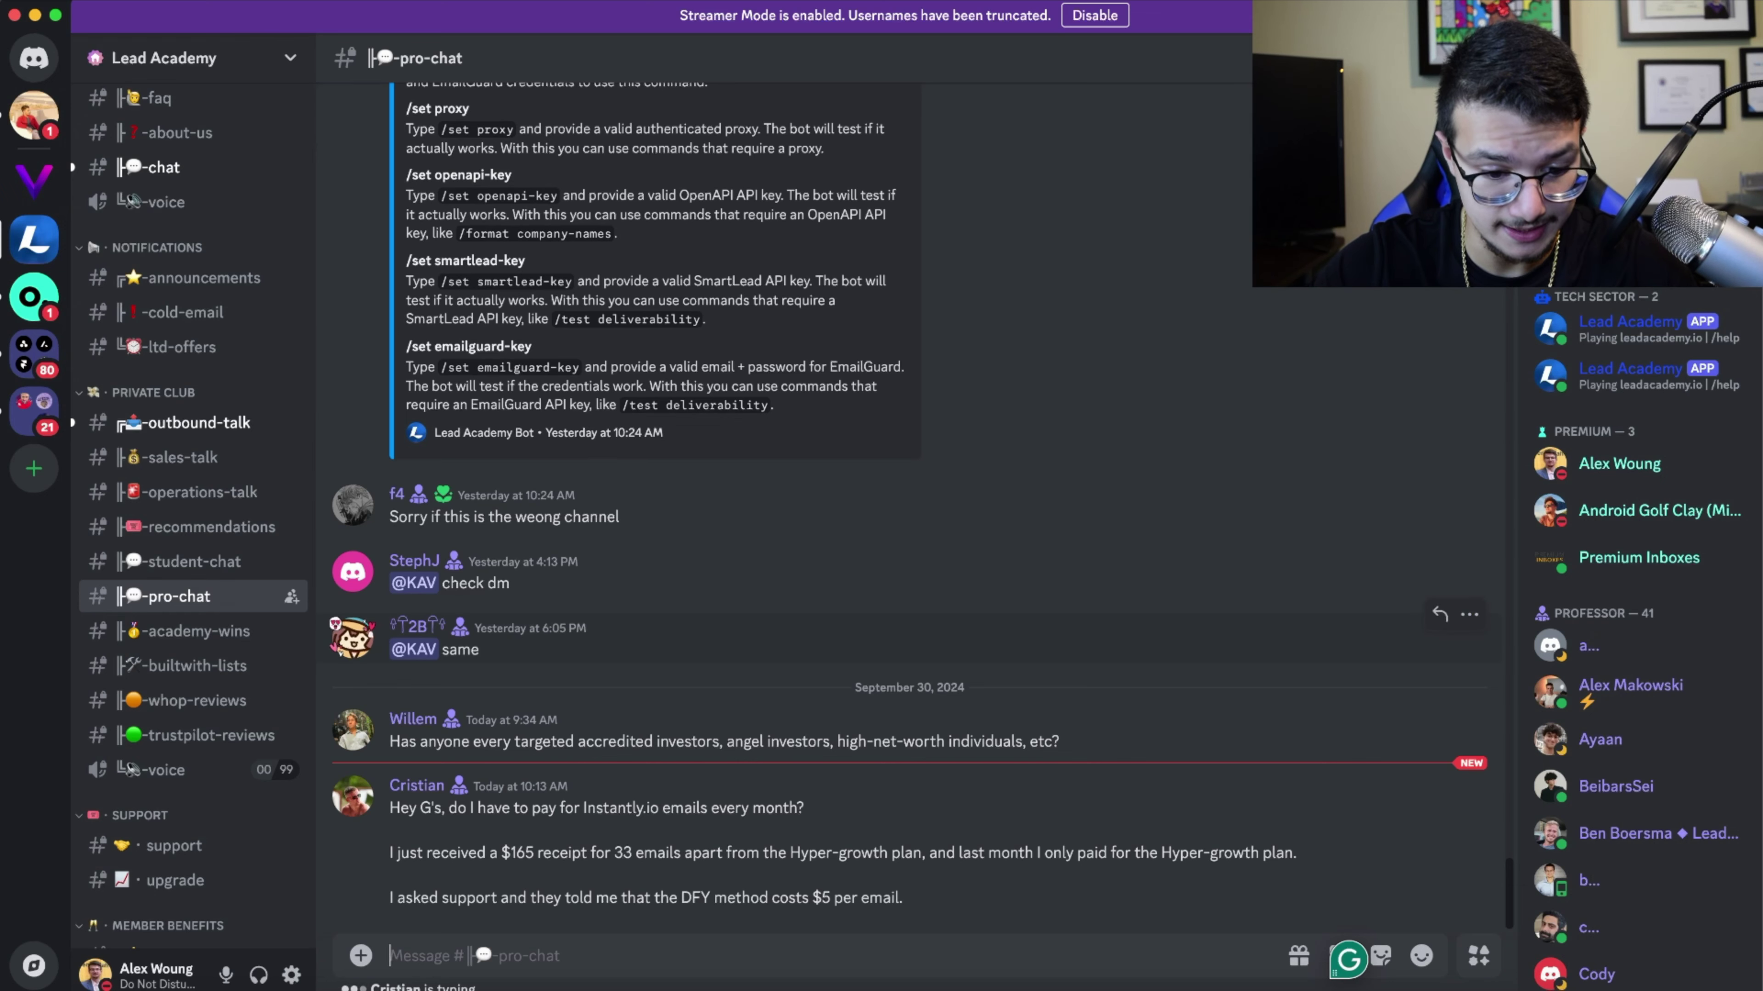
scroll(685, 654, up, 3)
scroll(685, 654, down, 3)
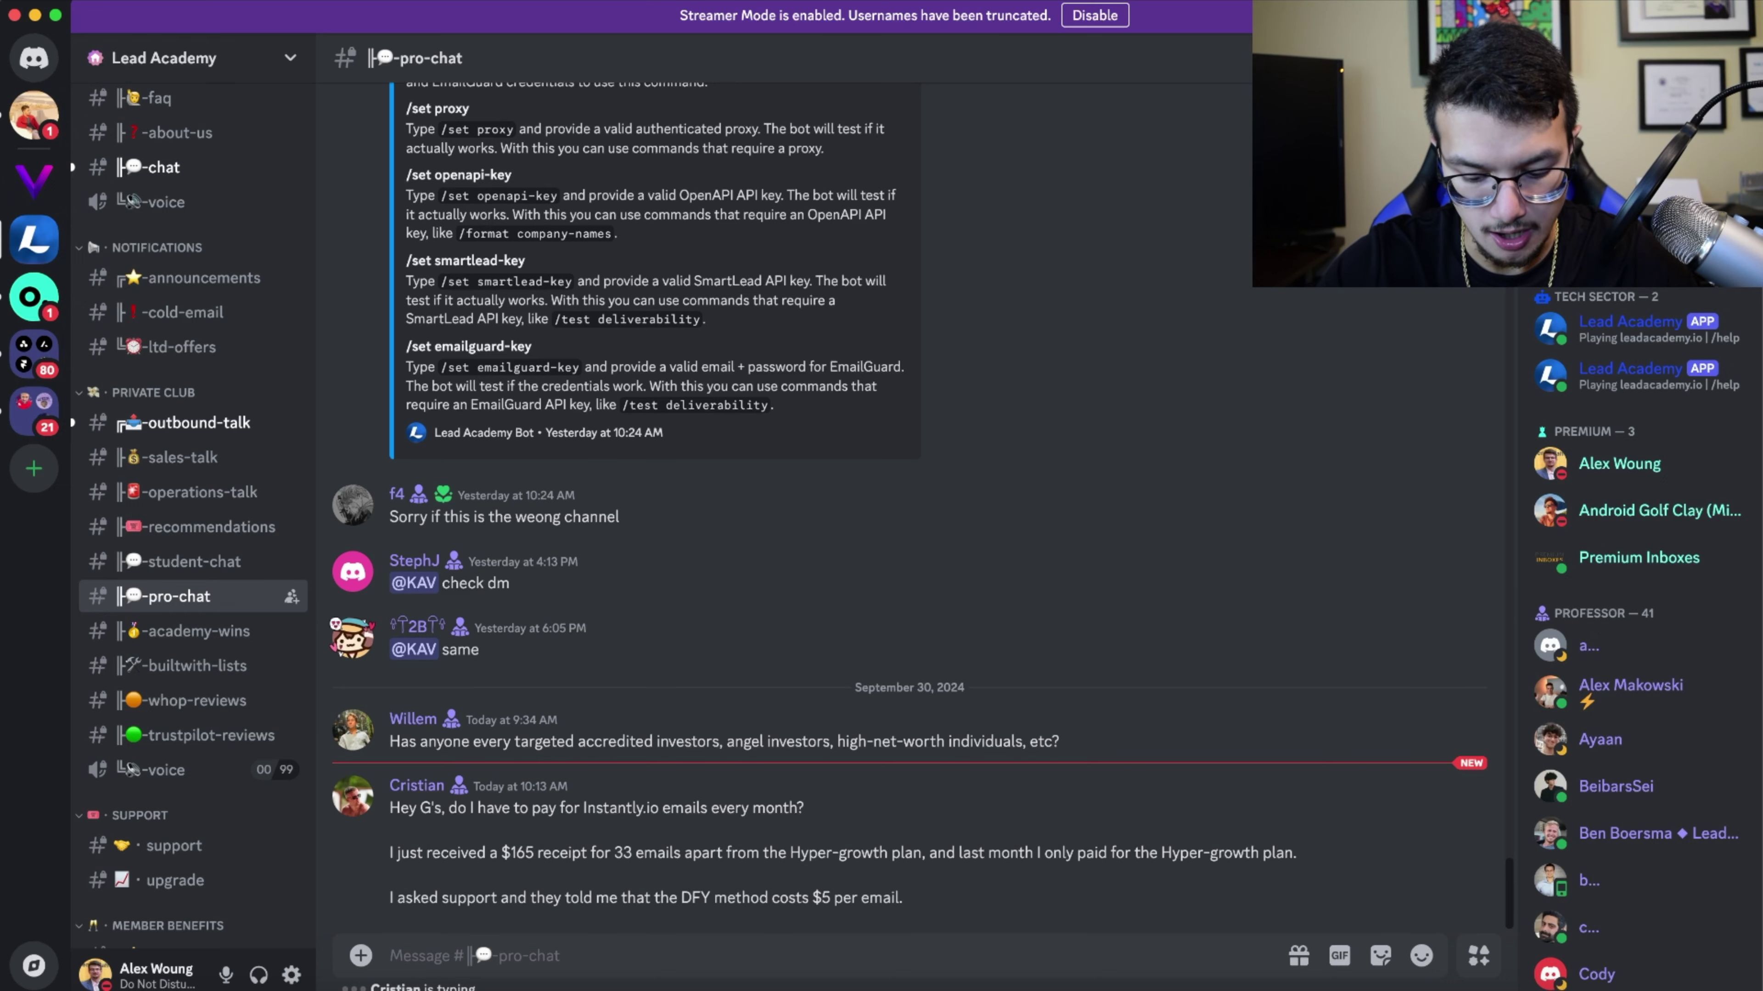
text(/set)
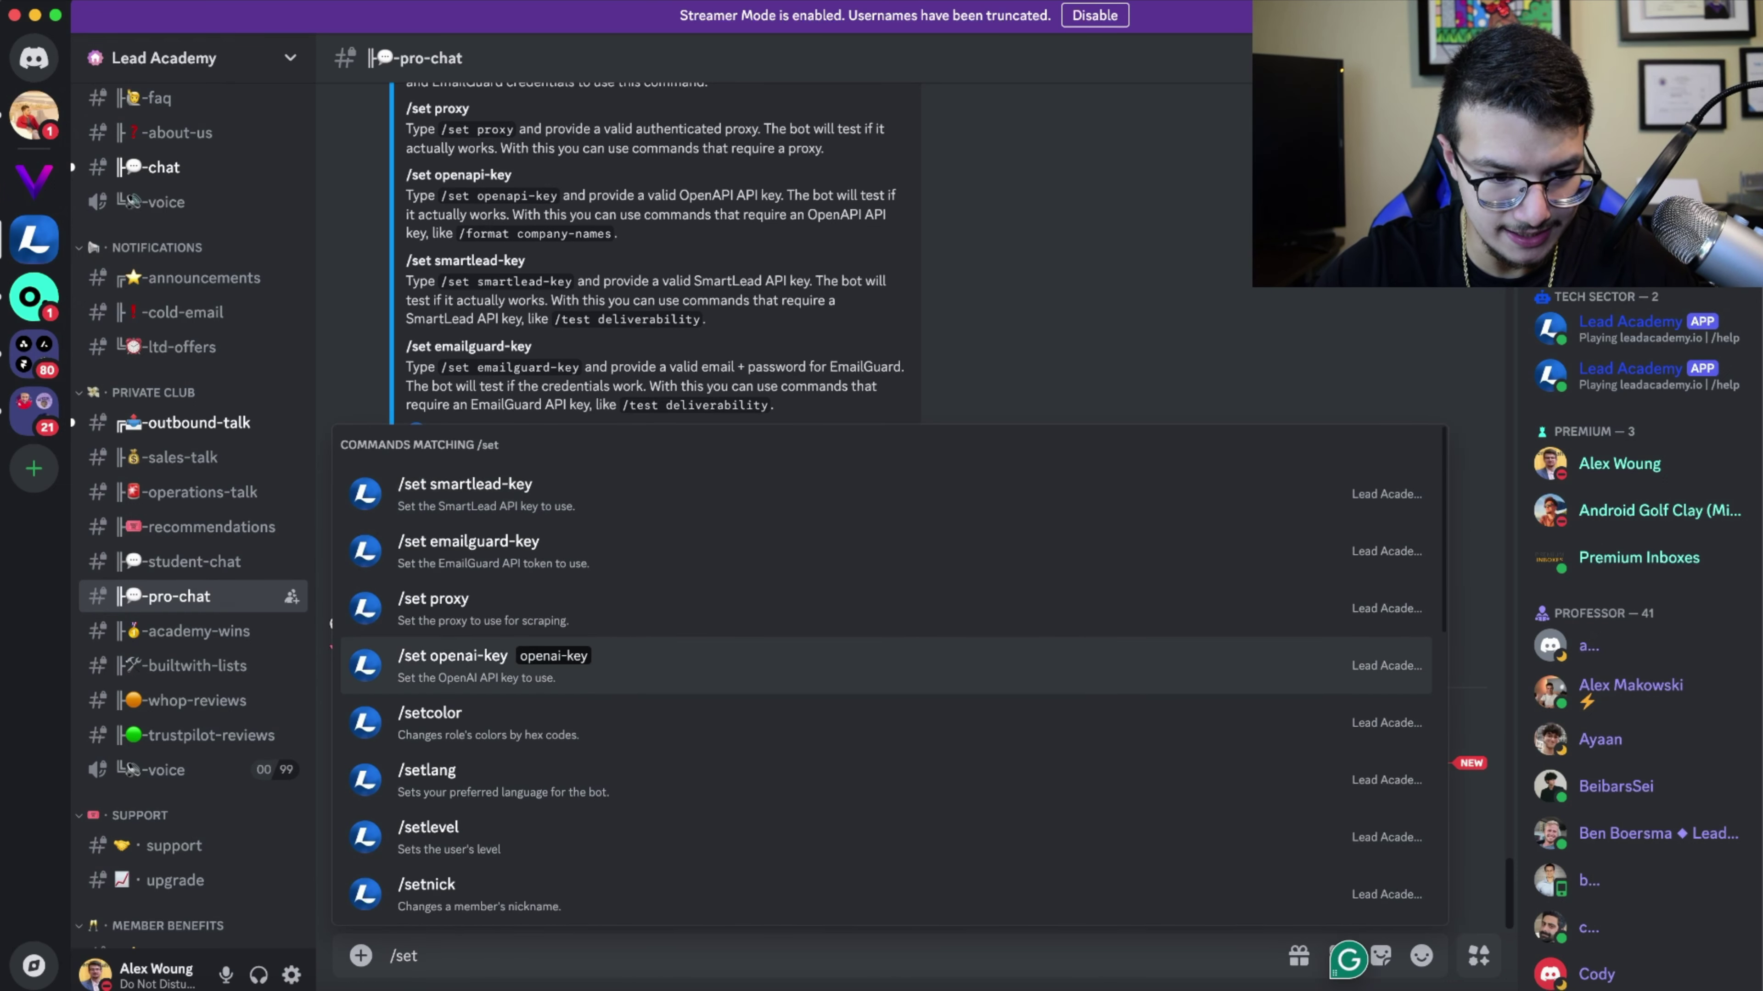
key(Up)
key(Up)
key(Return)
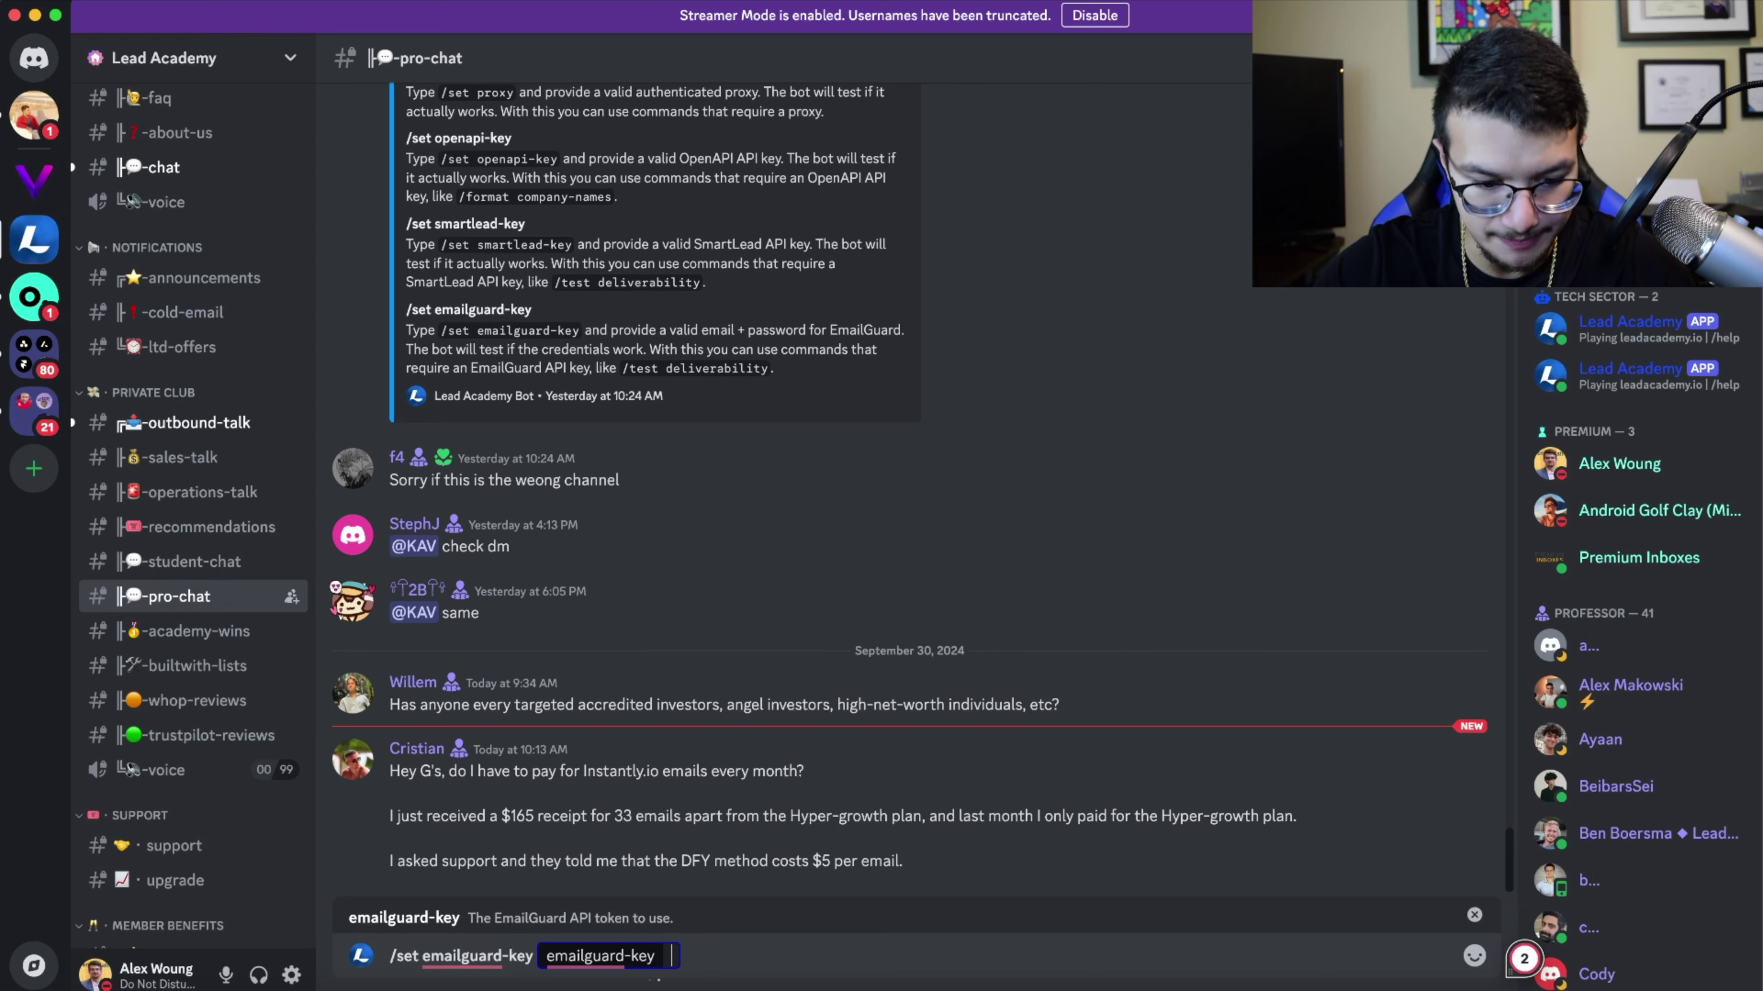
- Glance at the Smartlead page in Chrome, return to Discord and bring up the /set smartlead-key command in pro-chat
click(332, 983)
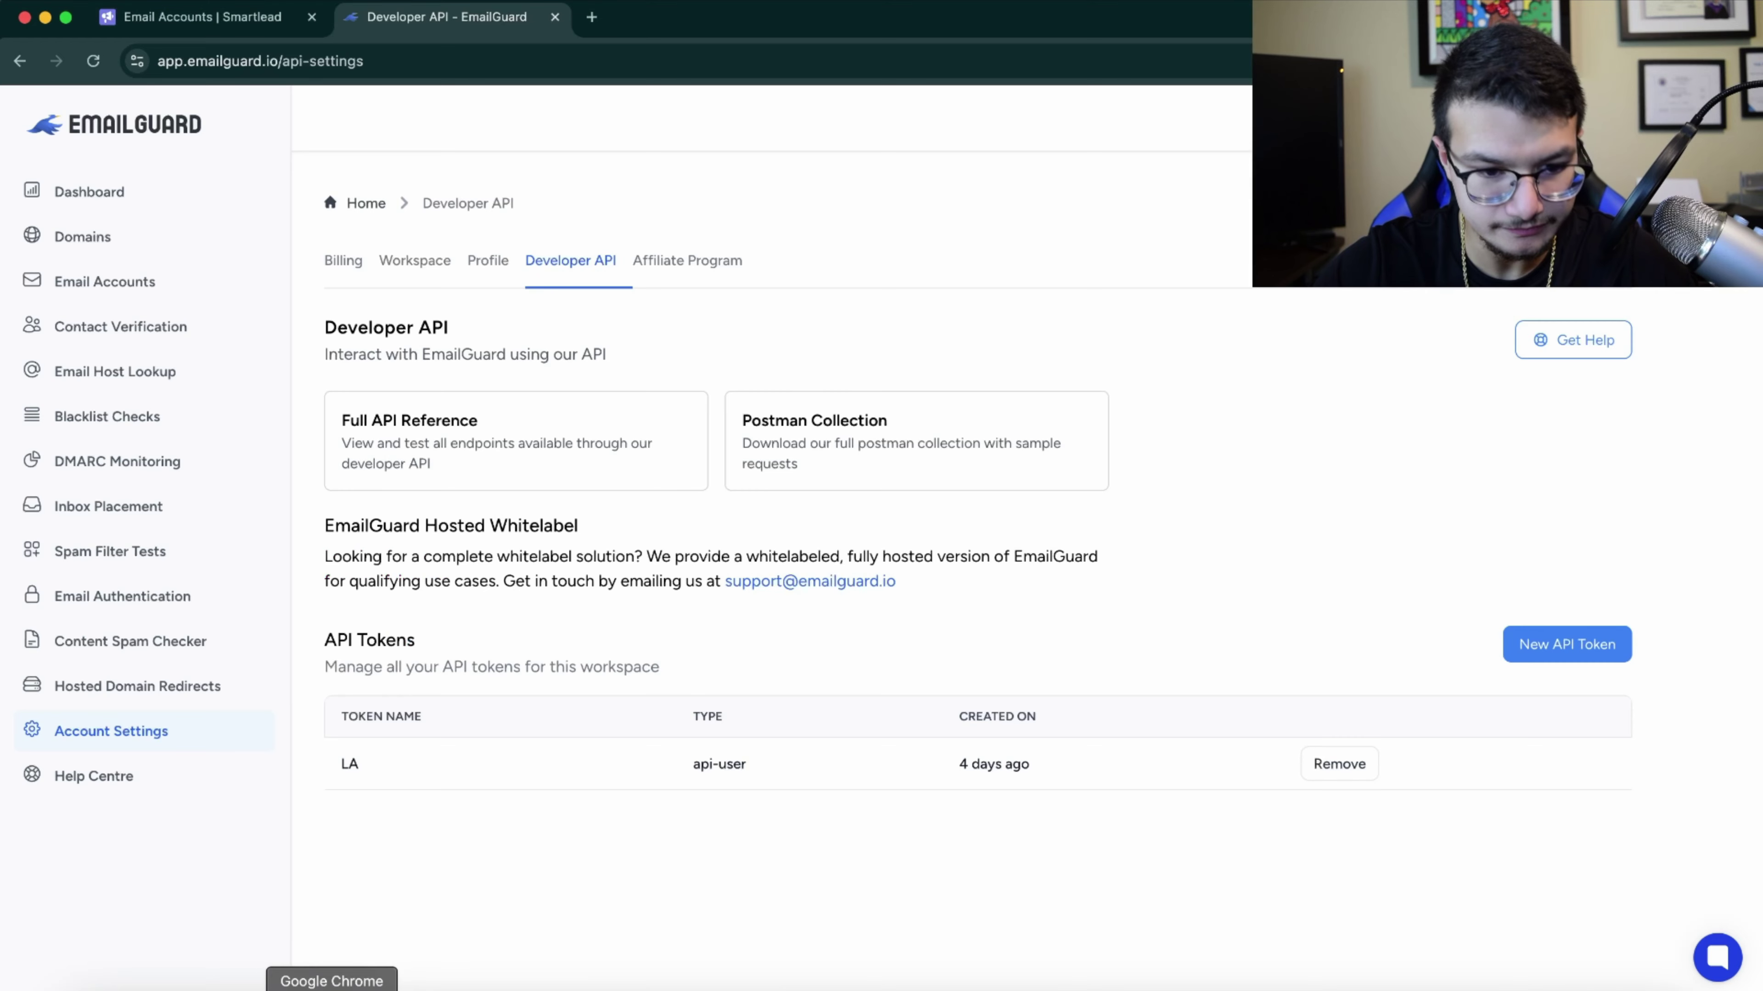
click(202, 18)
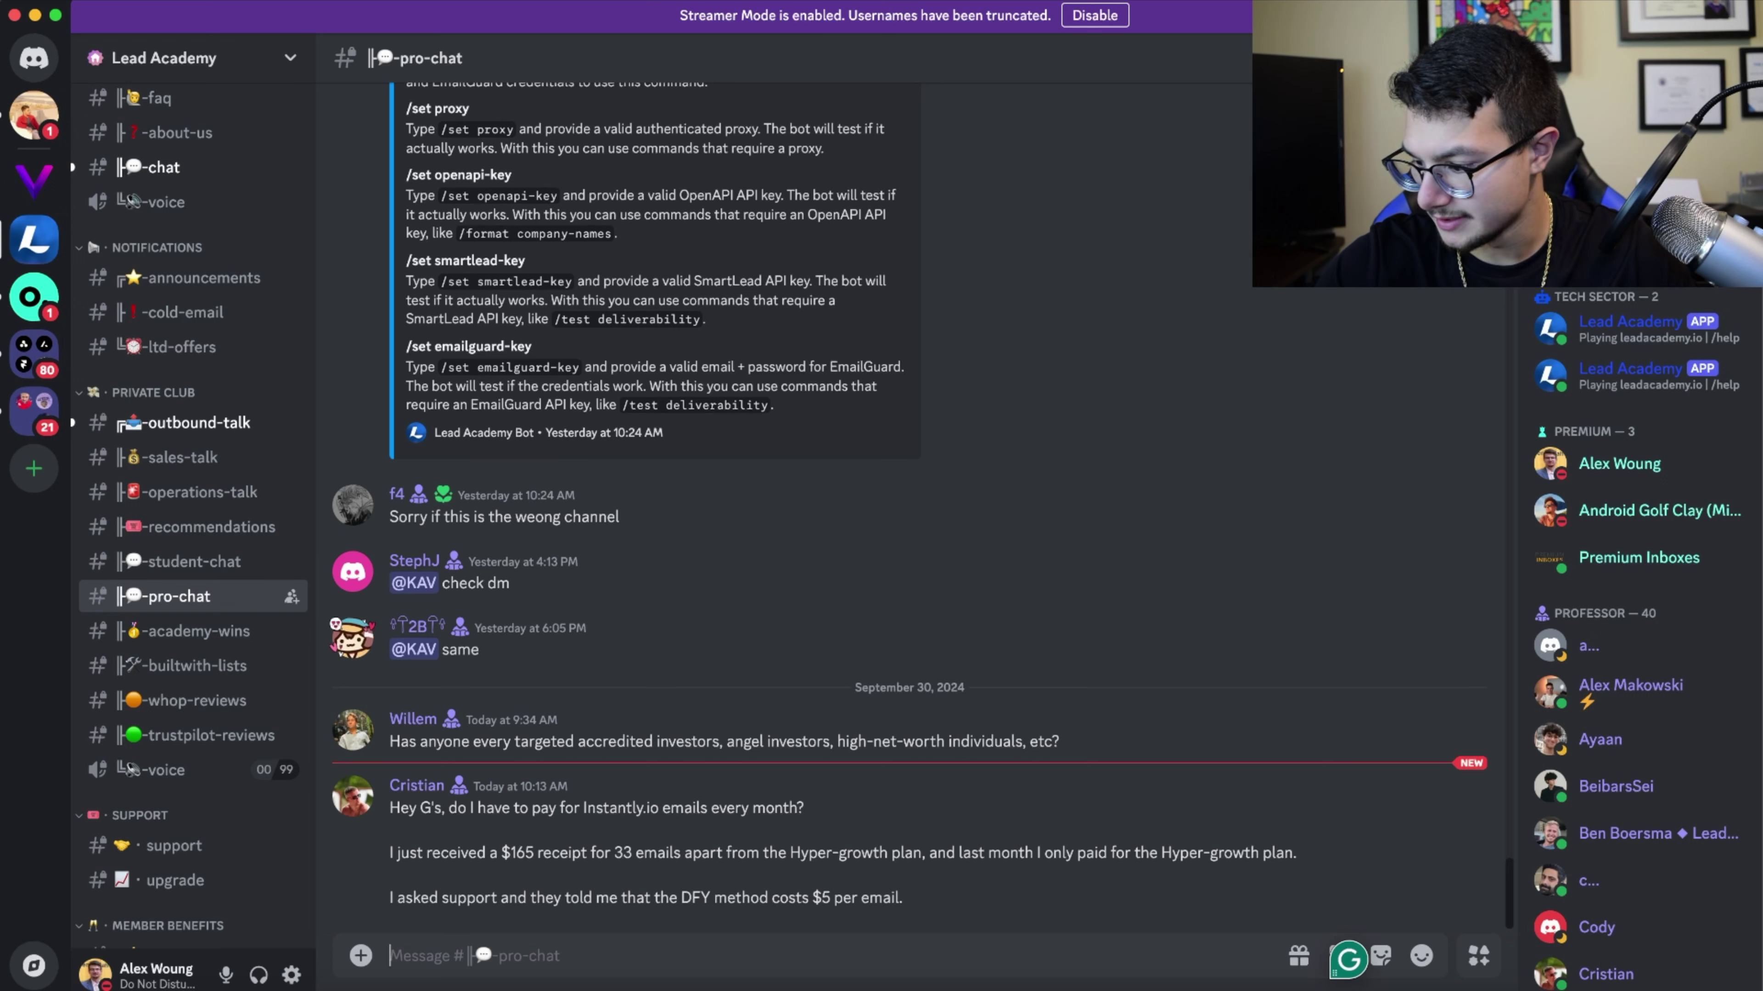
text(/set)
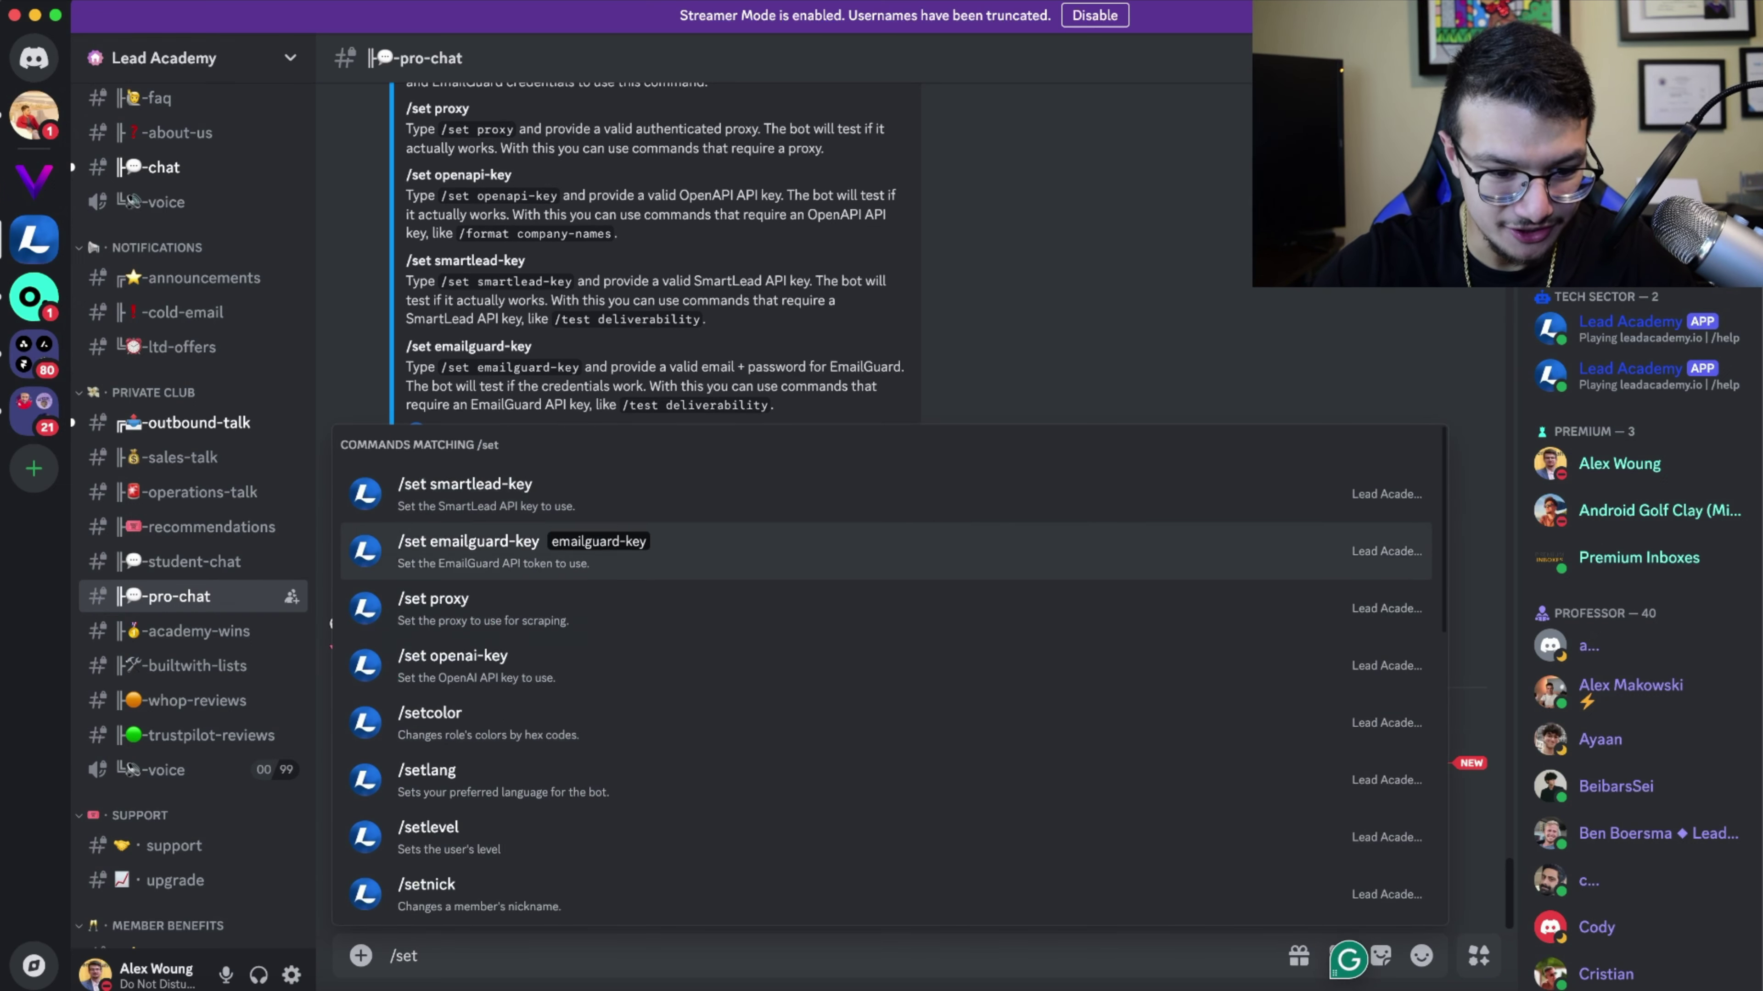
key(Up)
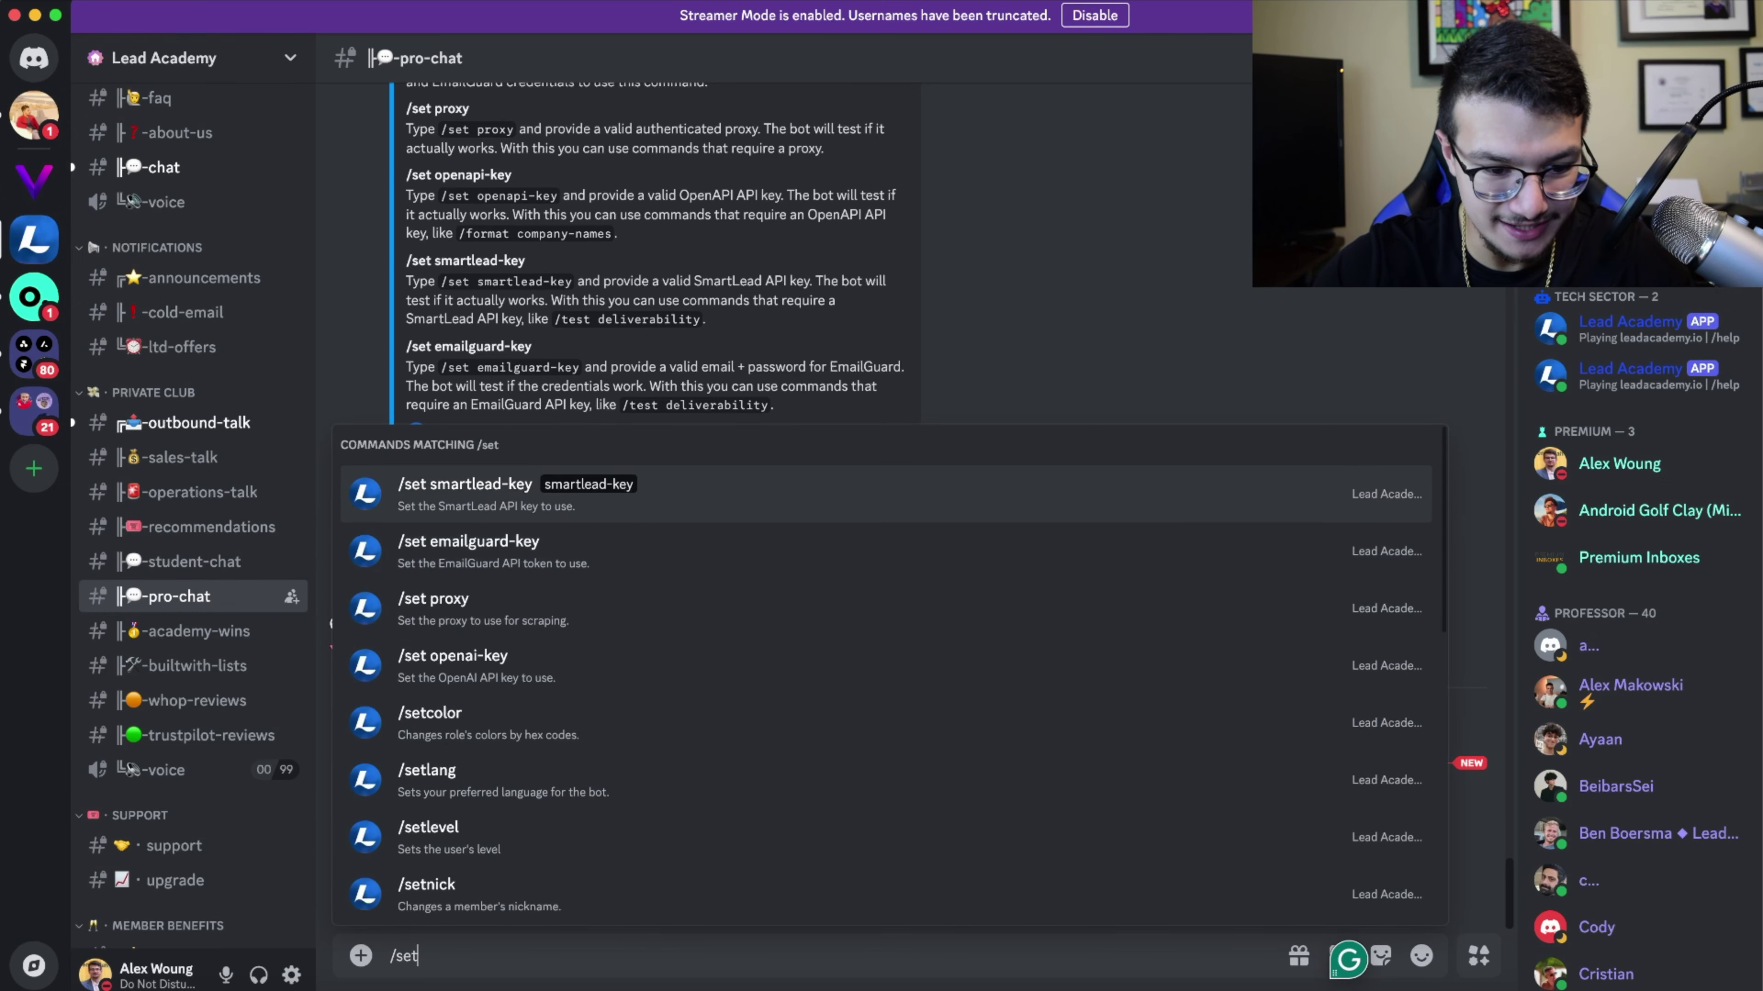
key(Return)
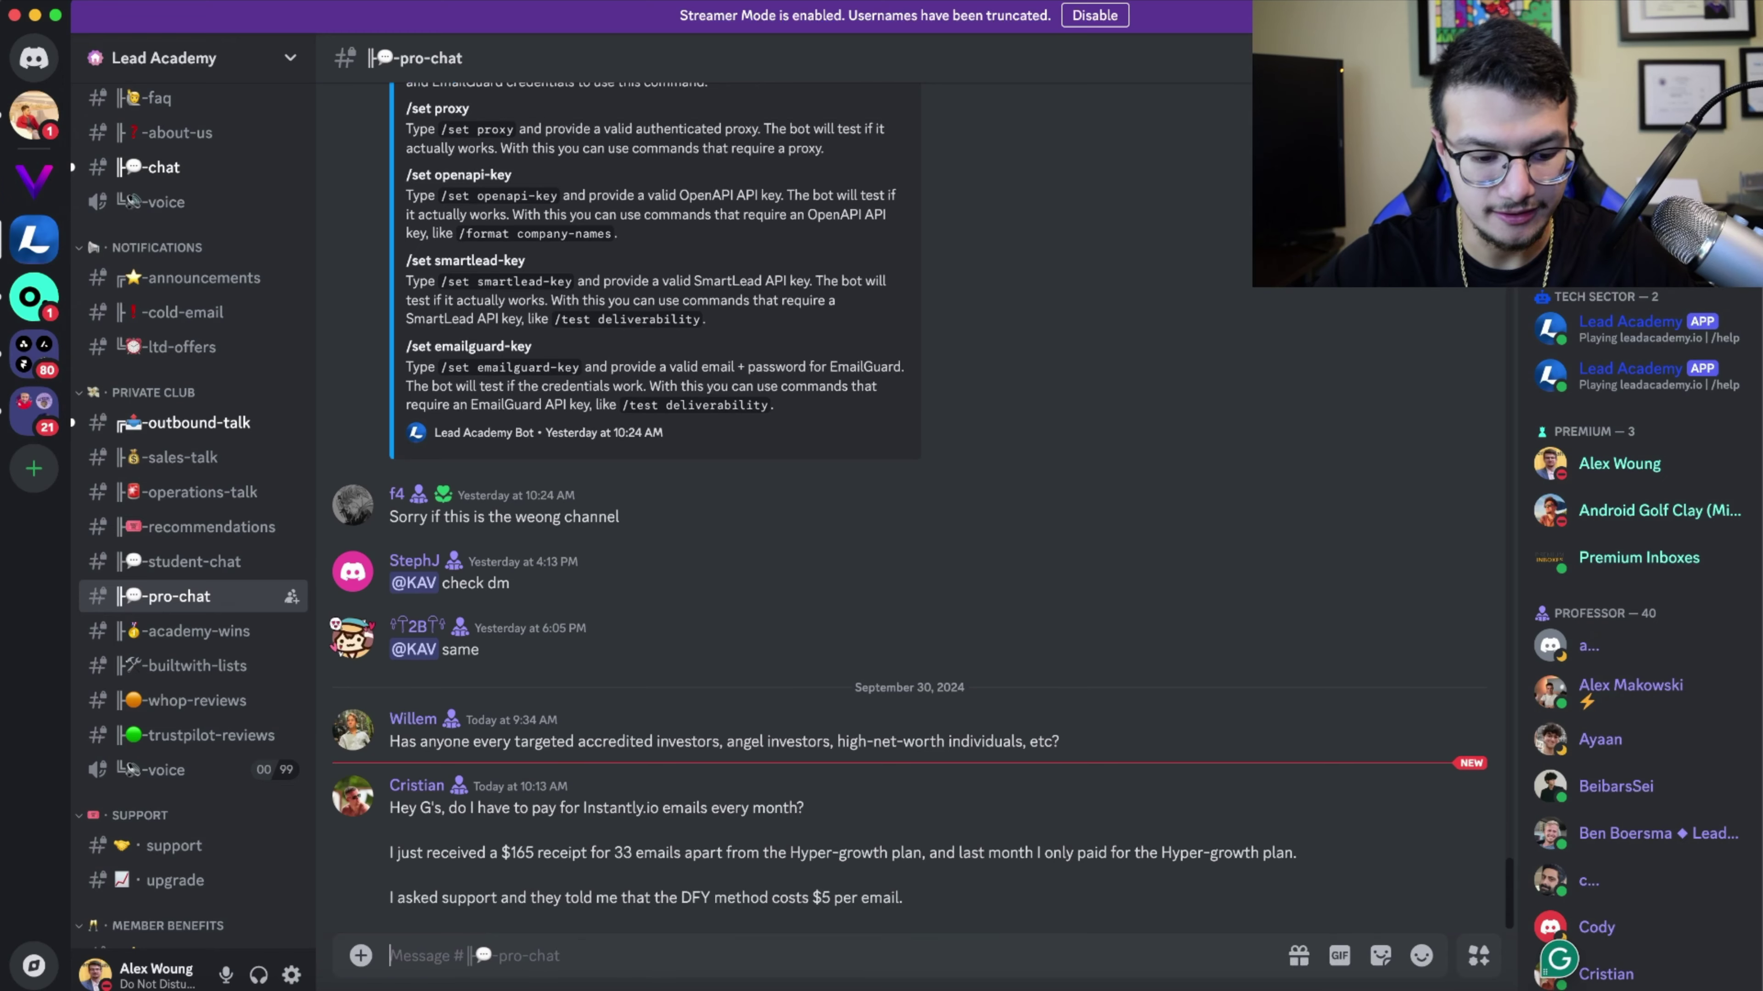
- Switch to Smartlead in Chrome and look through the Email Accounts list, its filter and the address column
click(332, 986)
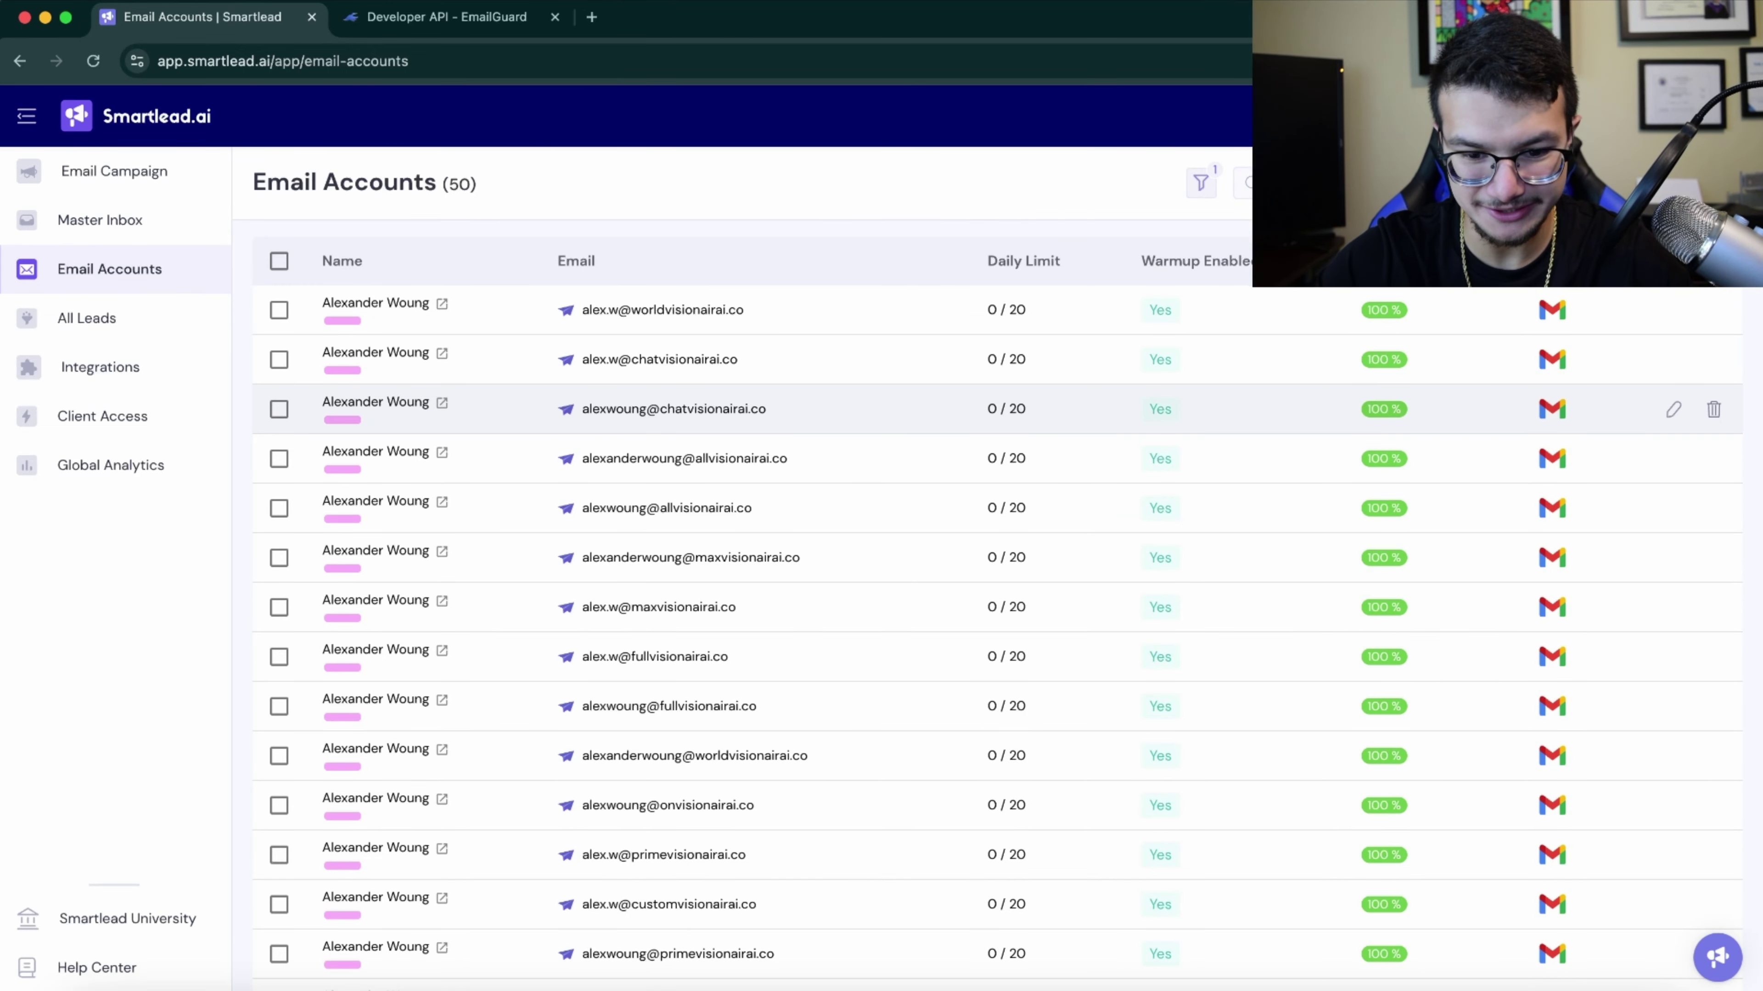
scroll(997, 504, down, 1)
scroll(997, 503, up, 1)
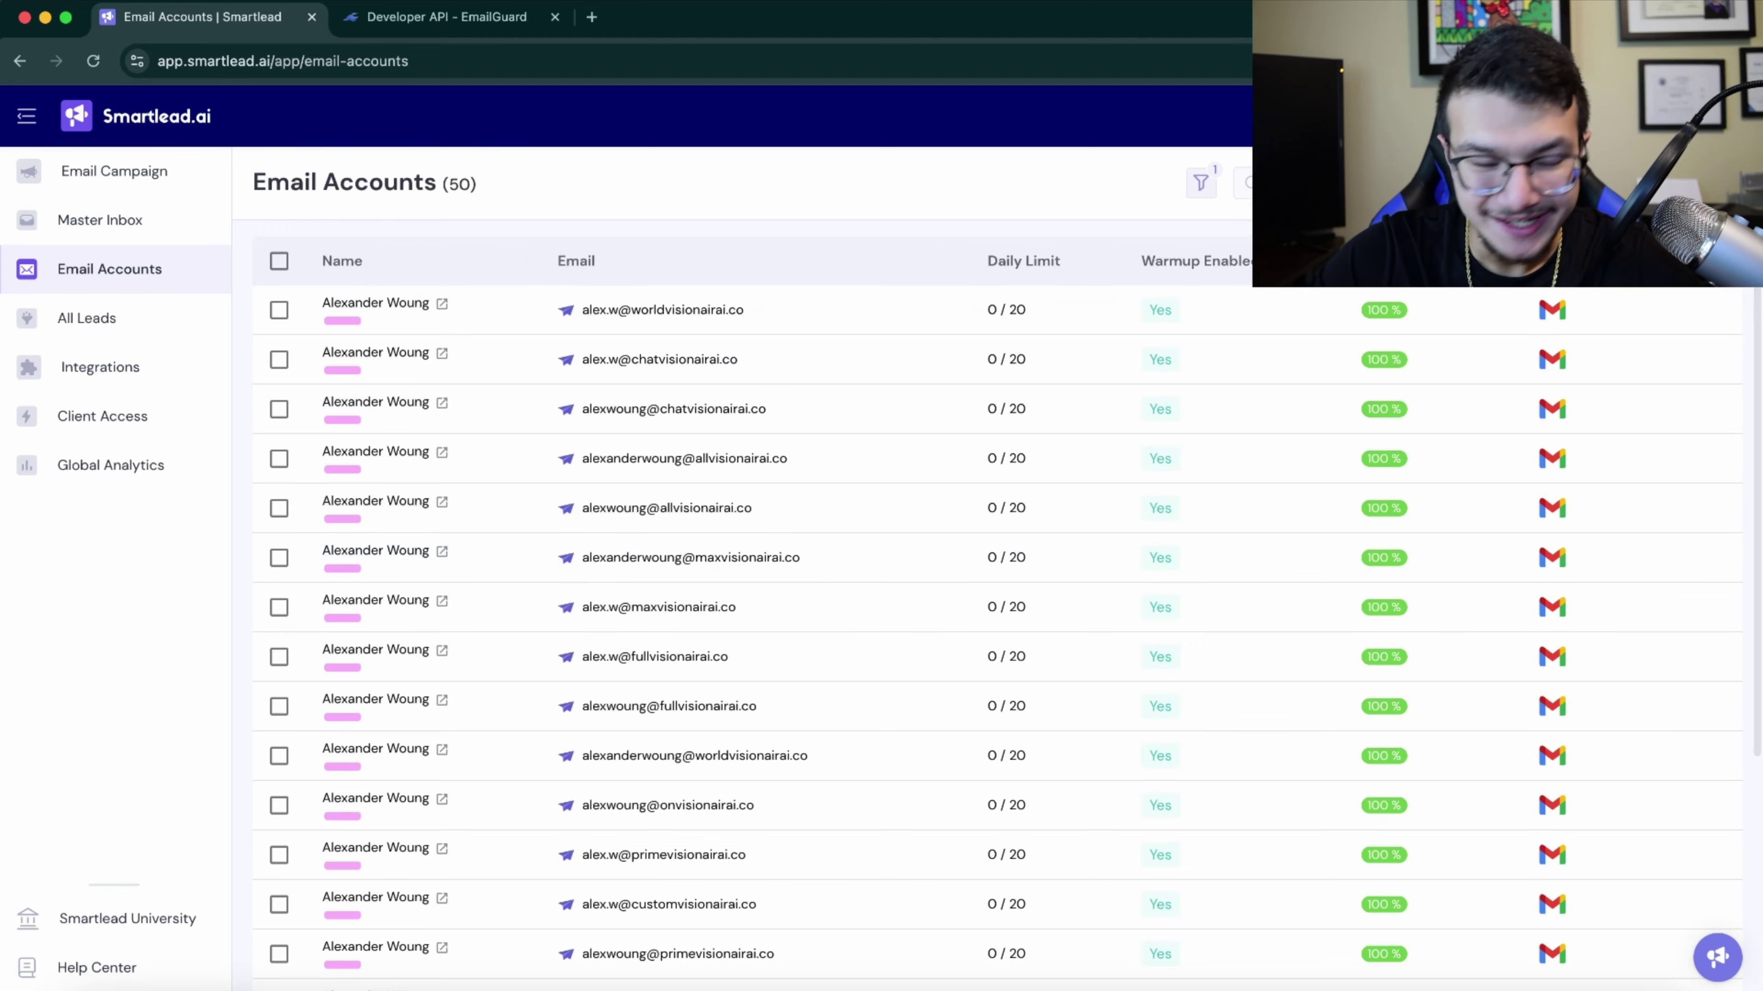
scroll(997, 402, down, 5)
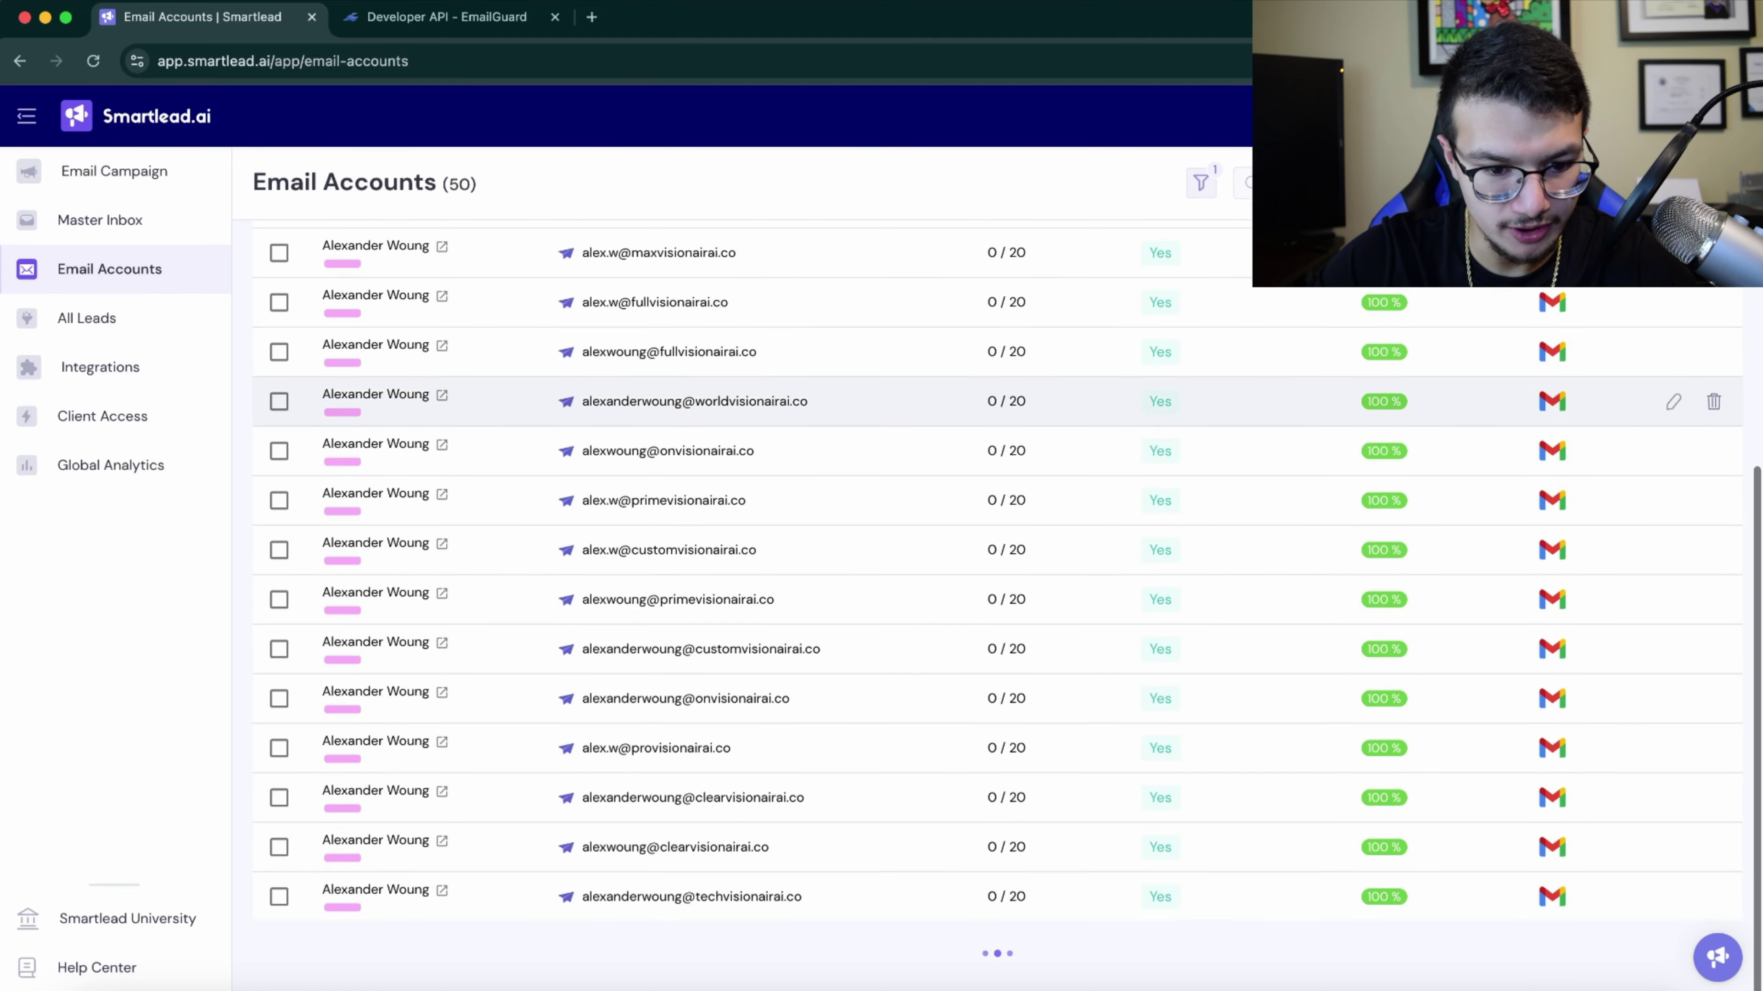
scroll(997, 352, down, 7)
scroll(997, 352, up, 12)
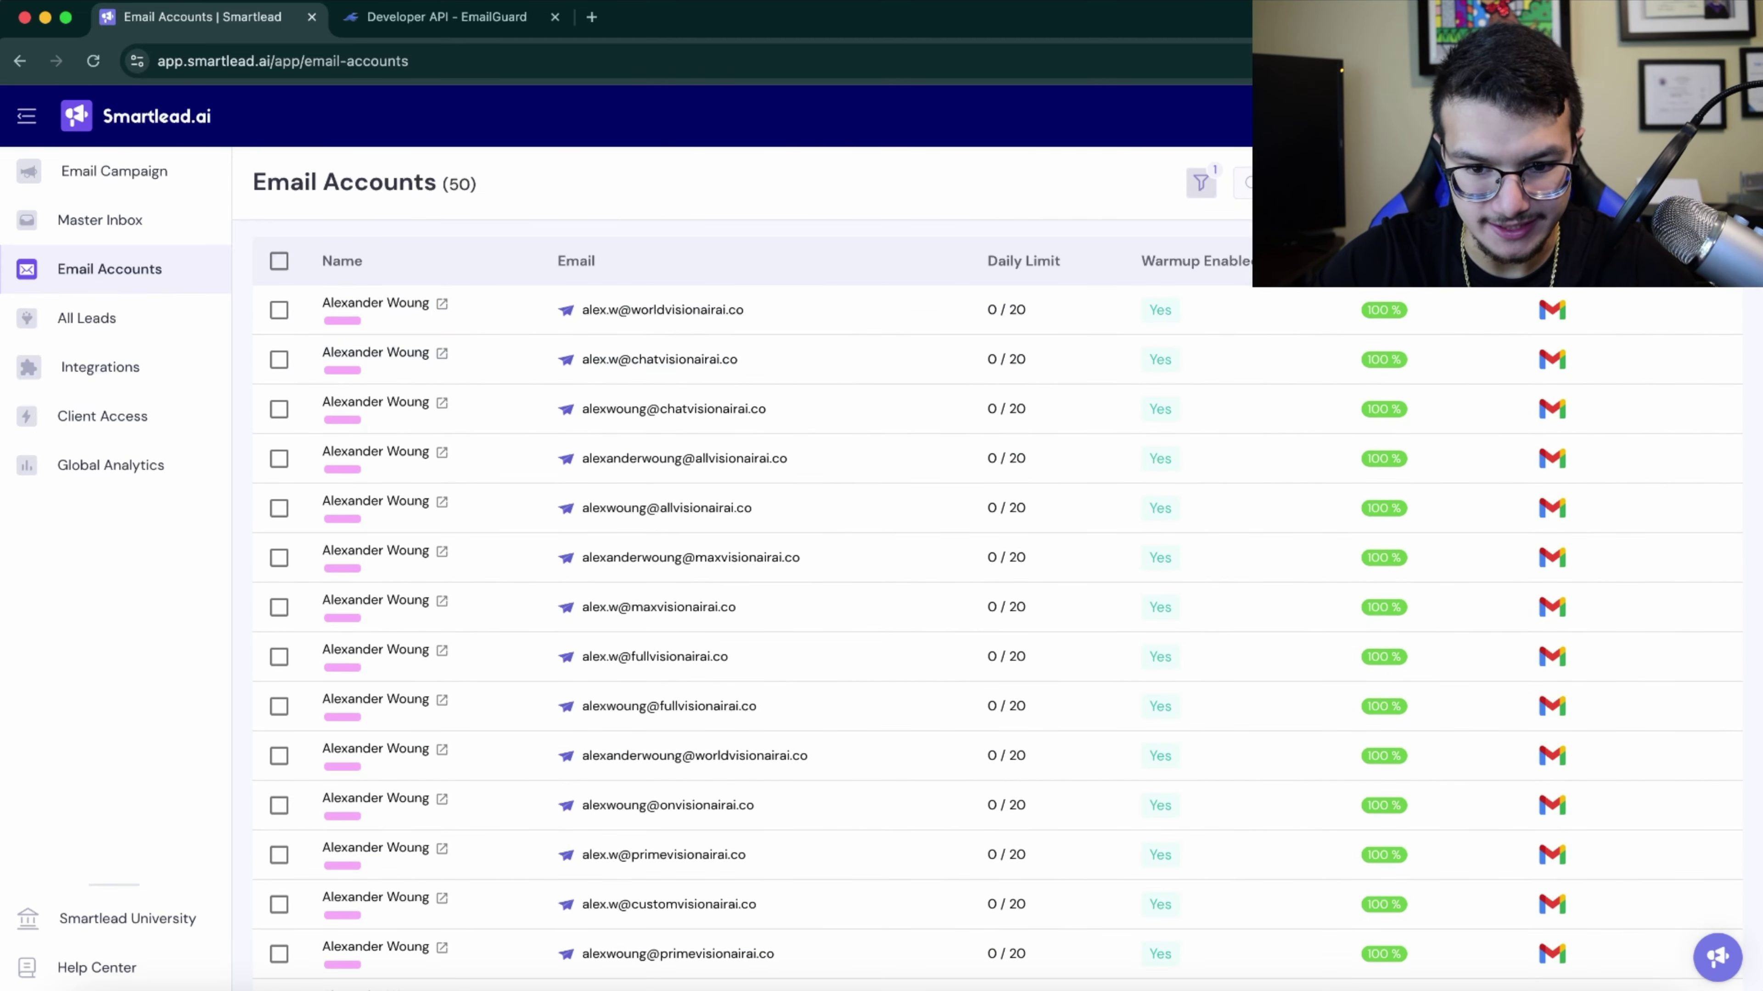
click(1201, 183)
click(1200, 183)
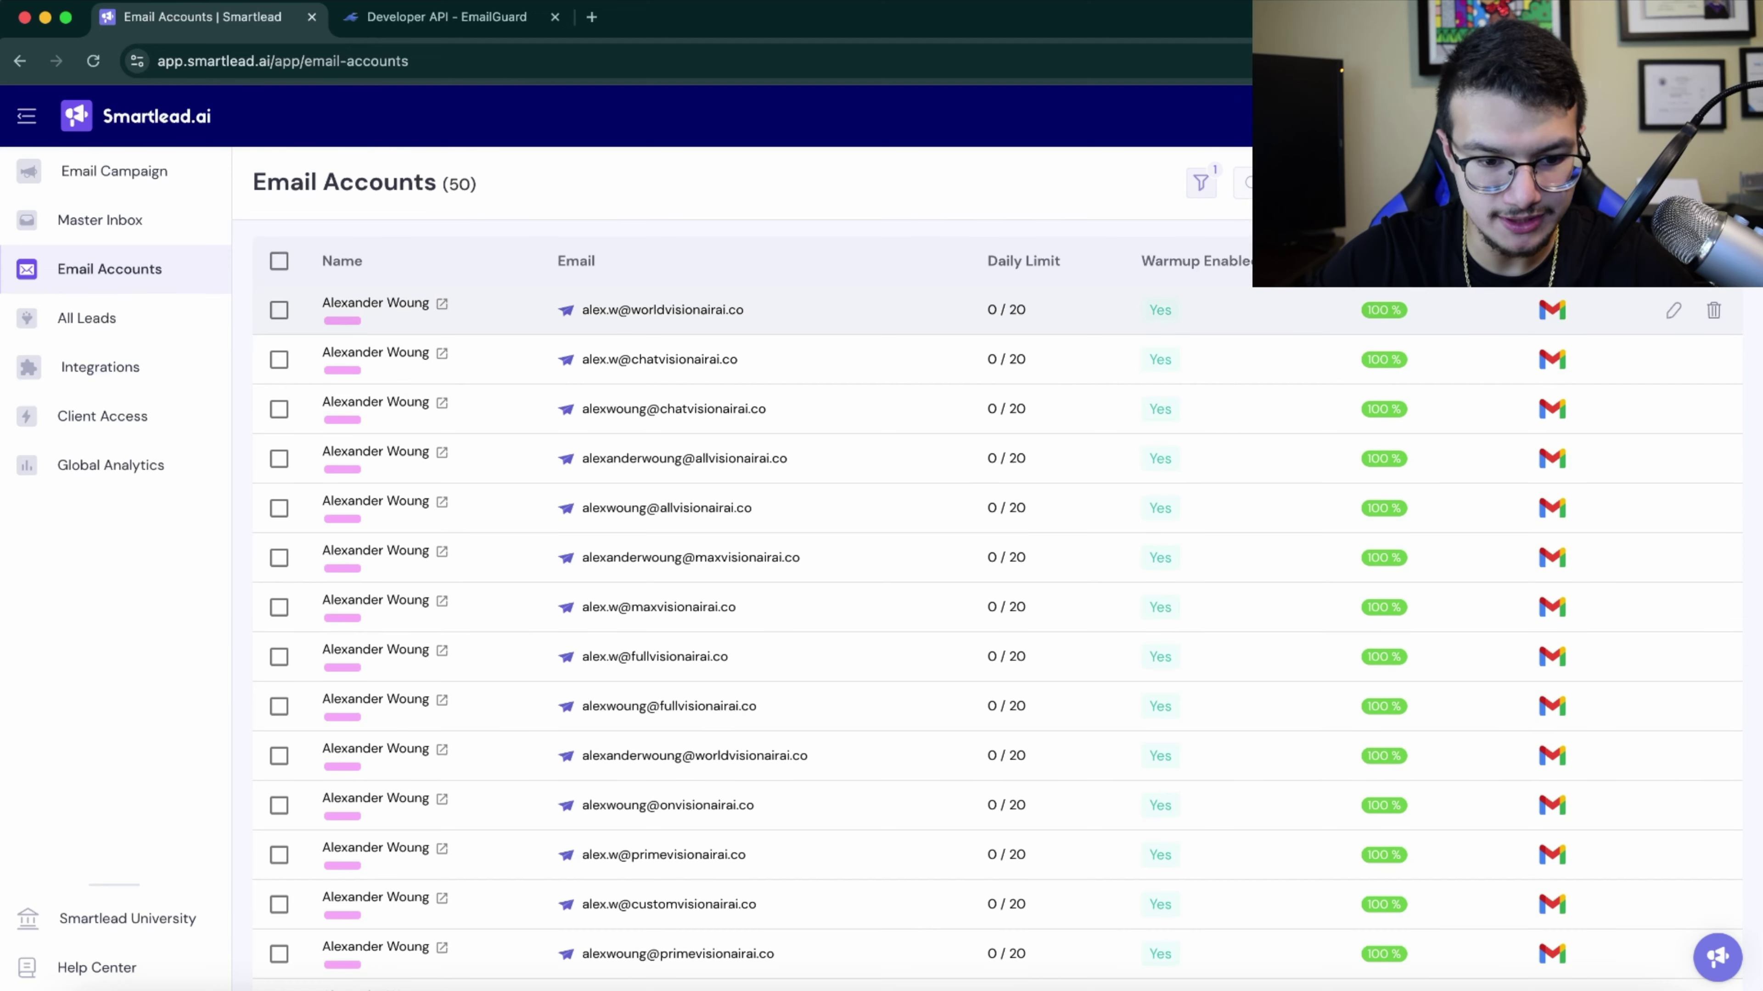
drag(580, 310, 745, 854)
click(798, 854)
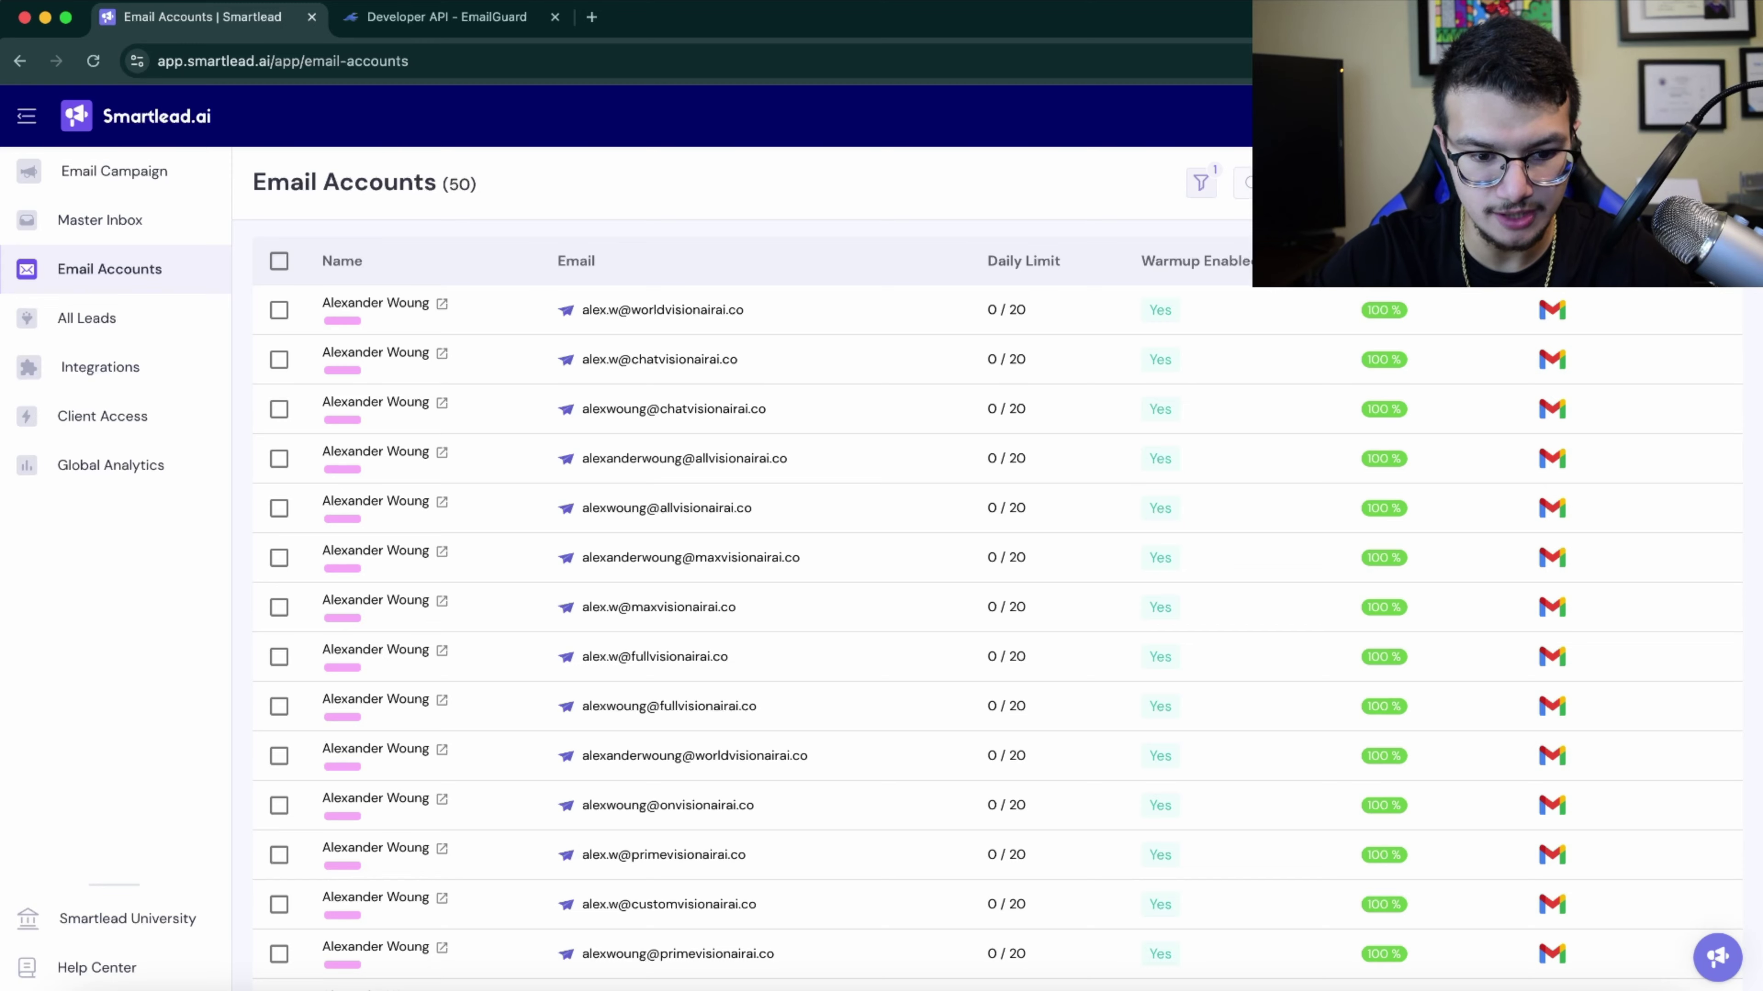
- Load the full Smartlead account list, scrape it with Instant Data Scraper and copy the user-email-text column
scroll(142, 534, down, 10)
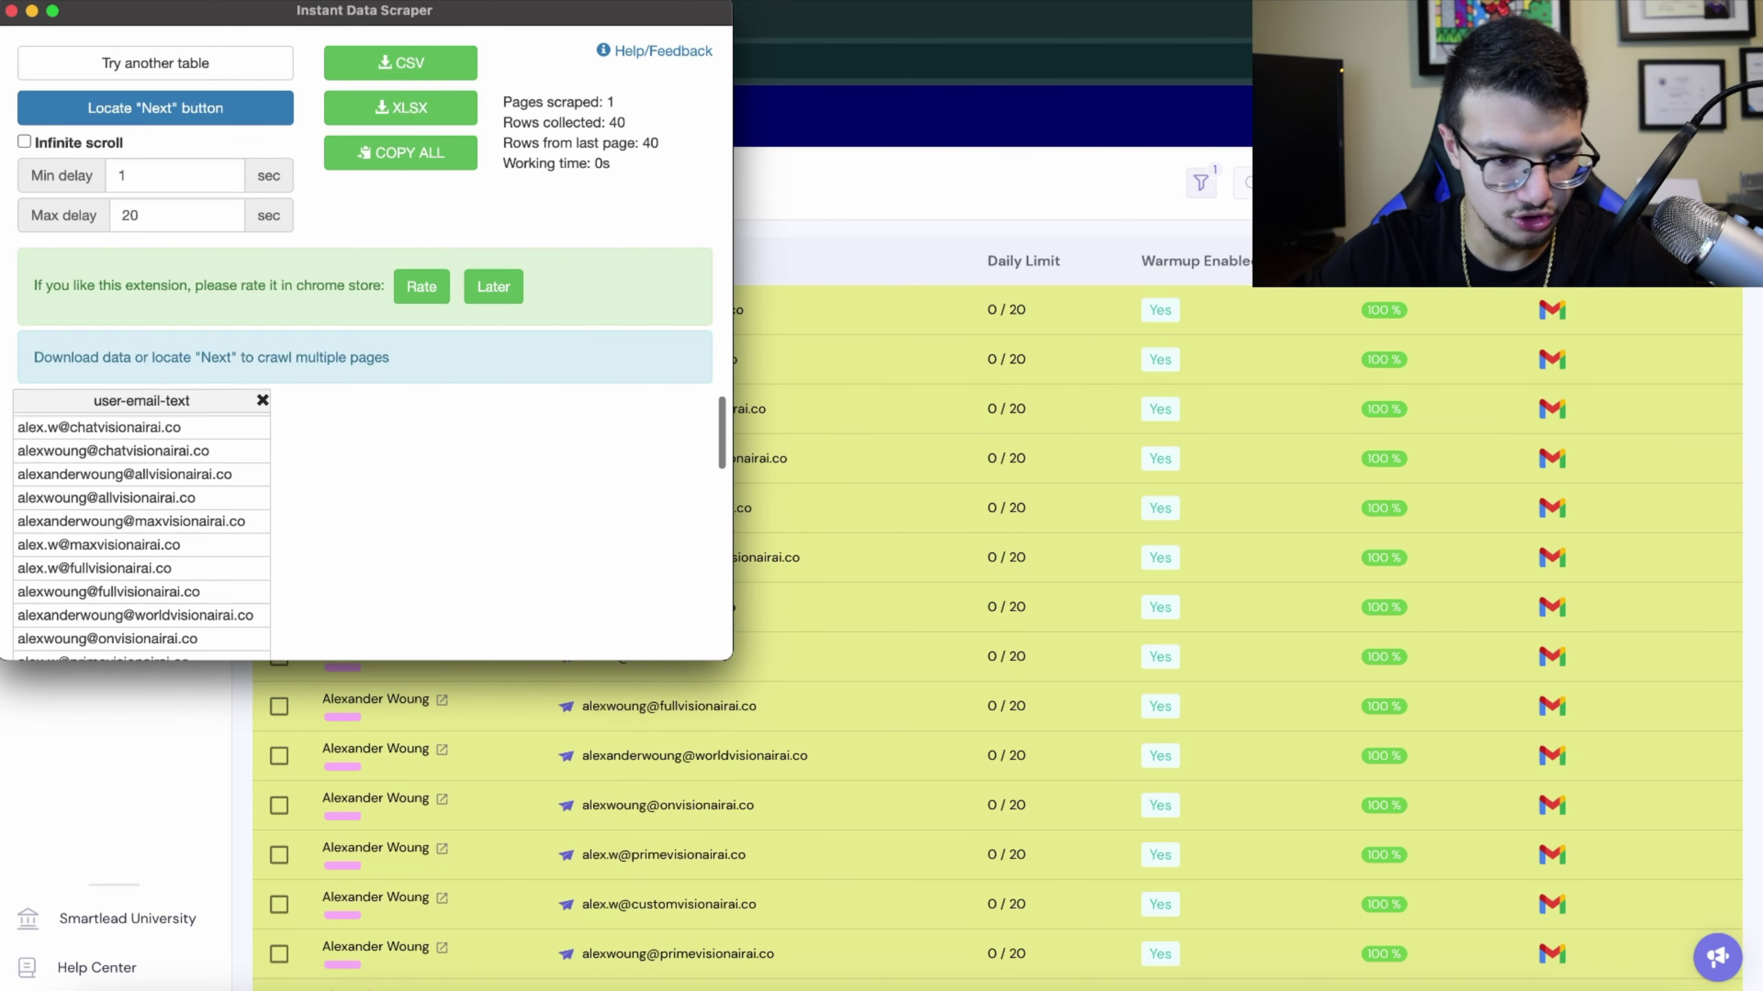
scroll(142, 535, down, 5)
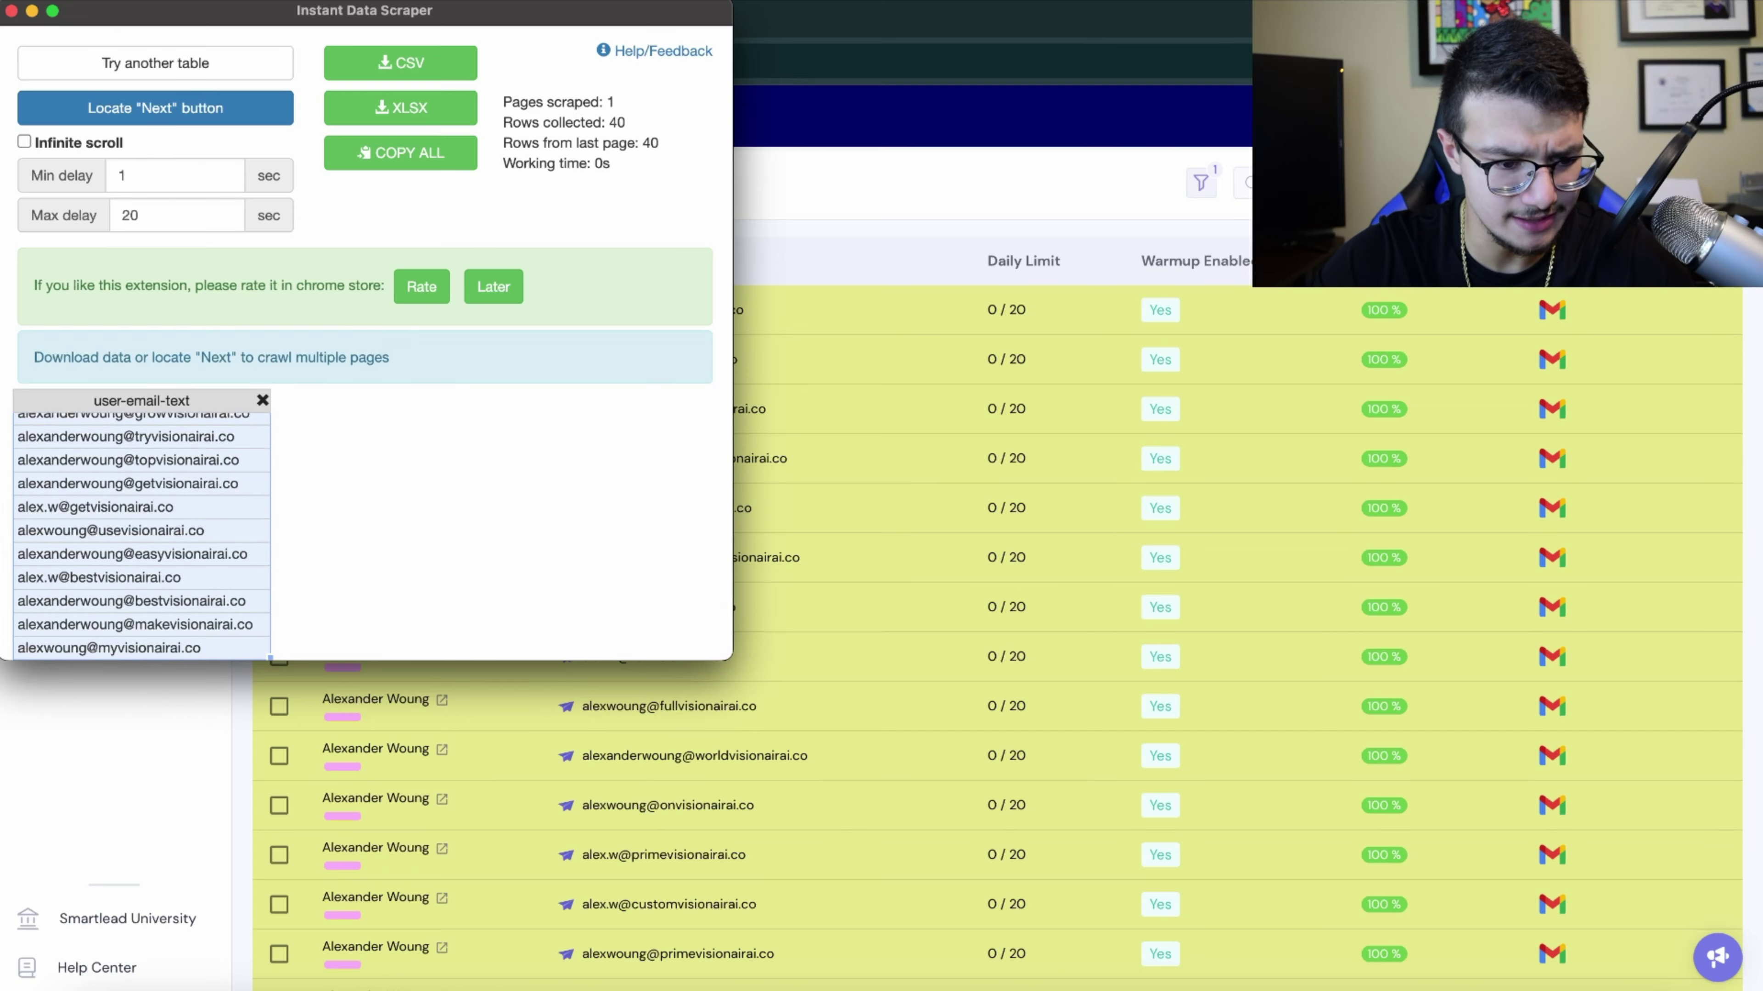
click(11, 11)
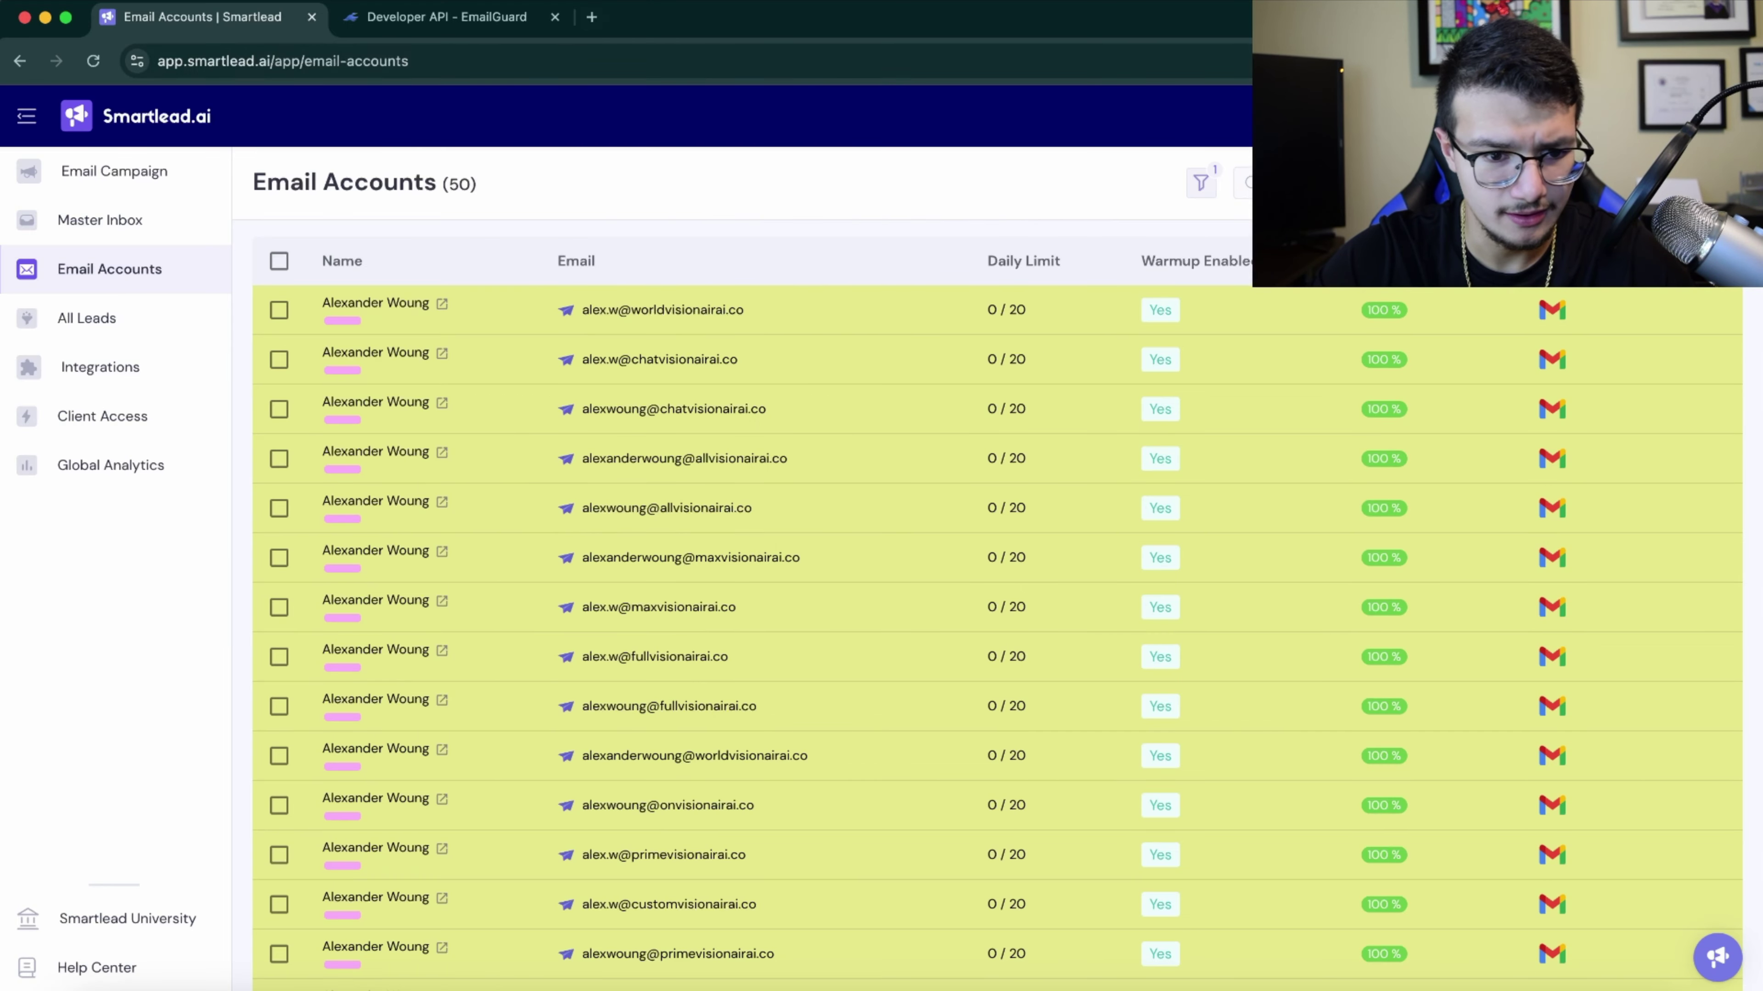
- Create a blank Google Sheets spreadsheet and paste the copied email addresses into column A starting at A2
key(super+t)
text(sheets)
key(Return)
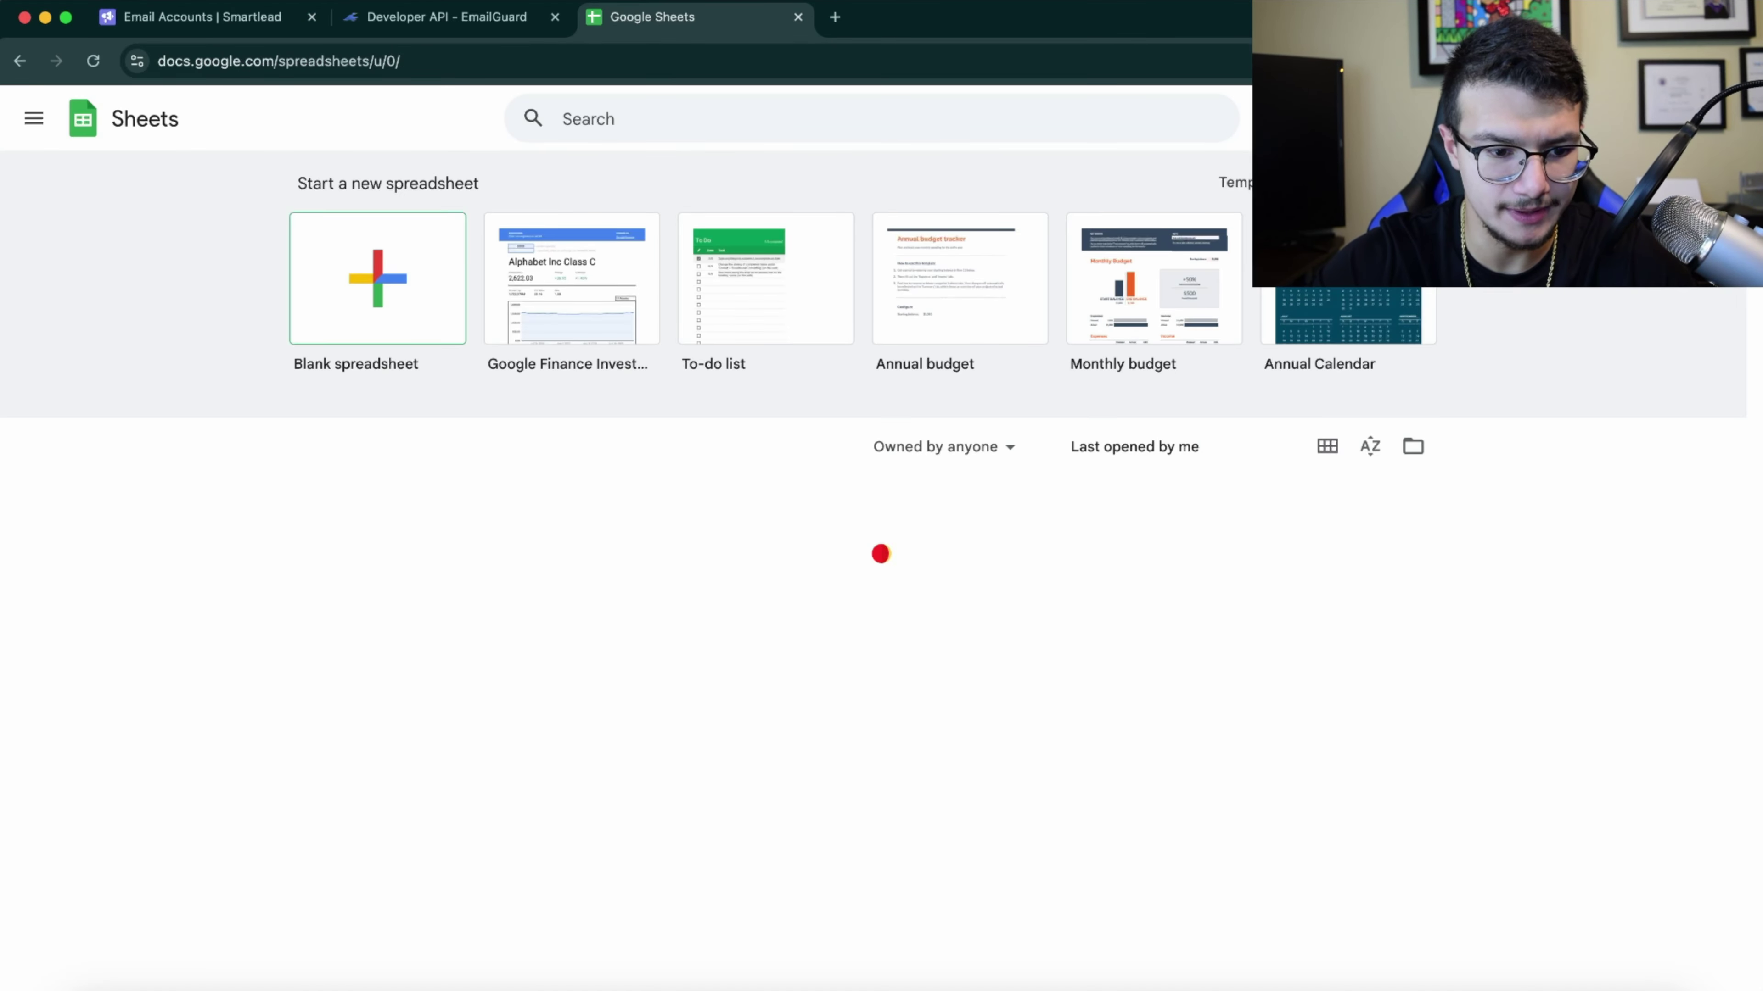
key(ctrl+v)
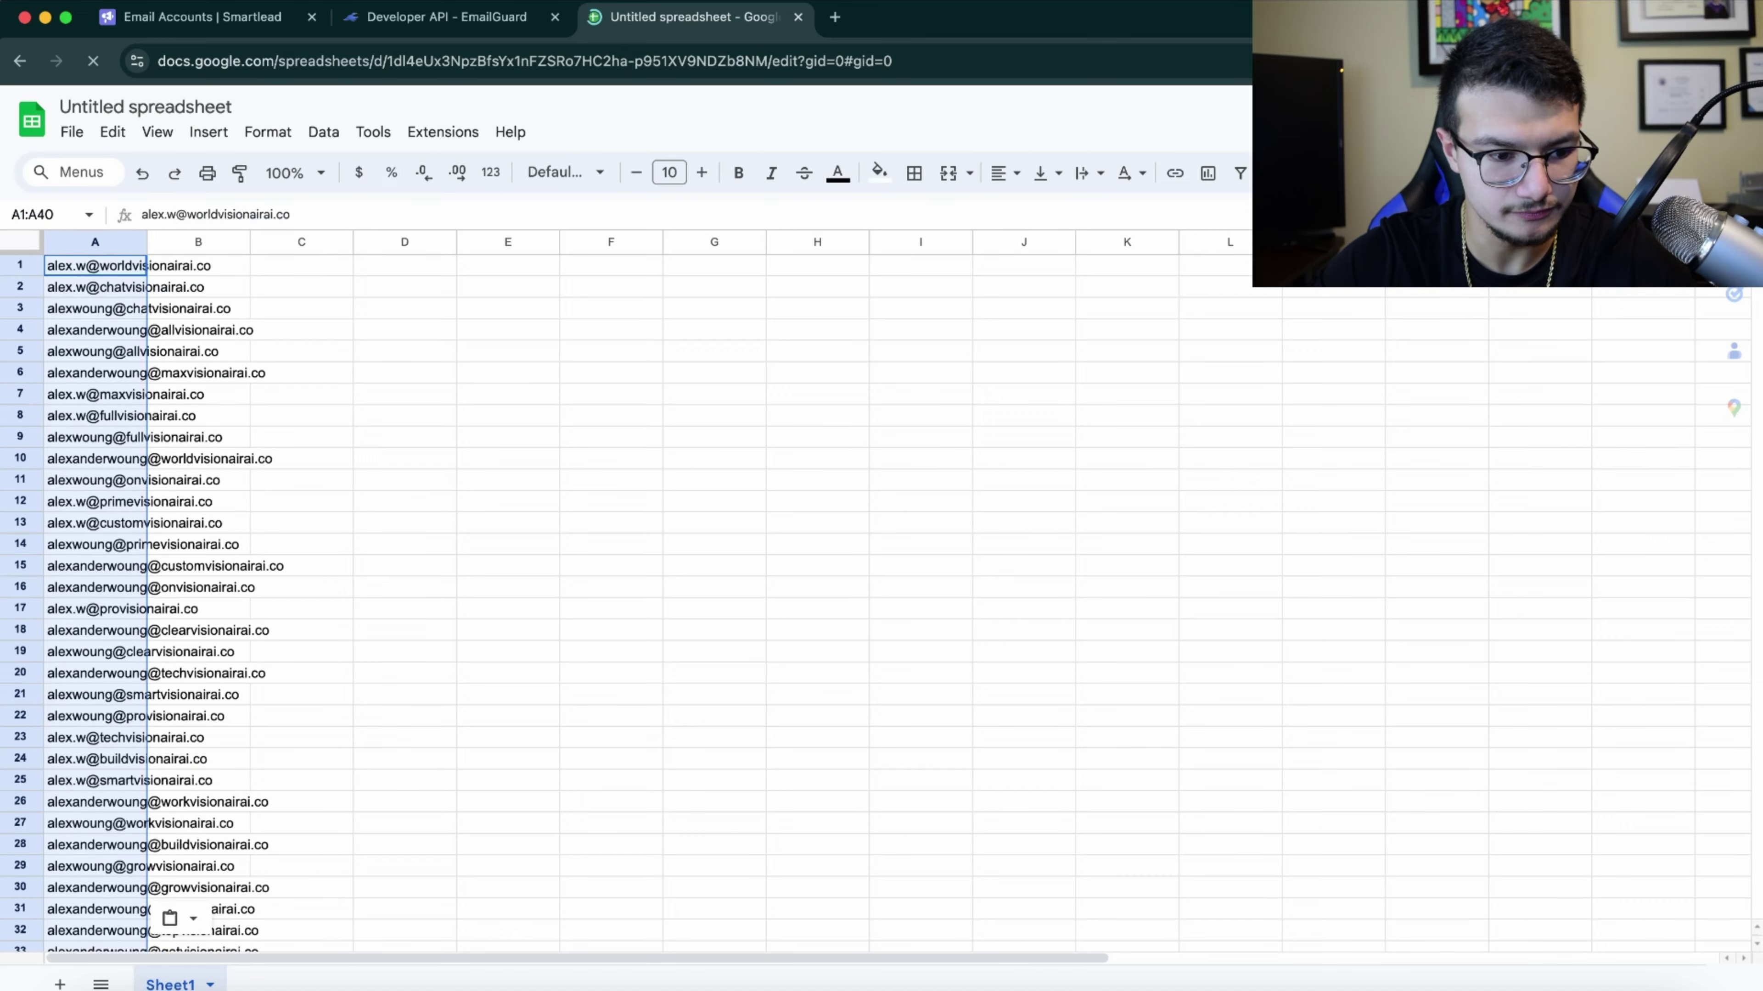
scroll(144, 244, down, 1)
scroll(144, 244, up, 1)
key(super+z)
key(Down)
key(super+v)
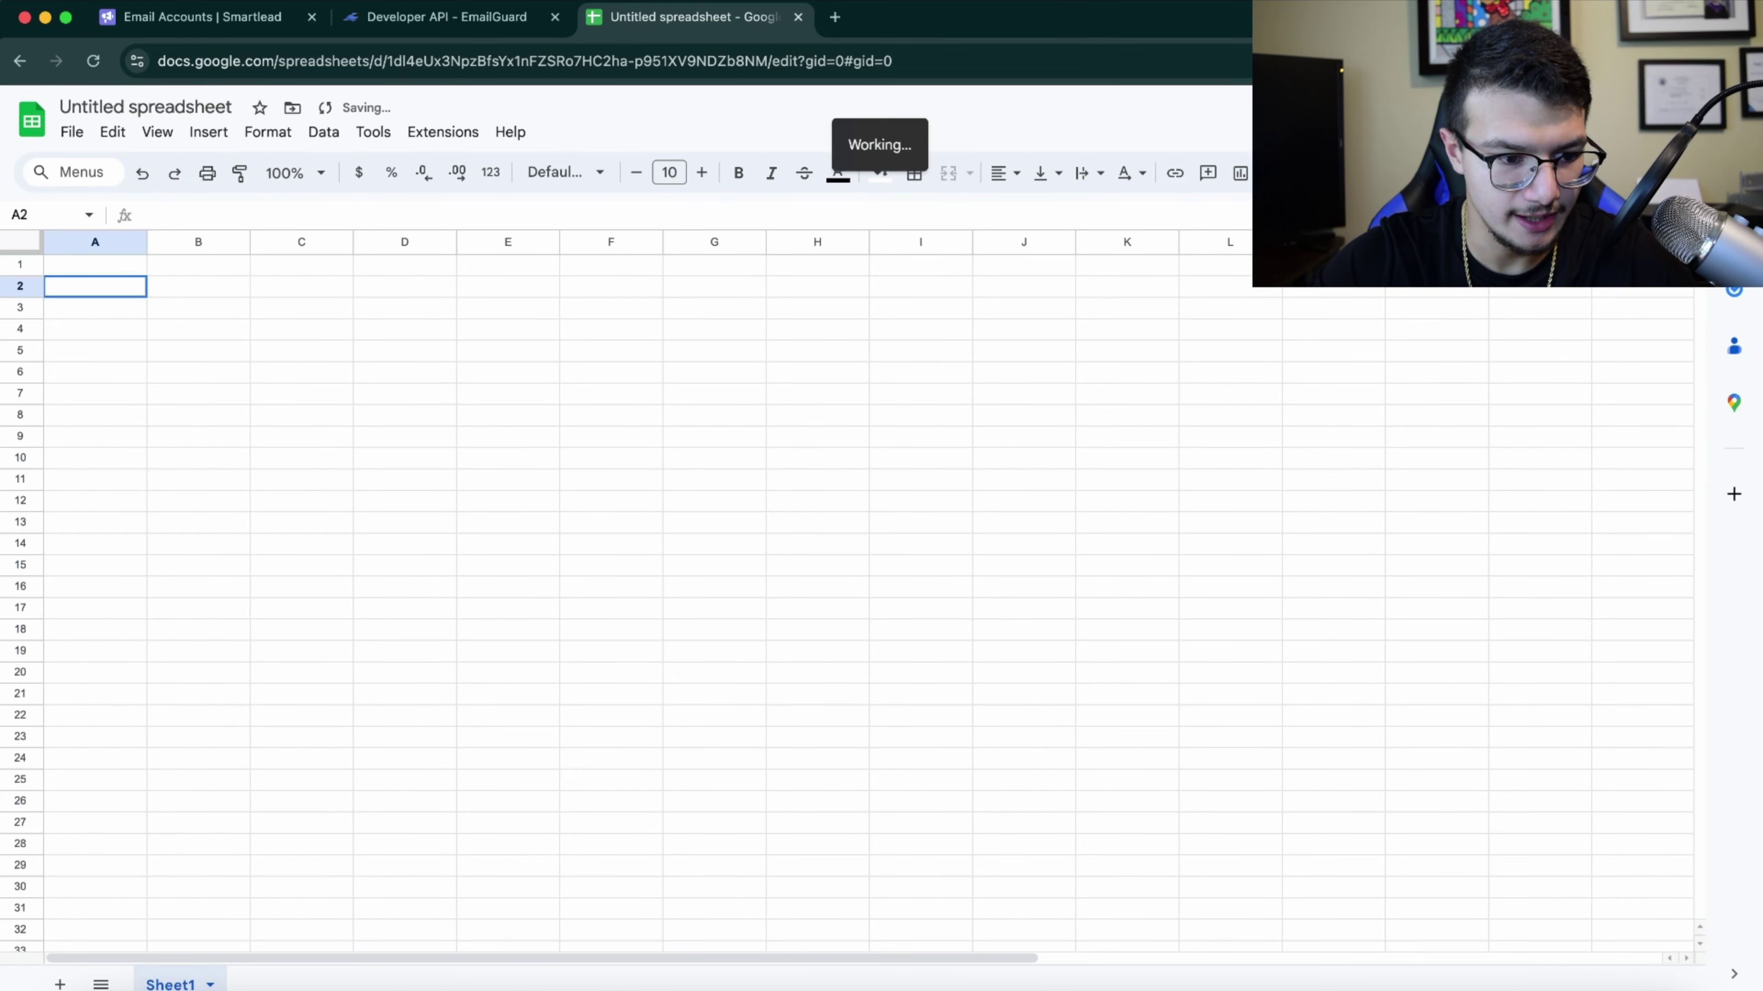
- Enter the header "emails" in cell A1 and widen column A to fit the addresses
key(Up)
text(ema)
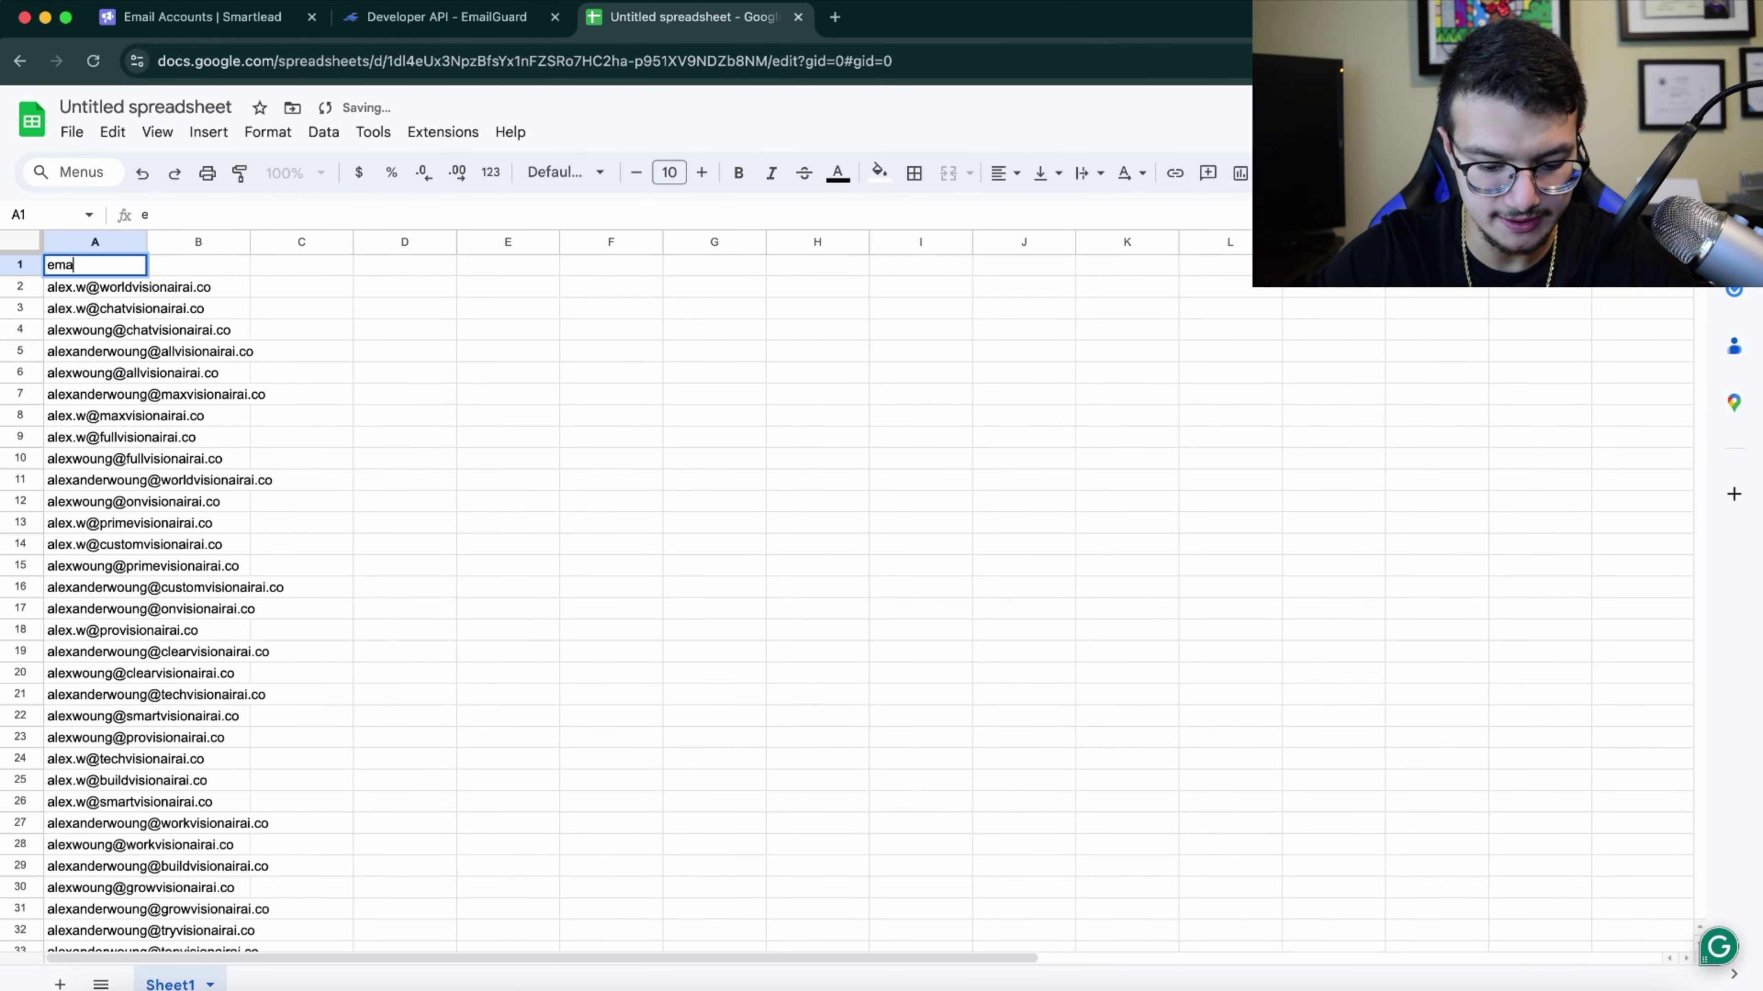
text(ils)
key(Return)
drag(146, 242, 286, 242)
click(339, 438)
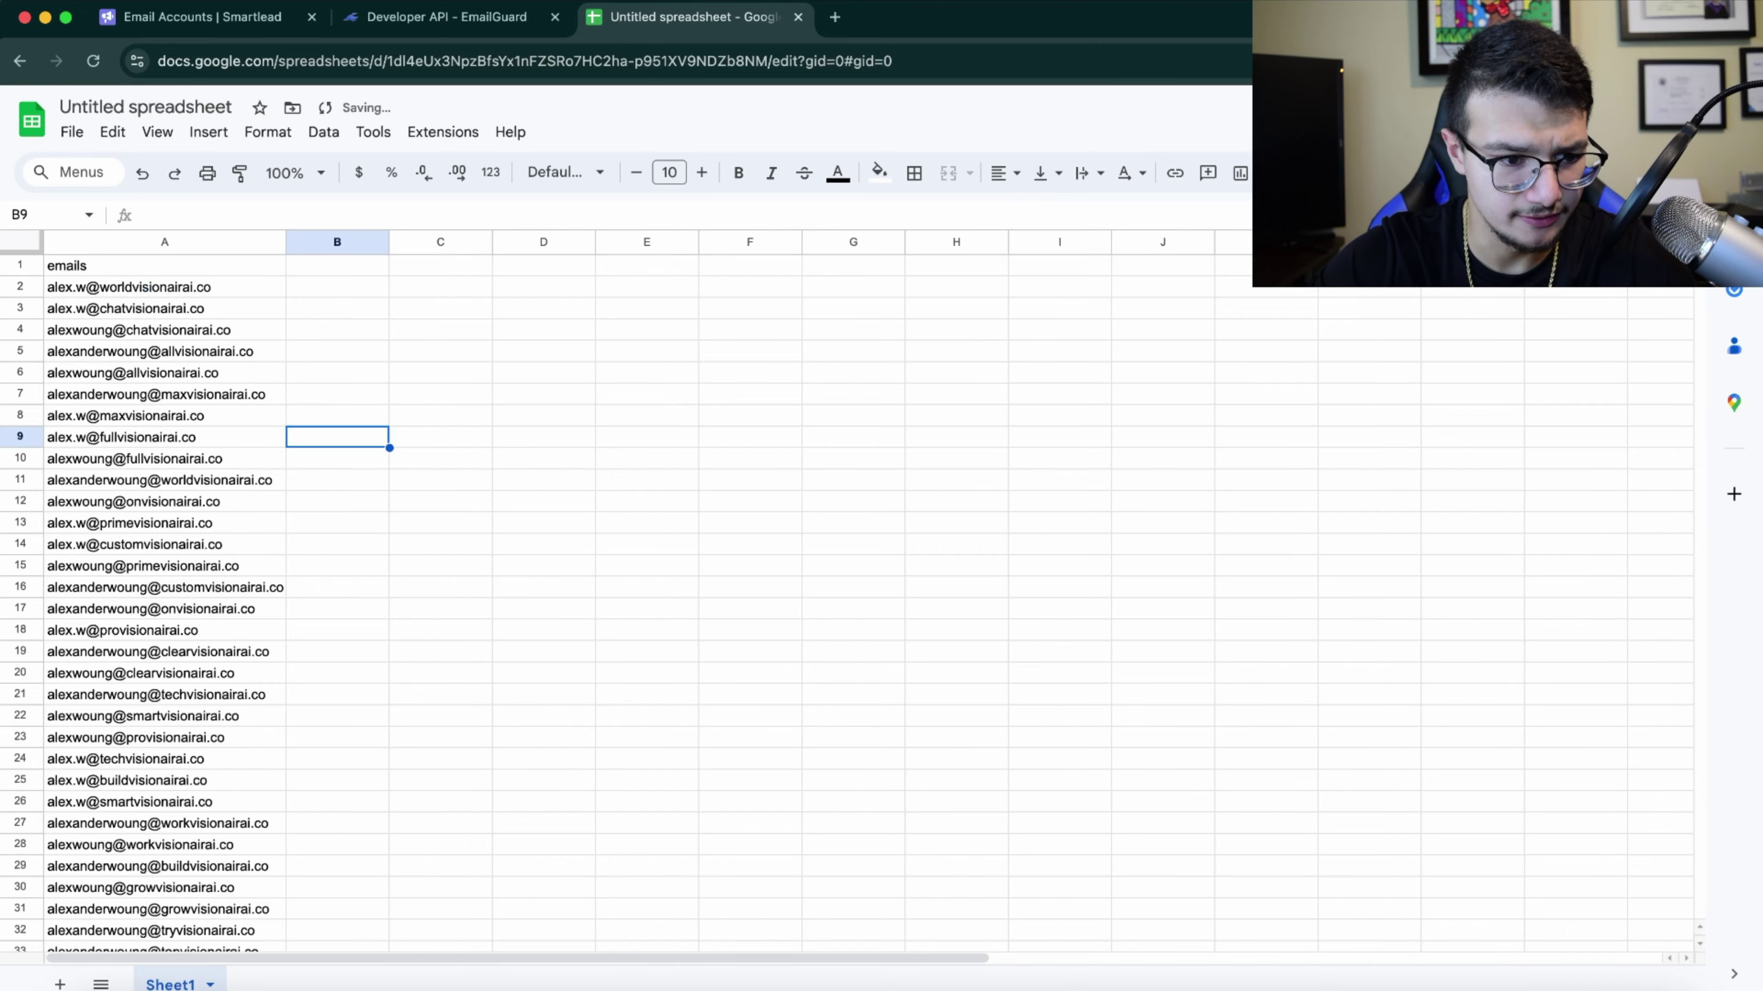
- Check the end of the pasted address list and compare it with the Email Accounts list in Smartlead
scroll(339, 437, down, 7)
scroll(338, 437, up, 5)
scroll(338, 438, up, 2)
scroll(339, 437, down, 8)
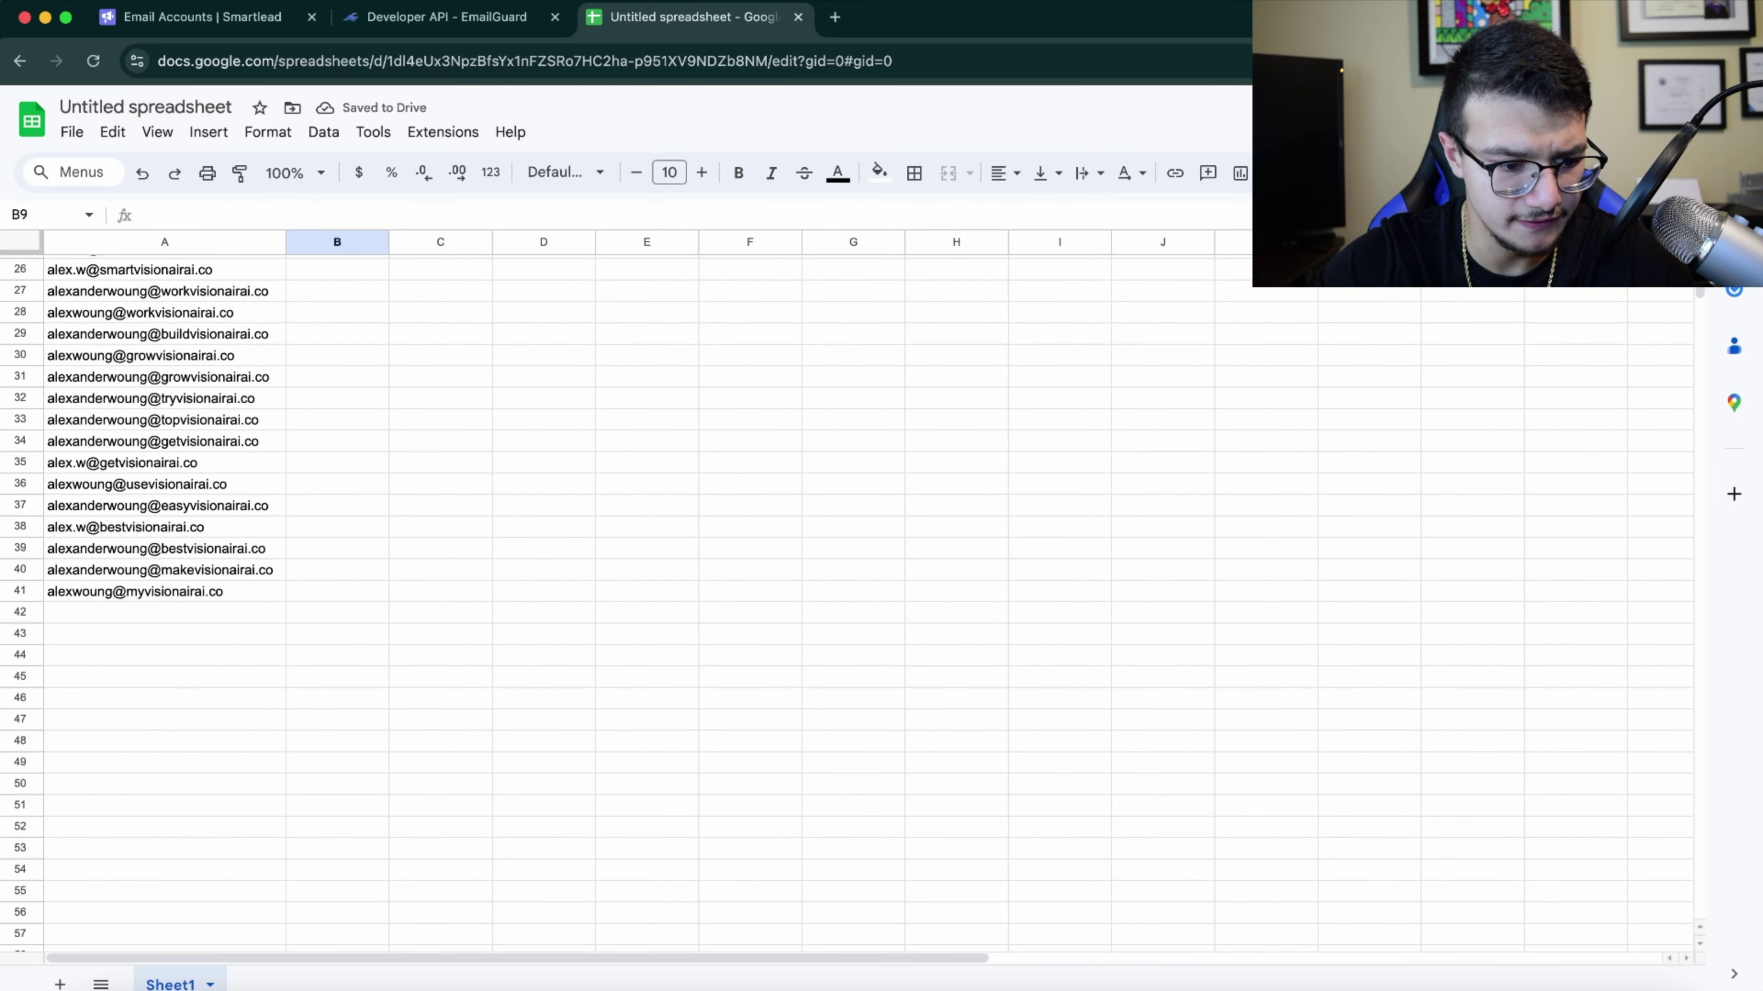
scroll(339, 438, up, 2)
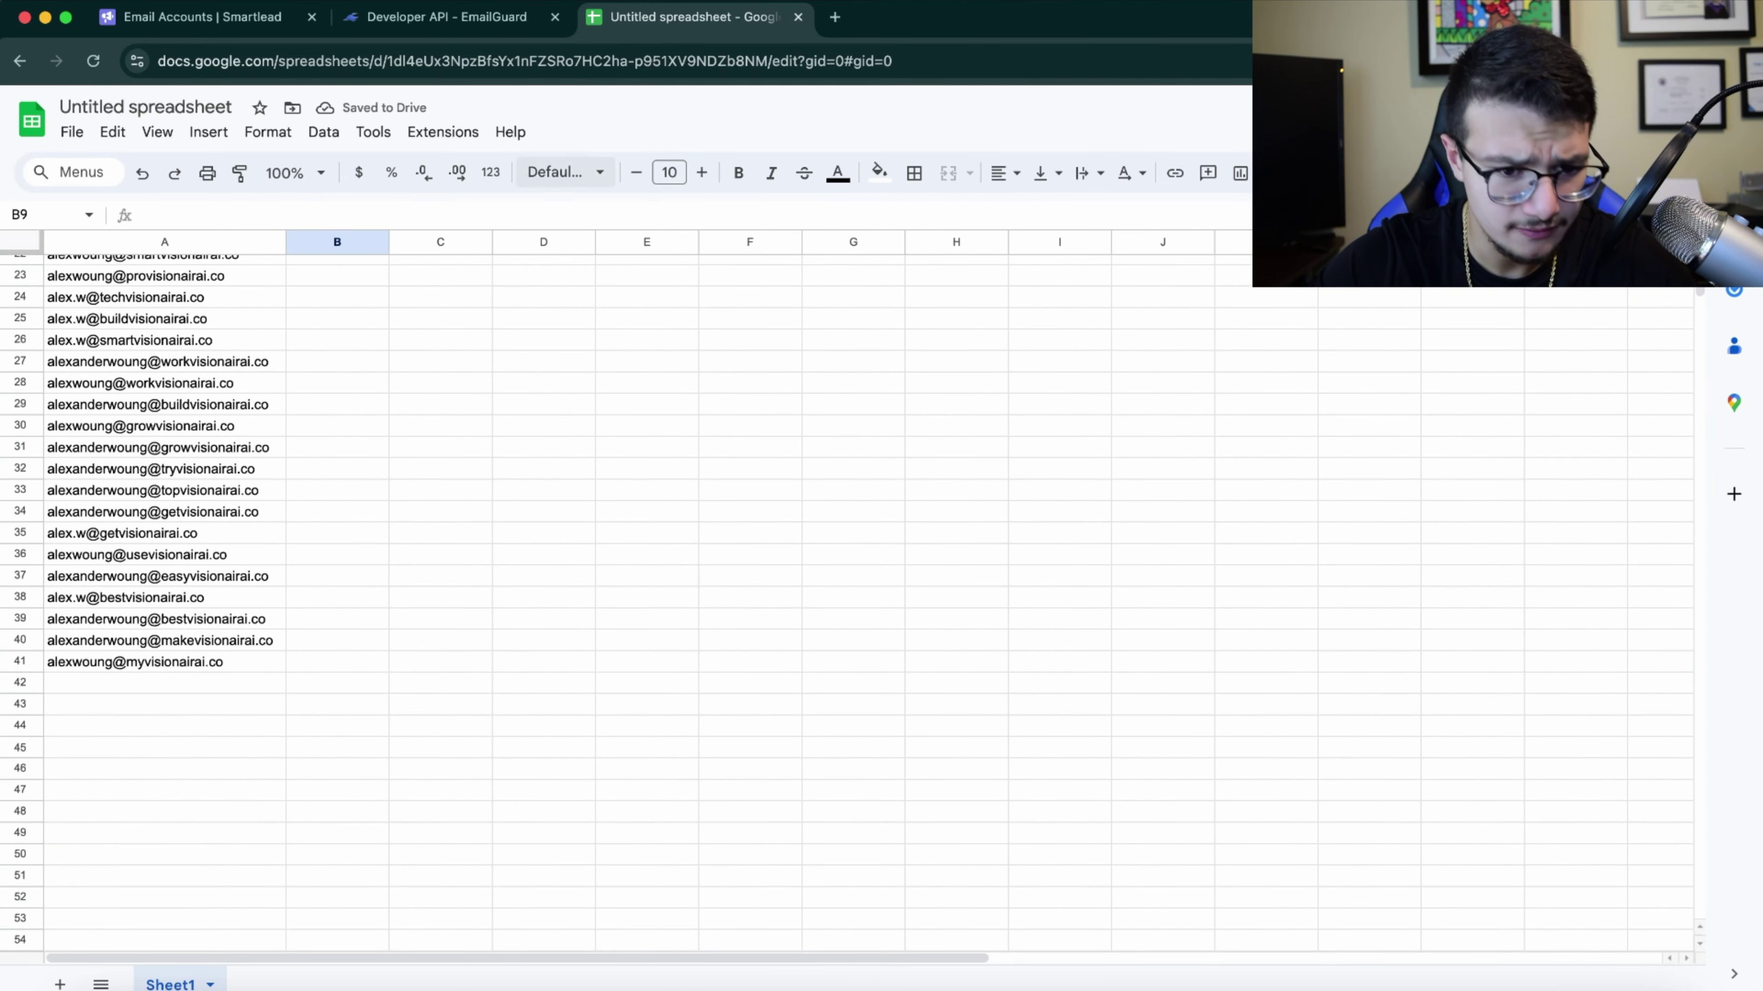
click(444, 17)
click(201, 16)
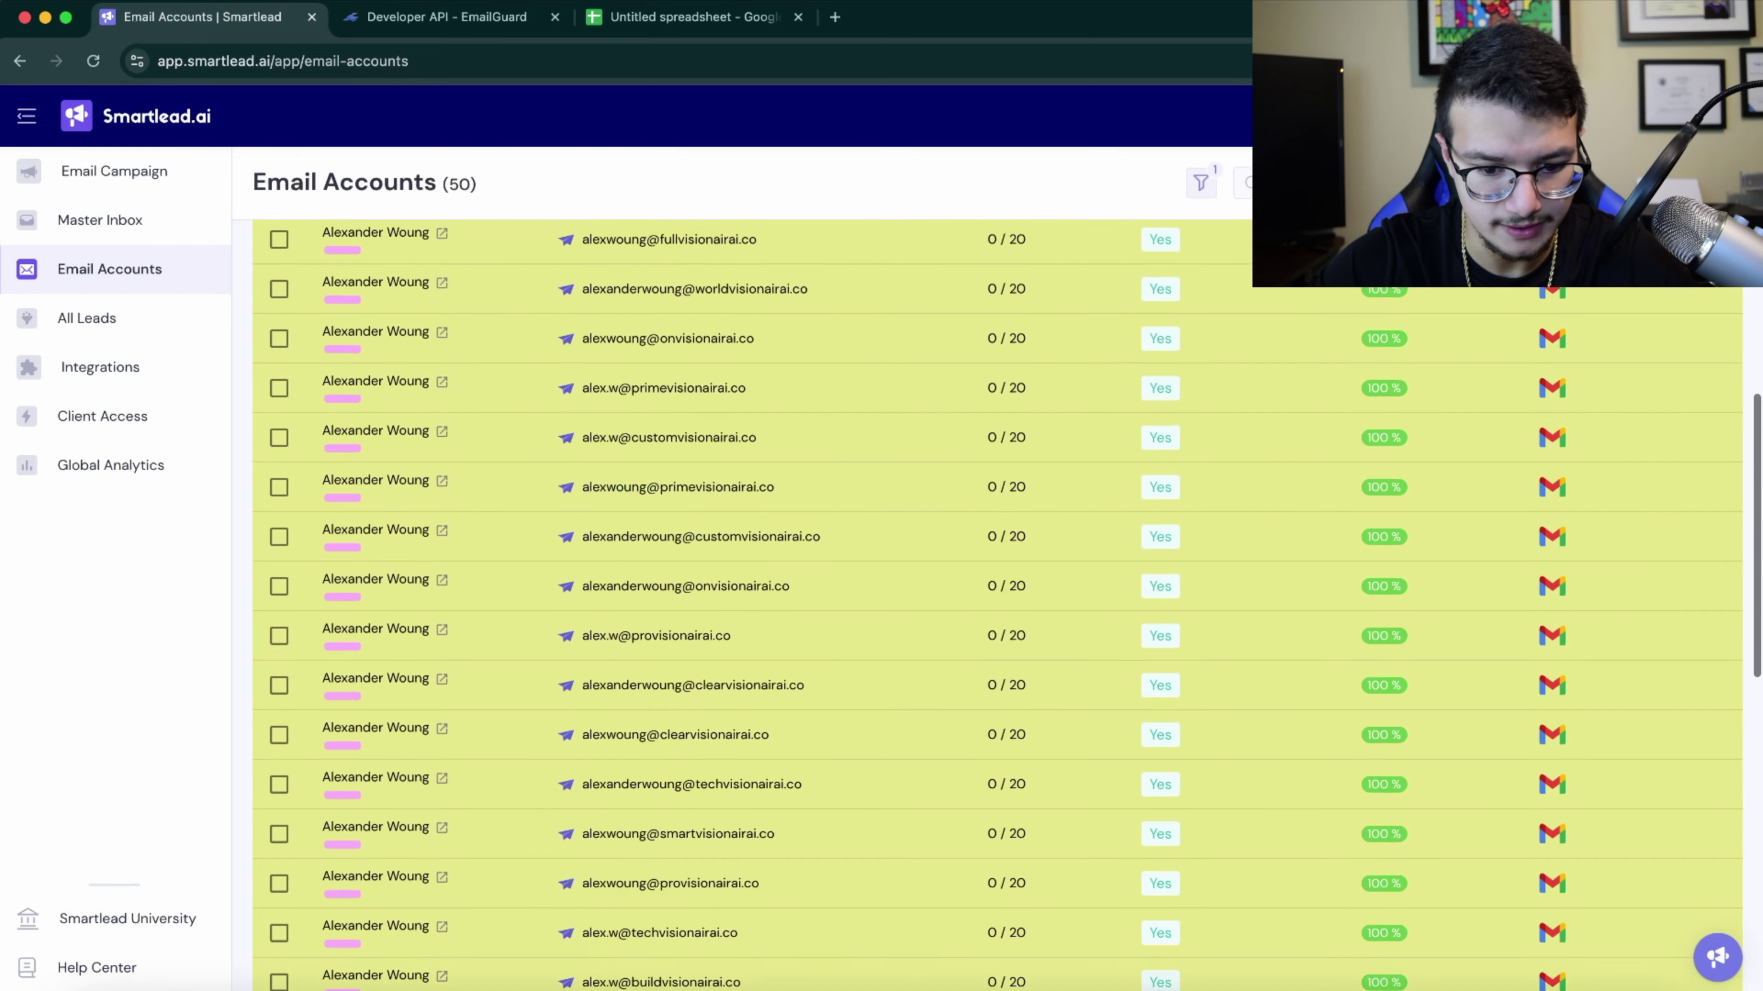
scroll(998, 500, down, 10)
scroll(998, 500, up, 10)
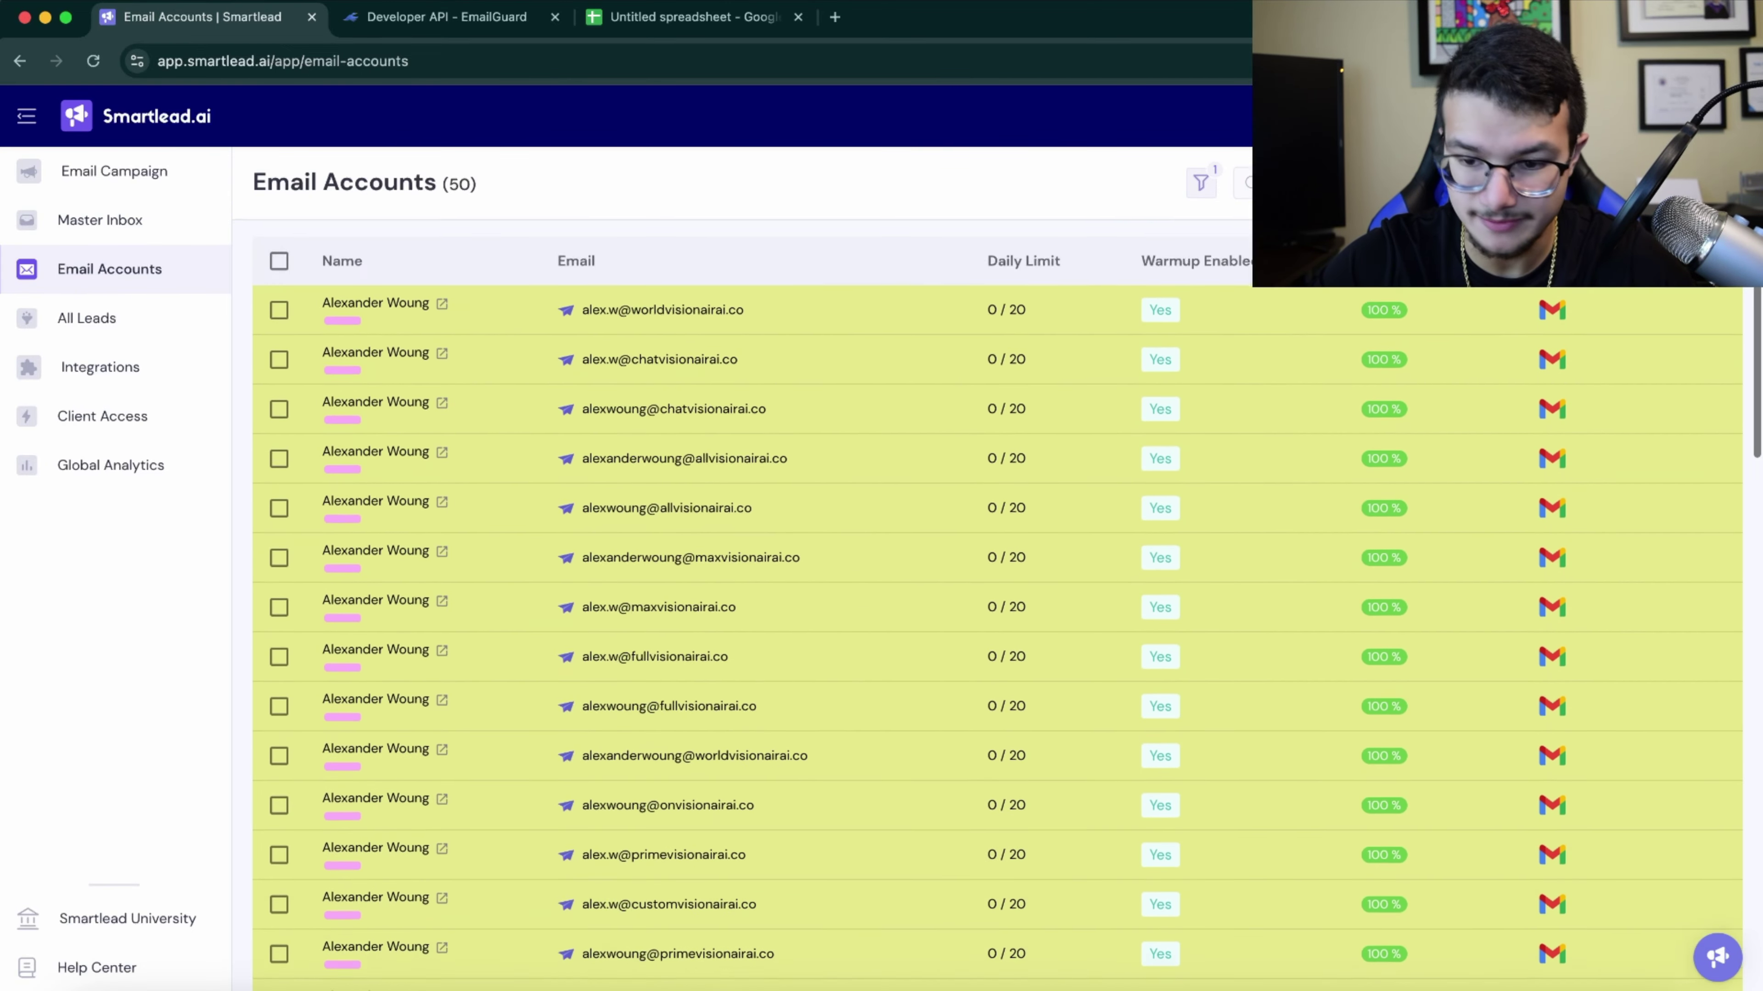
- Copy the user-email-text column again in Instant Data Scraper, including its final row
key(super+grave)
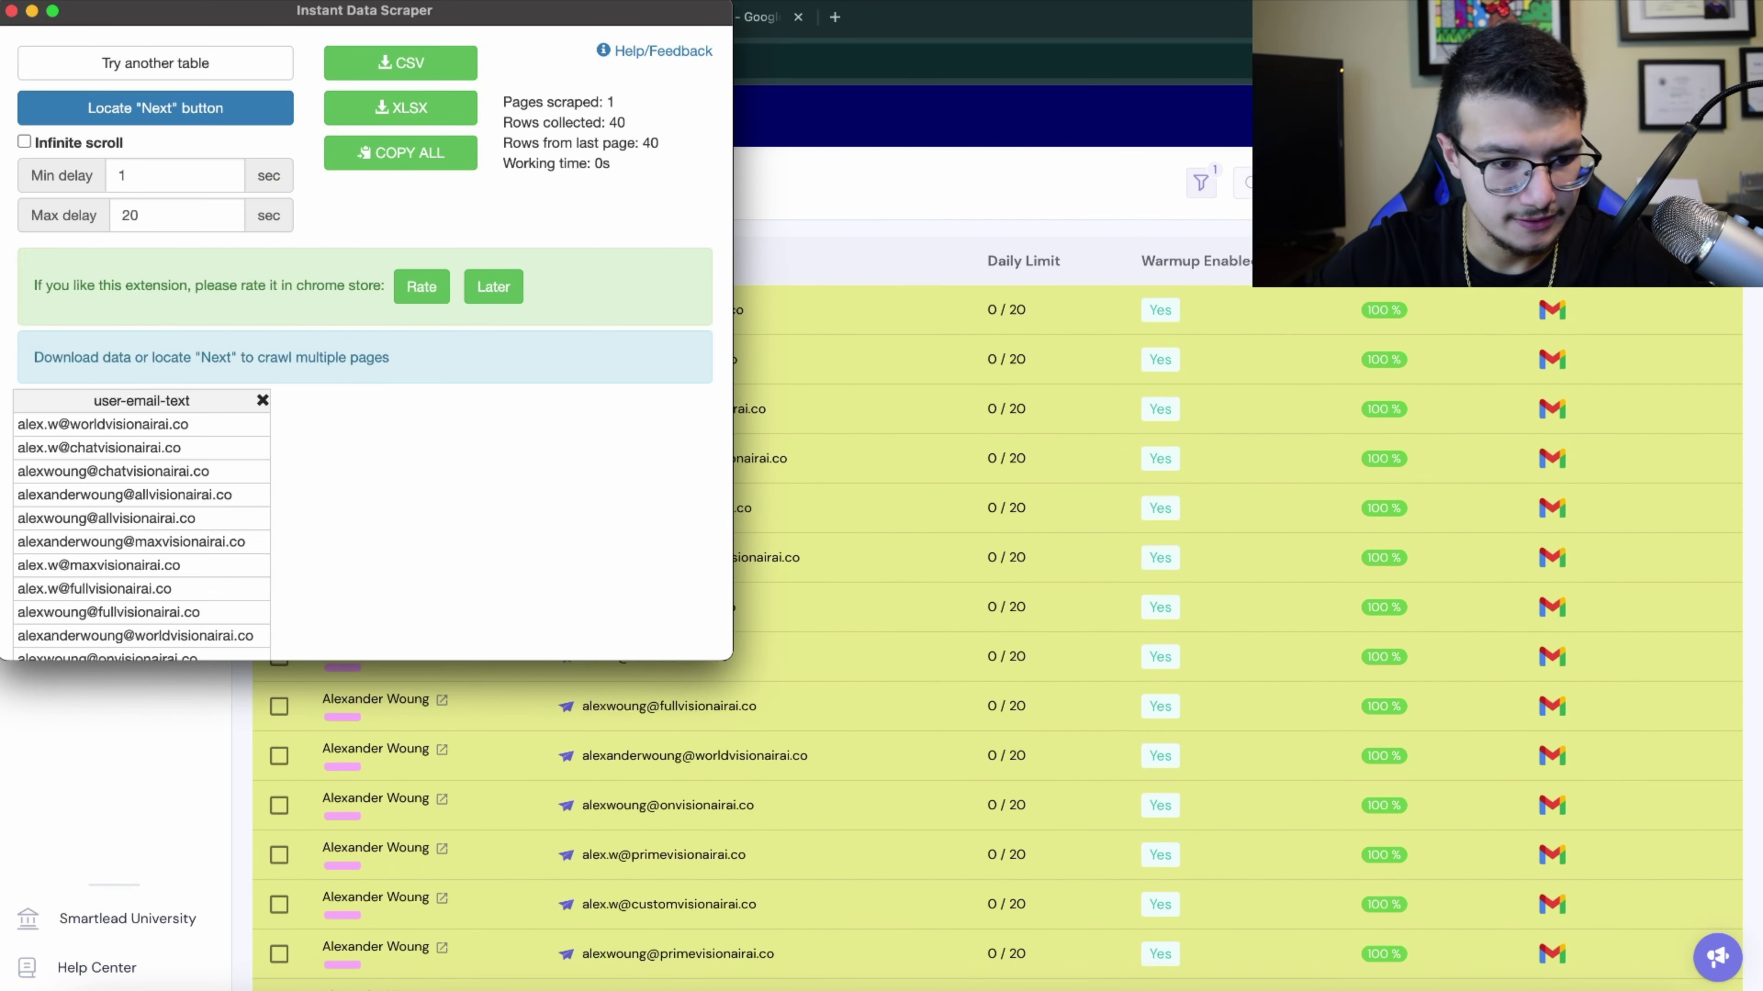
scroll(141, 534, down, 10)
shift+click(141, 625)
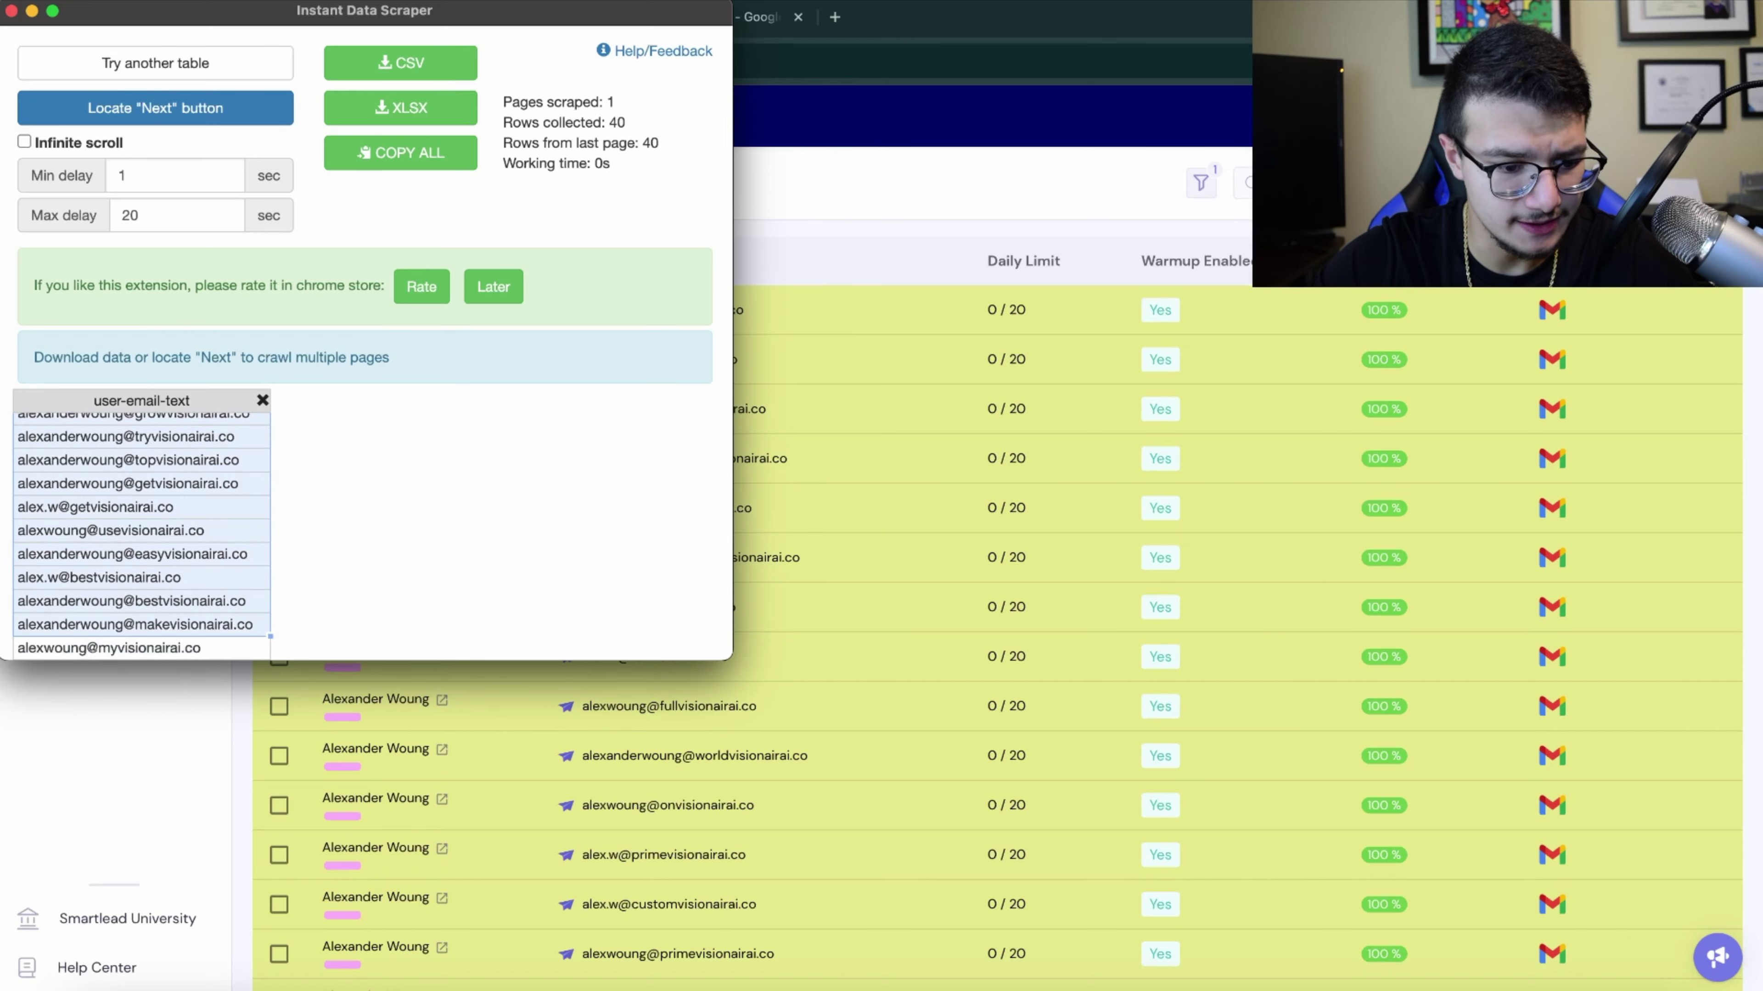
shift+click(141, 647)
key(super+grave)
- Paste the recopied addresses over column A of the spreadsheet from A2 and check the end of the list
key(ctrl+Tab)
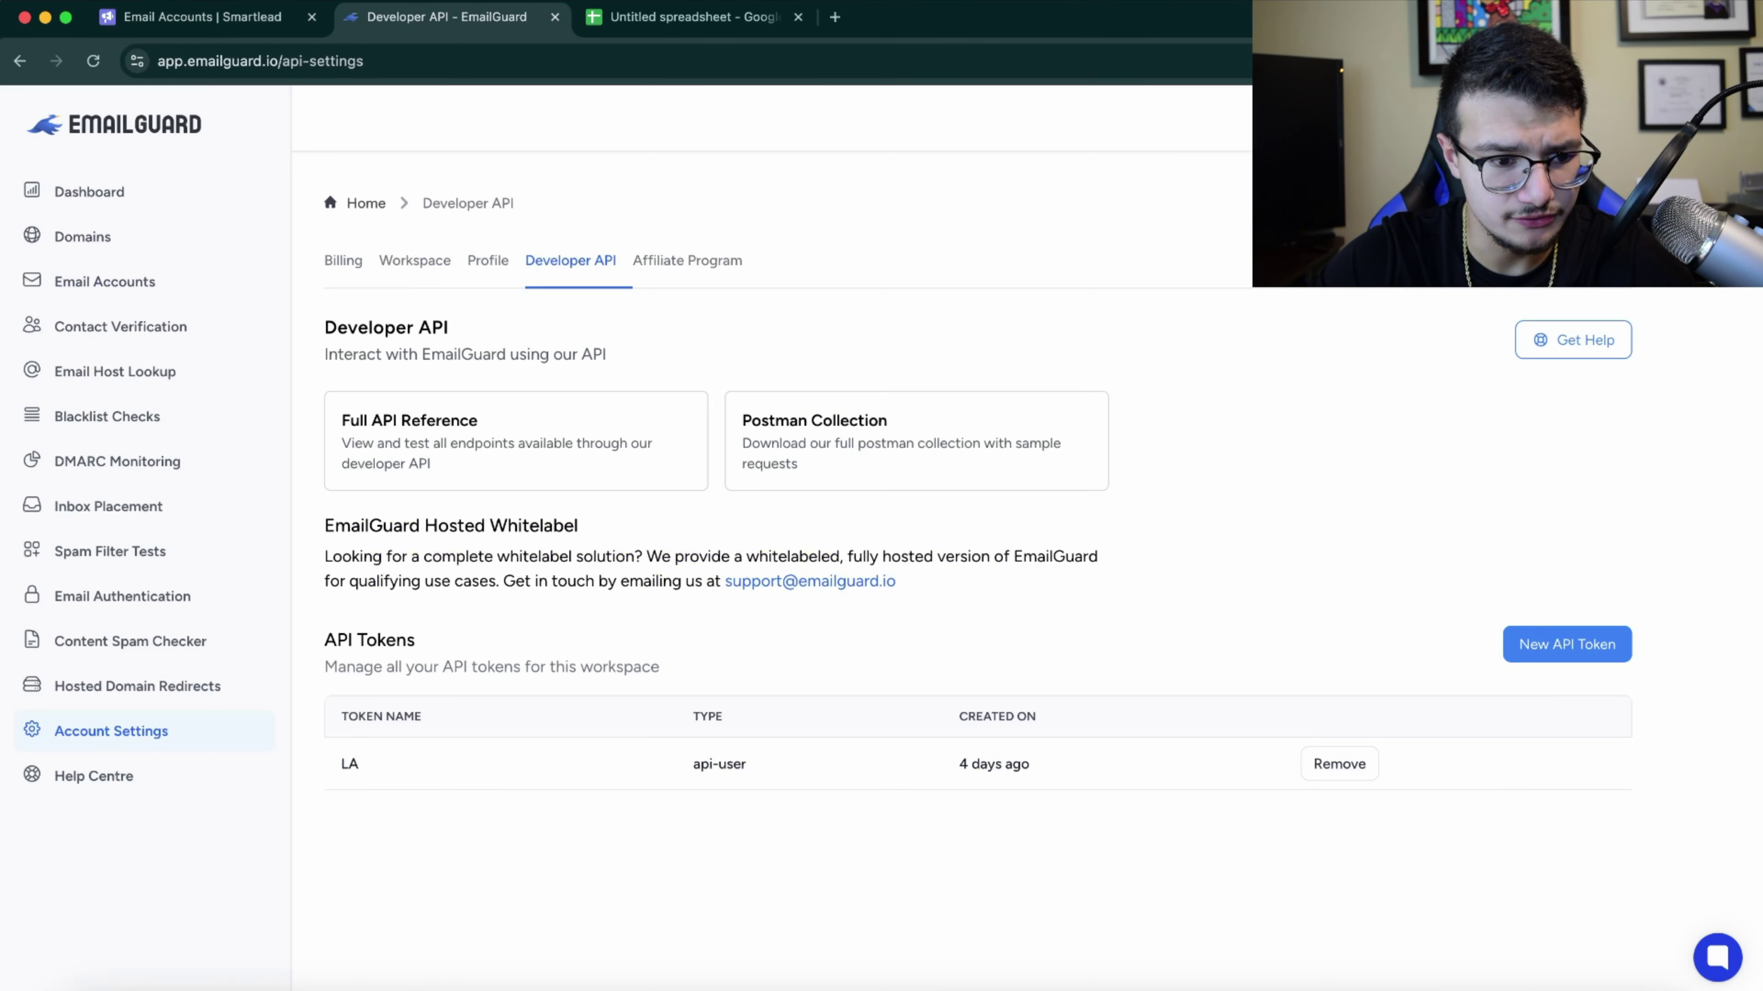
key(ctrl+Tab)
scroll(292, 445, up, 2)
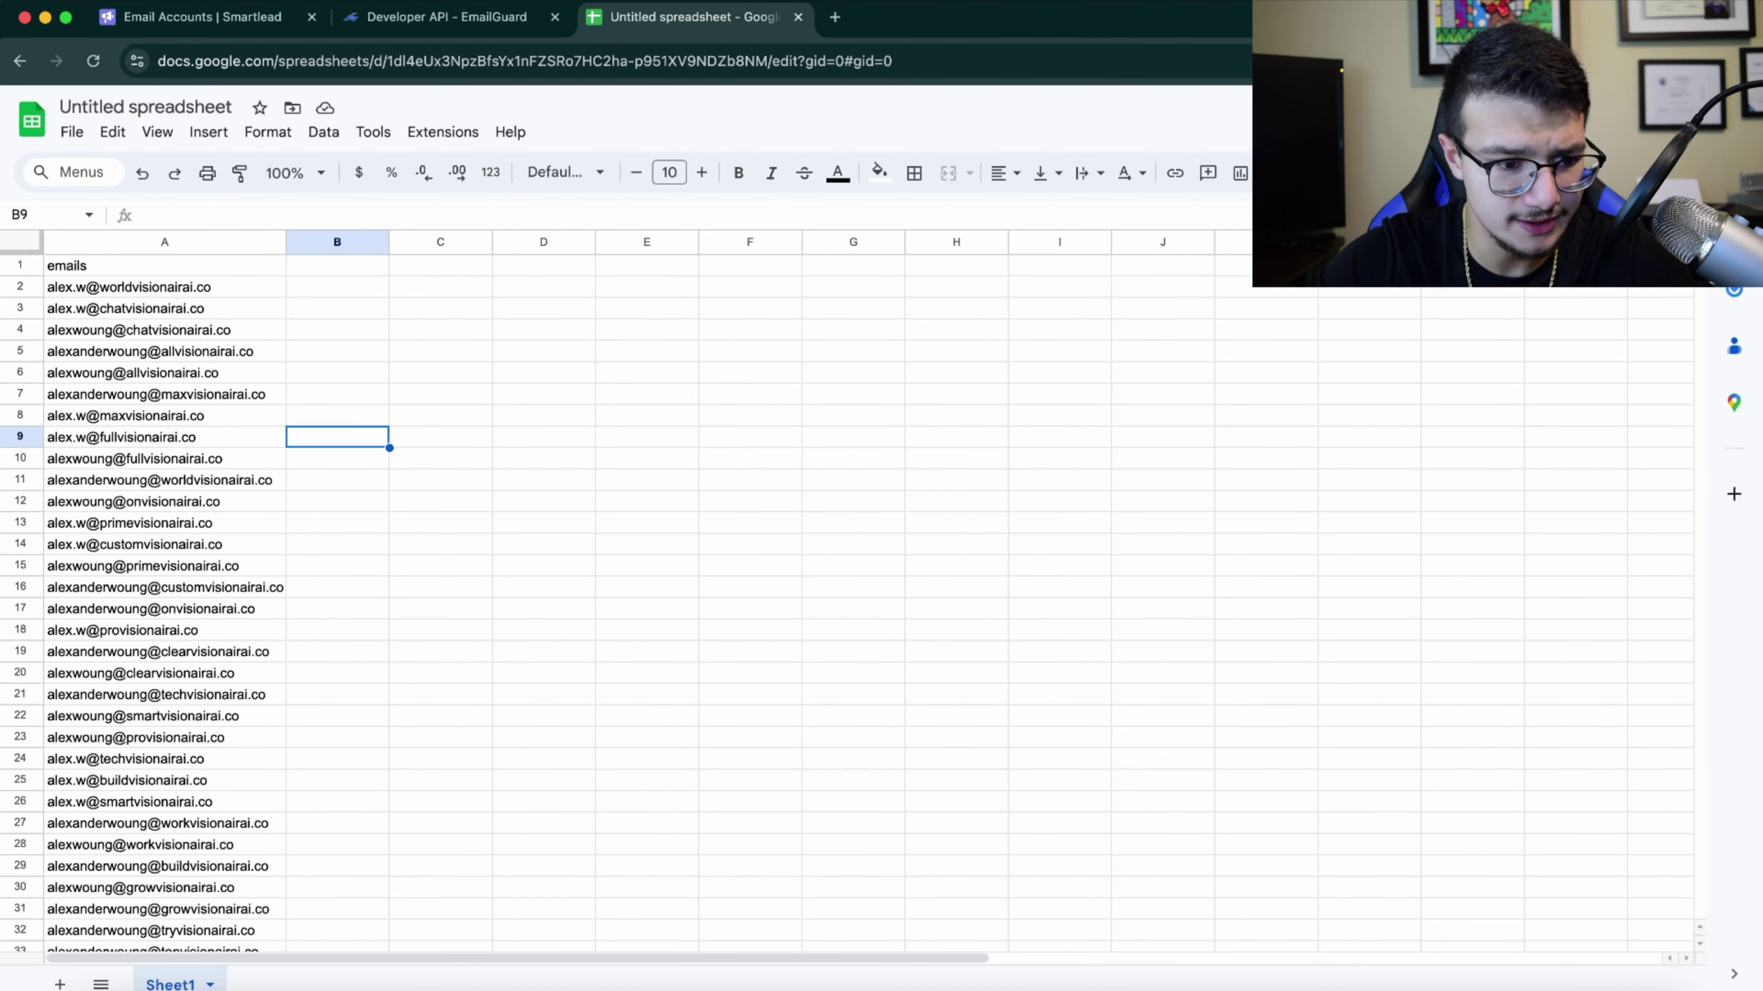
click(164, 287)
key(super+v)
scroll(165, 445, down, 9)
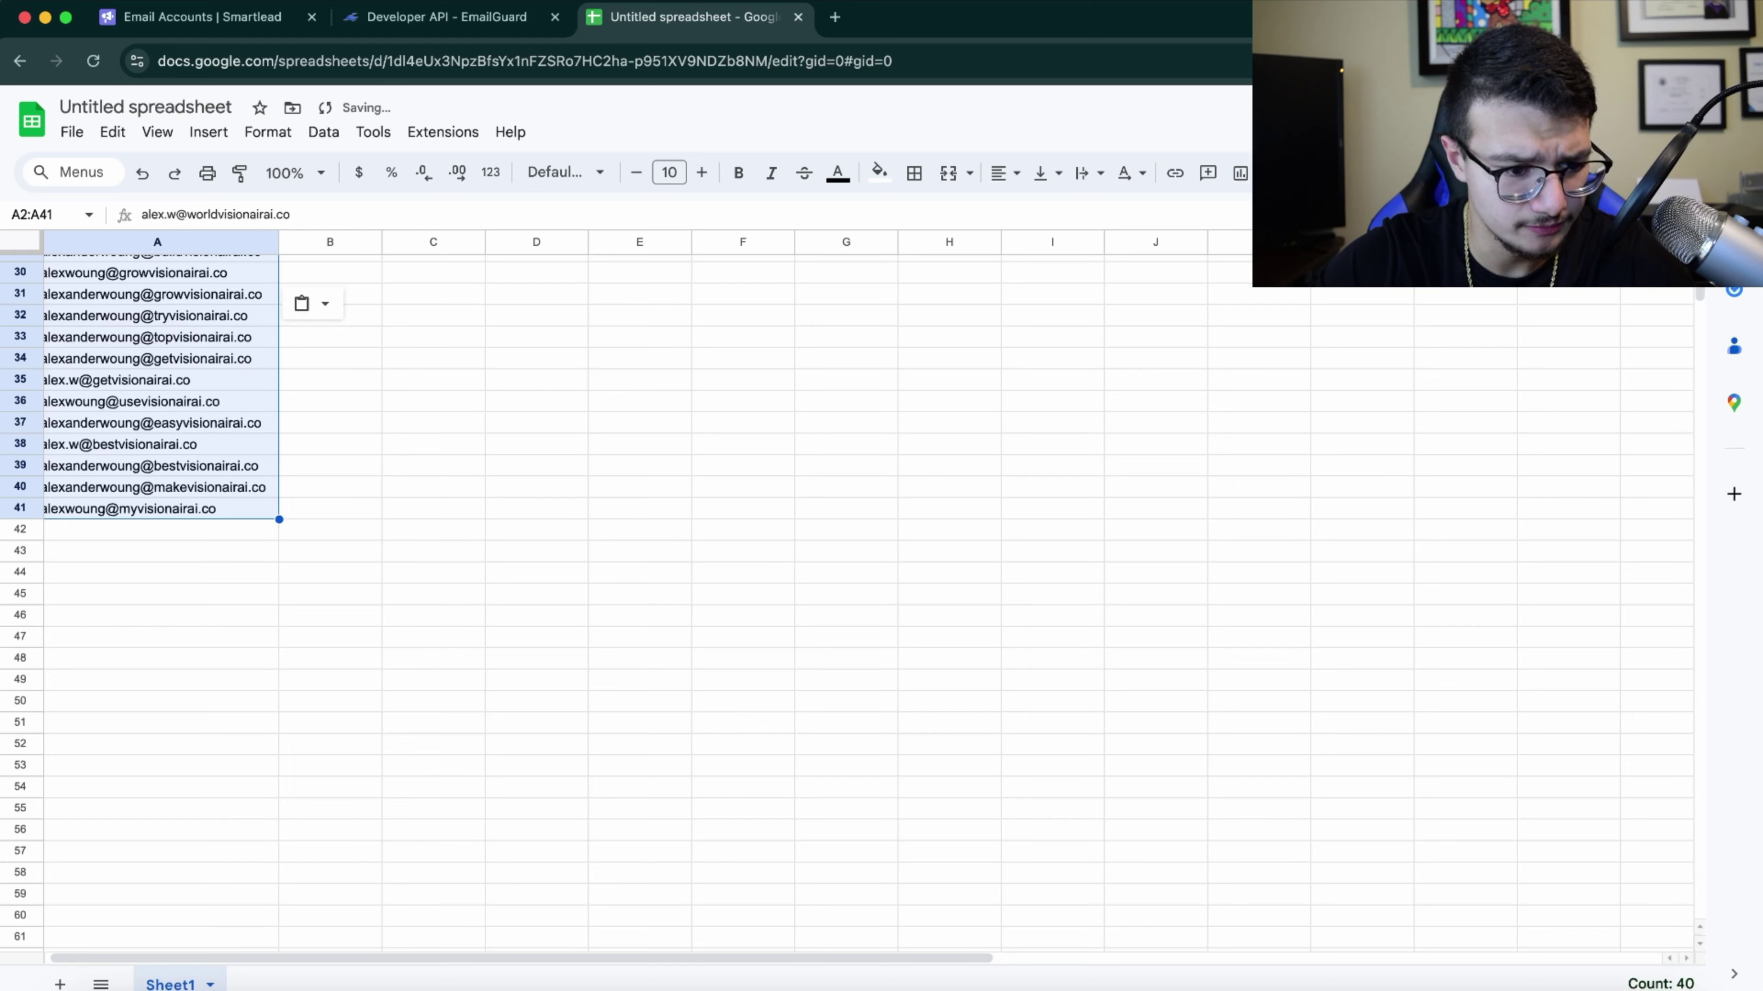
- Close the scraper results over Smartlead, reload the Email Accounts page and load the list down to its last account
click(208, 18)
scroll(833, 757, down, 20)
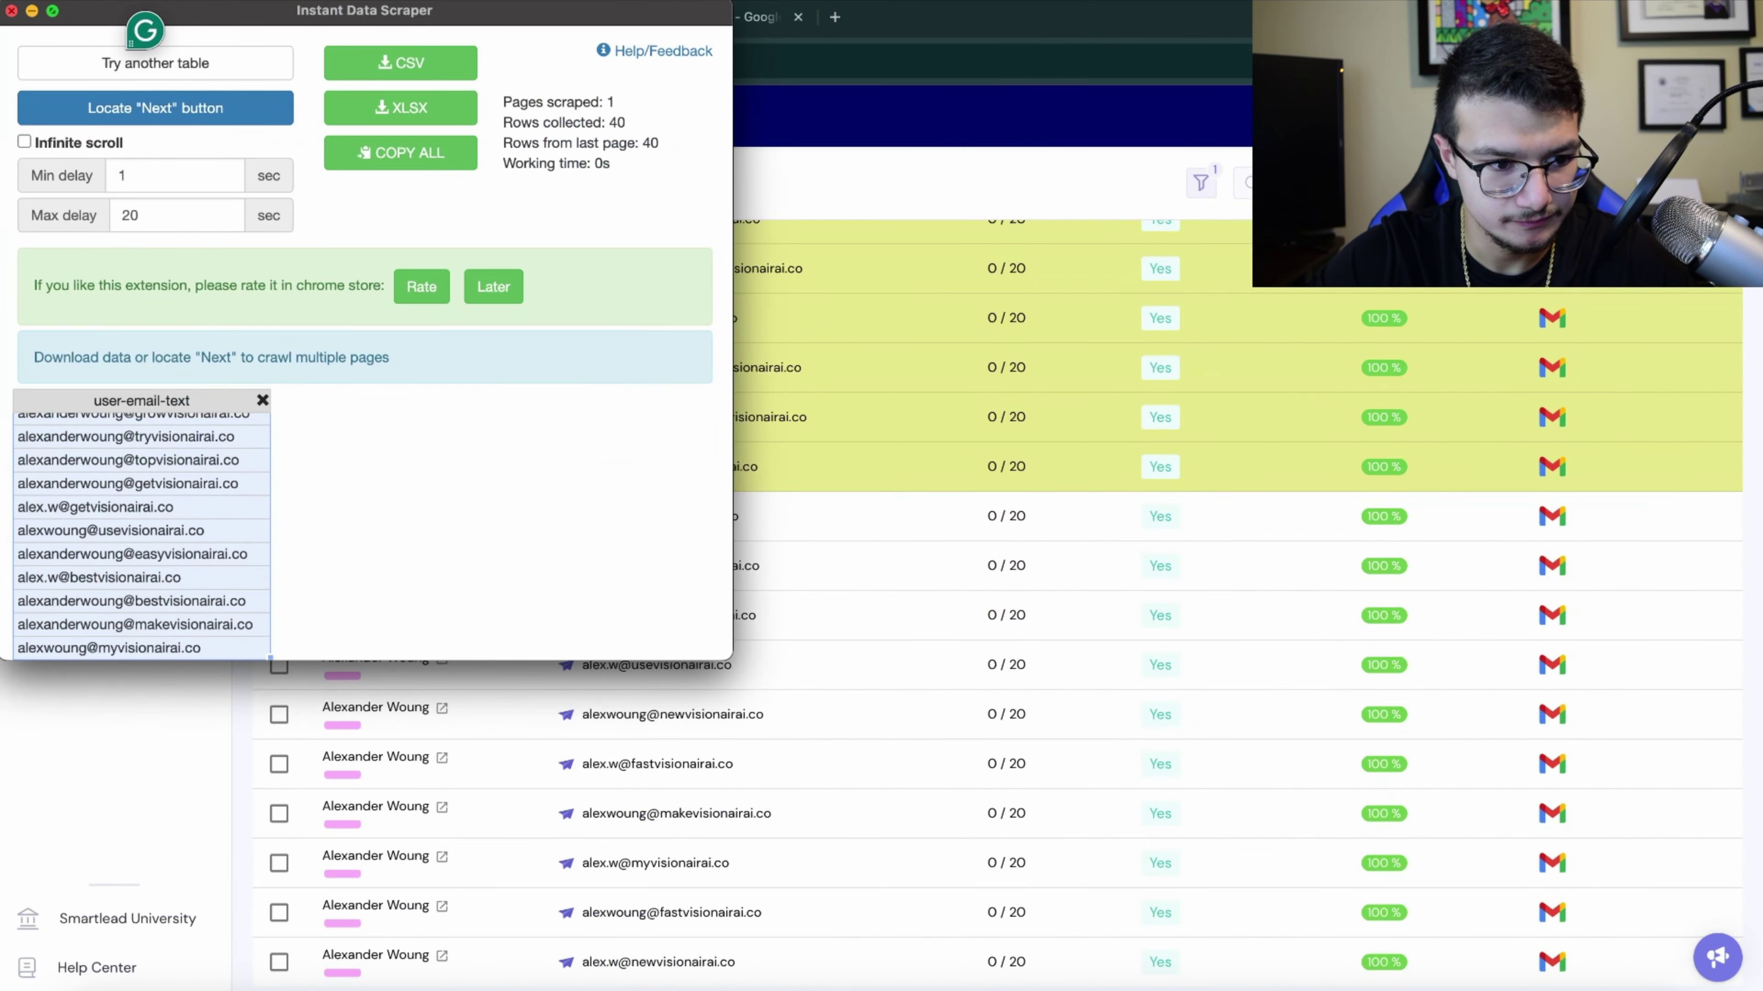
click(12, 11)
click(93, 61)
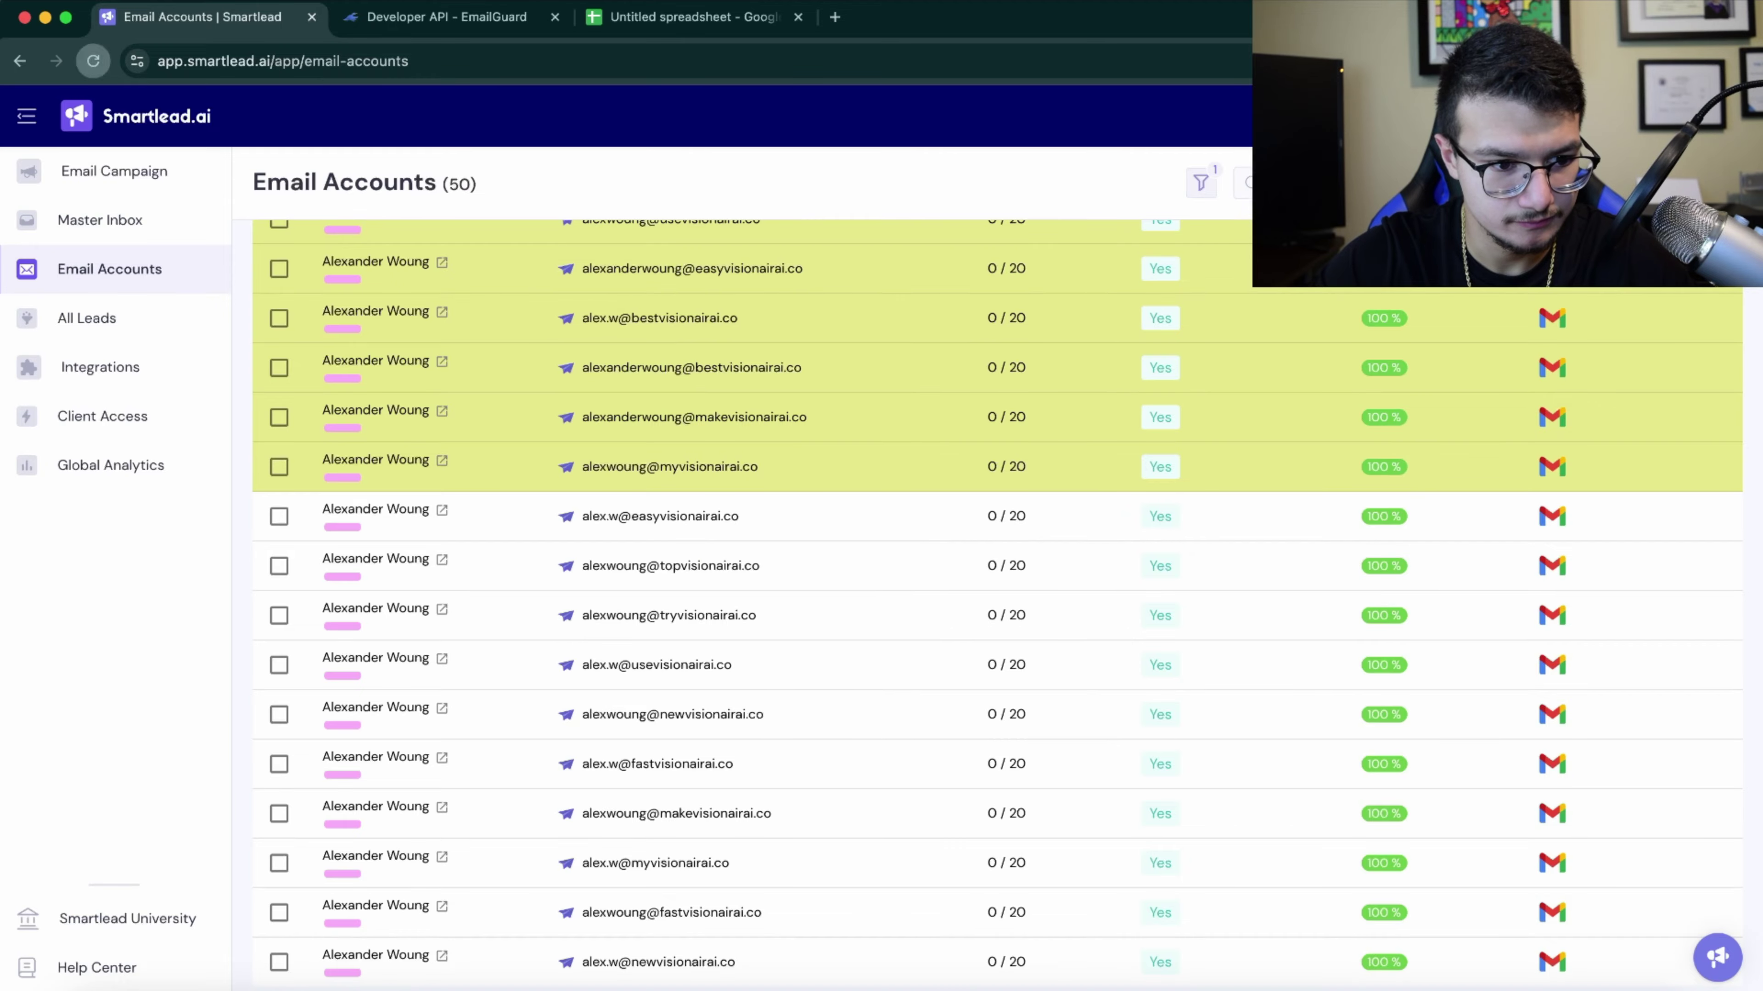
scroll(997, 472, down, 15)
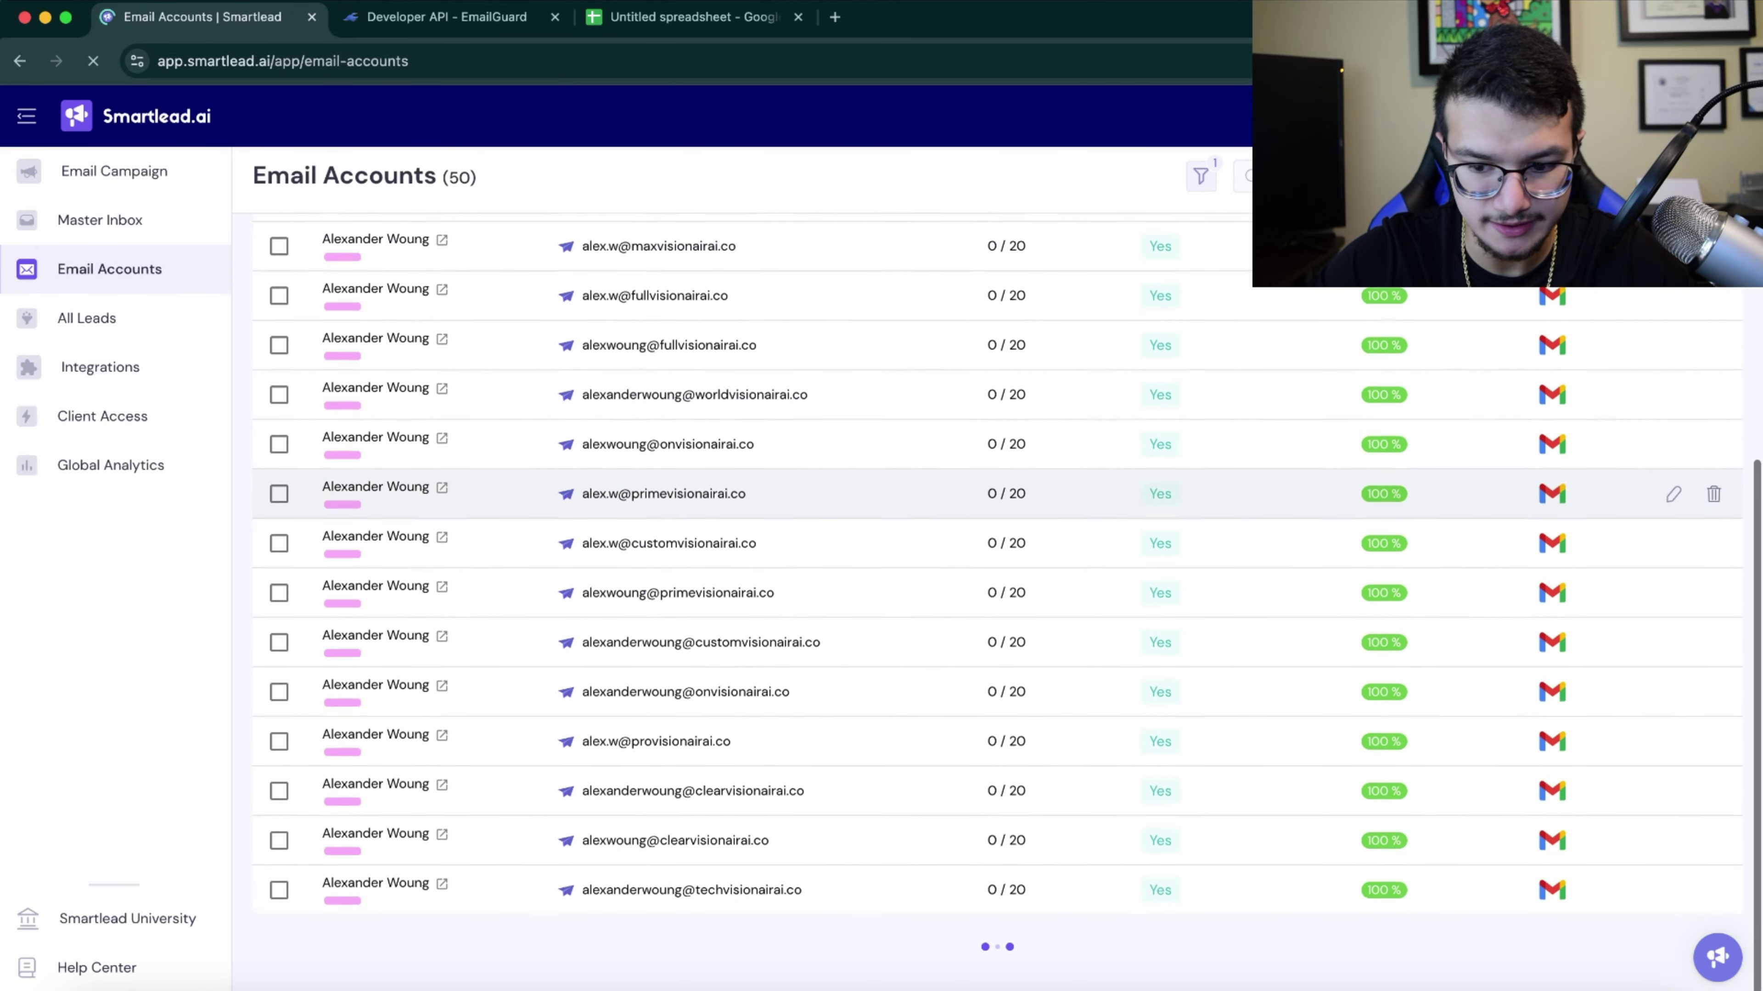
scroll(997, 473, down, 15)
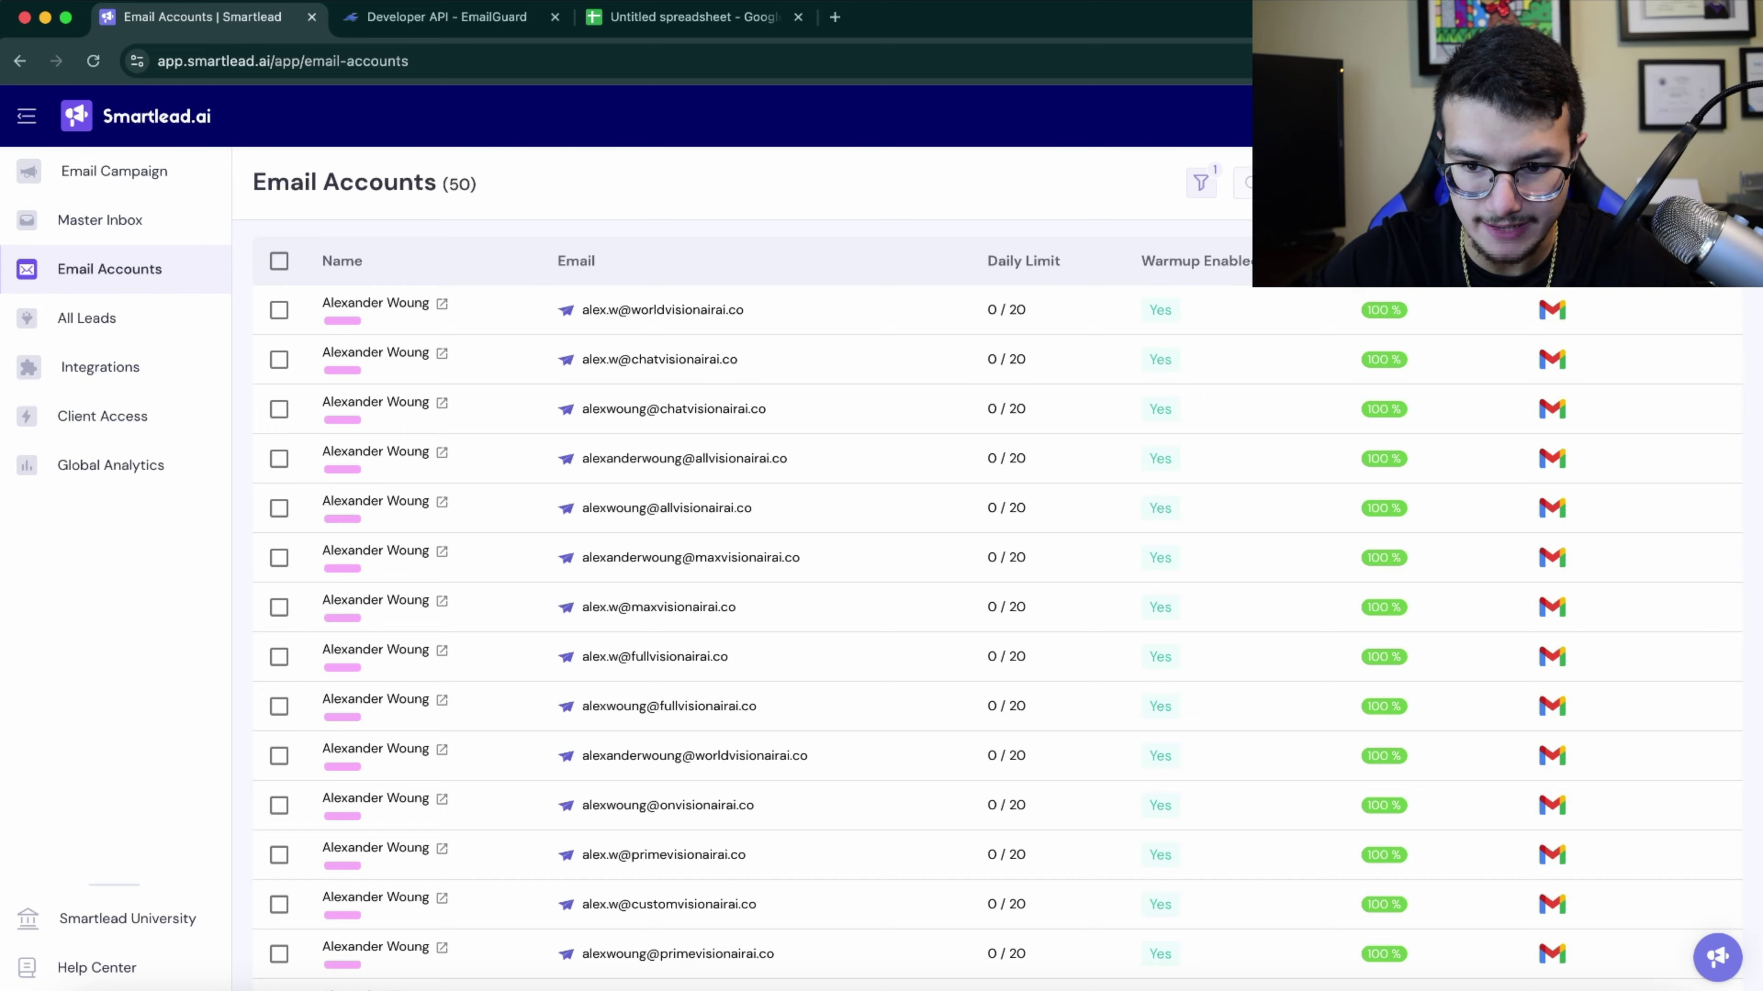
- Scrape the fully loaded Email Accounts list with Instant Data Scraper, copy the whole user-email-text column and close the scraper
click(1551, 61)
scroll(141, 535, down, 15)
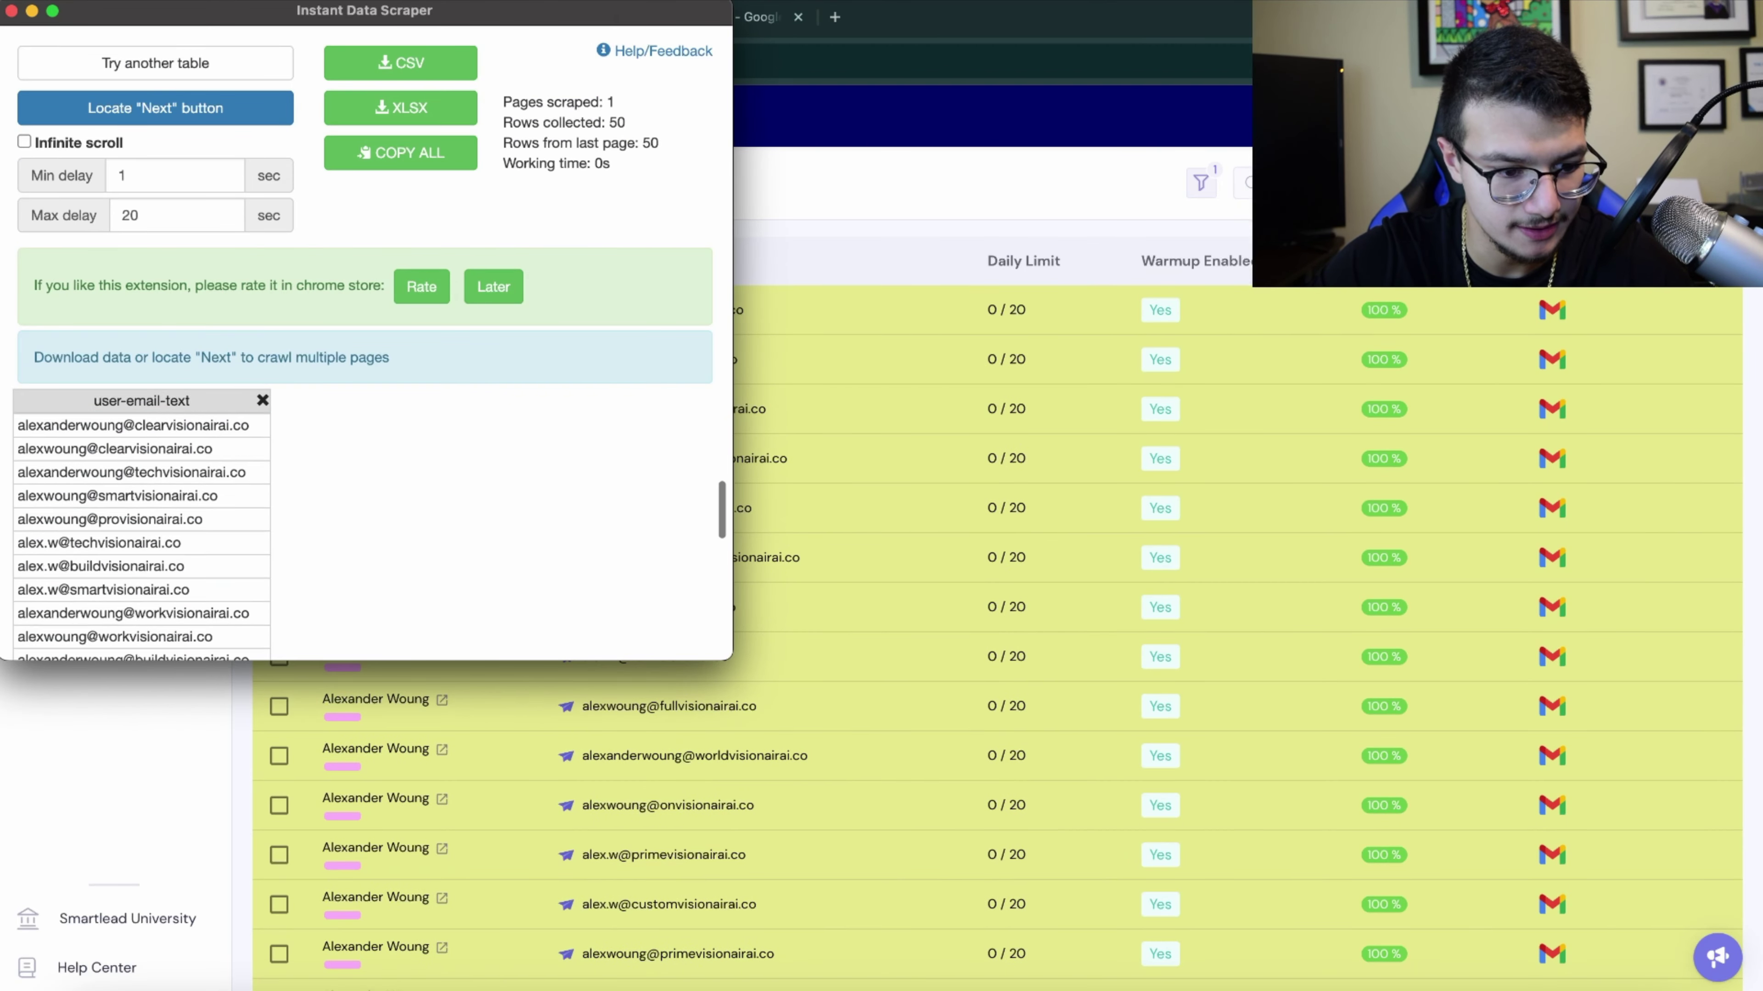
shift+click(98, 648)
key(super+c)
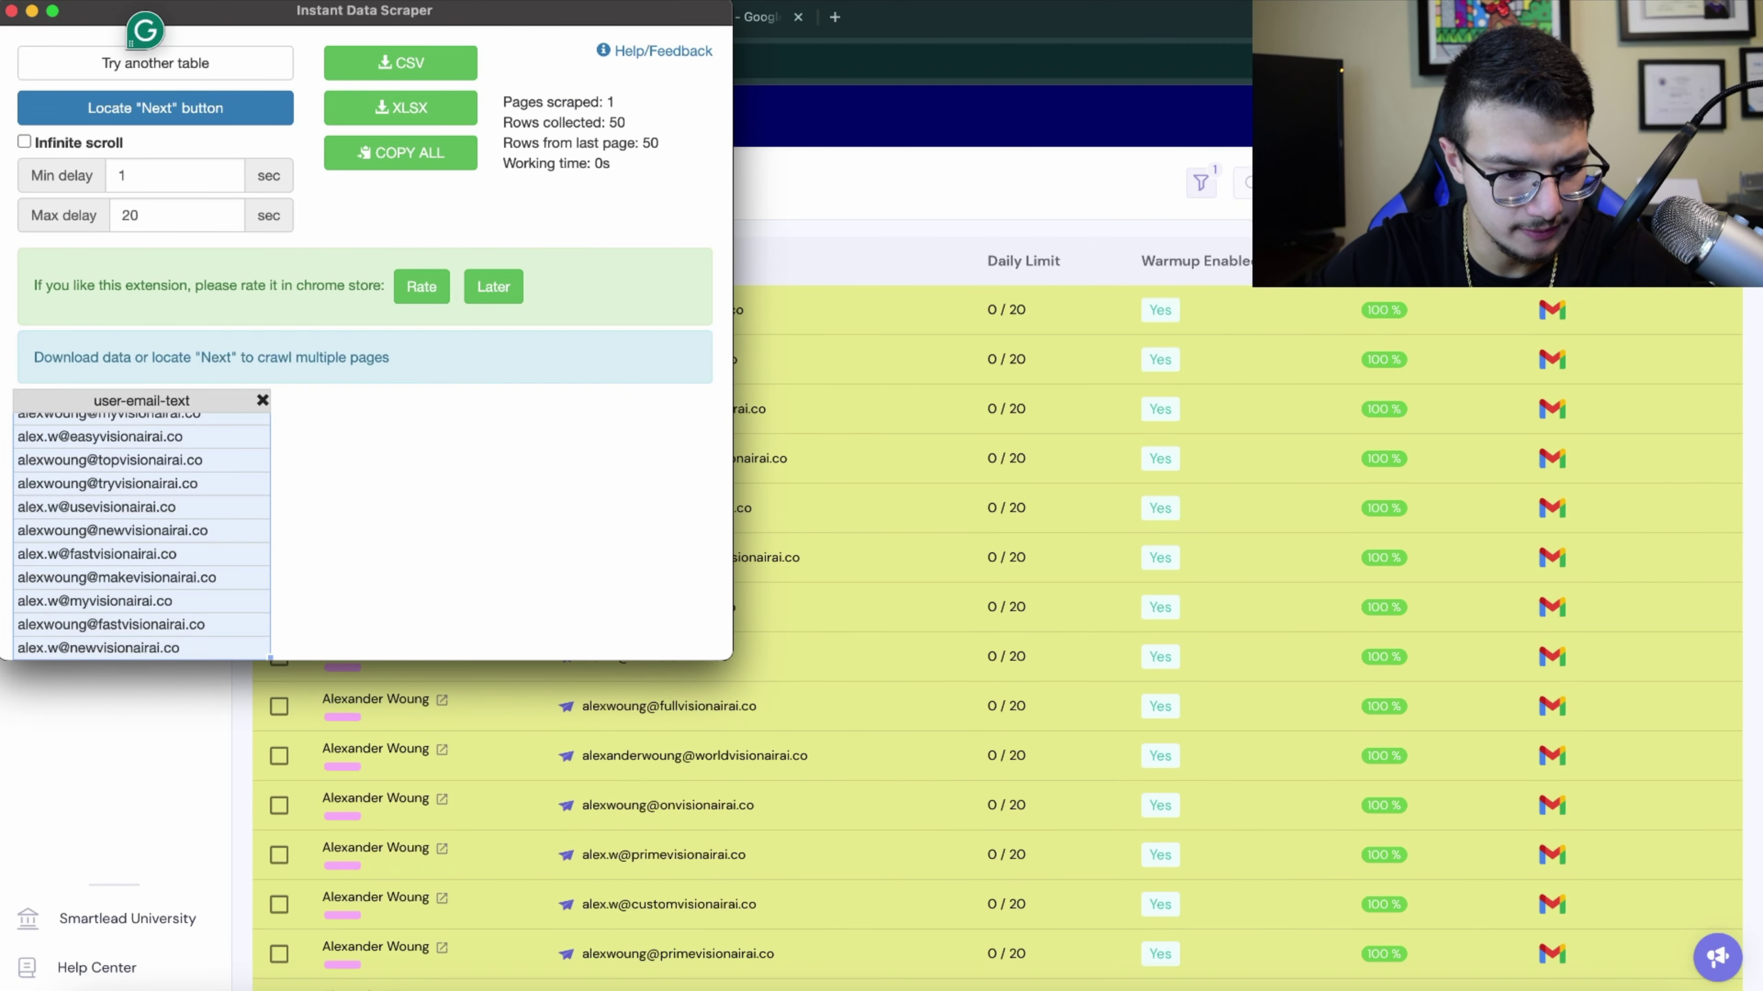
click(486, 521)
click(11, 10)
- Paste the newly scraped addresses over column A of the spreadsheet from A2 and check the list down to its last row
key(ctrl+Tab)
key(ctrl+Tab)
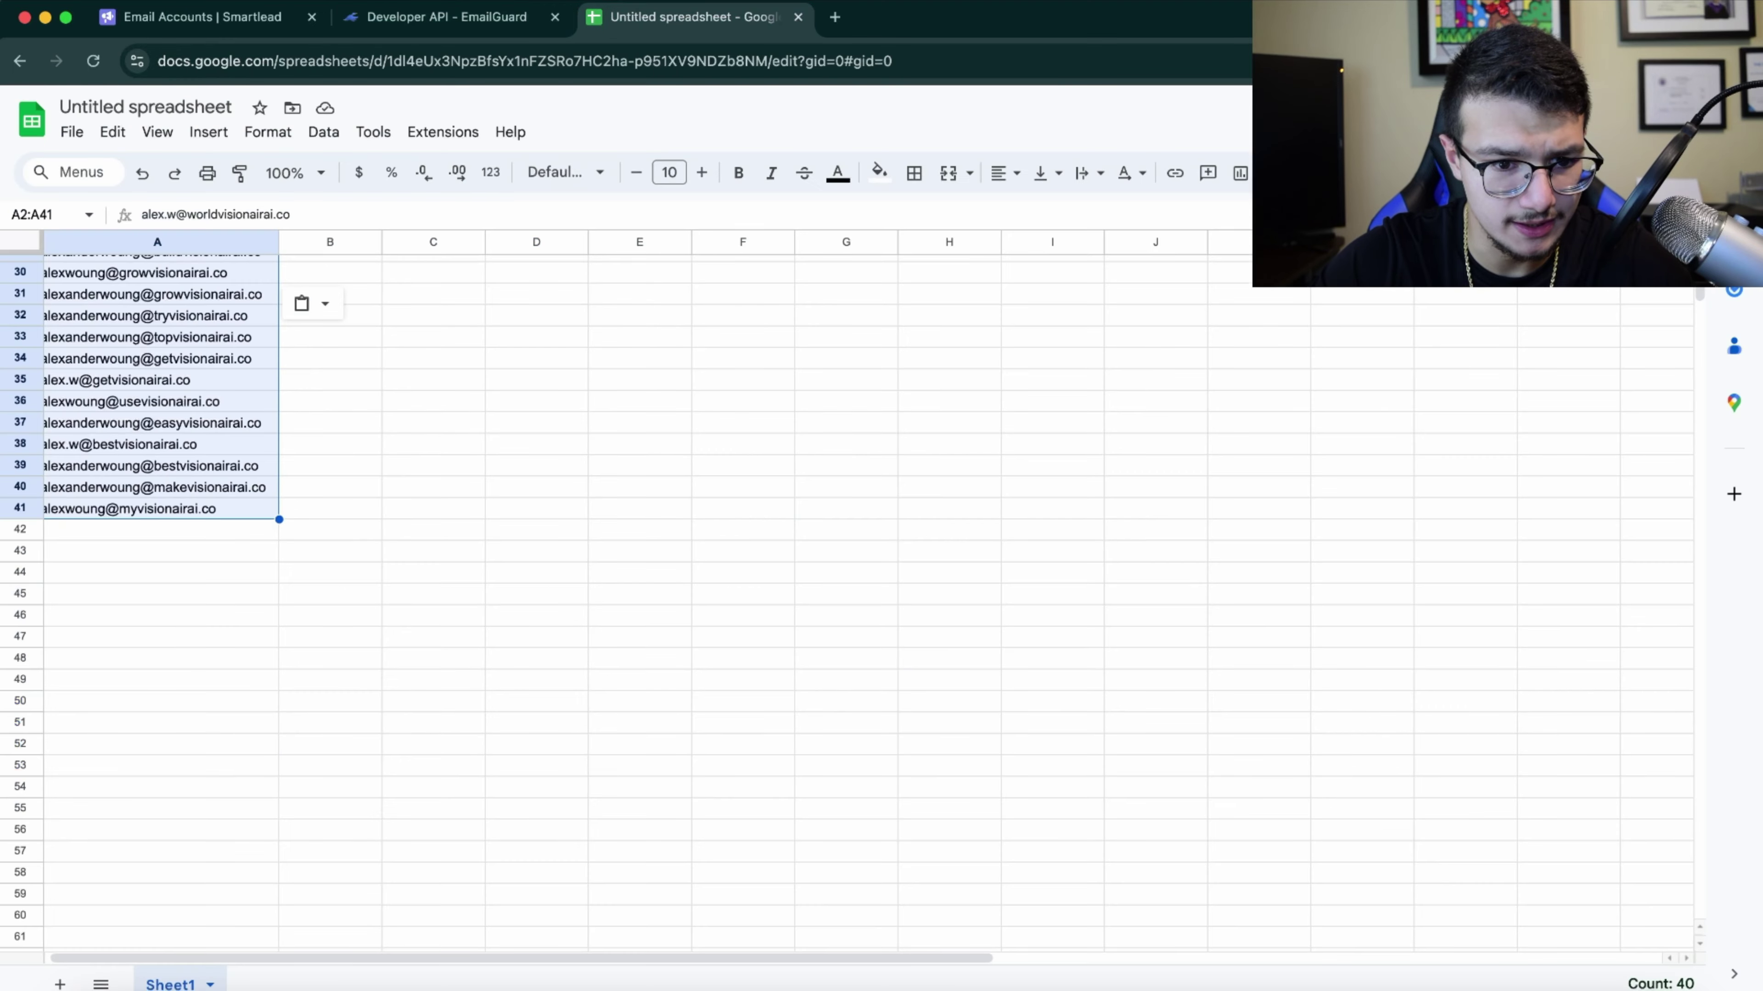
scroll(846, 598, up, 10)
key(super+v)
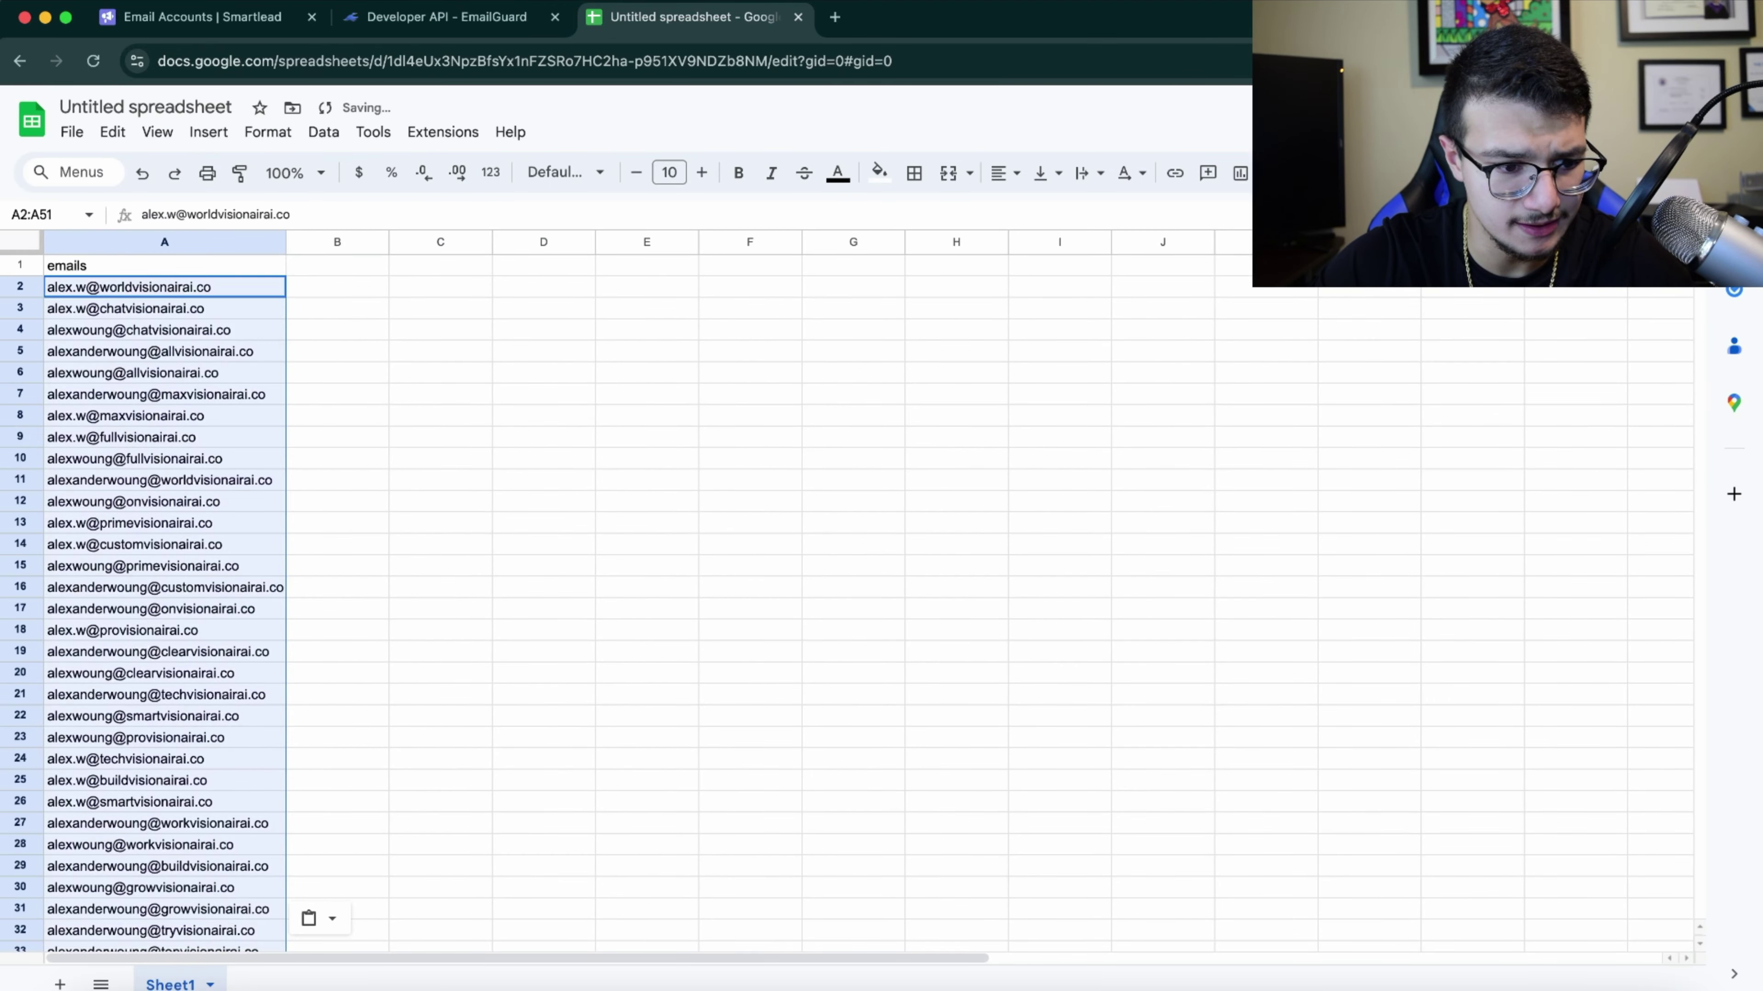
scroll(846, 597, down, 10)
click(328, 656)
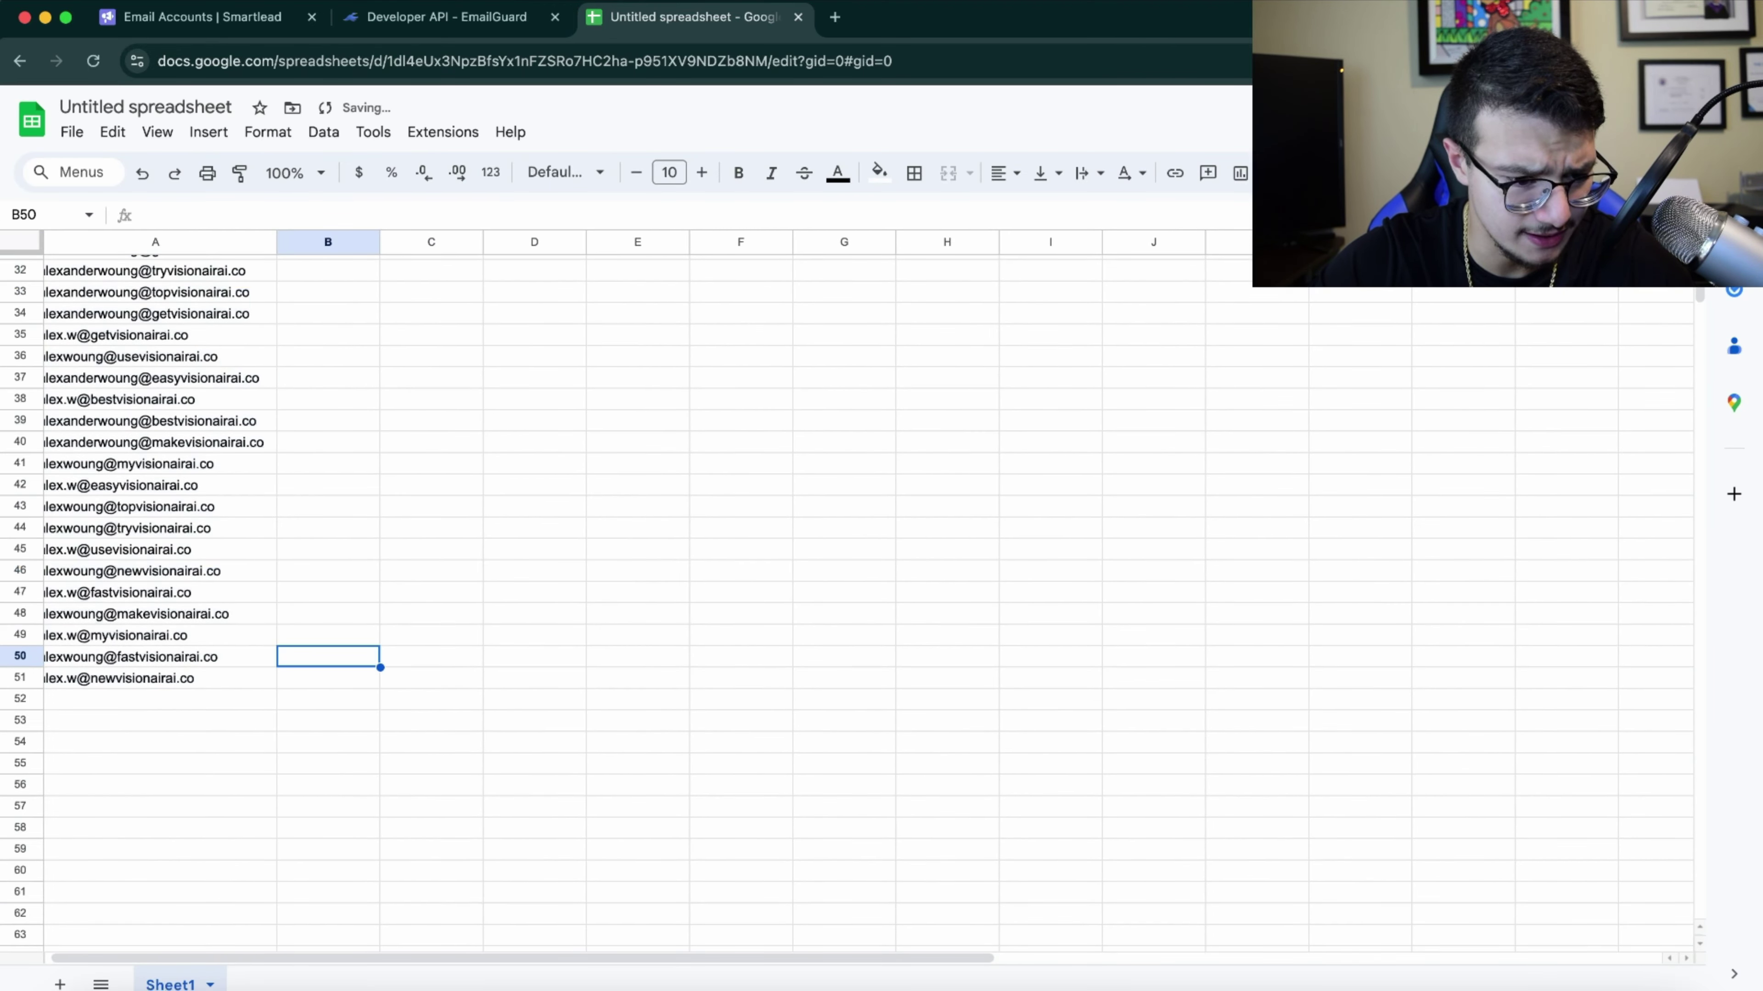
scroll(328, 657, up, 10)
scroll(847, 597, down, 10)
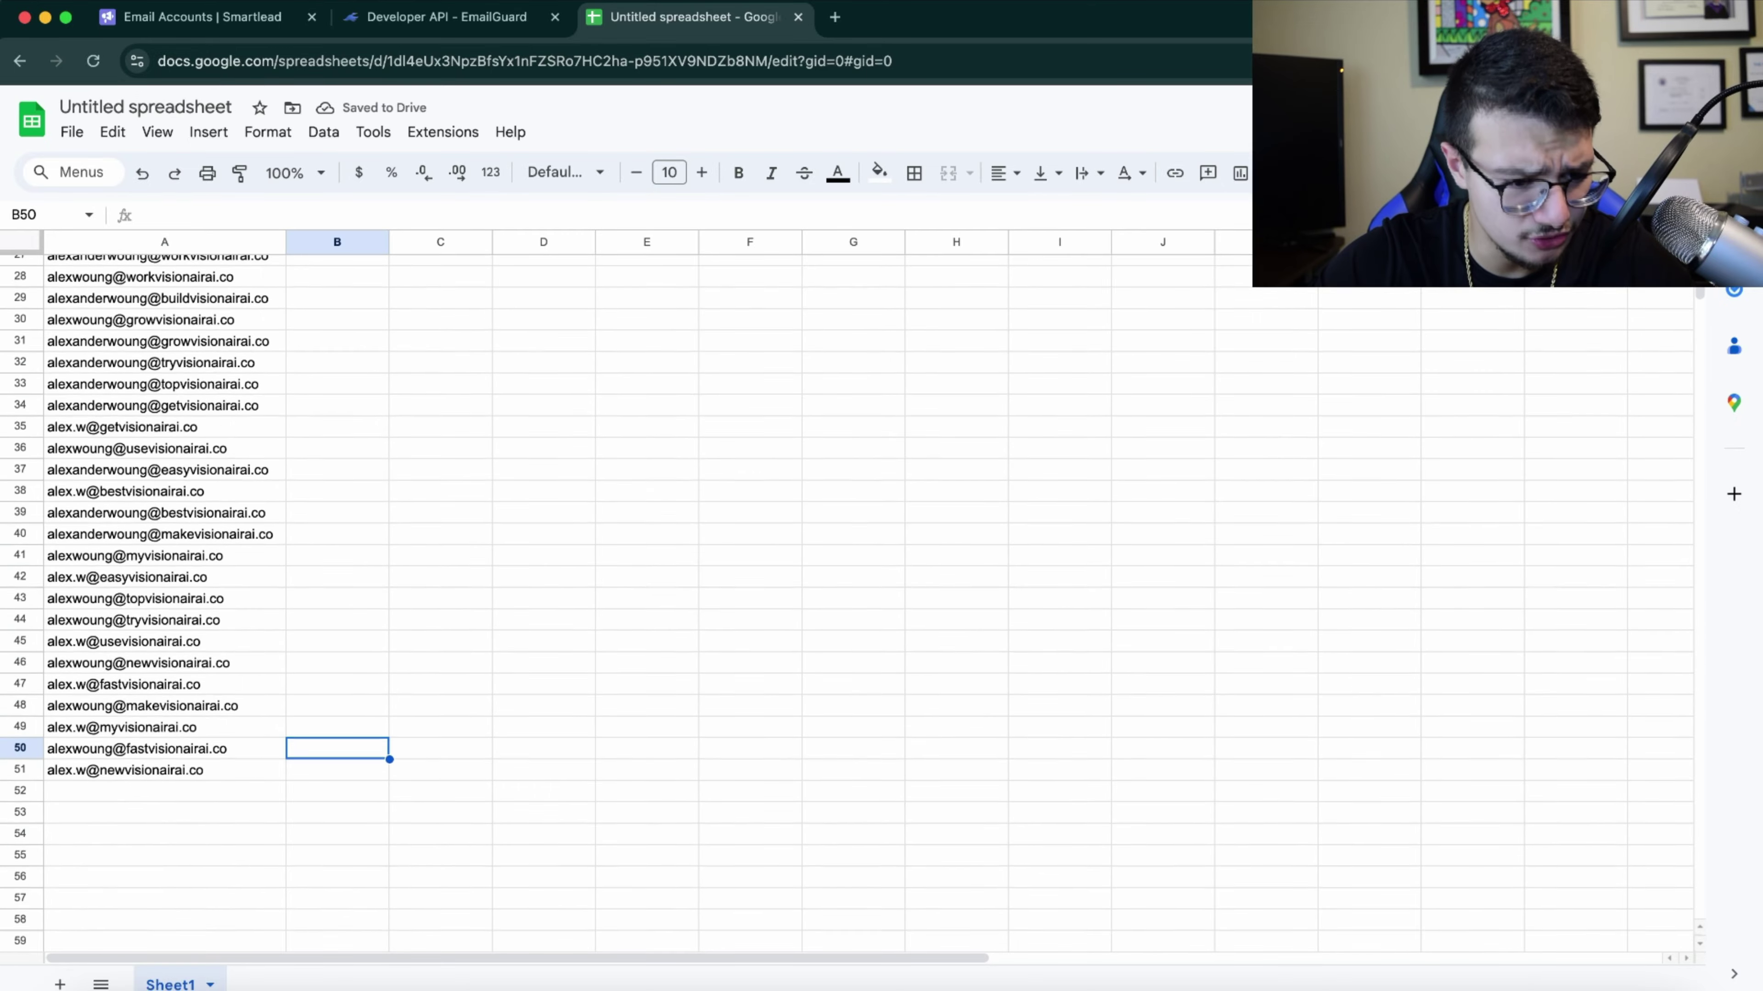
scroll(846, 597, up, 10)
- Download the emails sheet as a Comma Separated Values (.csv) file
click(71, 132)
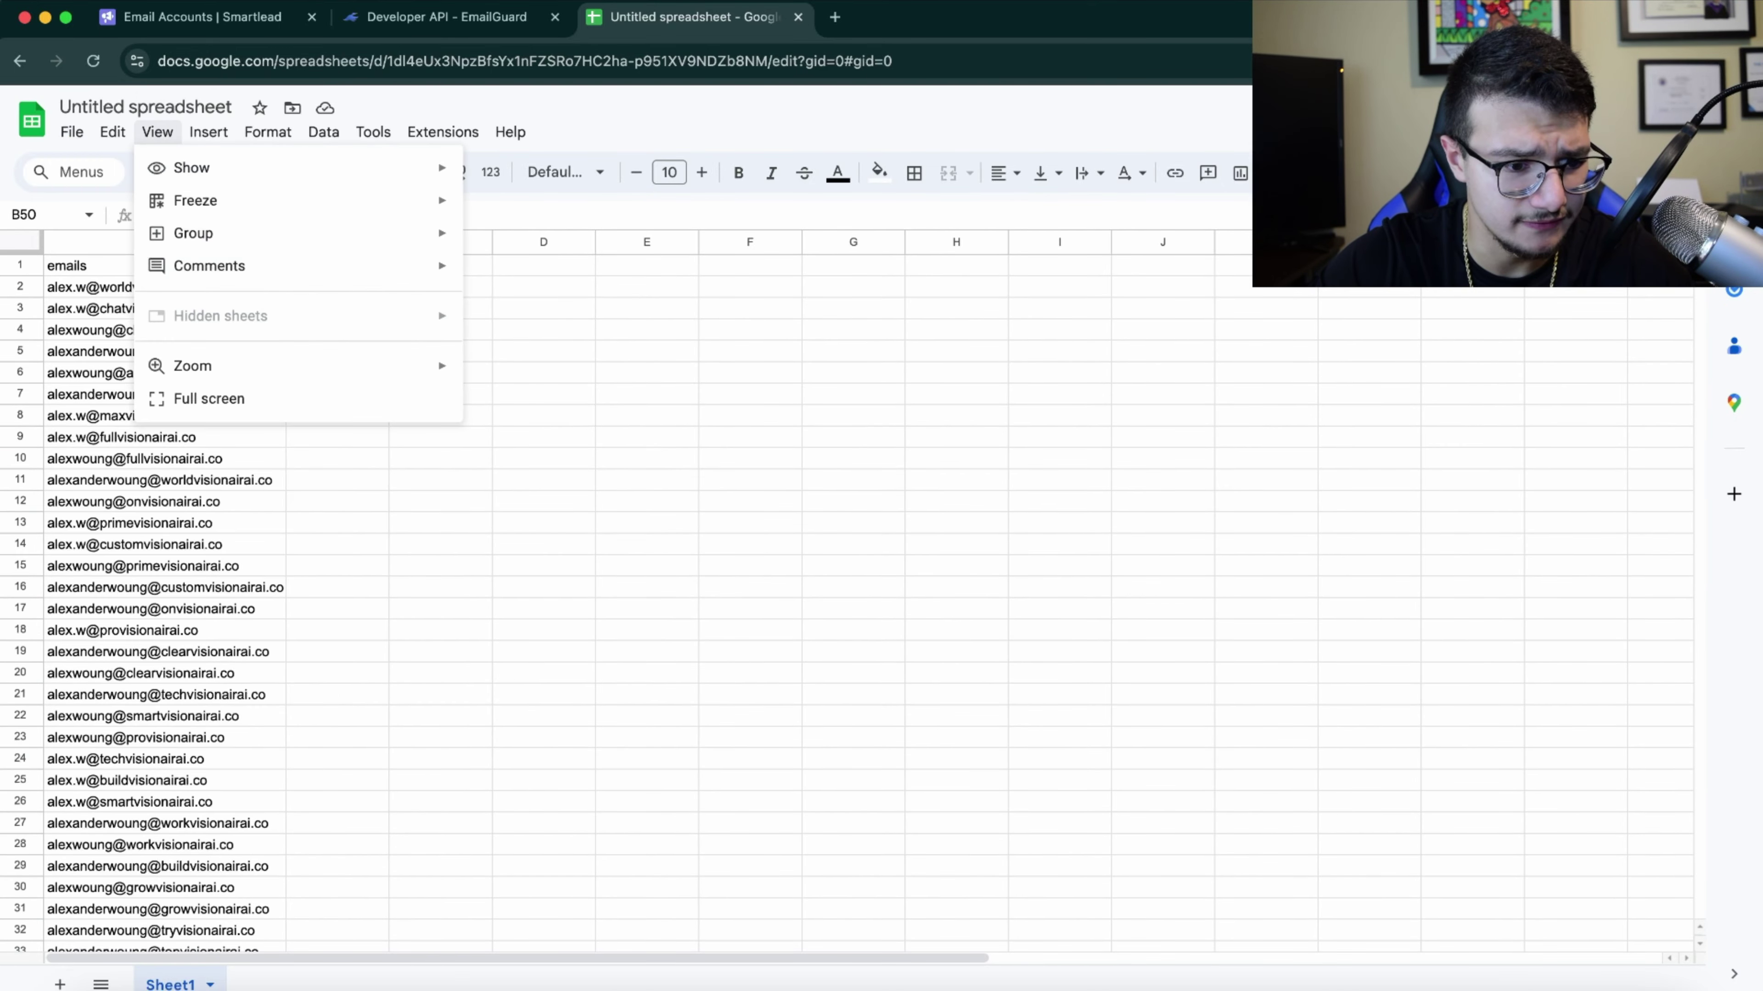
mouse_move(209, 381)
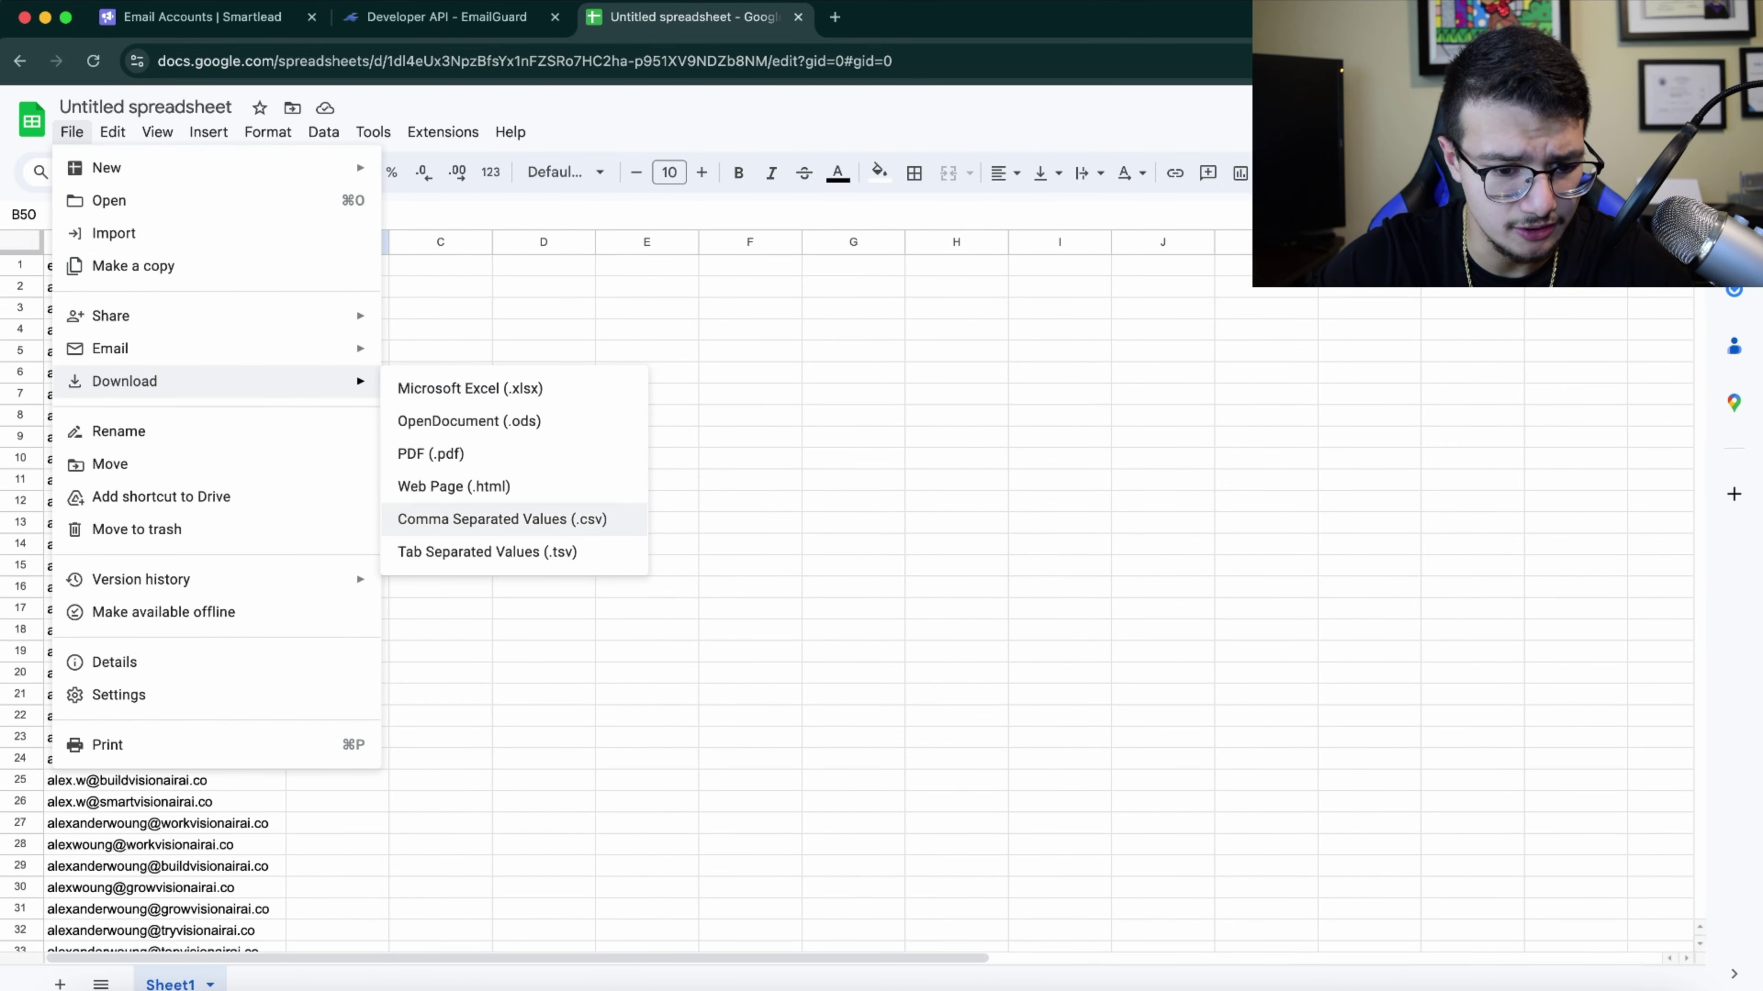
click(478, 520)
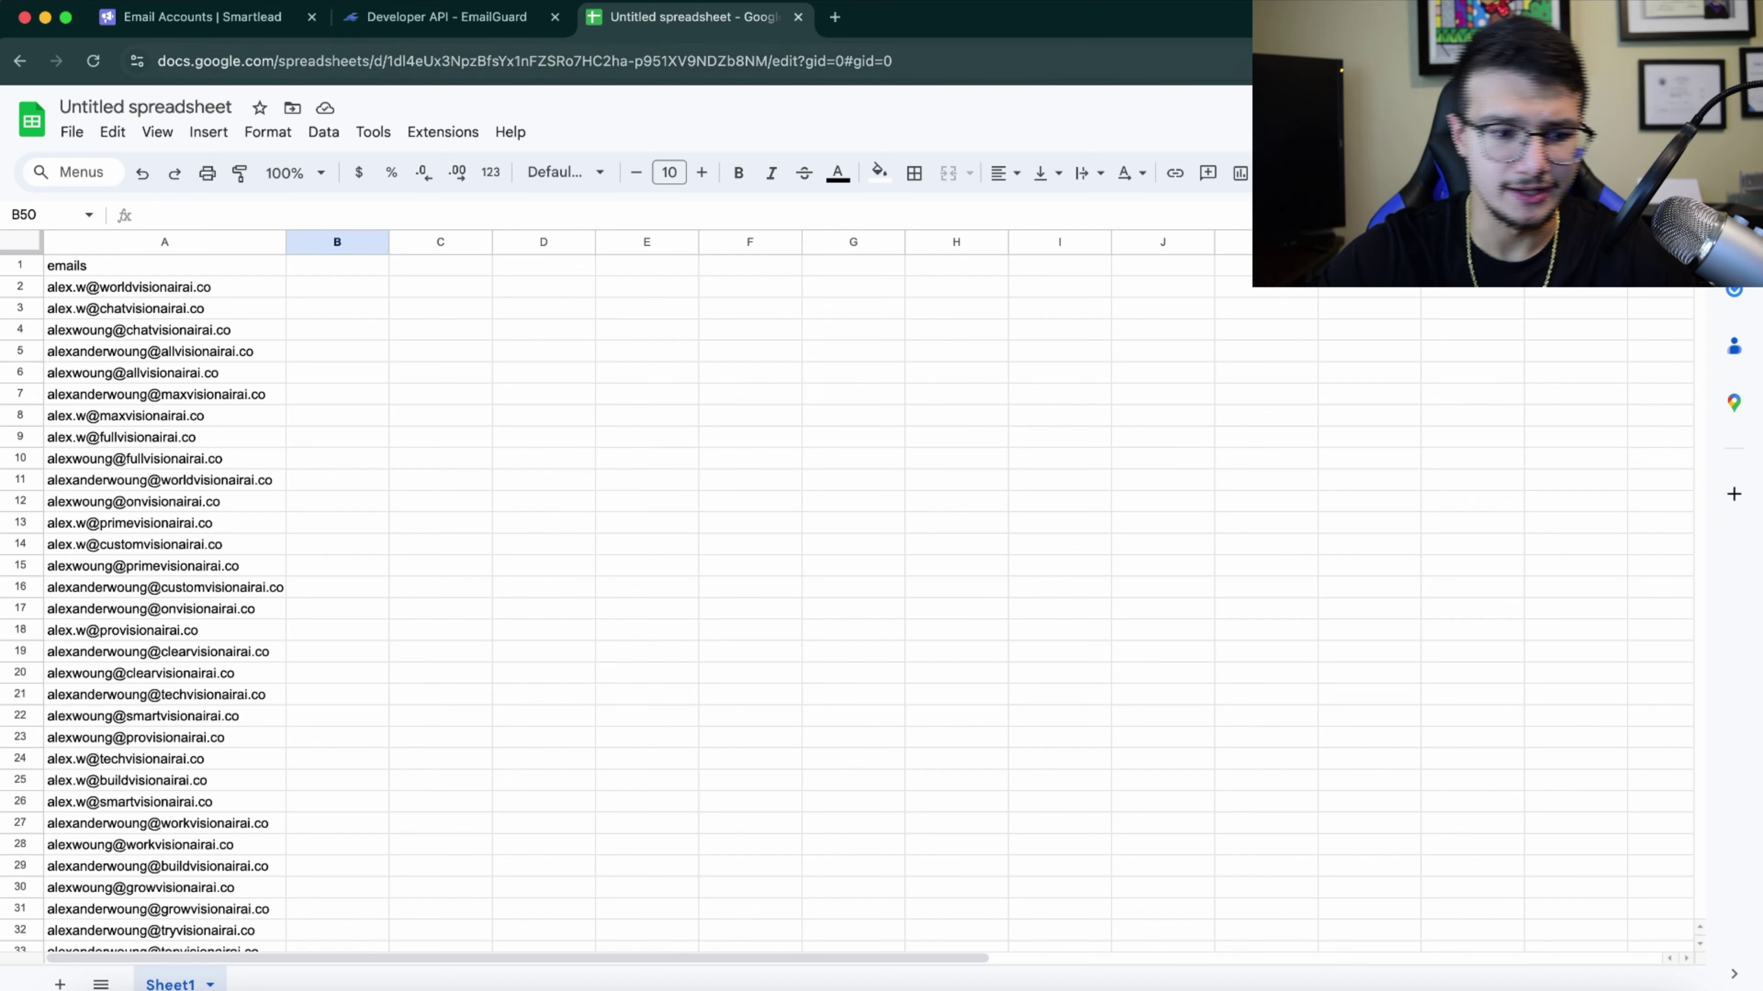
- View the warmup overview of the third email account in Smartlead and return to the spreadsheet
click(201, 18)
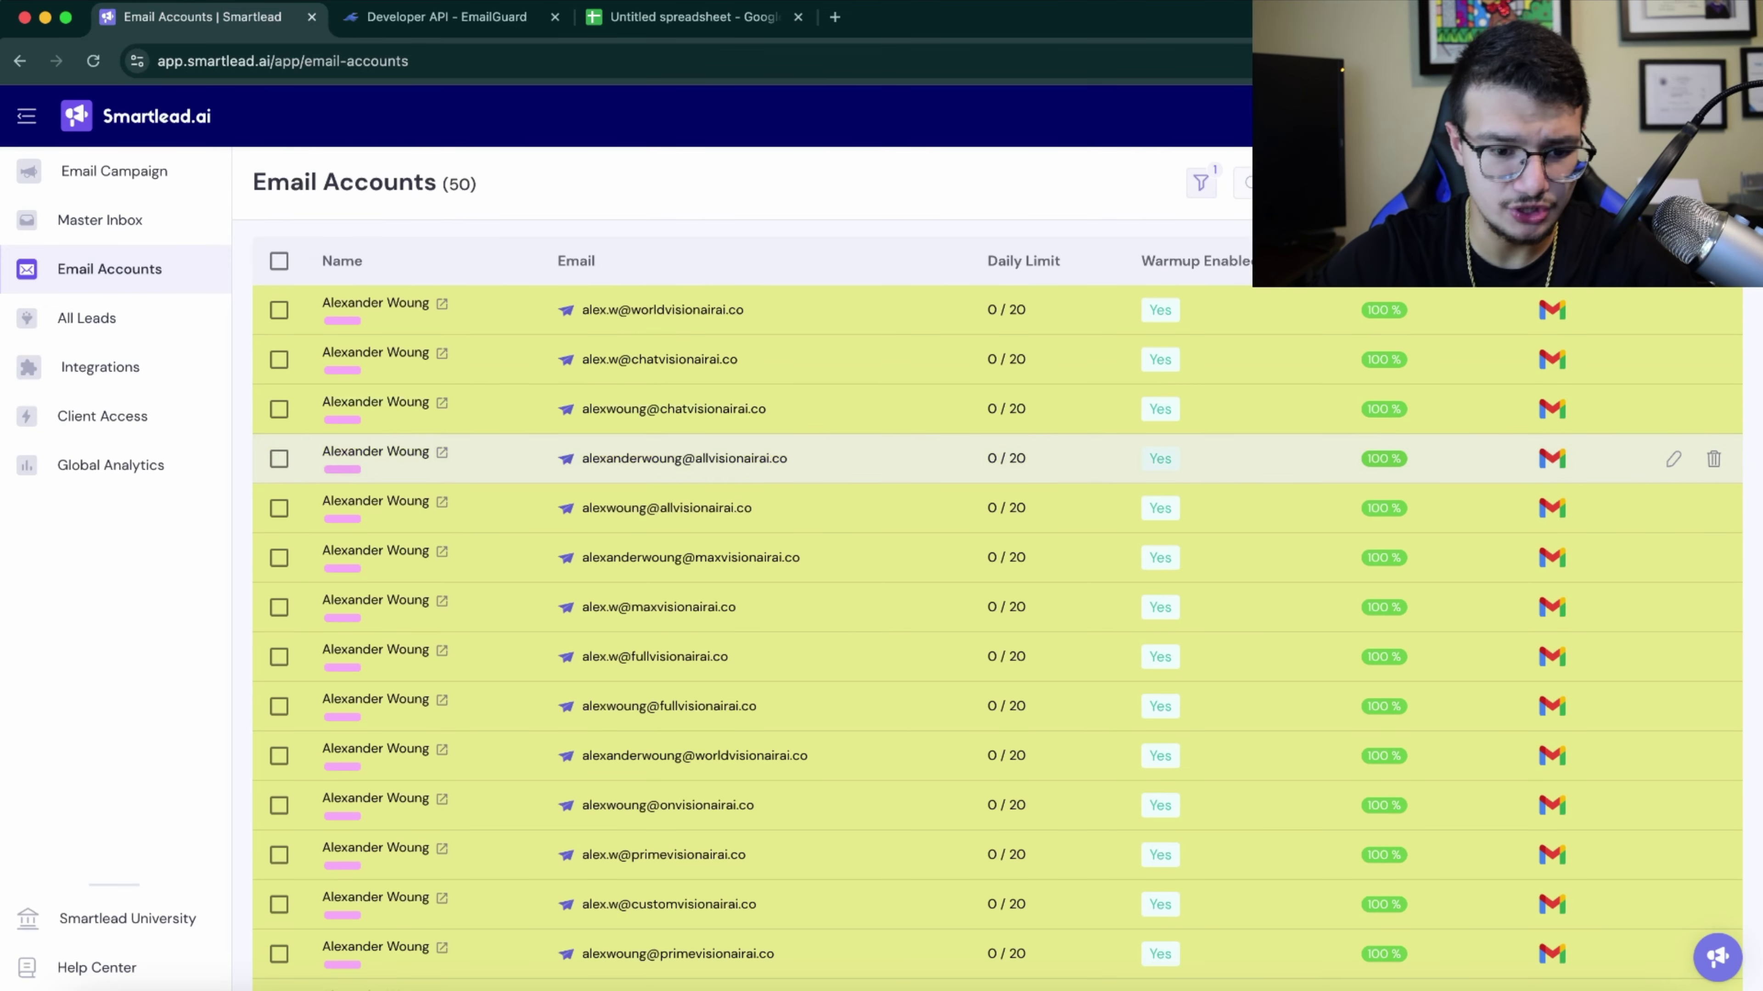
click(376, 403)
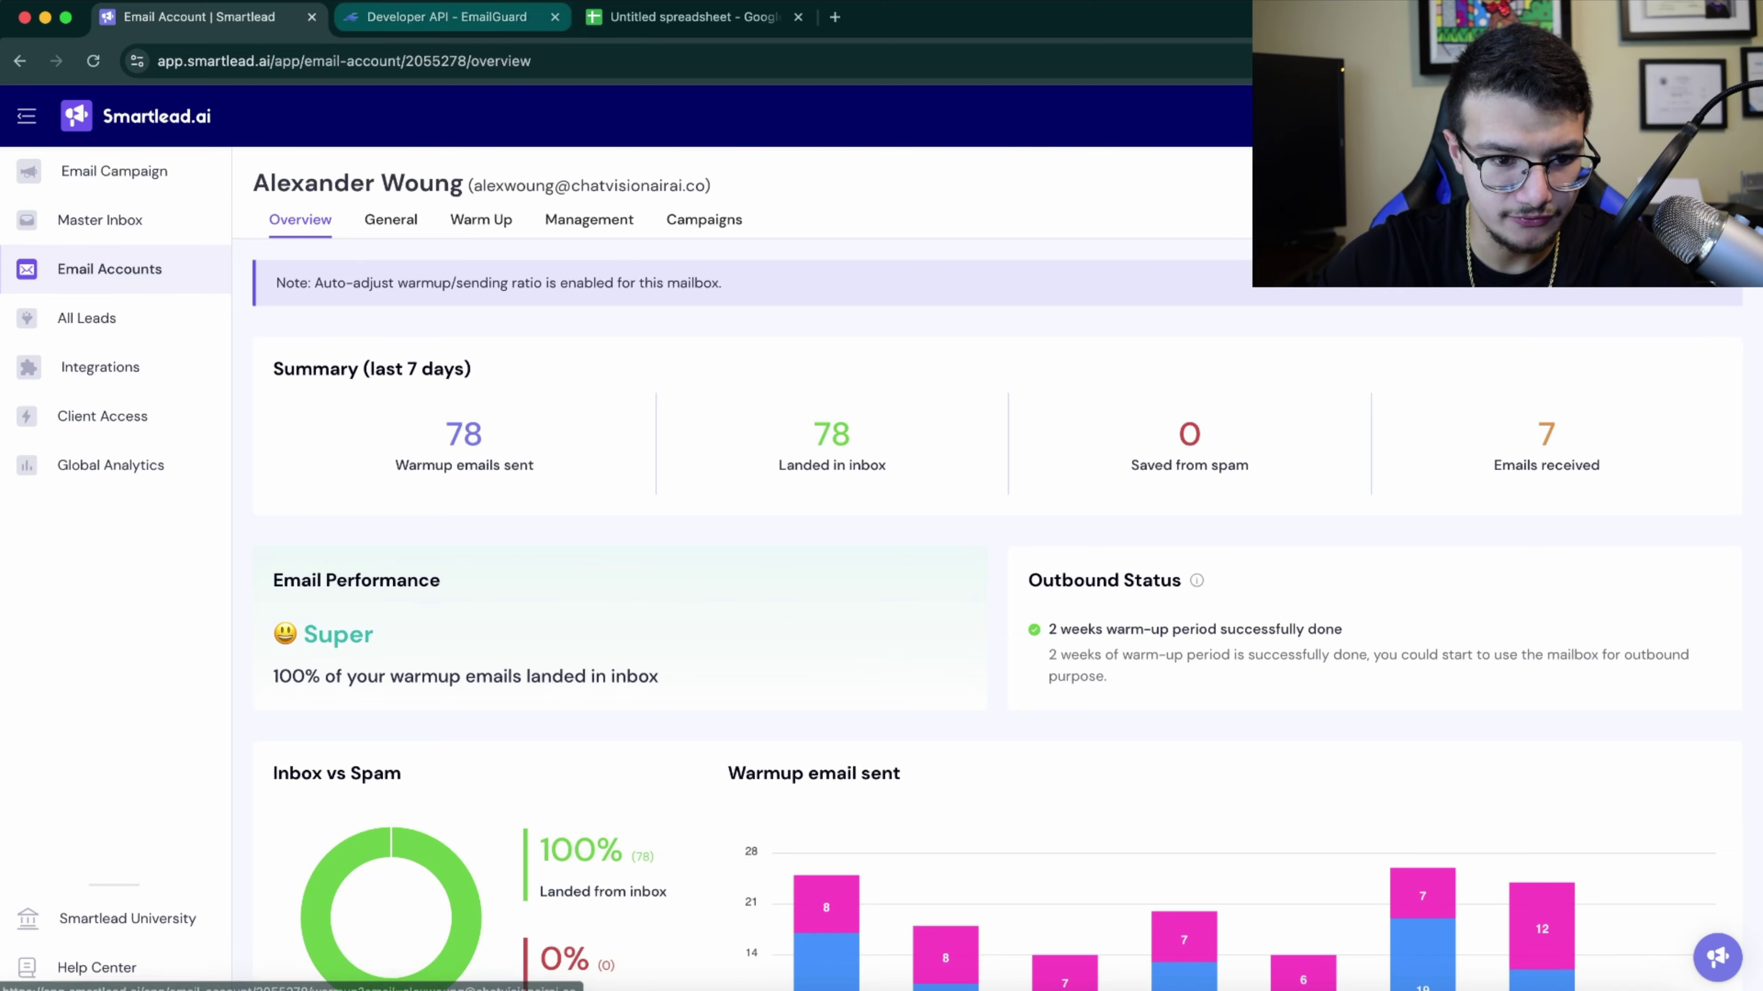
click(690, 16)
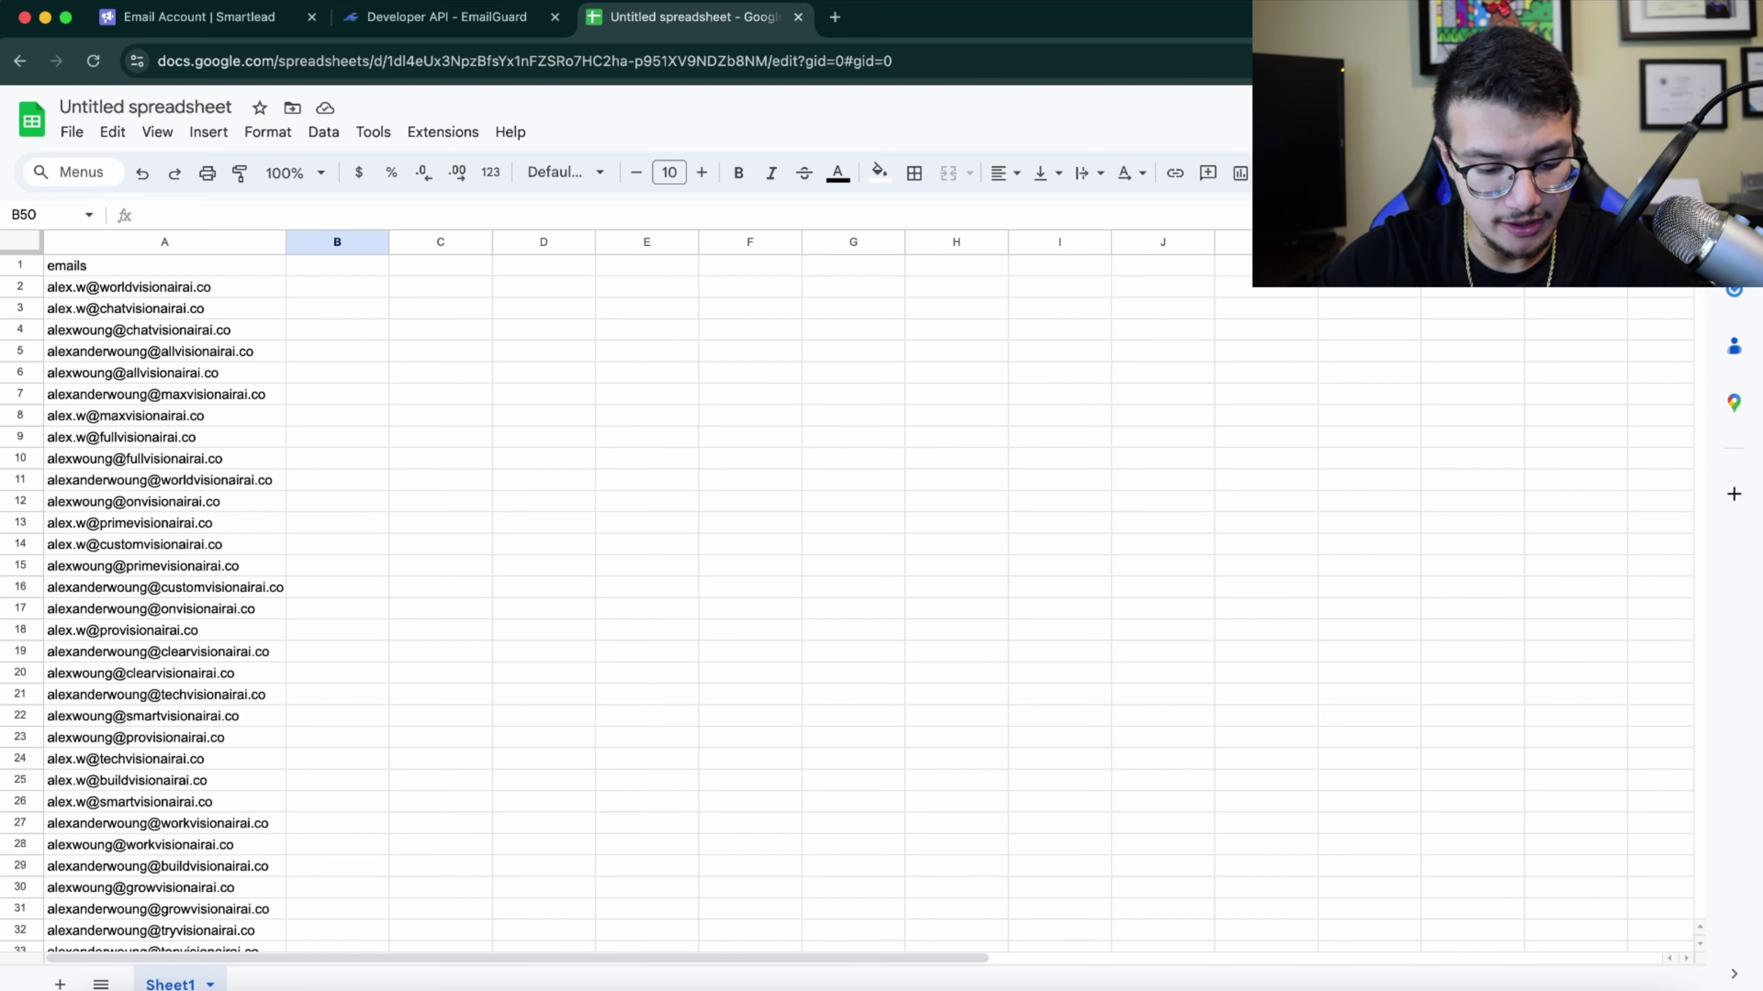
- Open TextEdit, create a new blank document and close the recording transcript window
key(super+space)
text(text)
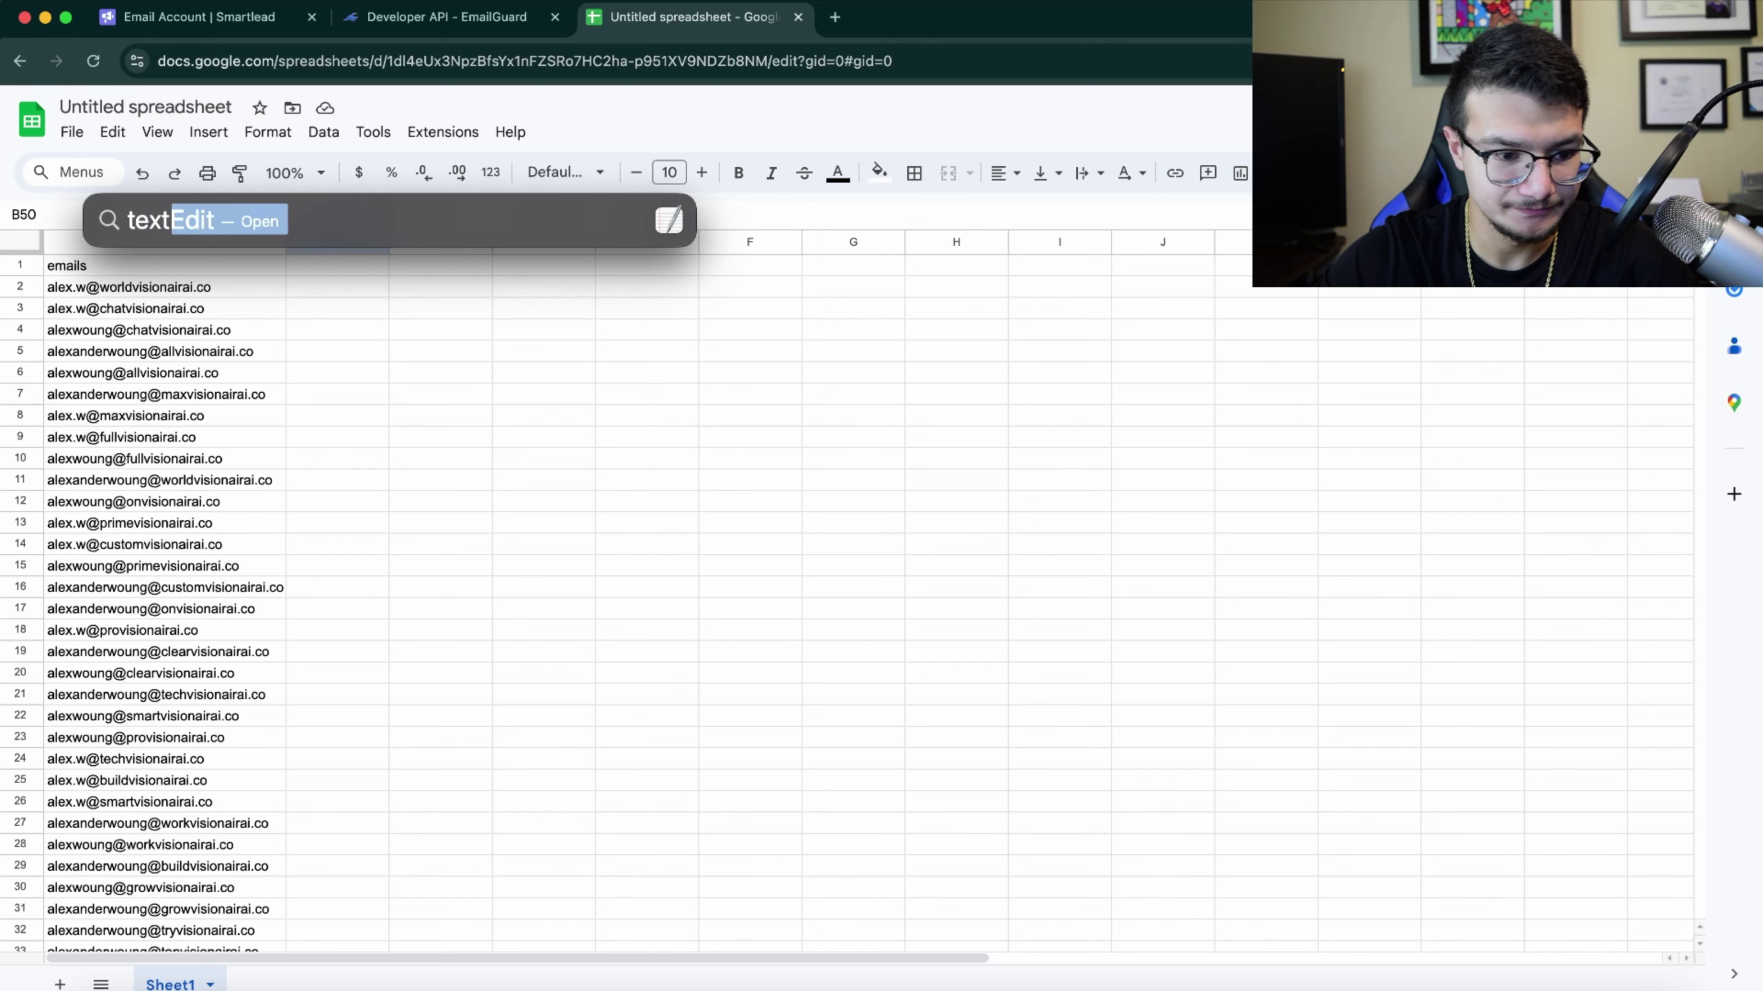
key(Return)
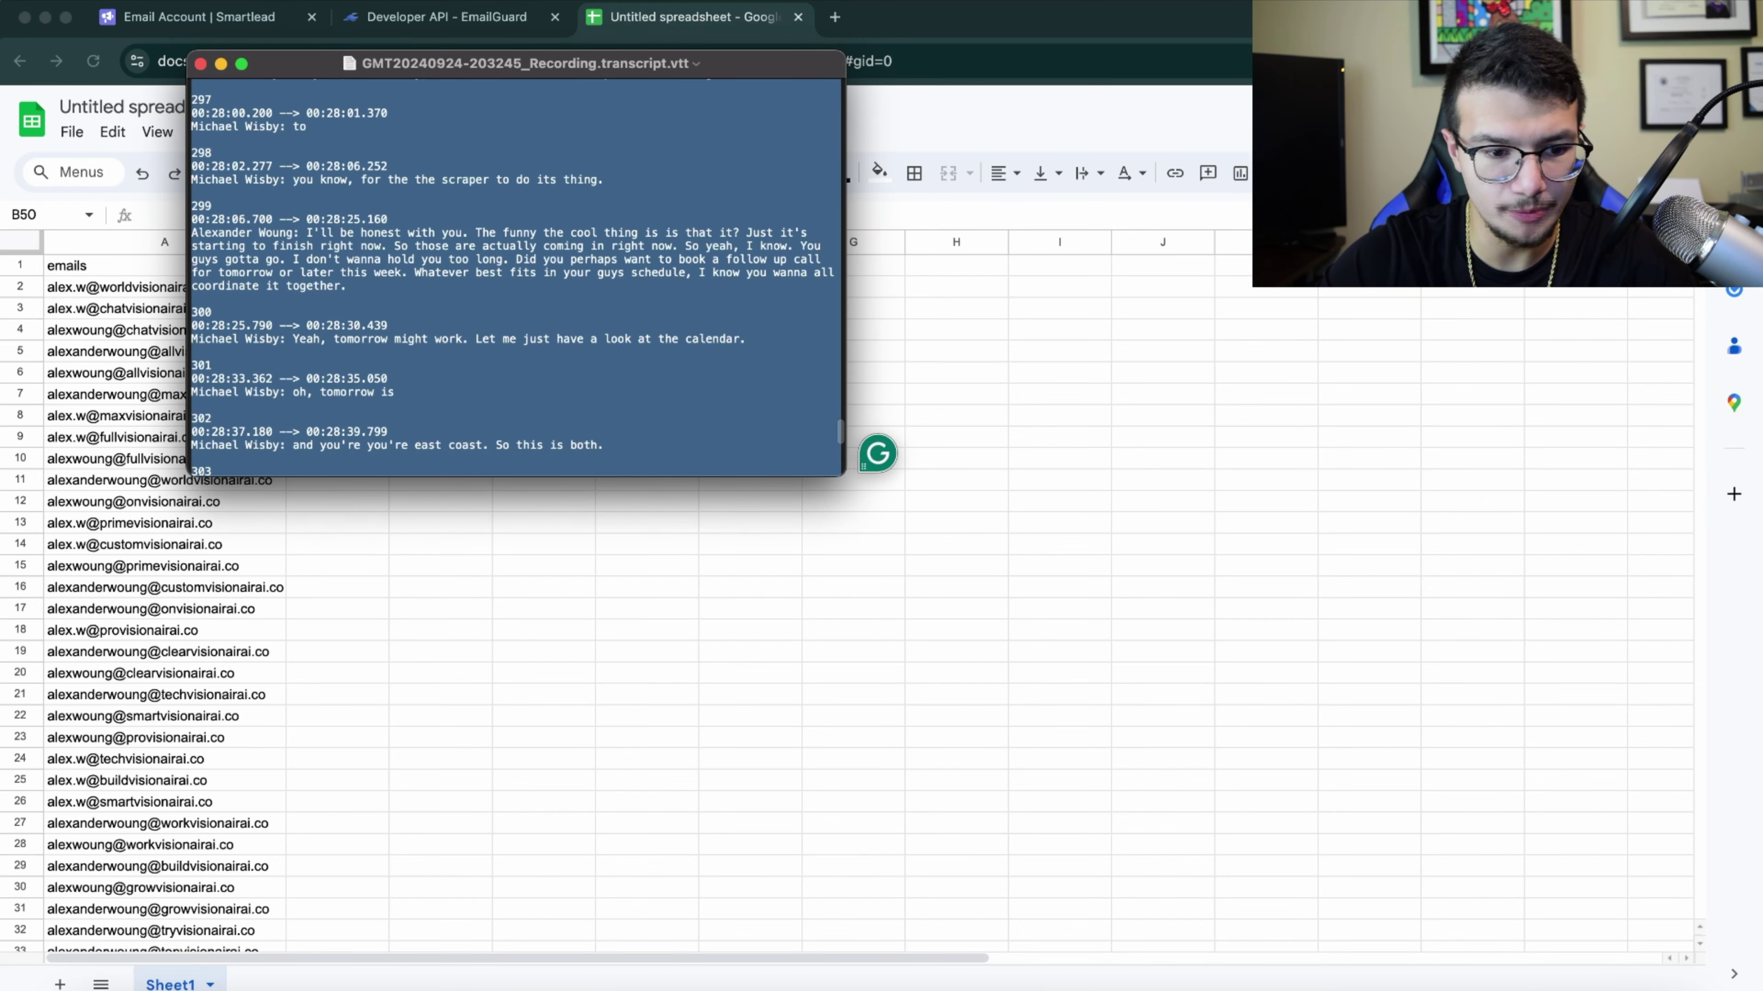
drag(516, 63, 686, 127)
click(123, 1)
click(142, 12)
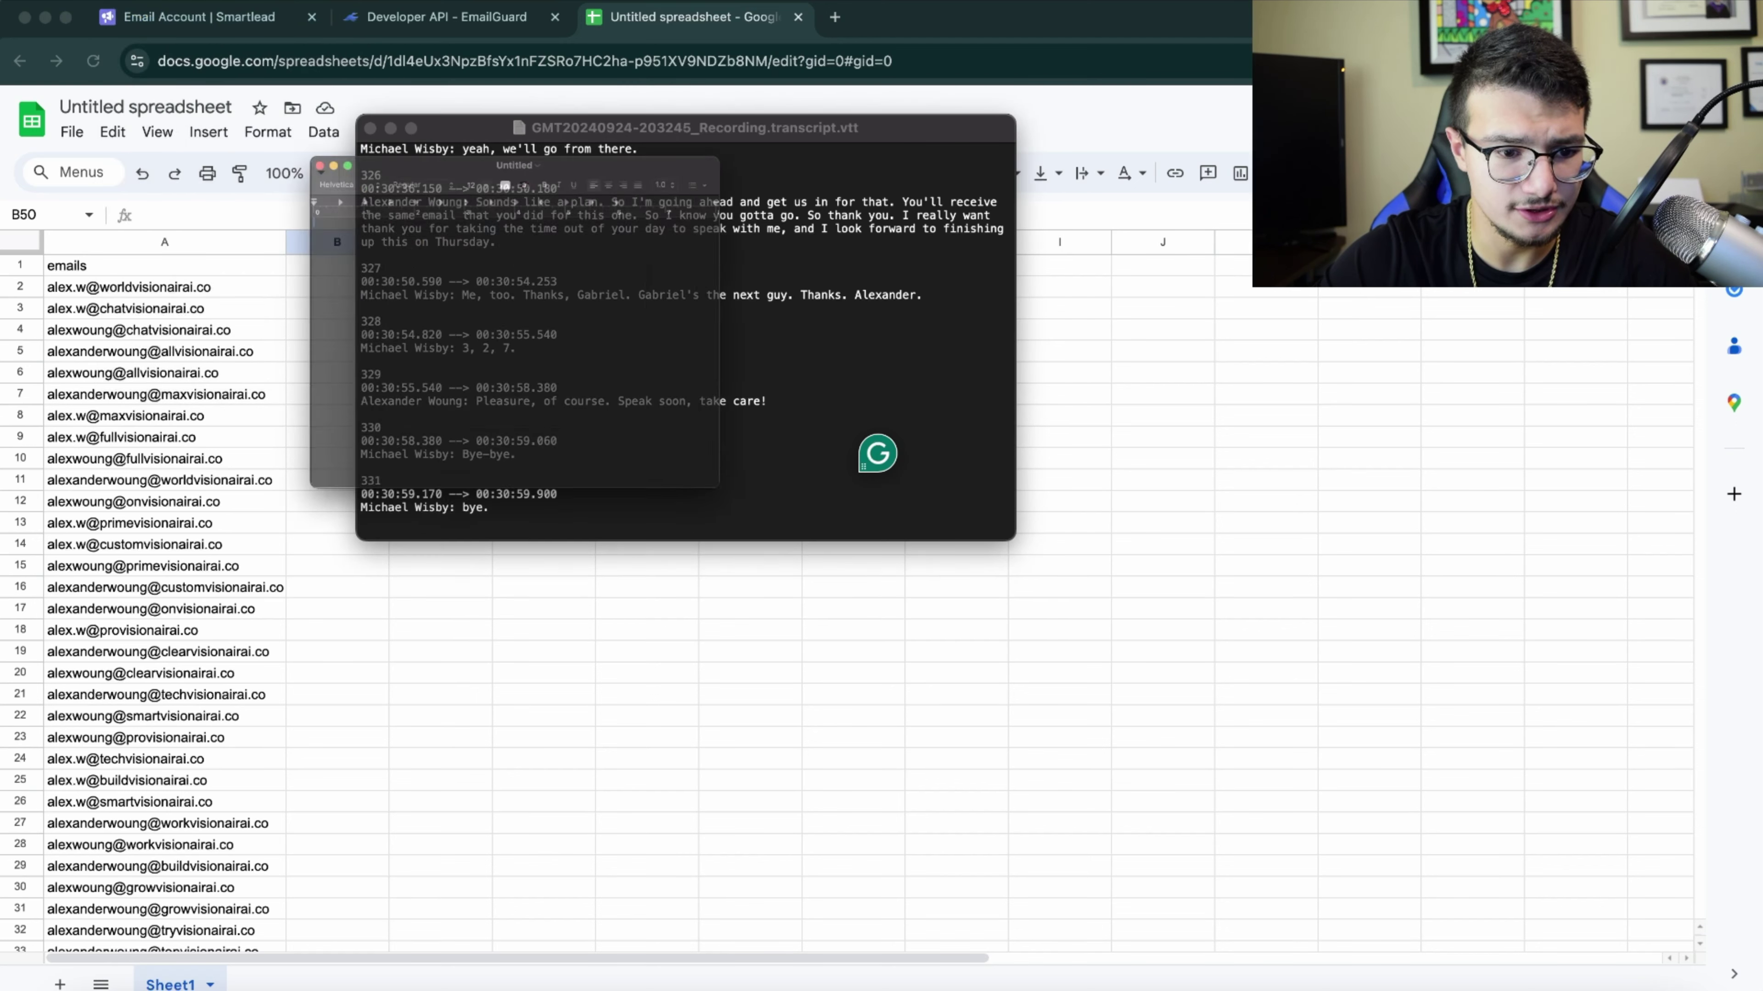
drag(444, 95, 785, 105)
click(370, 127)
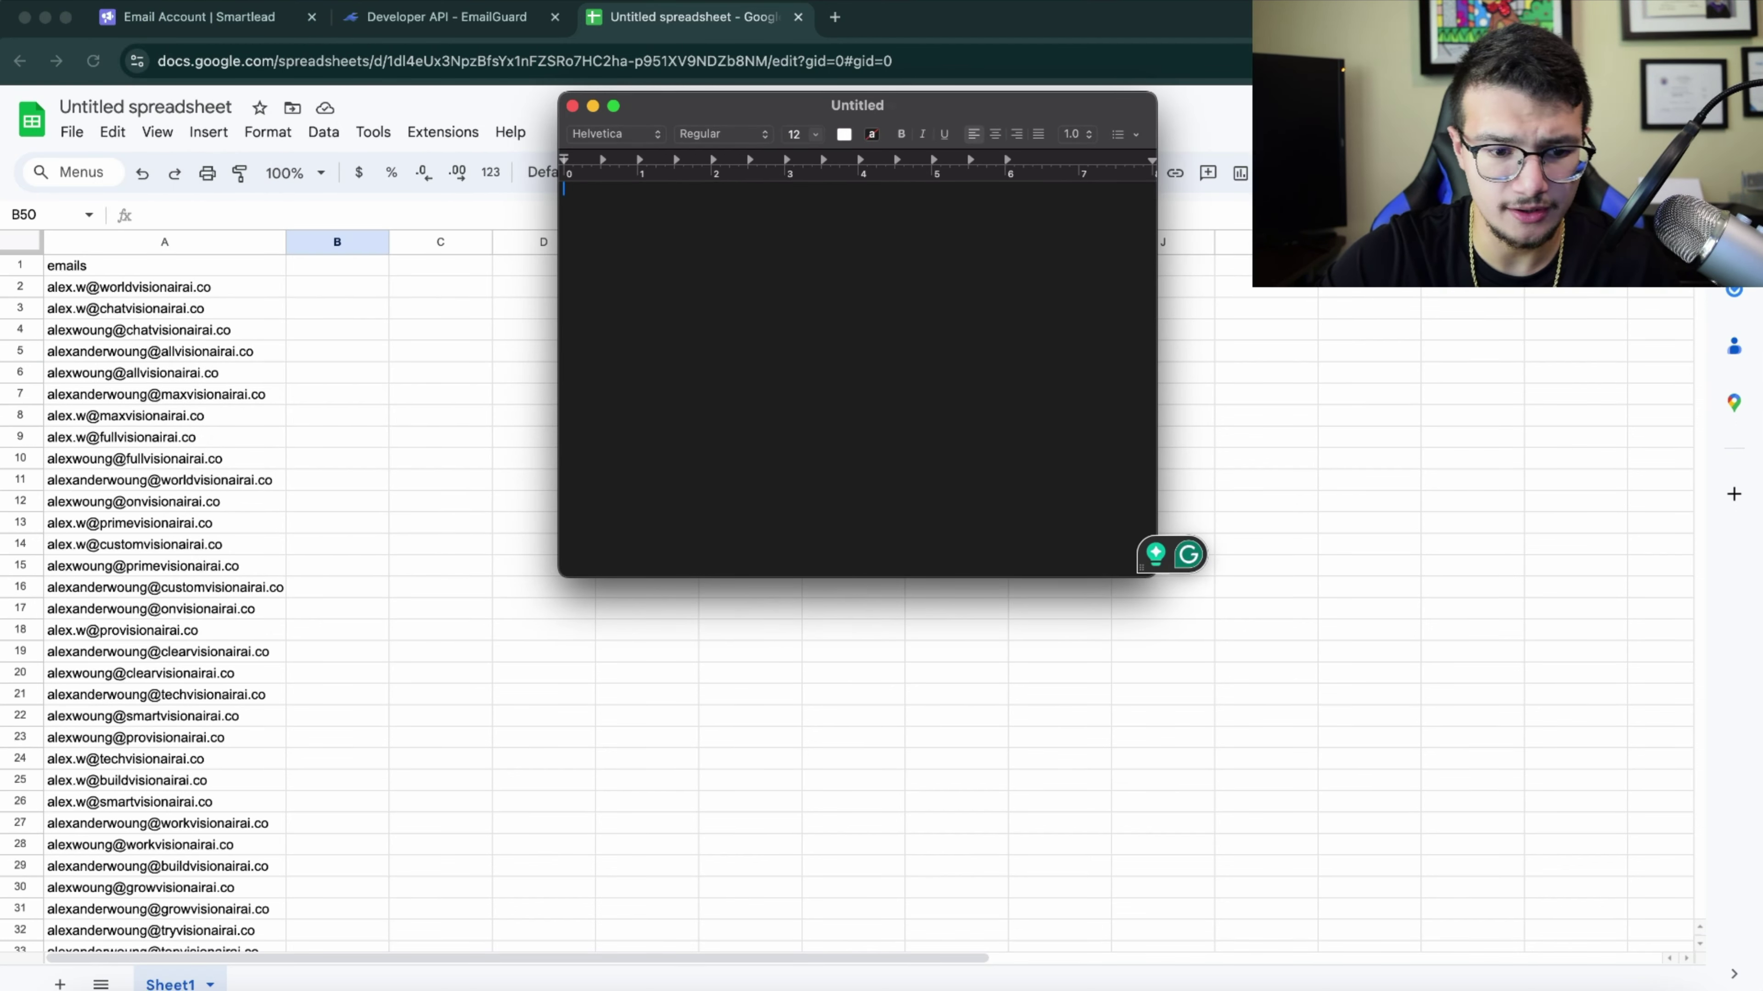
- Convert the blank TextEdit document to plain text
click(227, 2)
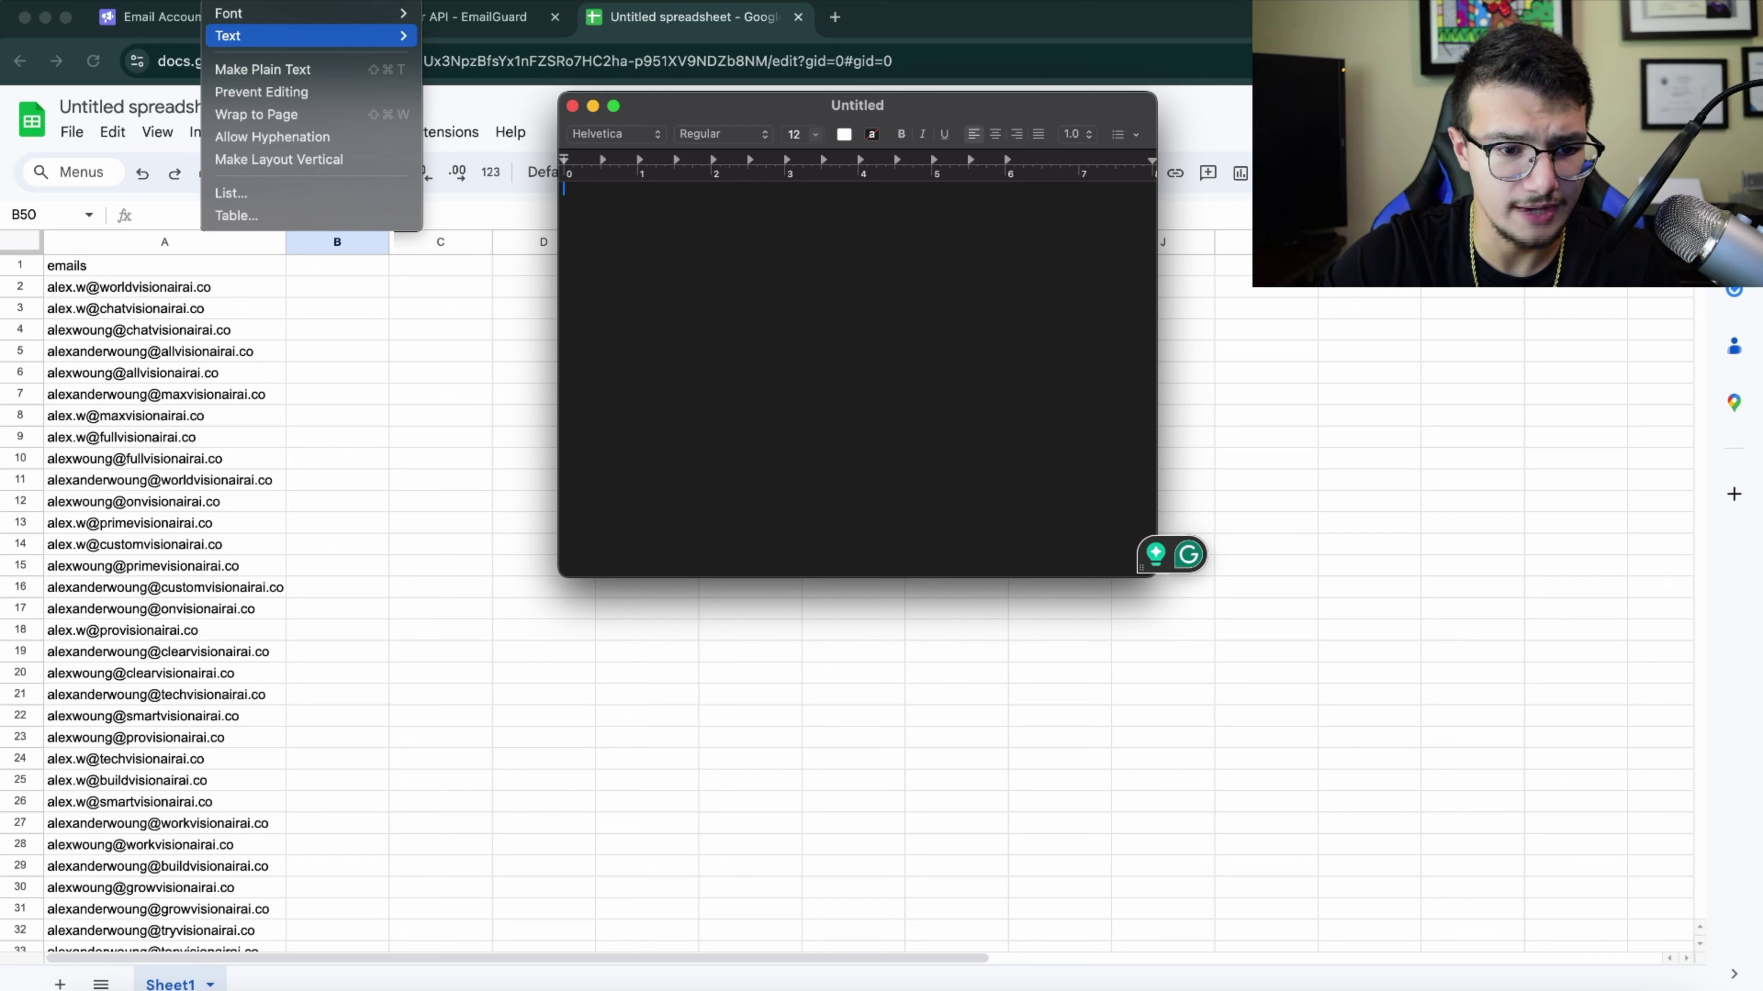
mouse_move(131, 1)
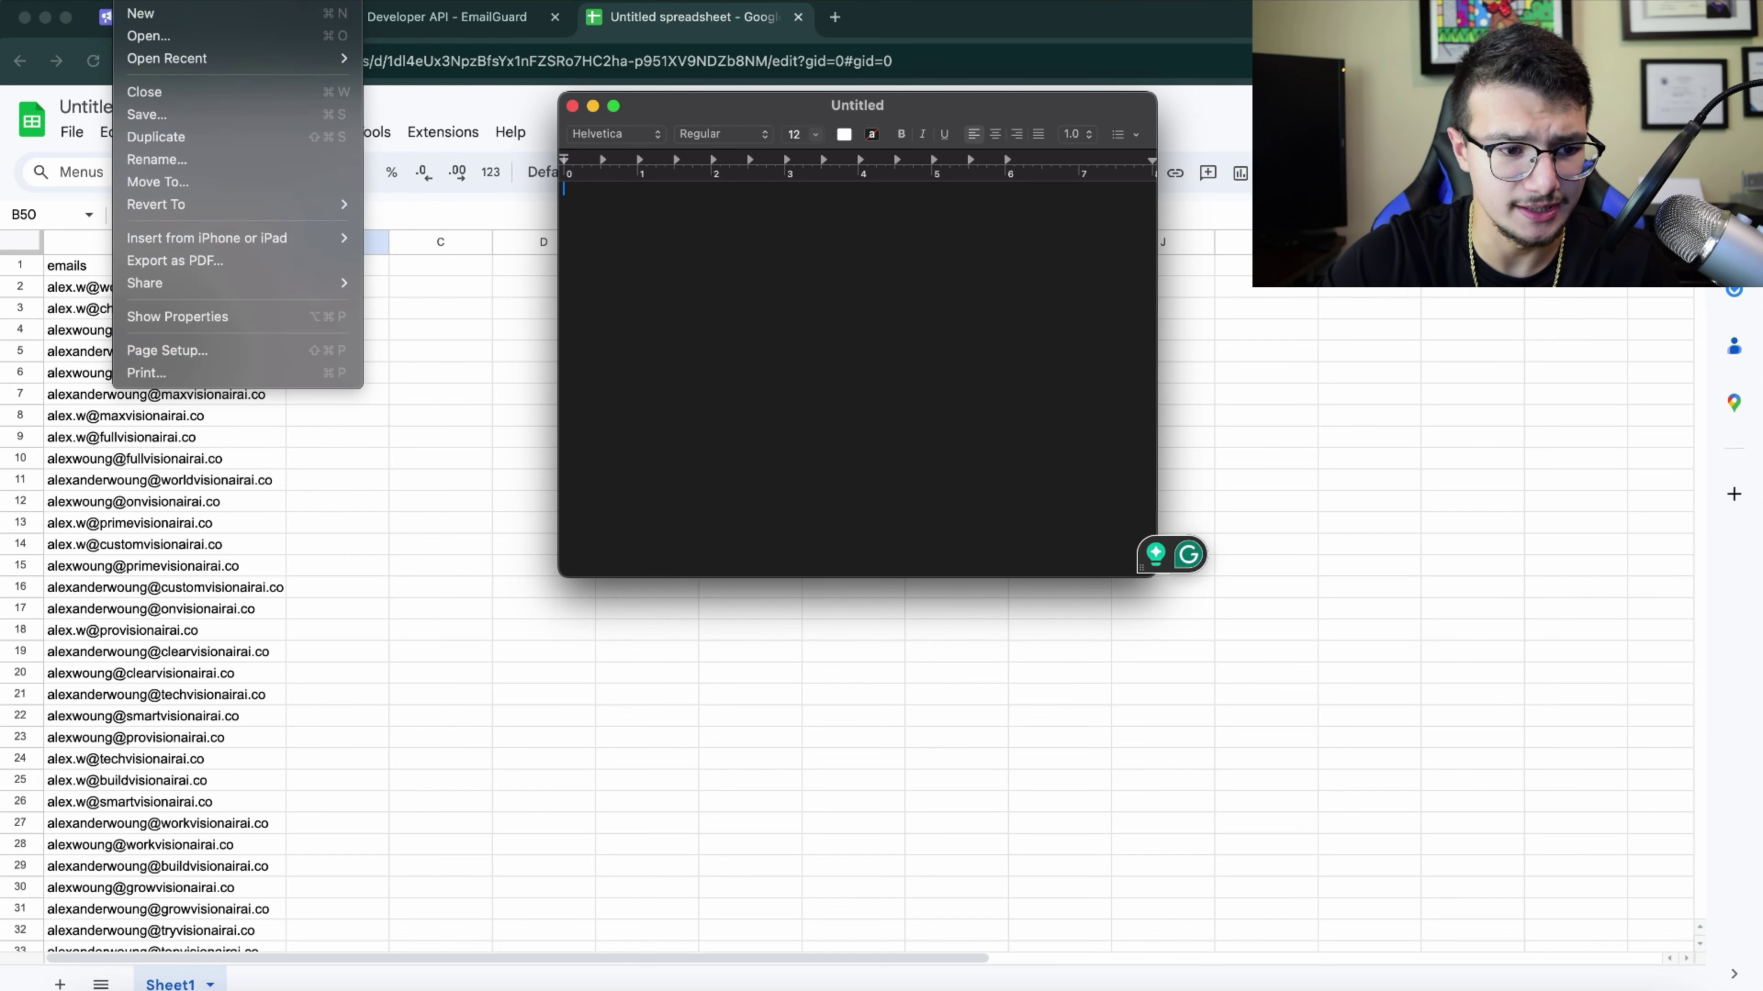
mouse_move(228, 1)
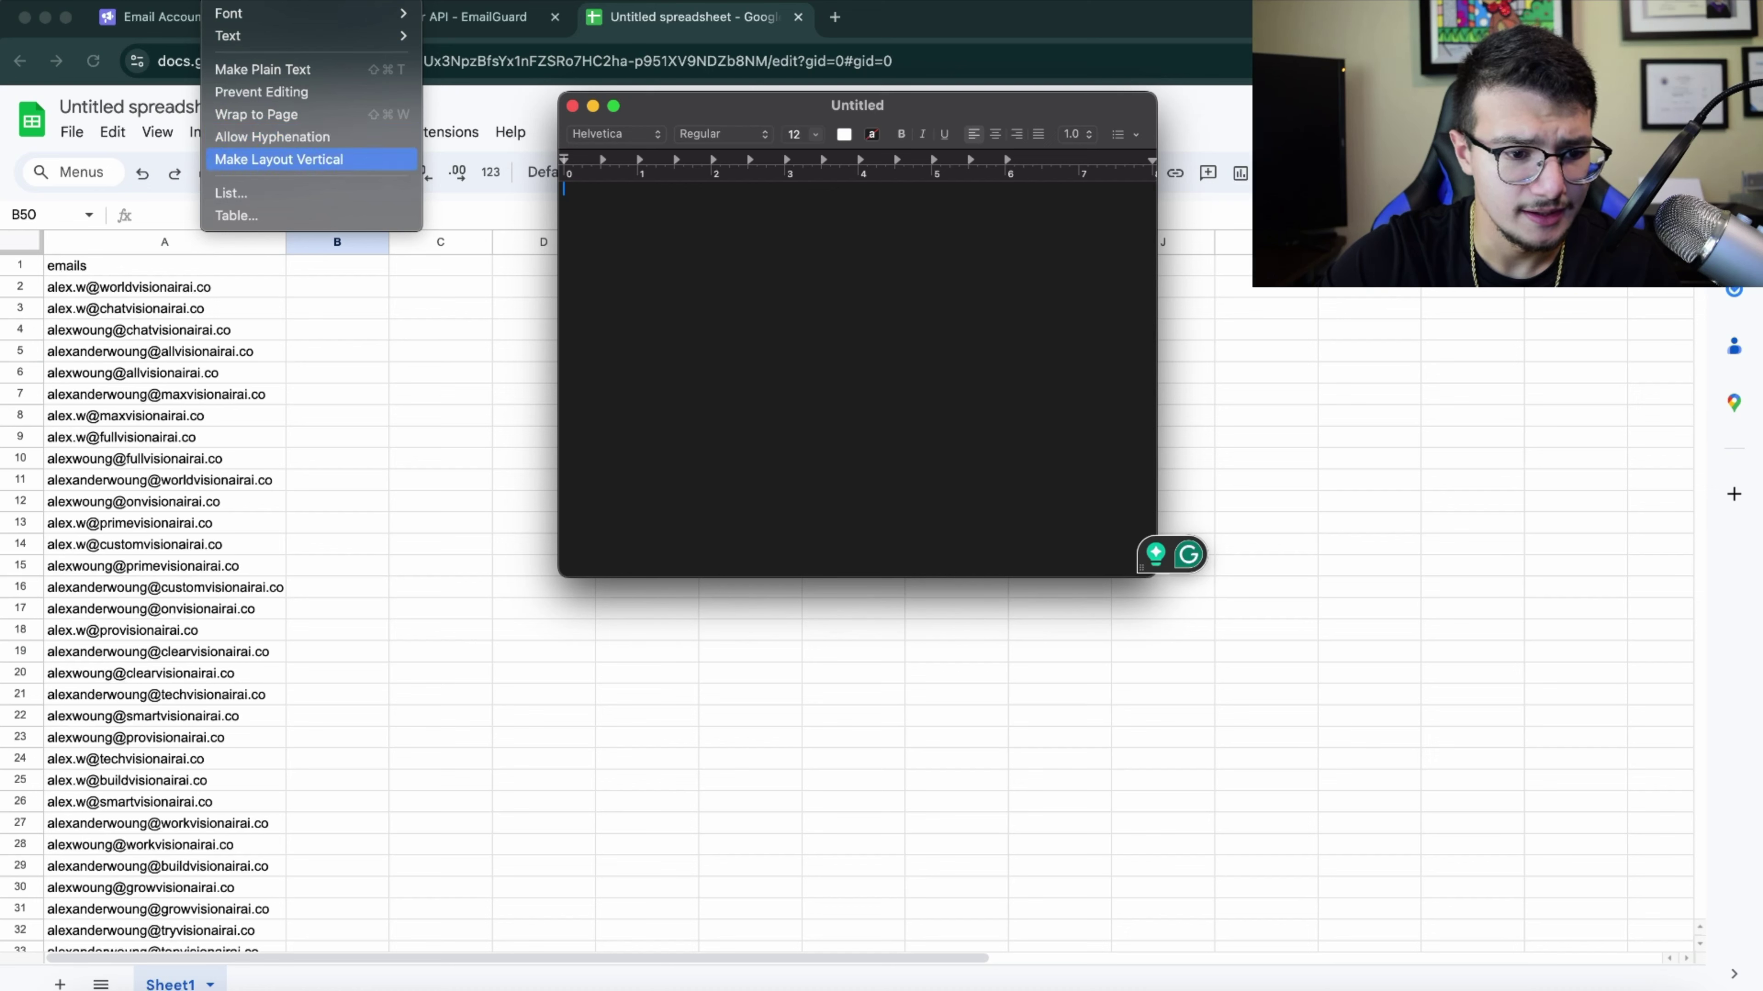
mouse_move(282, 1)
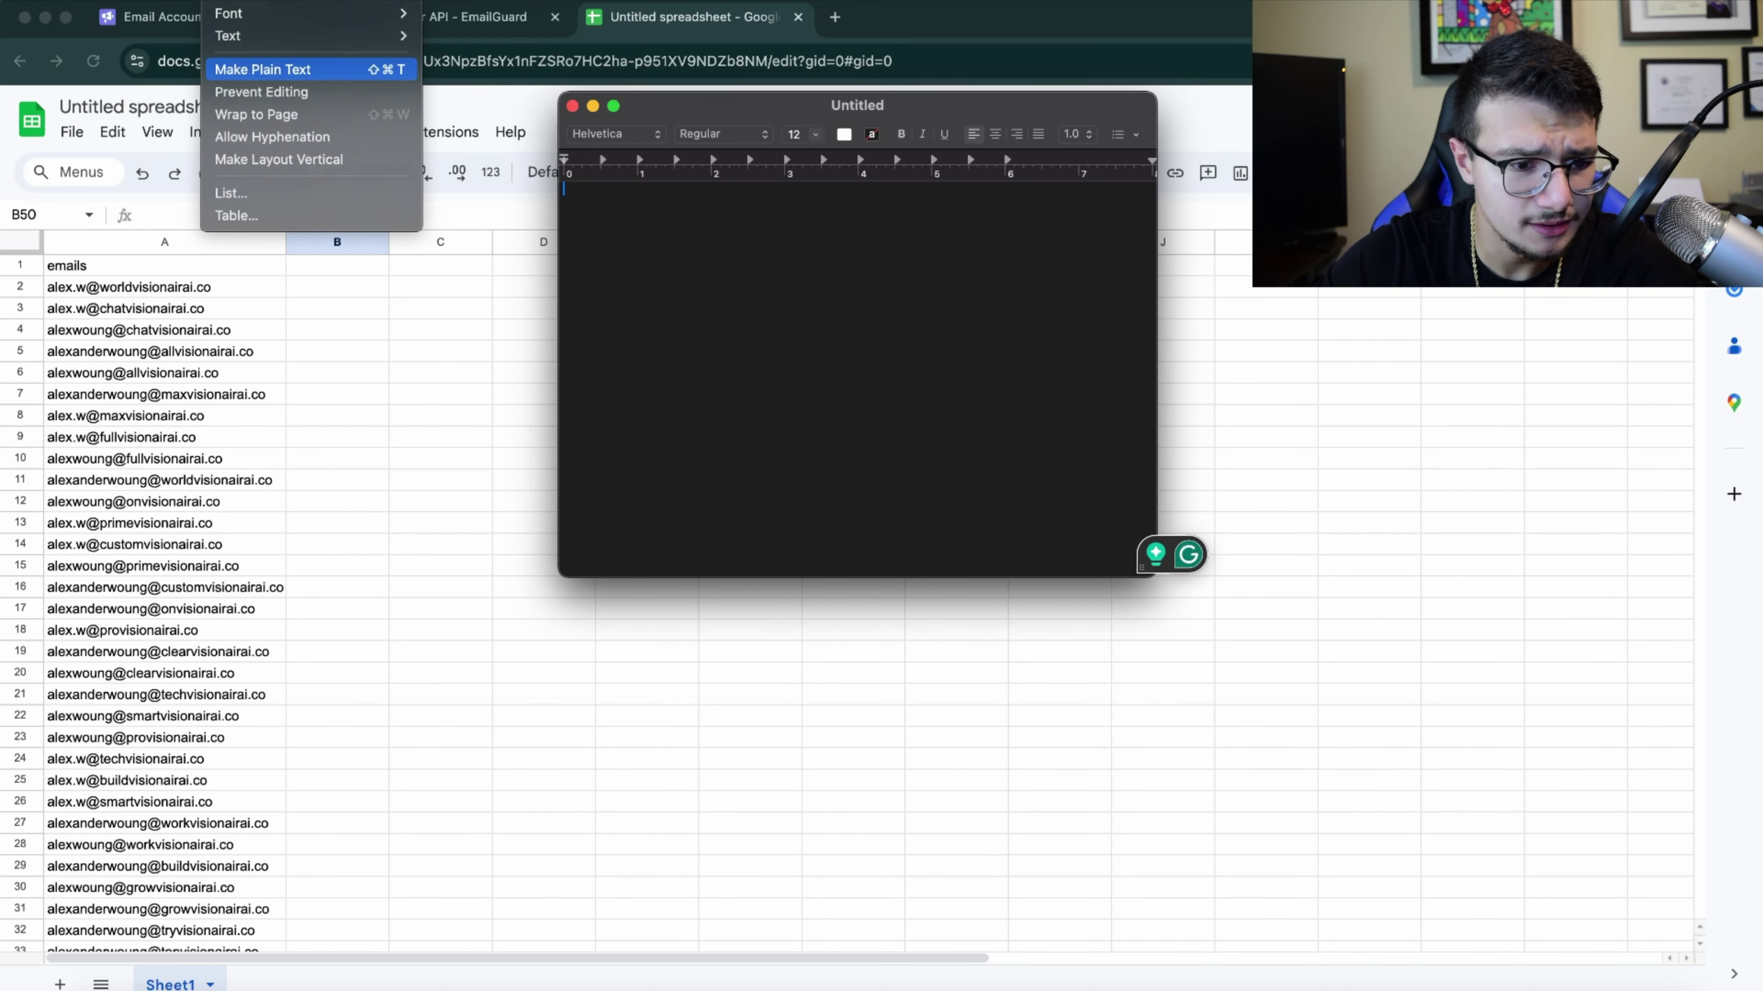
click(262, 69)
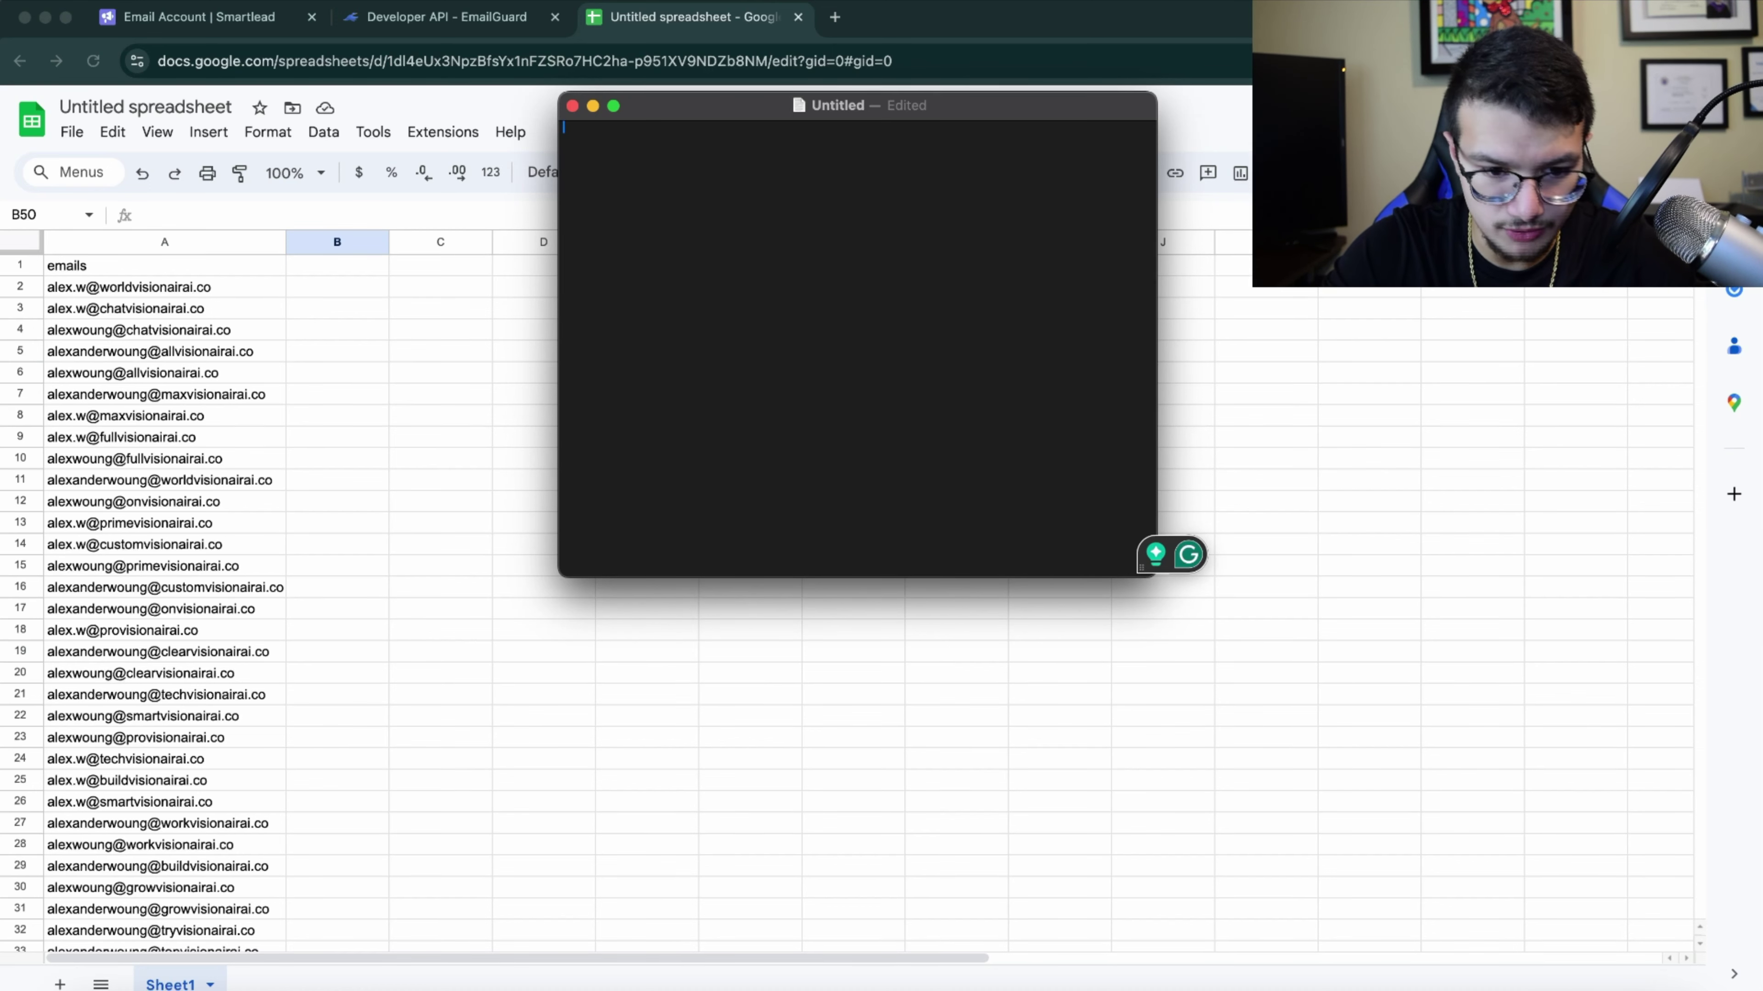
- Write a greeting to the recipient and begin the email body with "We've developed a fully conversational AI employee that can integrate with any business"
text(Hey Matt,)
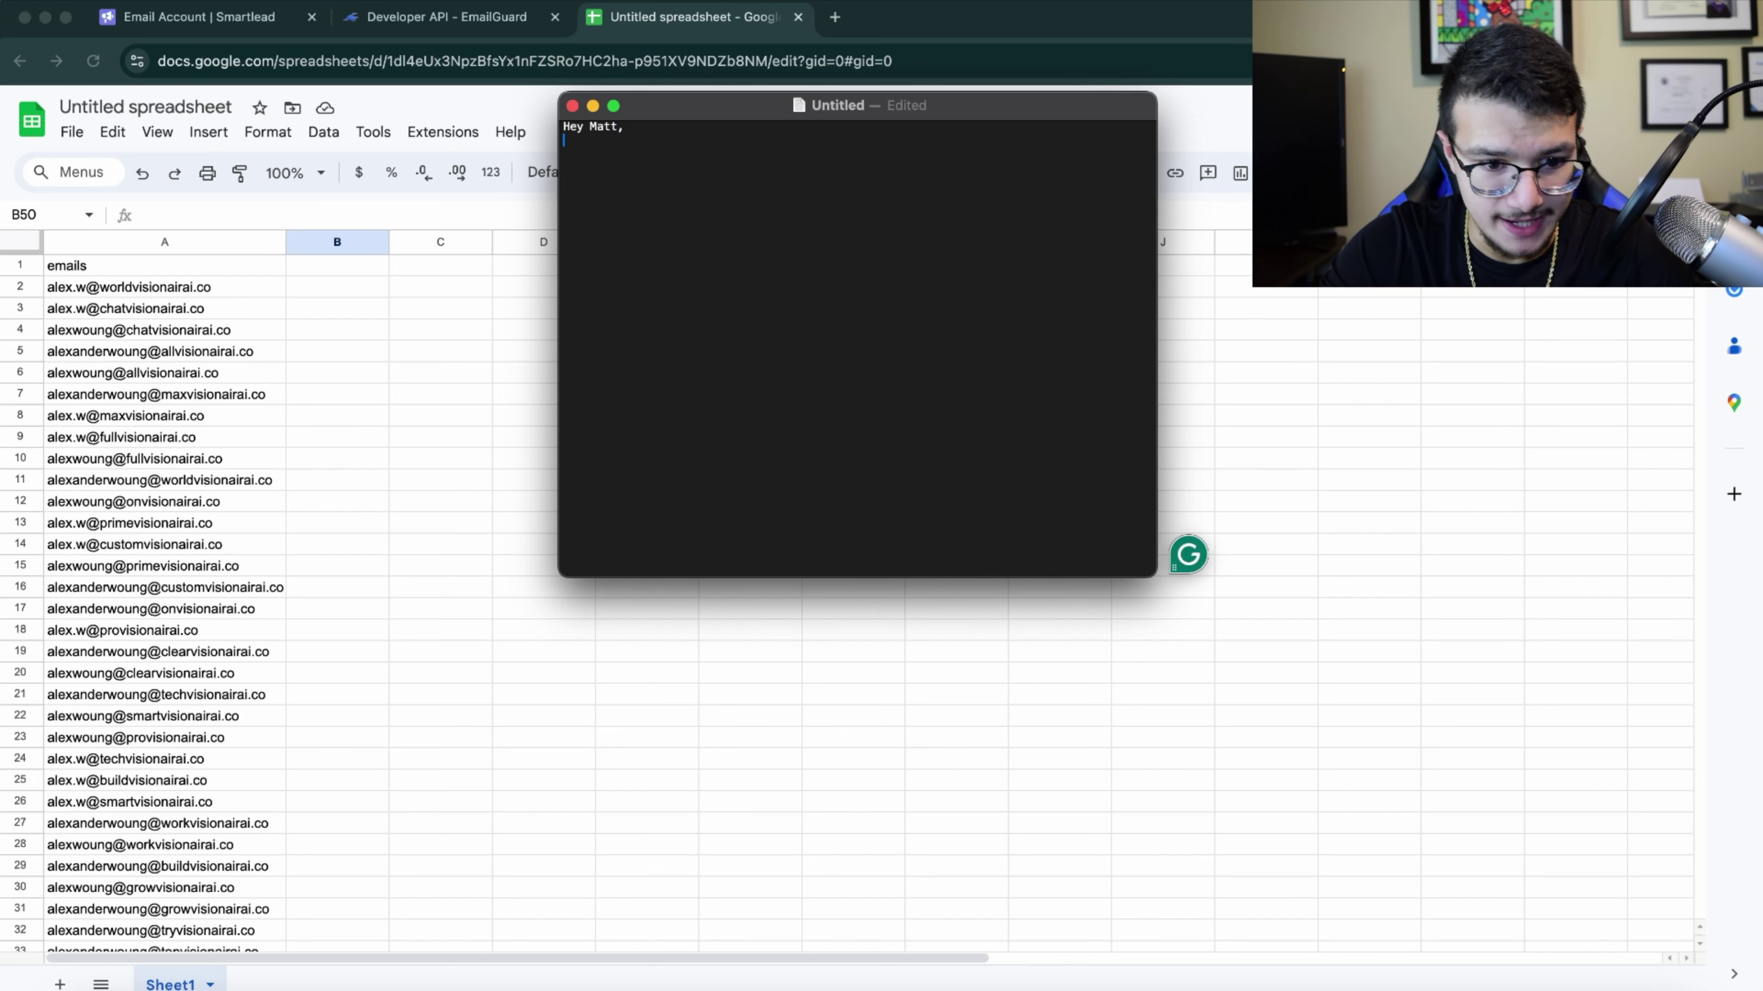
text(e')
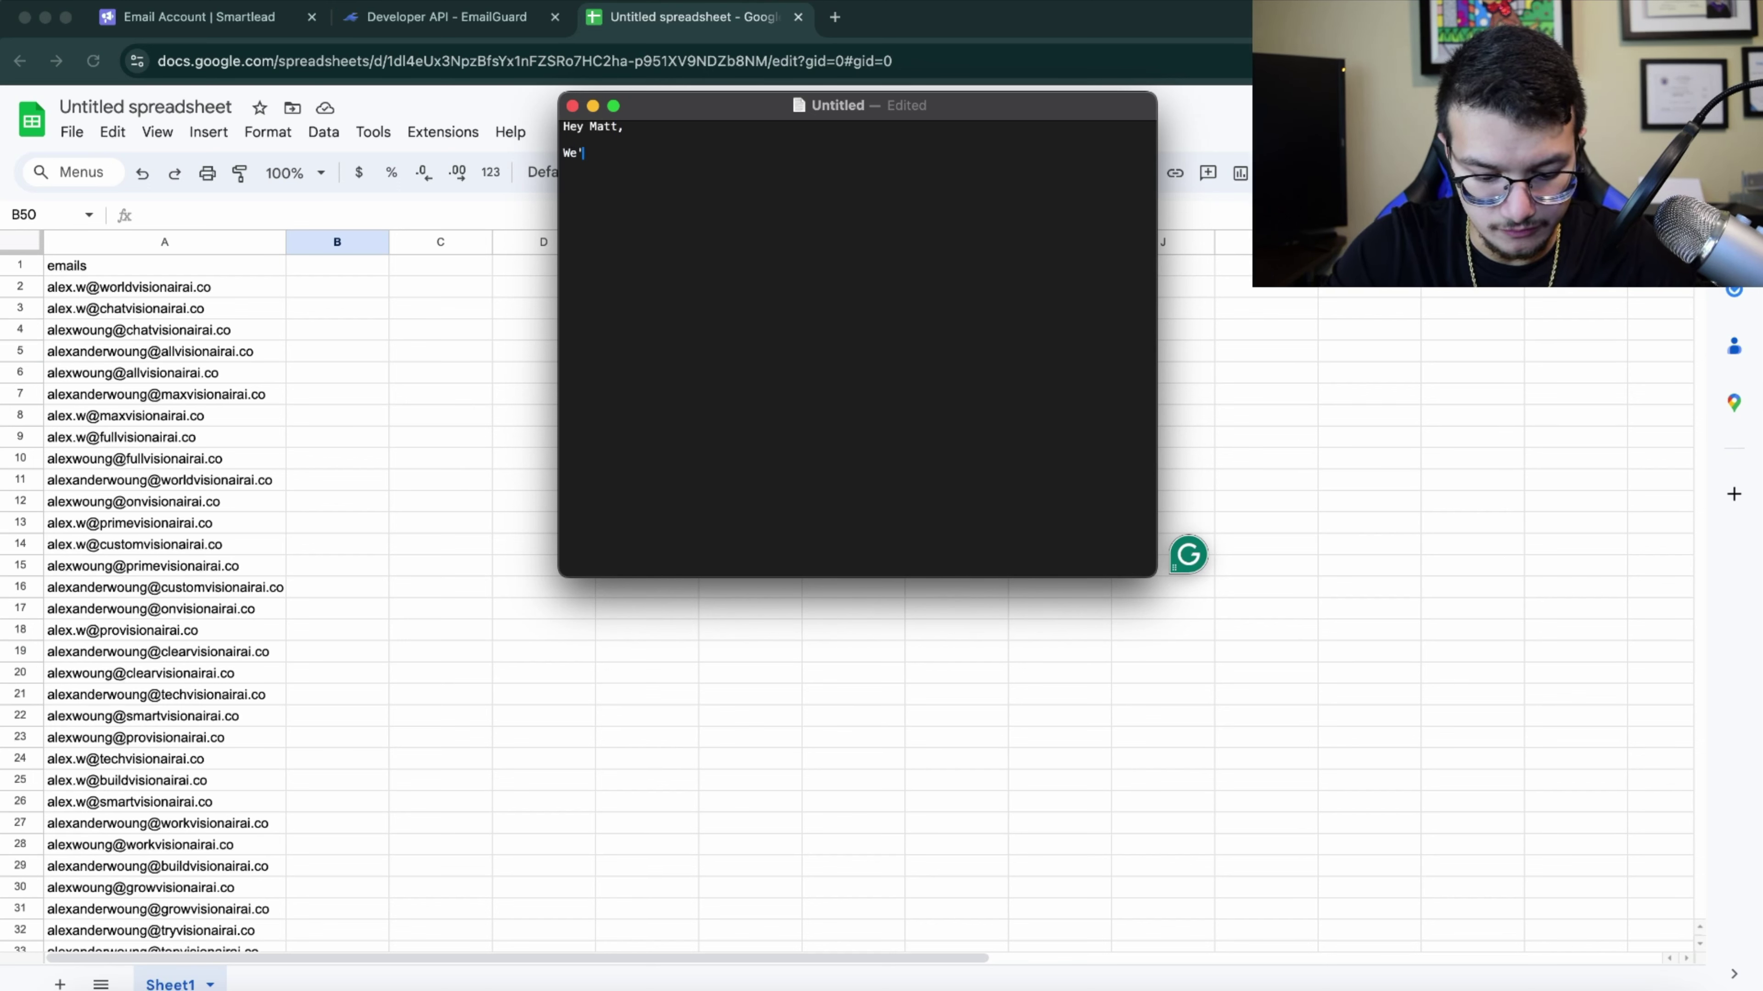
text(ve developed a )
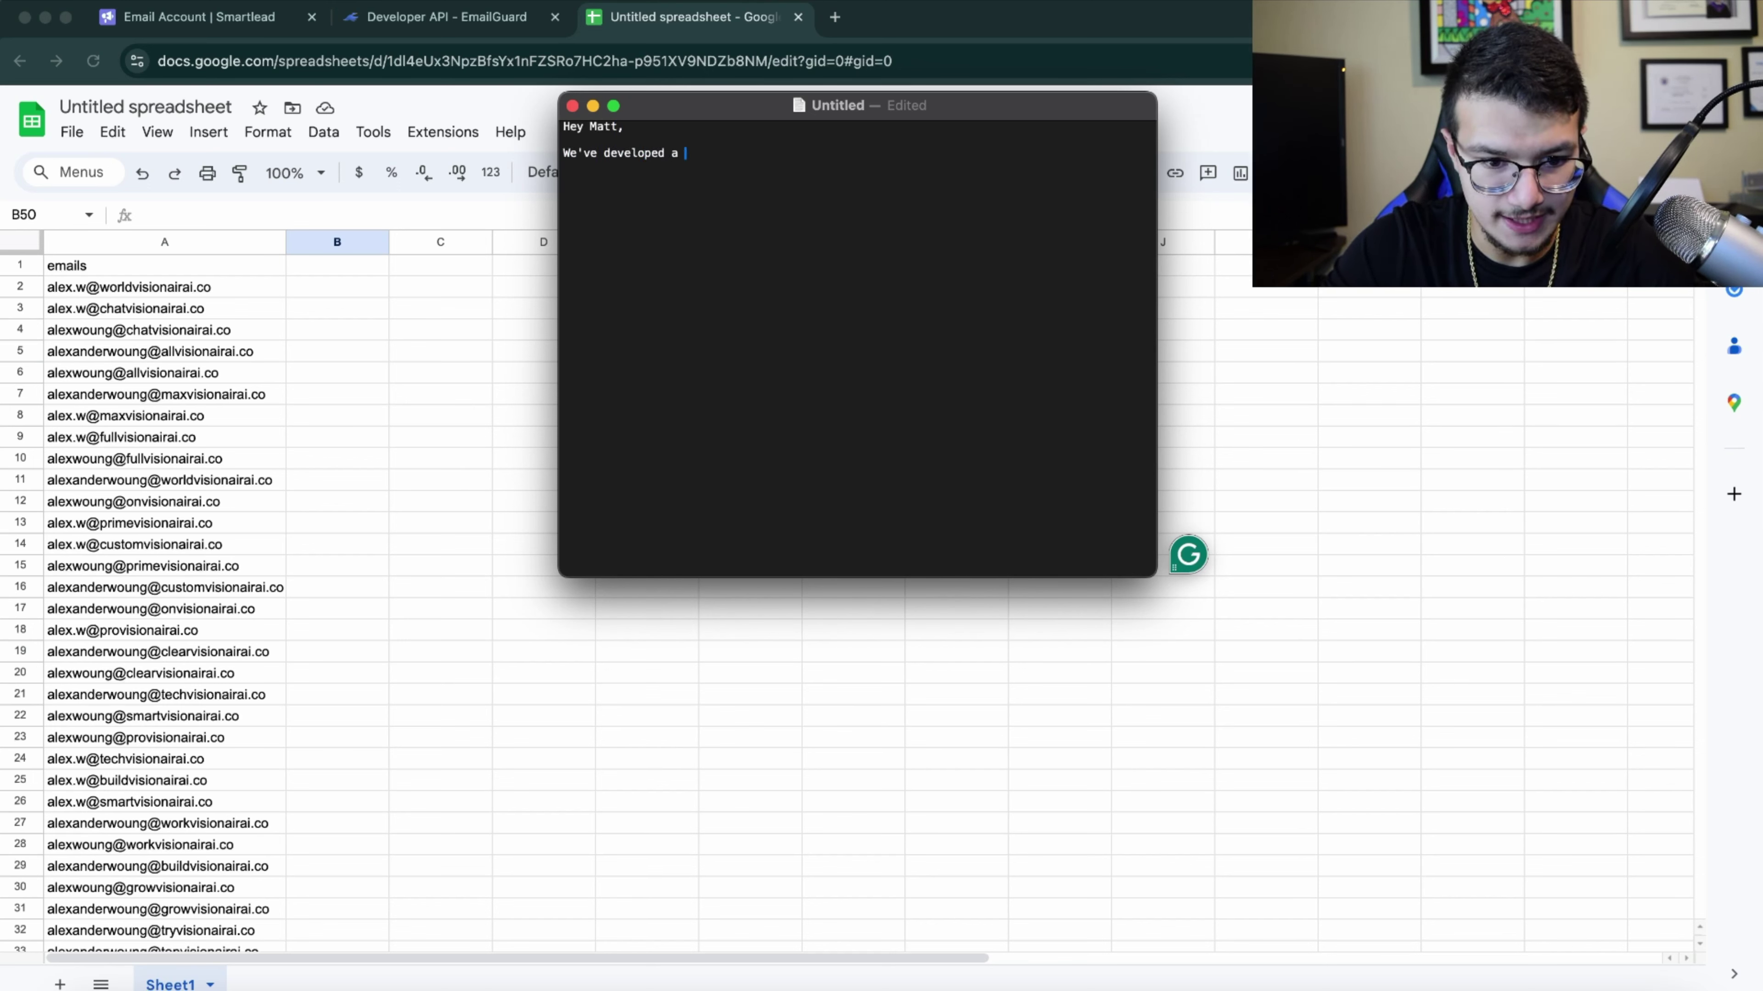
text(fully conver)
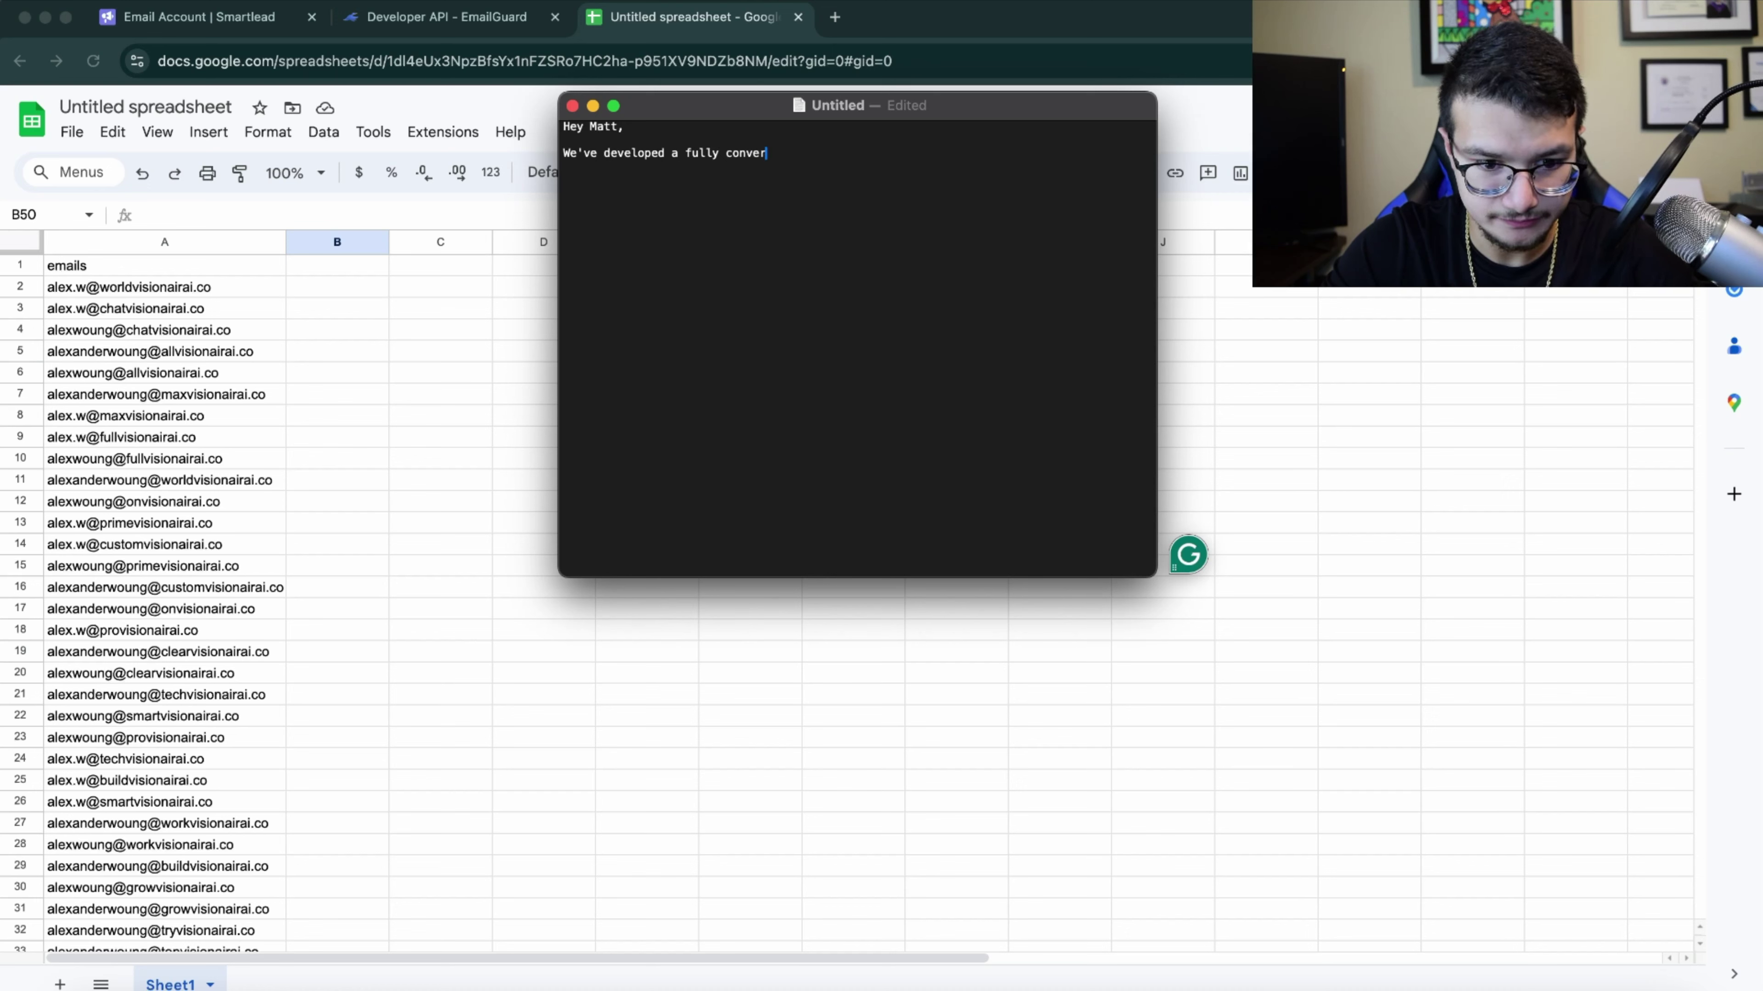
text(sational AI em)
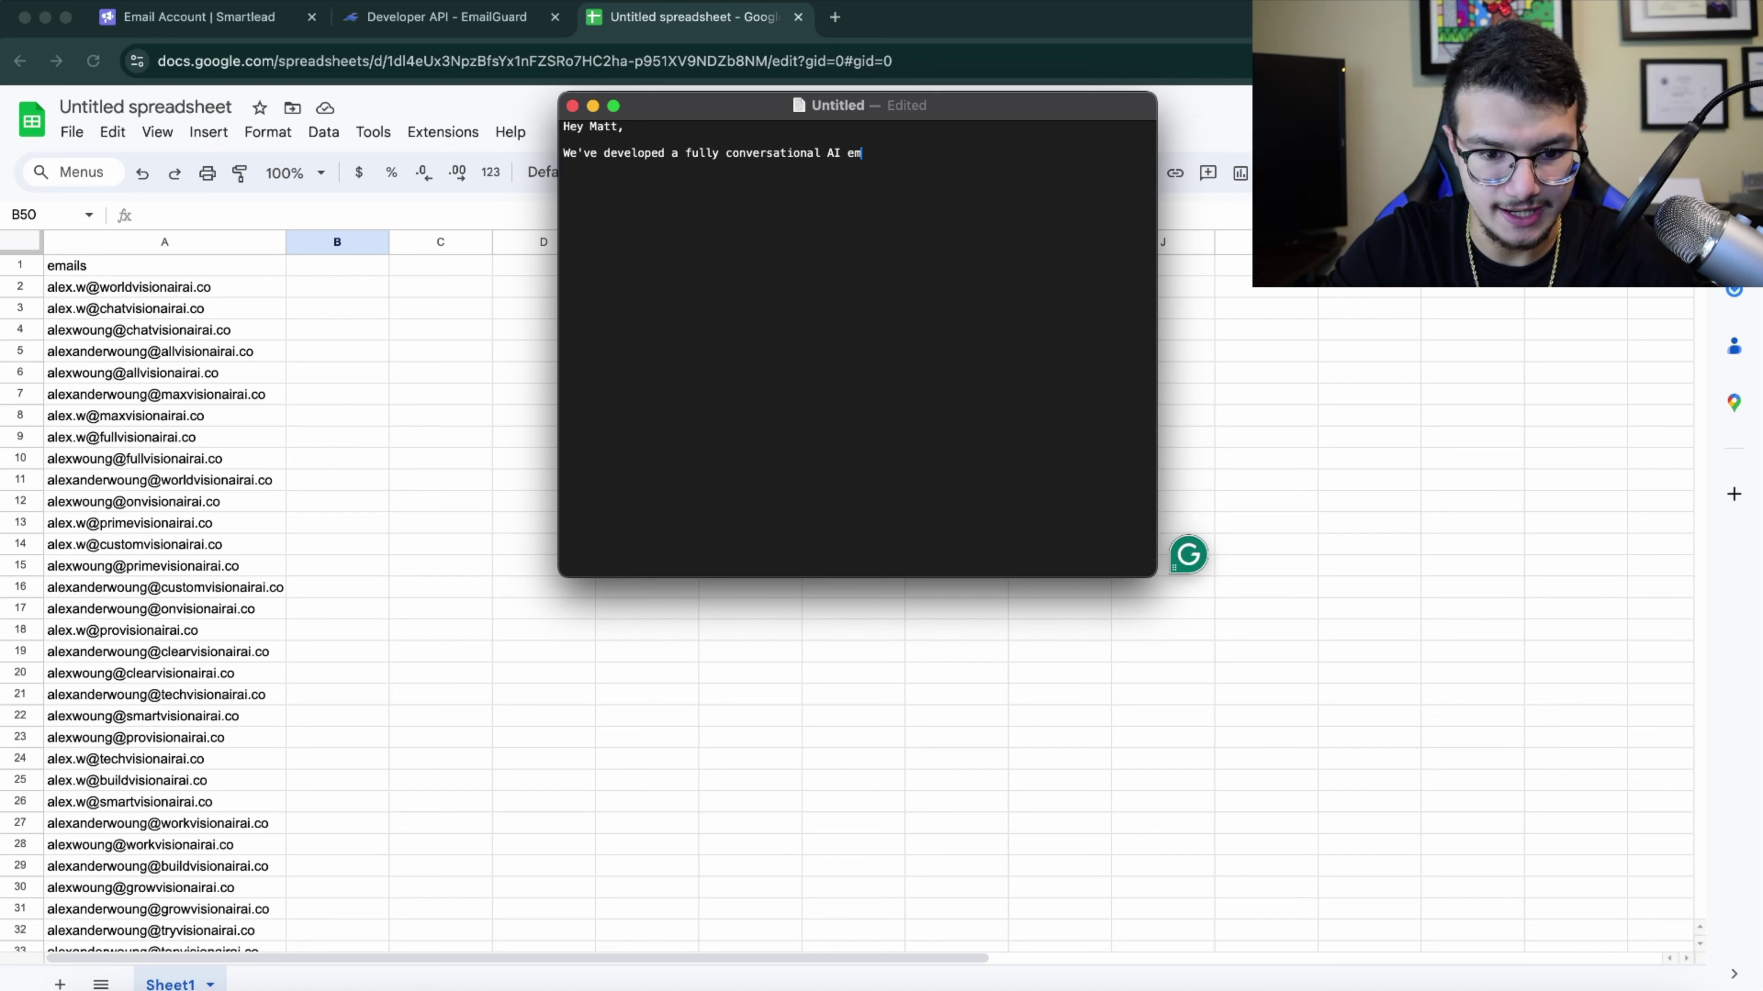
text(ployee that can int)
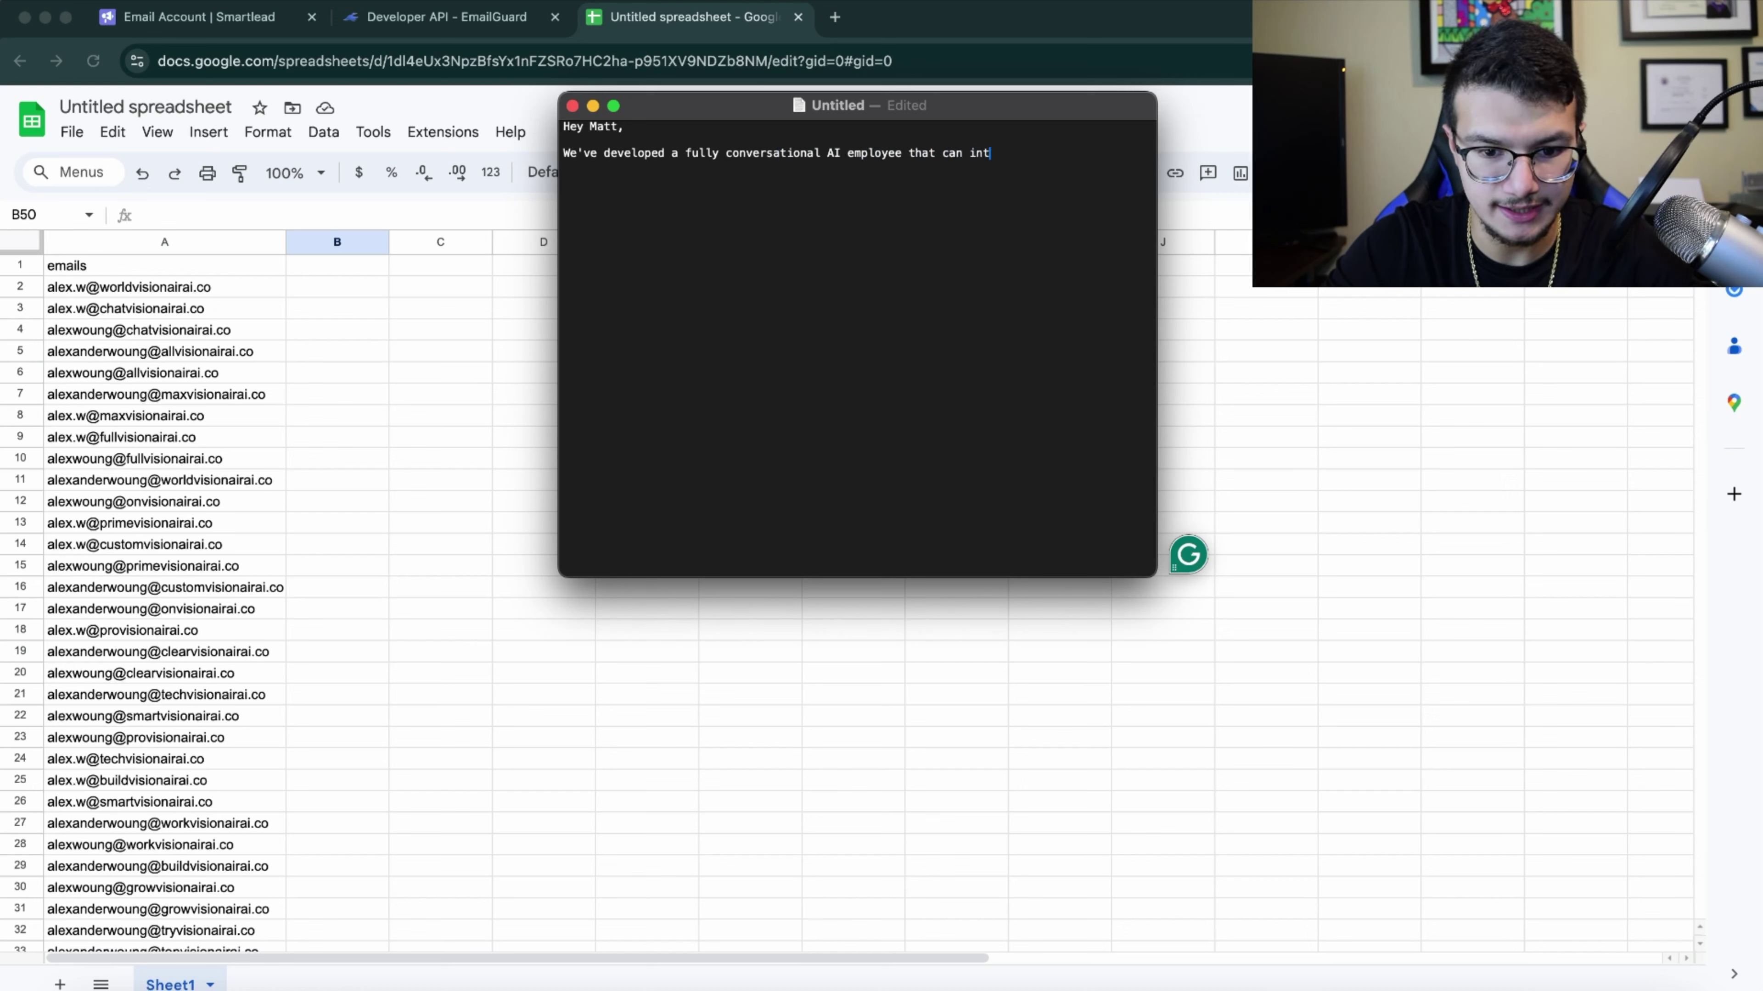
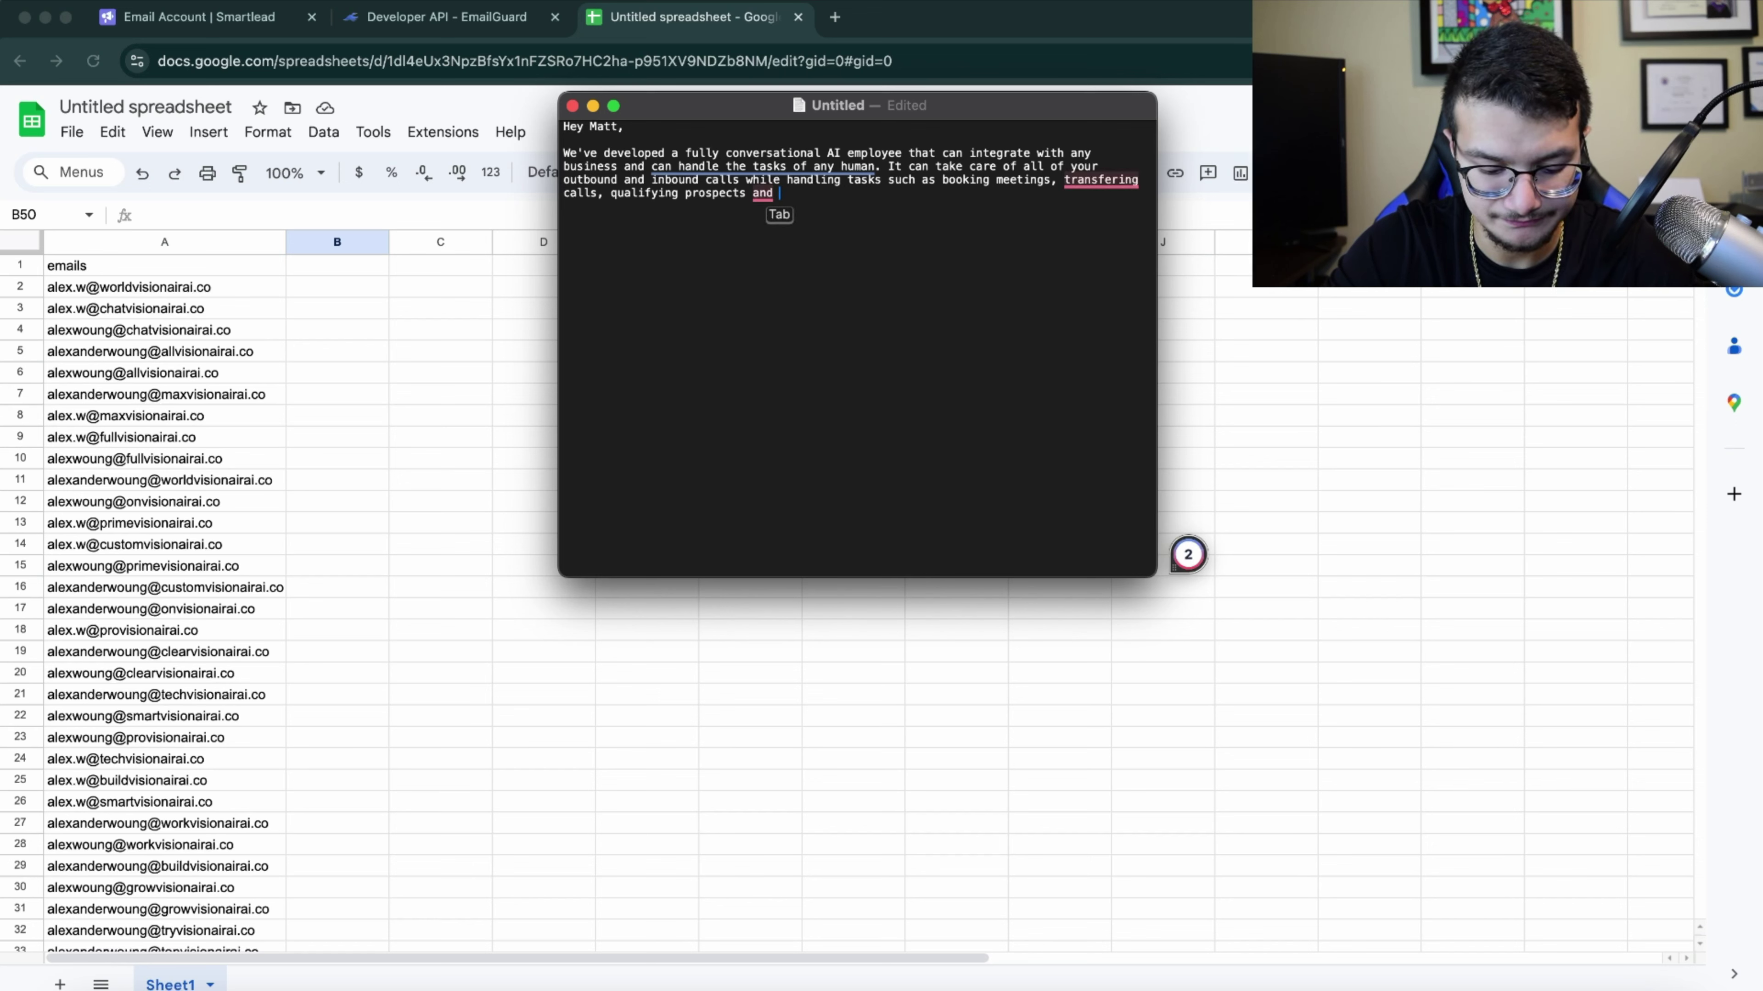
- End the task list with "placing orders" and add the closing question "Would it be okay if I sent you a demo on how it works?"
text(placing orders)
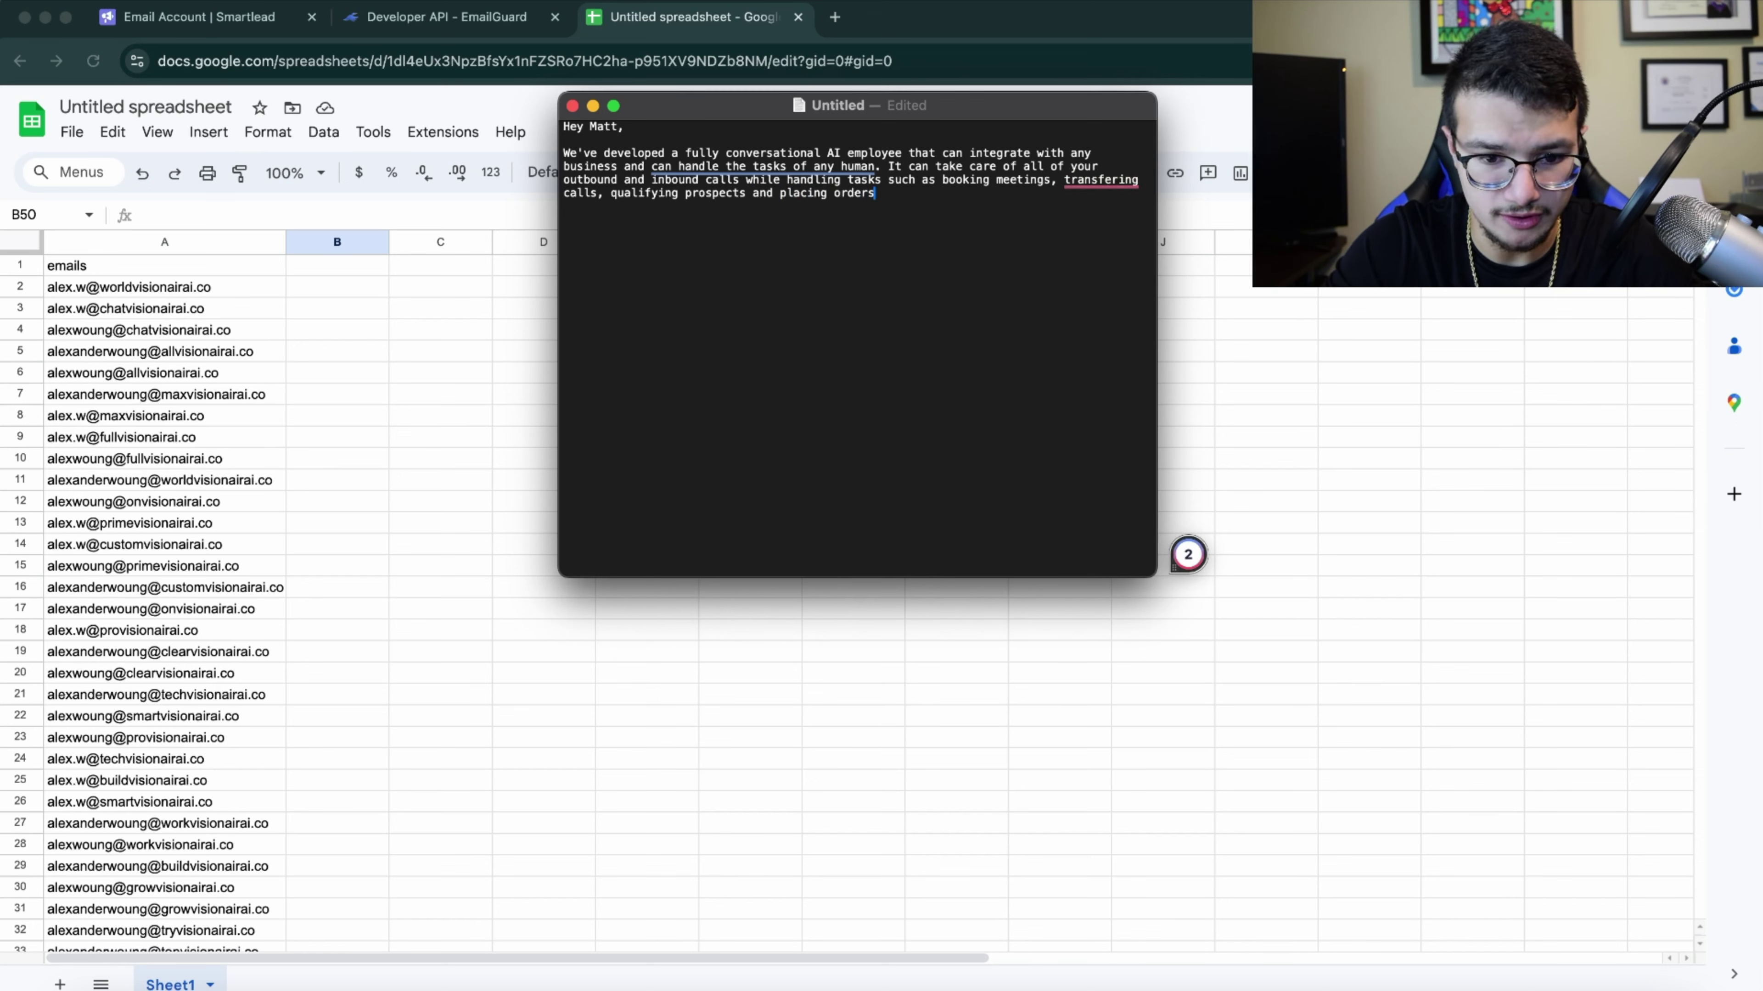
text(. Would it be okay if I sent you a demo)
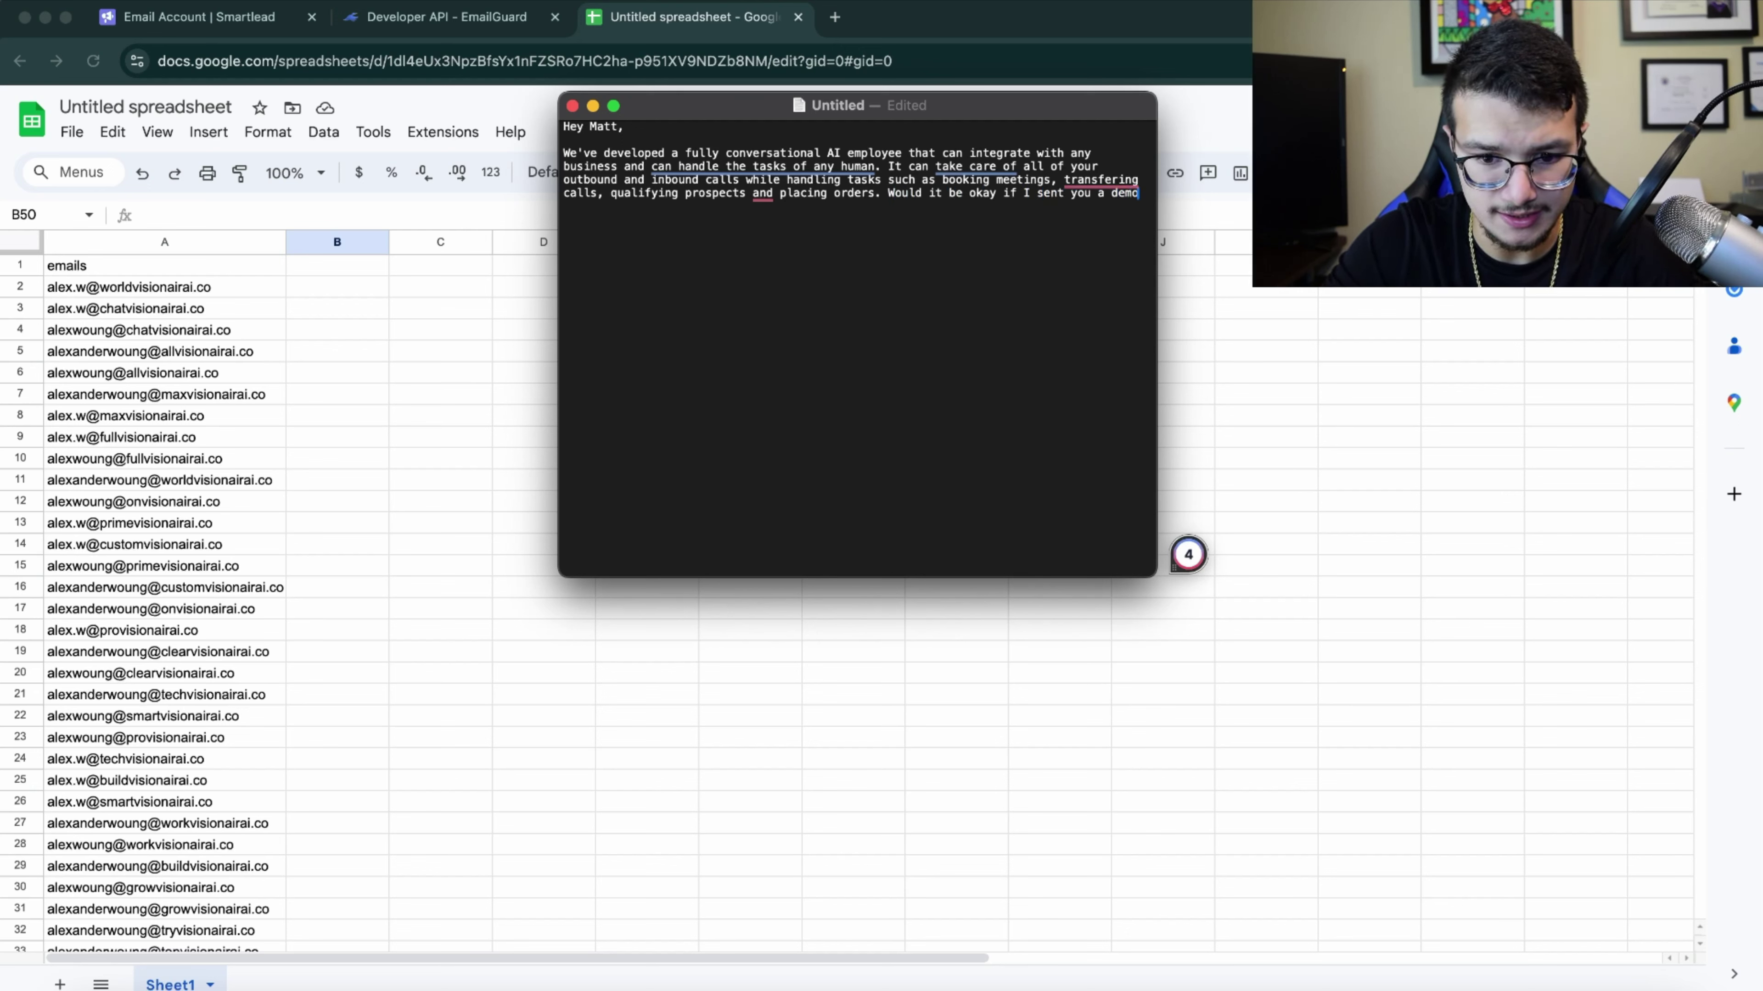
text(h)
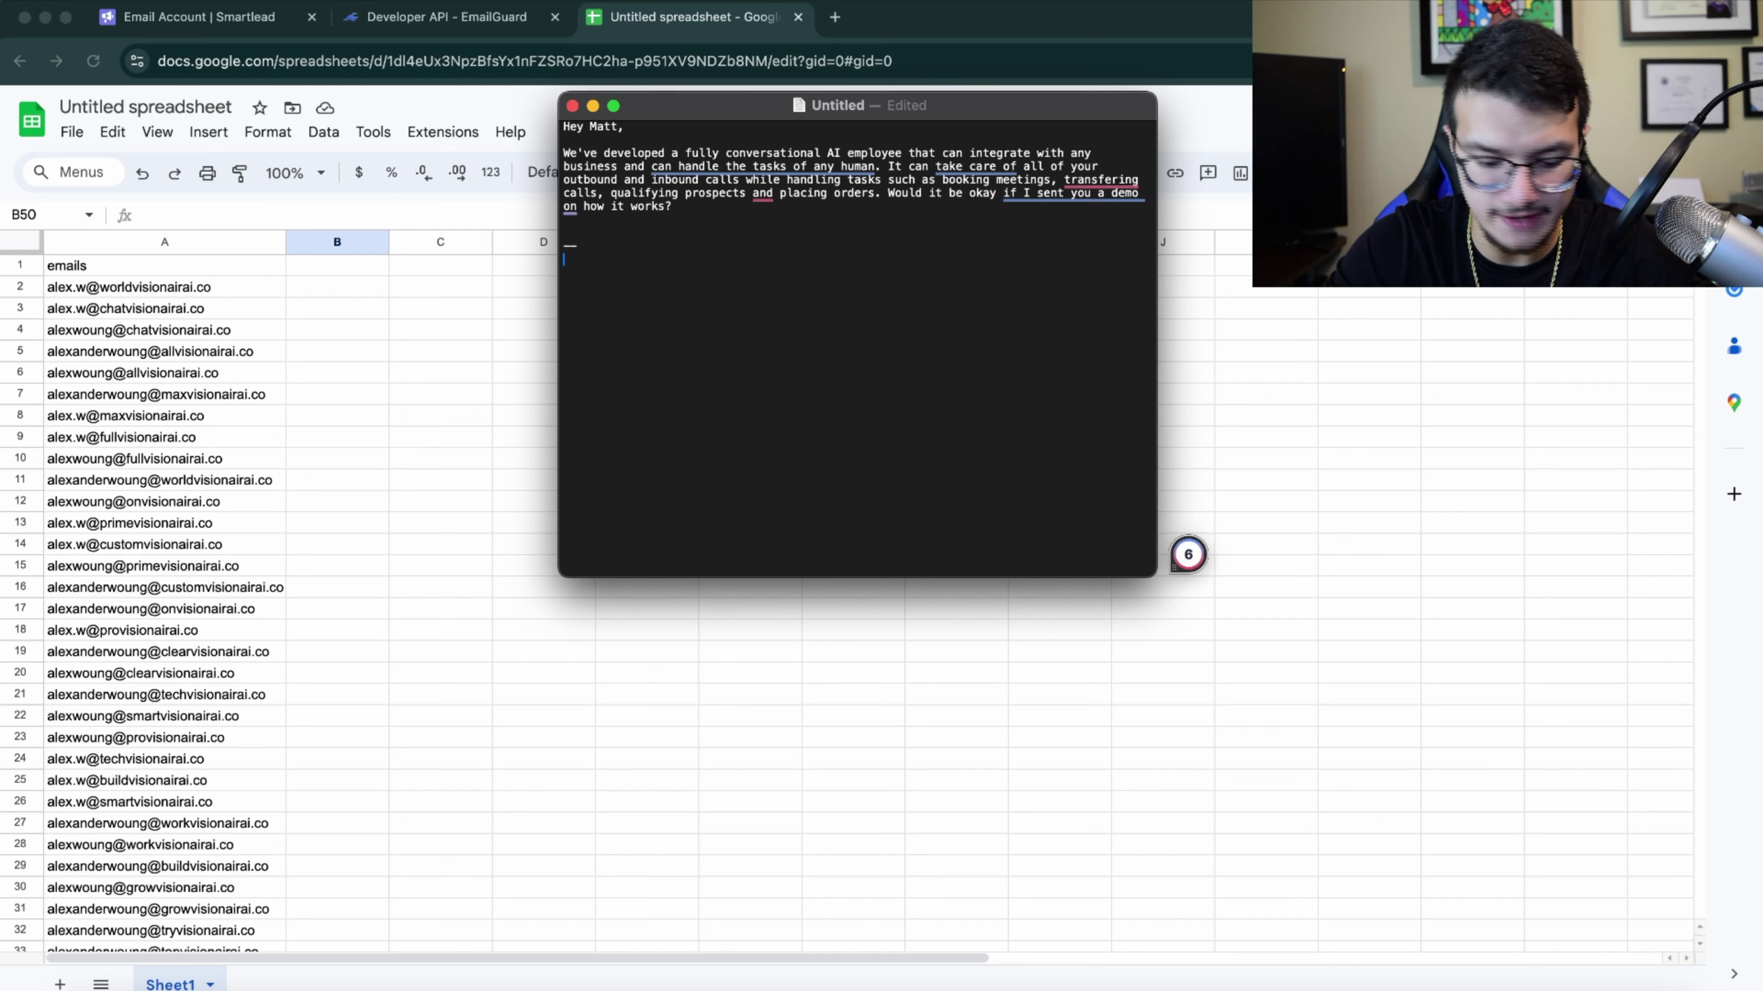
- Sign off the email with "Best," and the sender's first name below the closing question, and select the whole text
text(Best,)
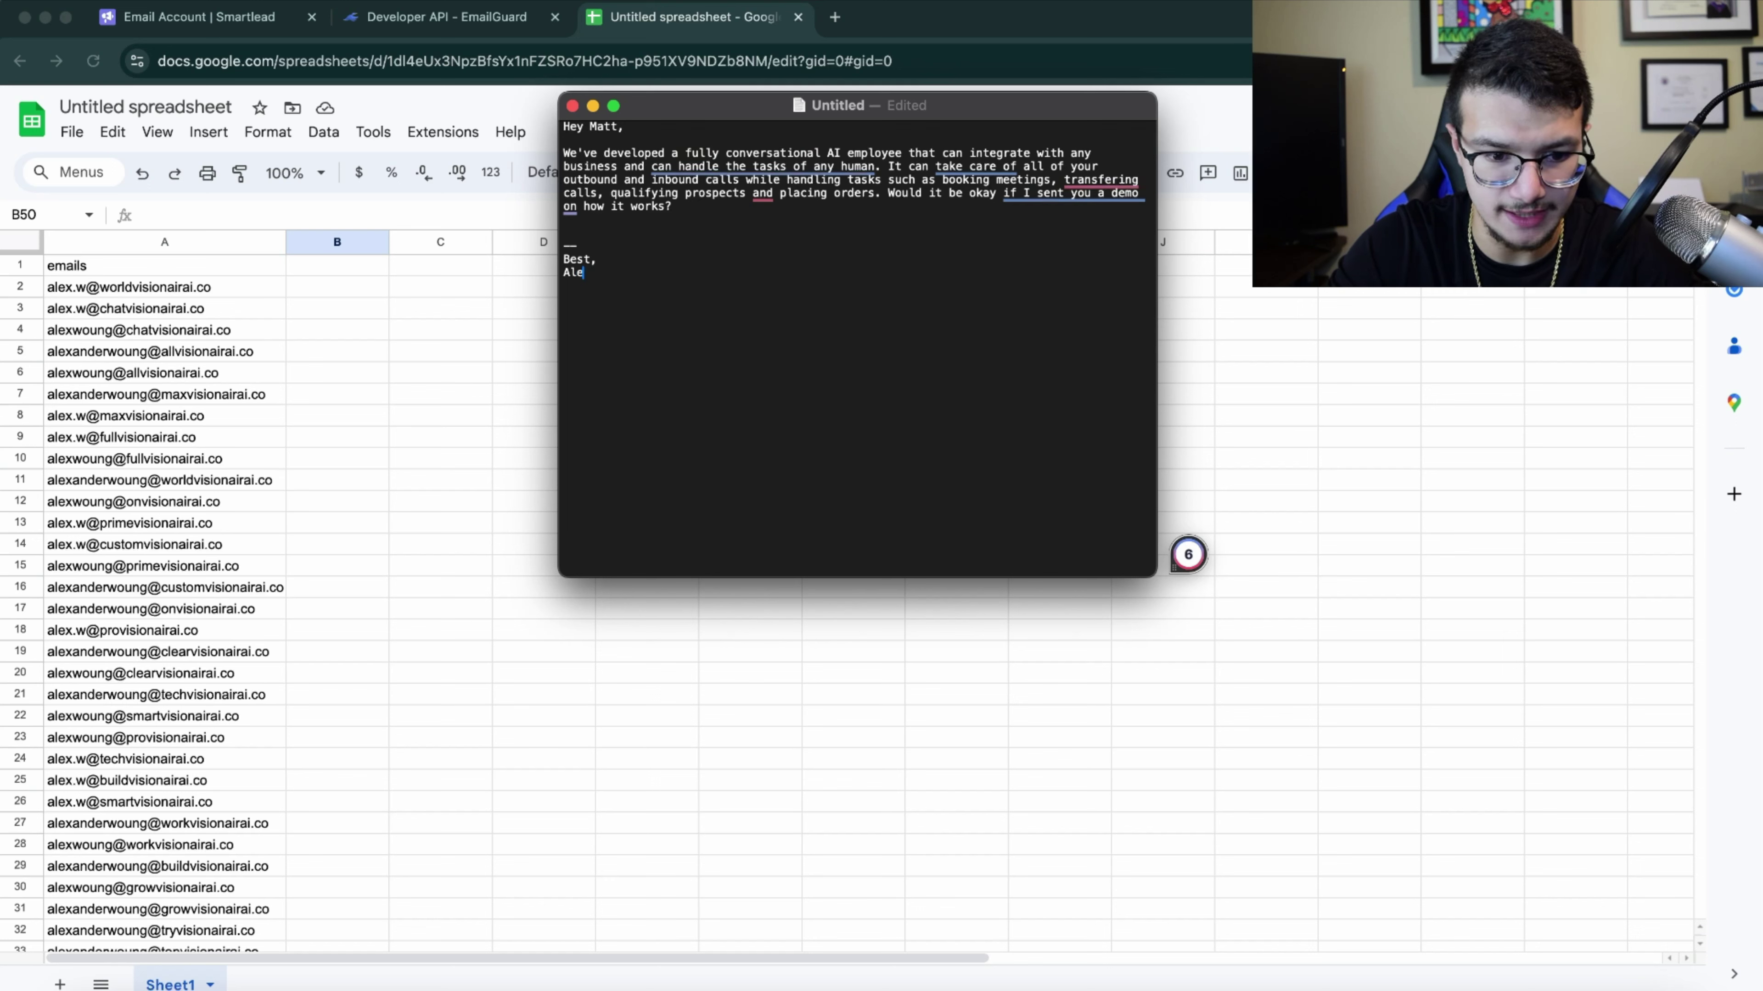
text(Alexander)
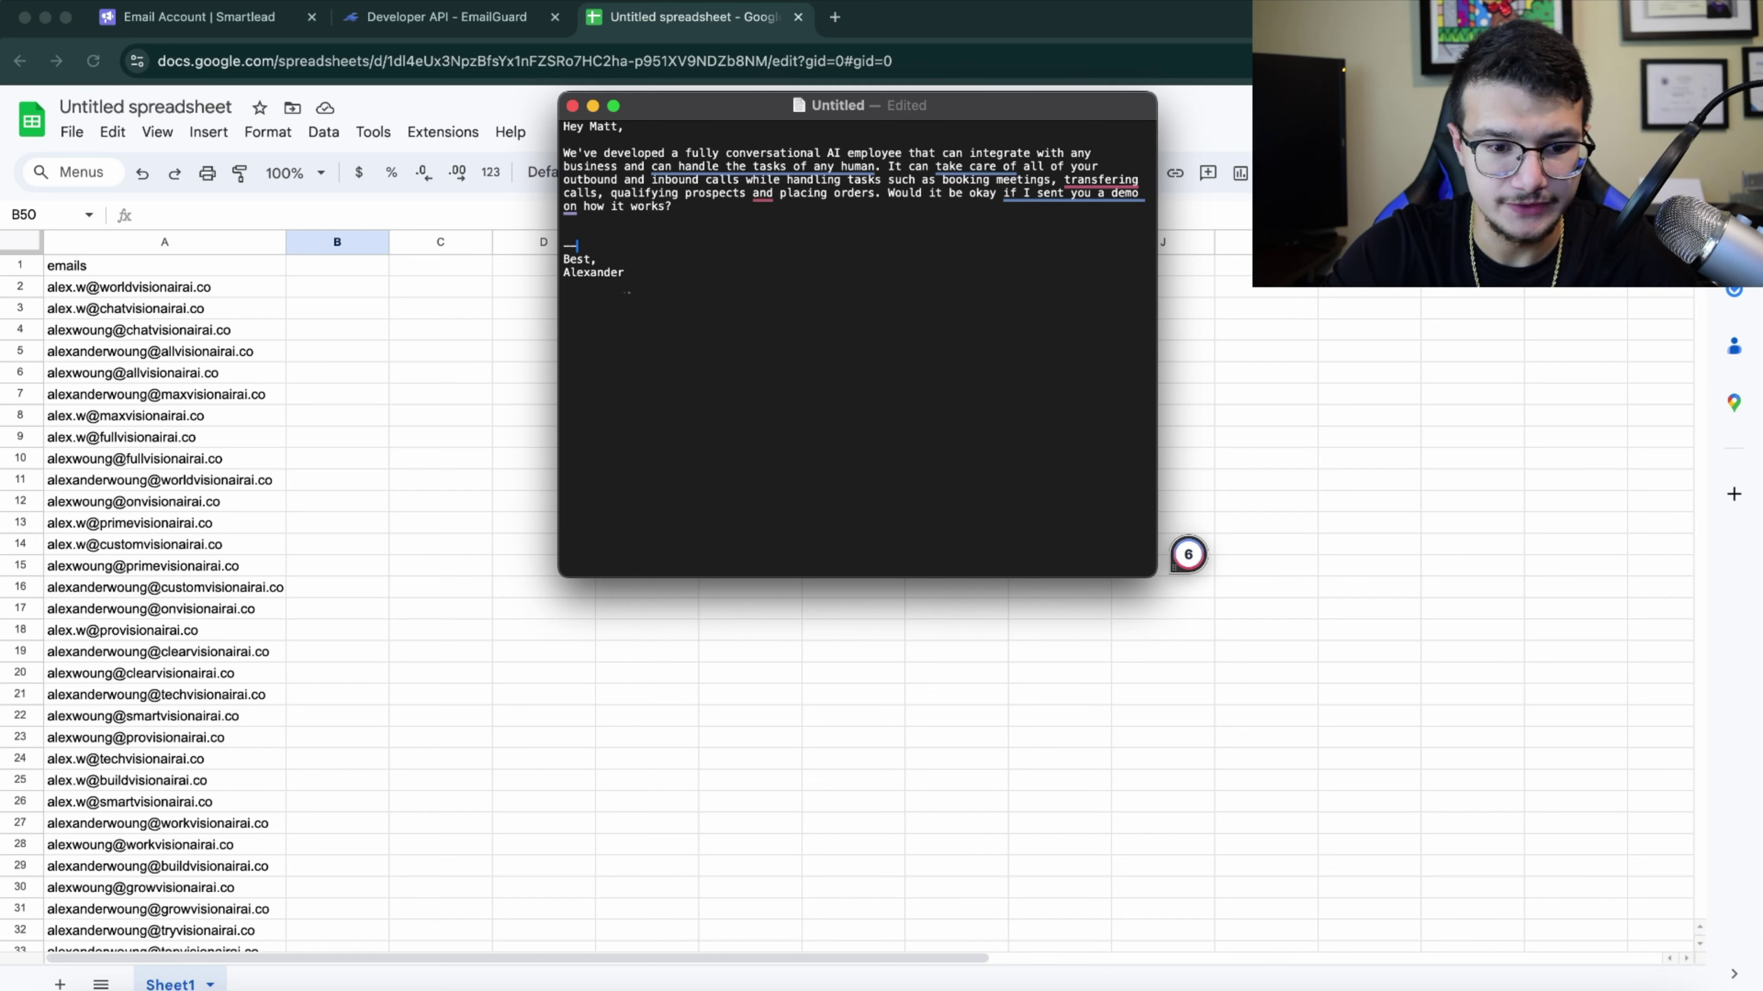
key(super+a)
- Save the plain-text email to the iCloud Desktop under the file name ytvid
click(136, 1)
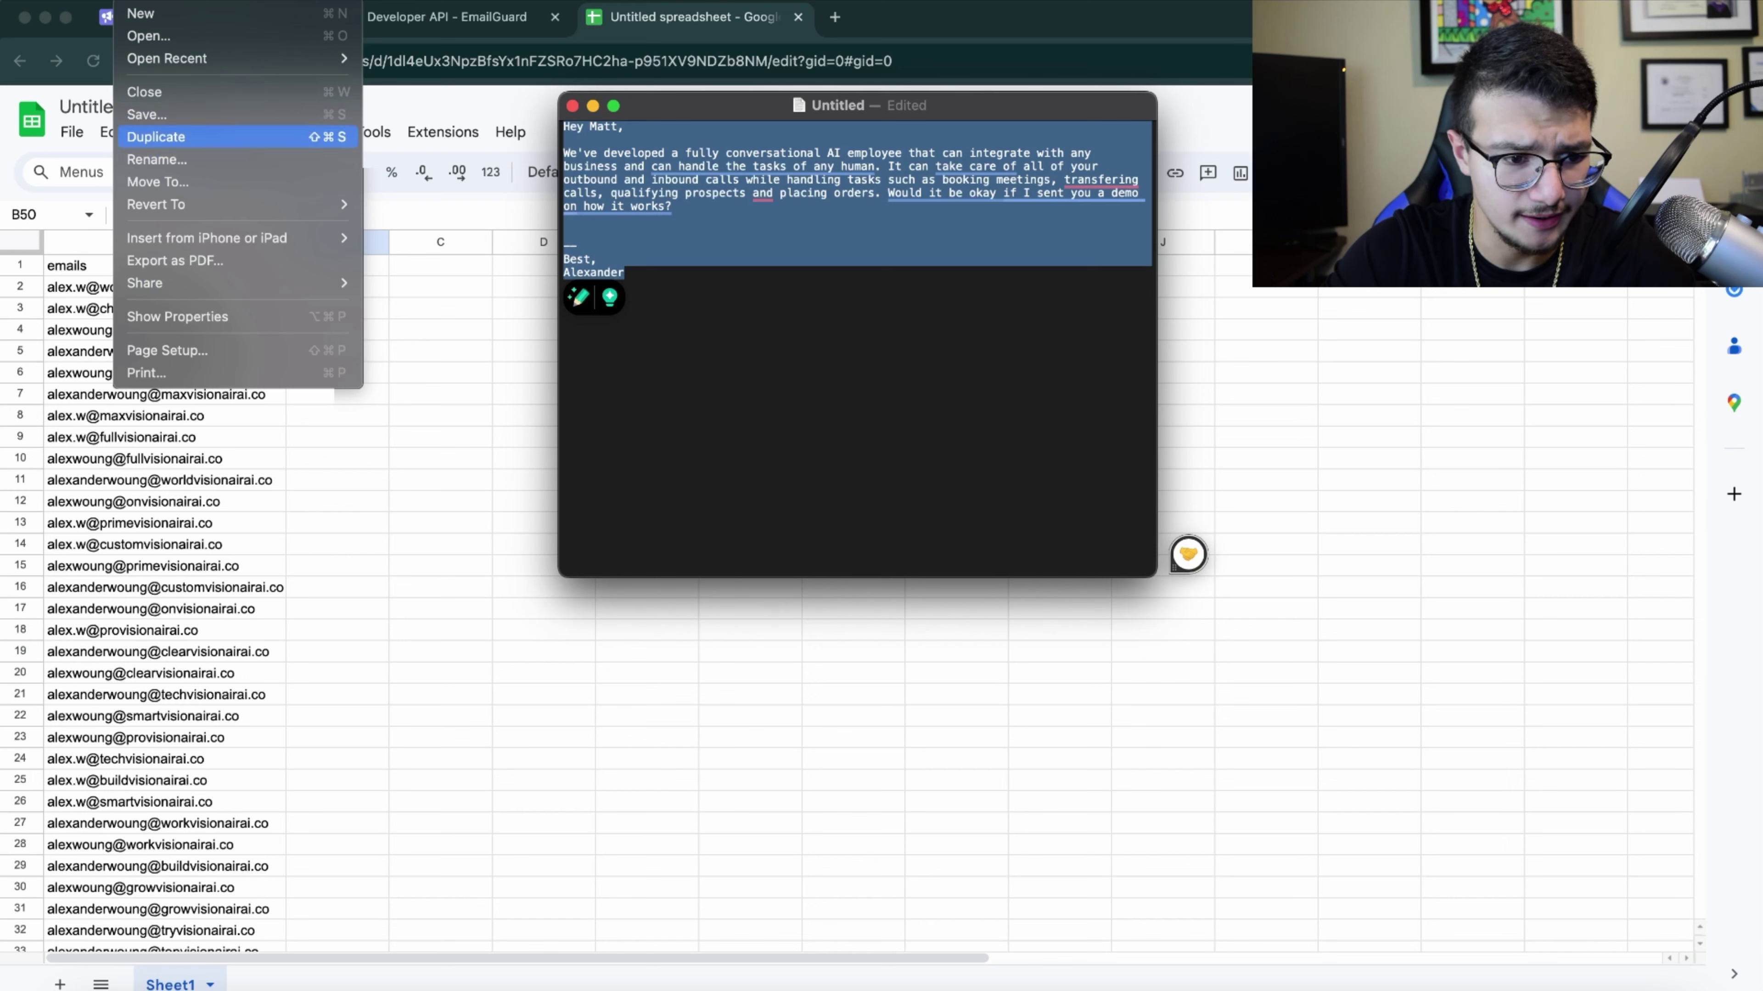
click(148, 115)
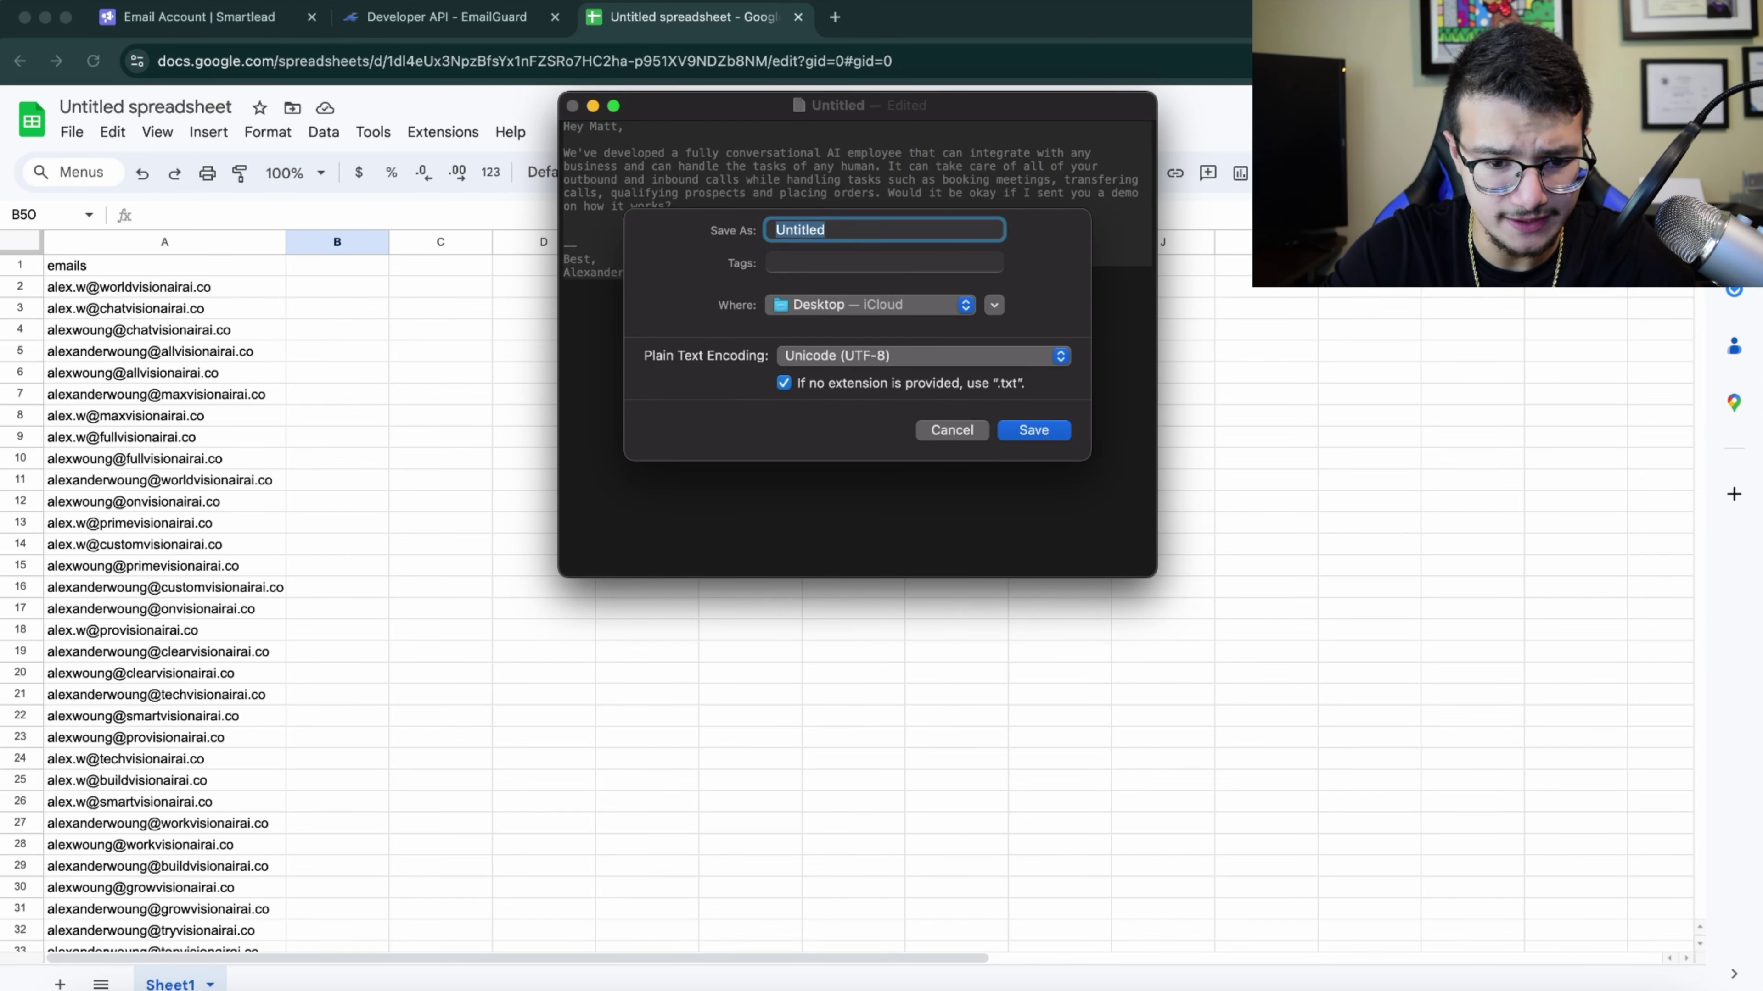
click(871, 305)
click(870, 305)
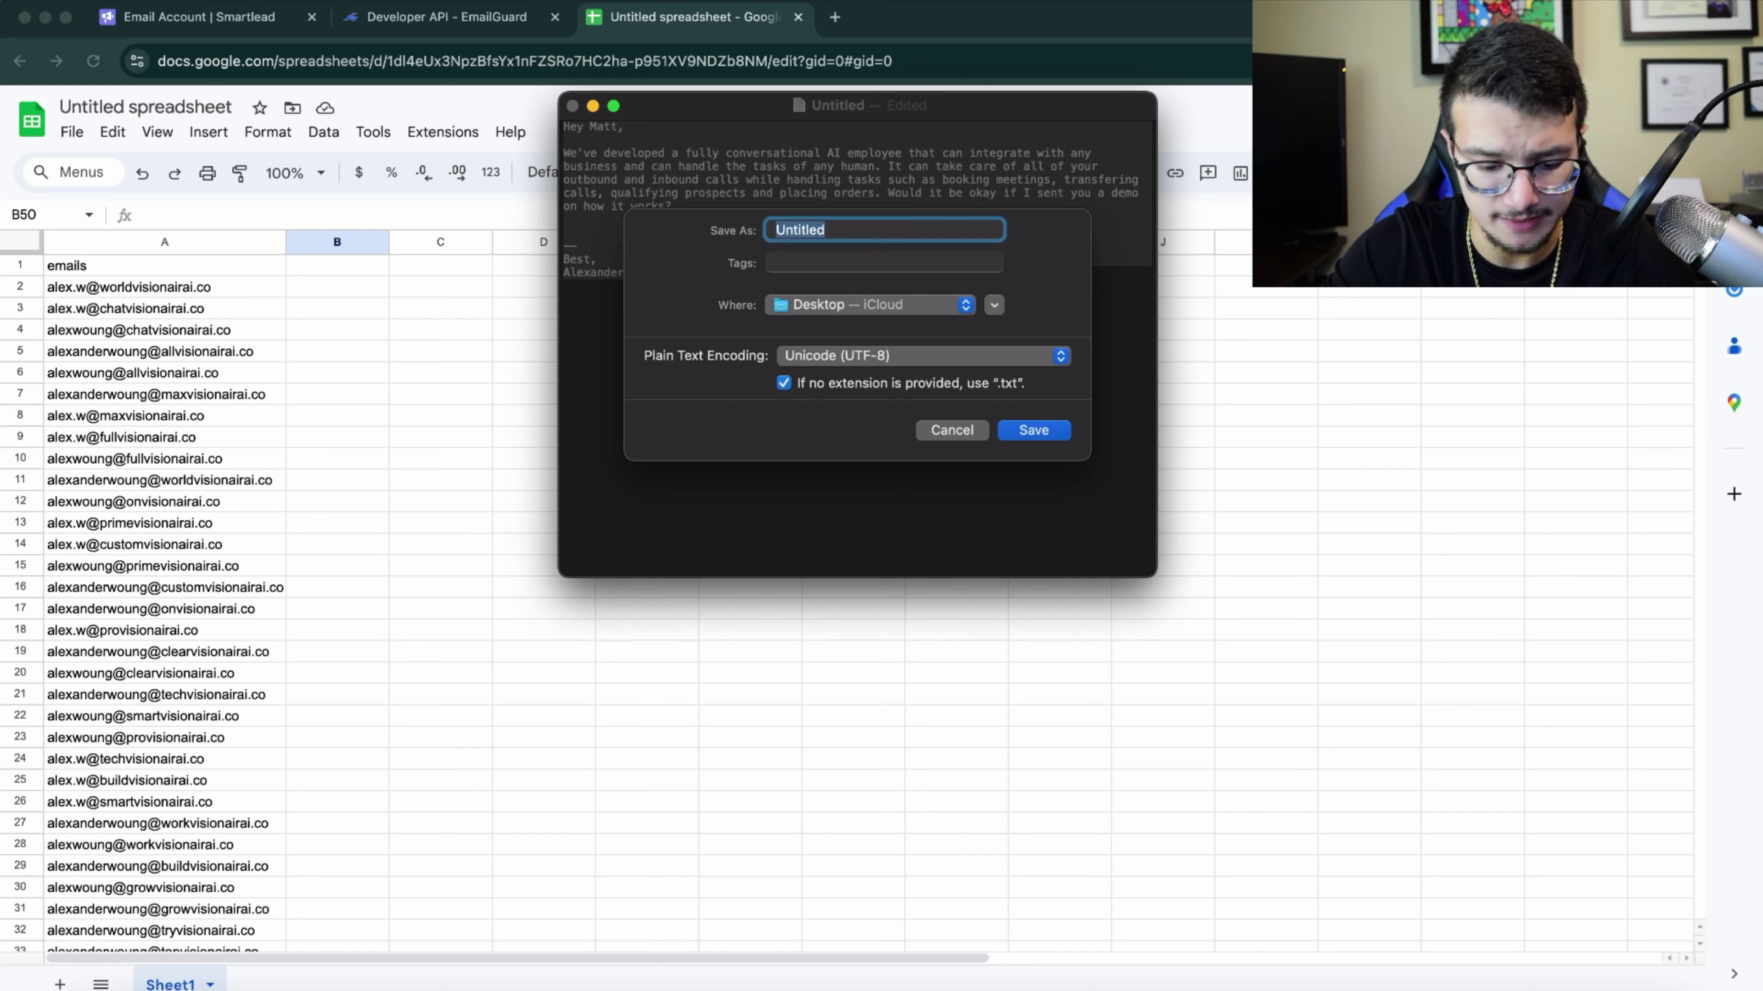
text(ytvid)
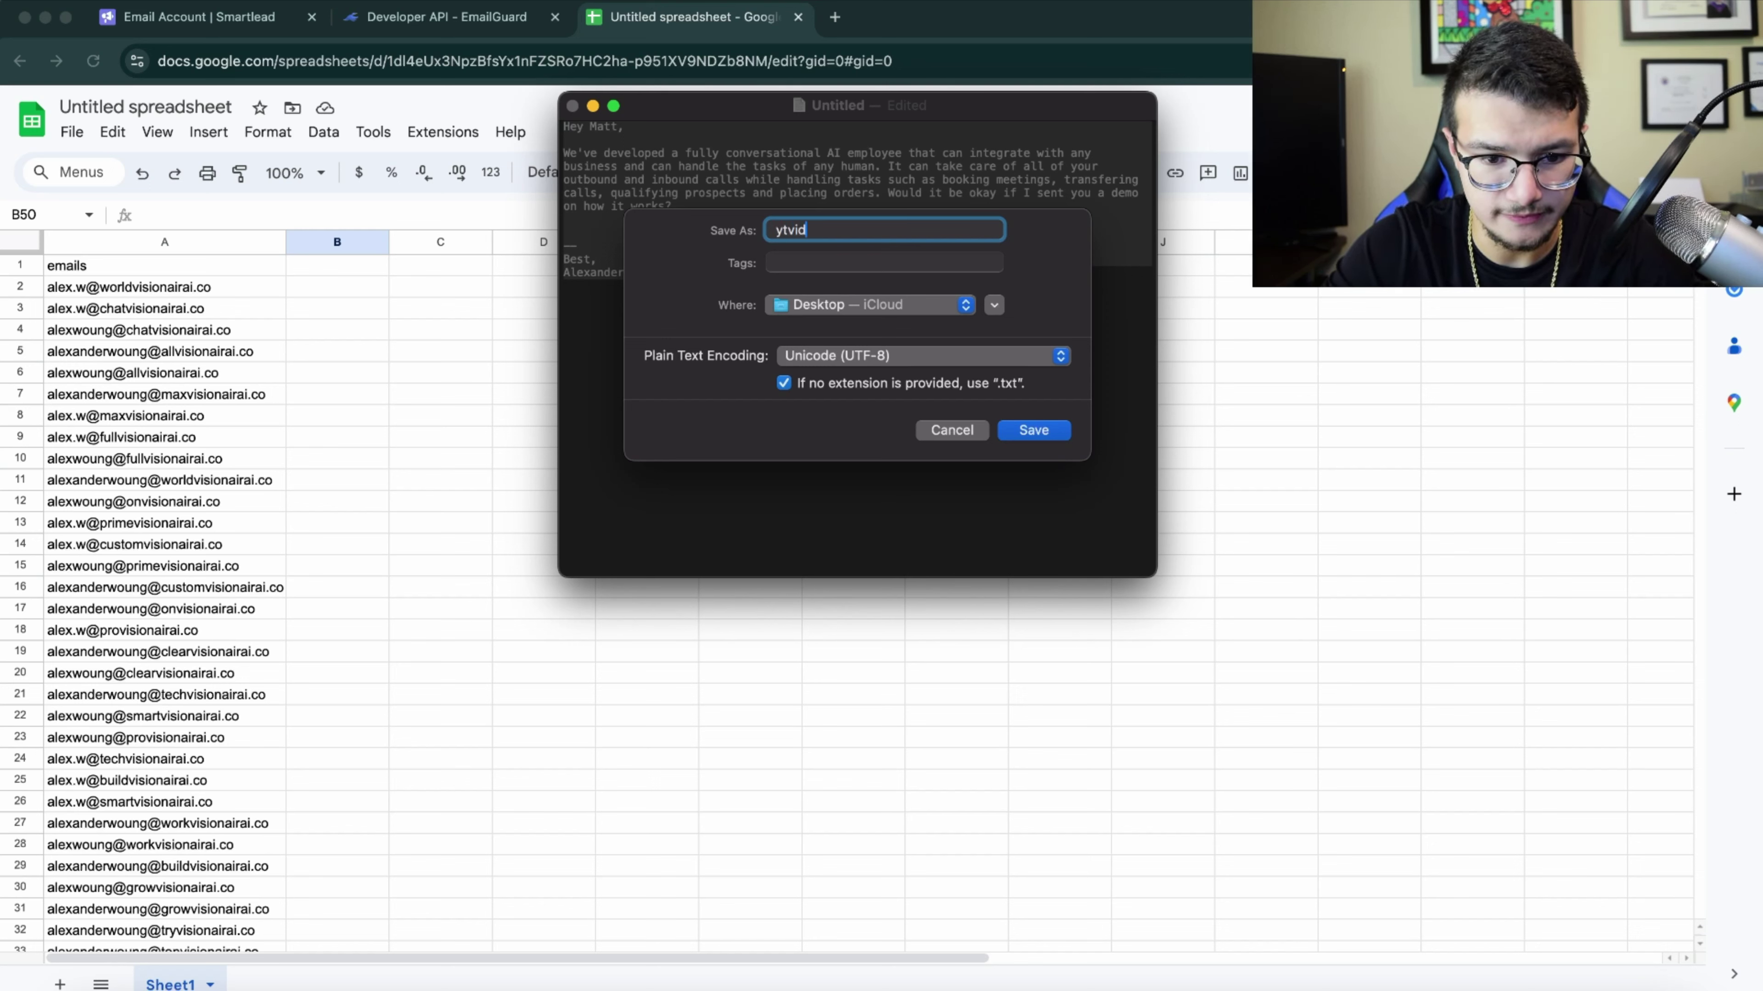
key(Return)
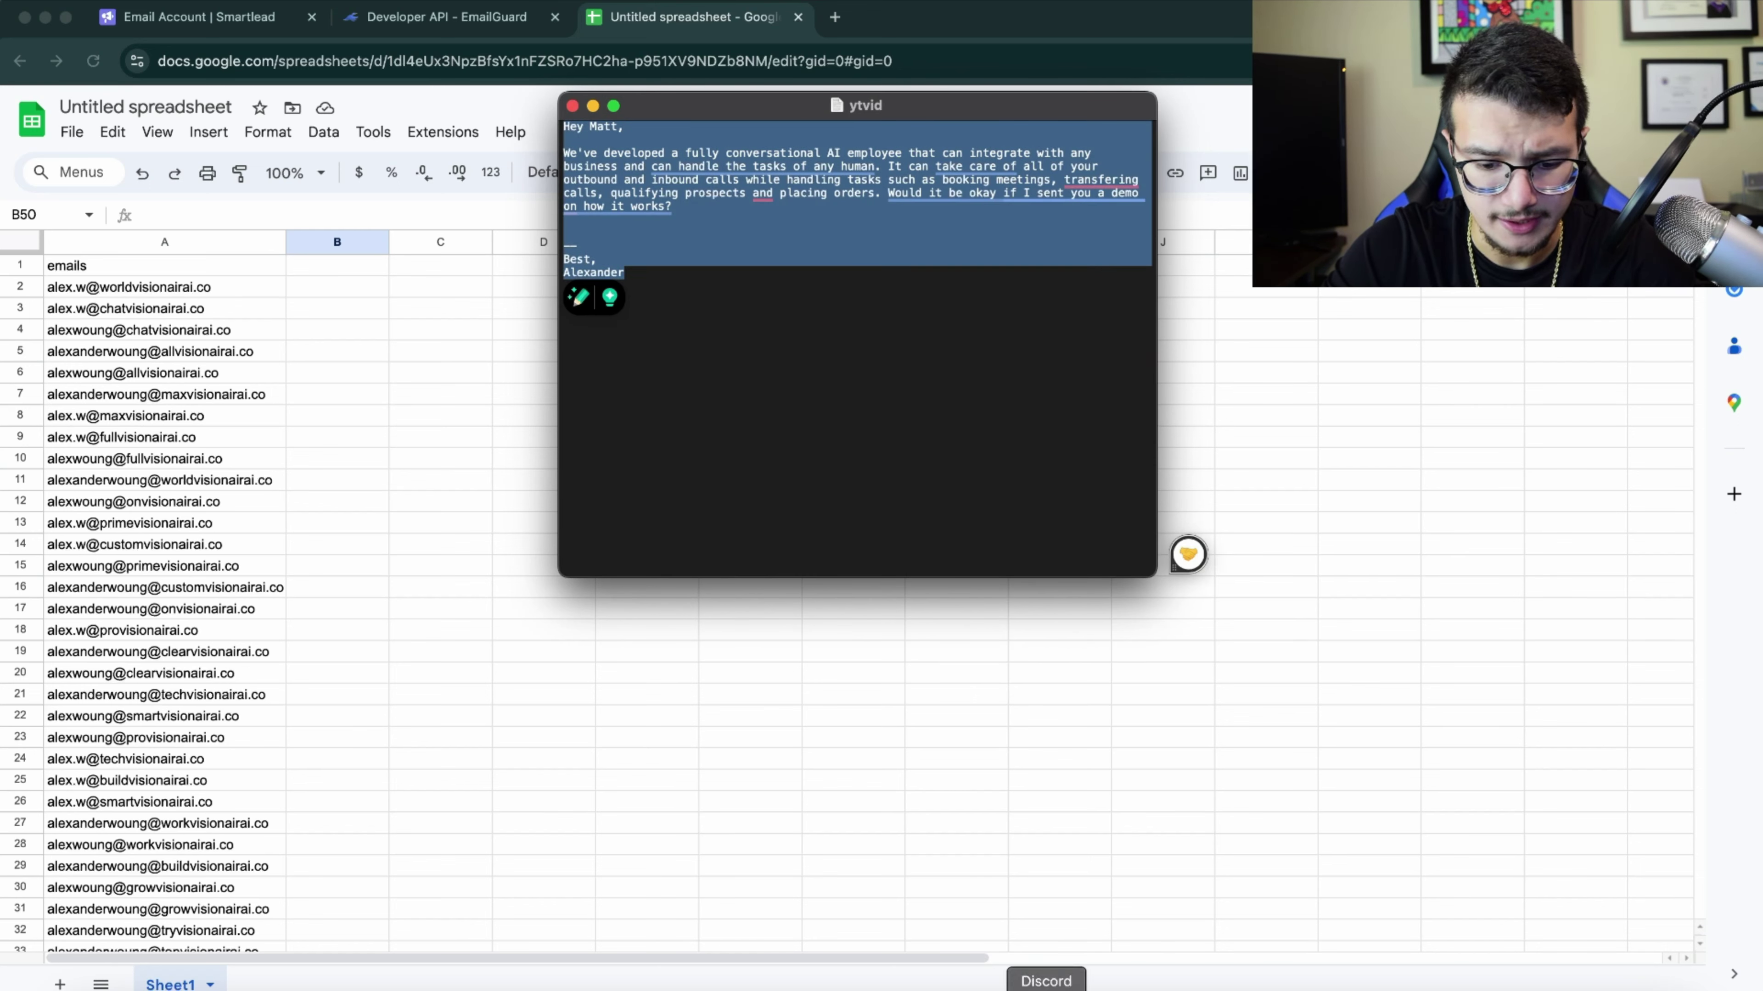
- Switch to Discord, start the /test deliverability command in pro-chat and attach "Untitled spreadsheet - Sheet1 (1).csv" from Downloads as the emails file
click(1046, 988)
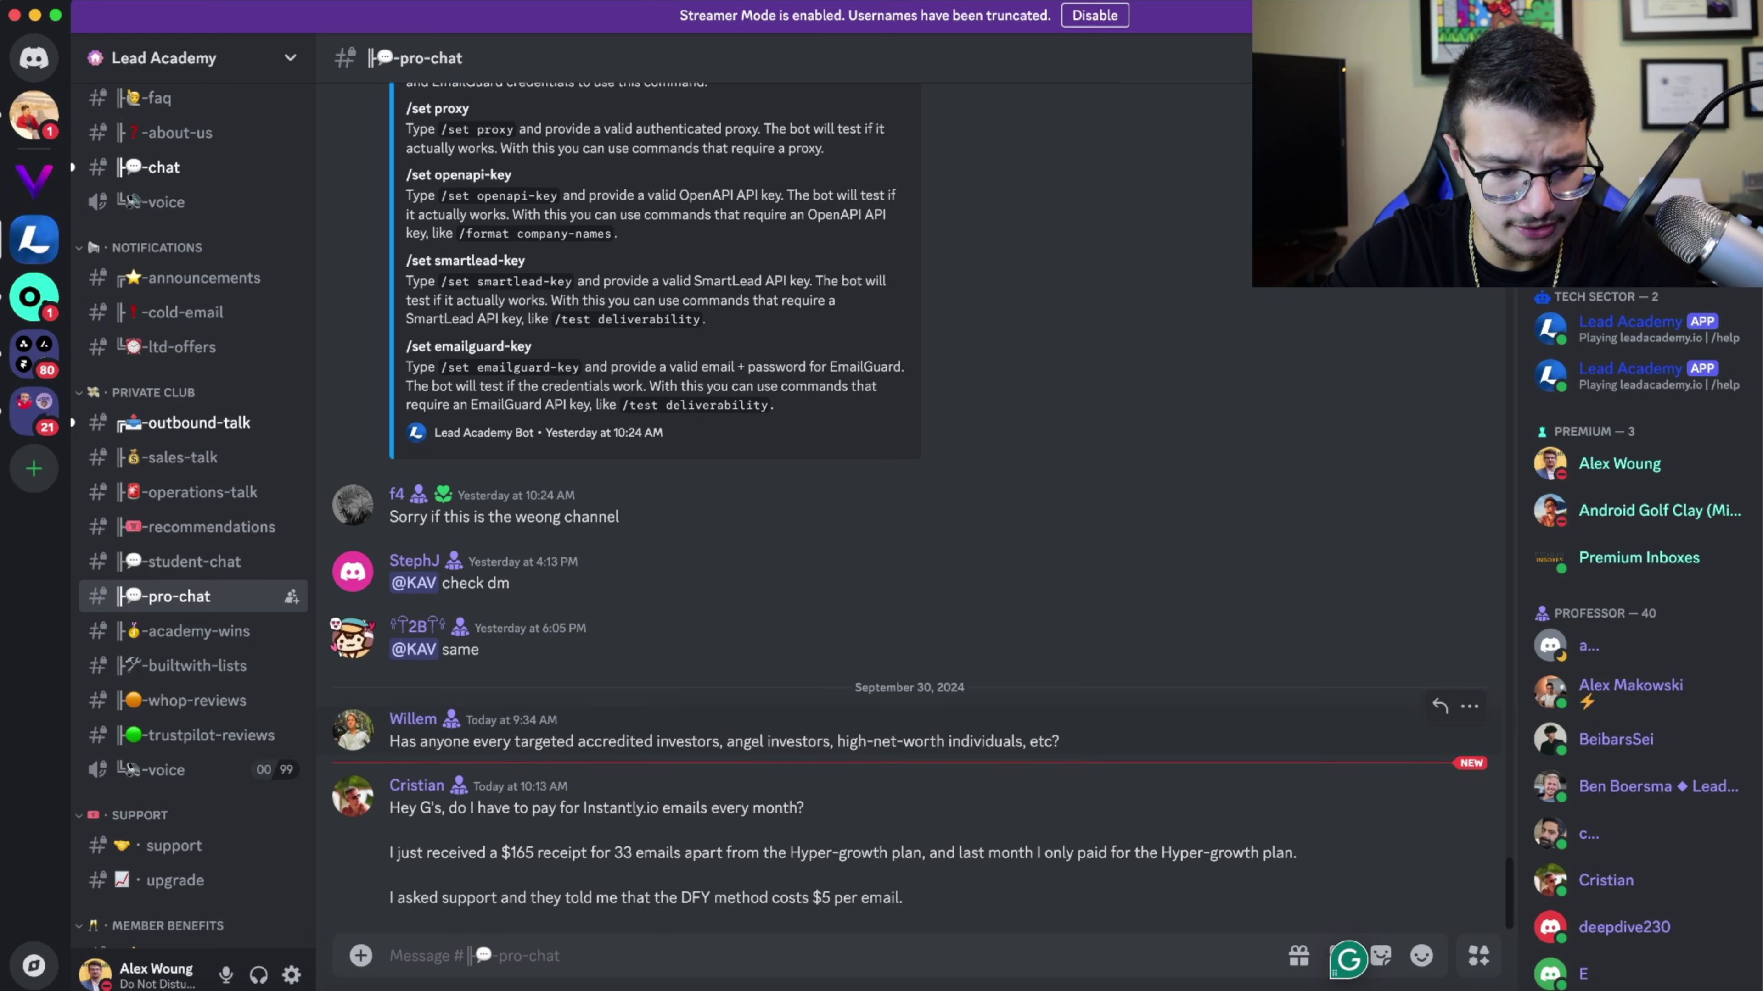
text(/test)
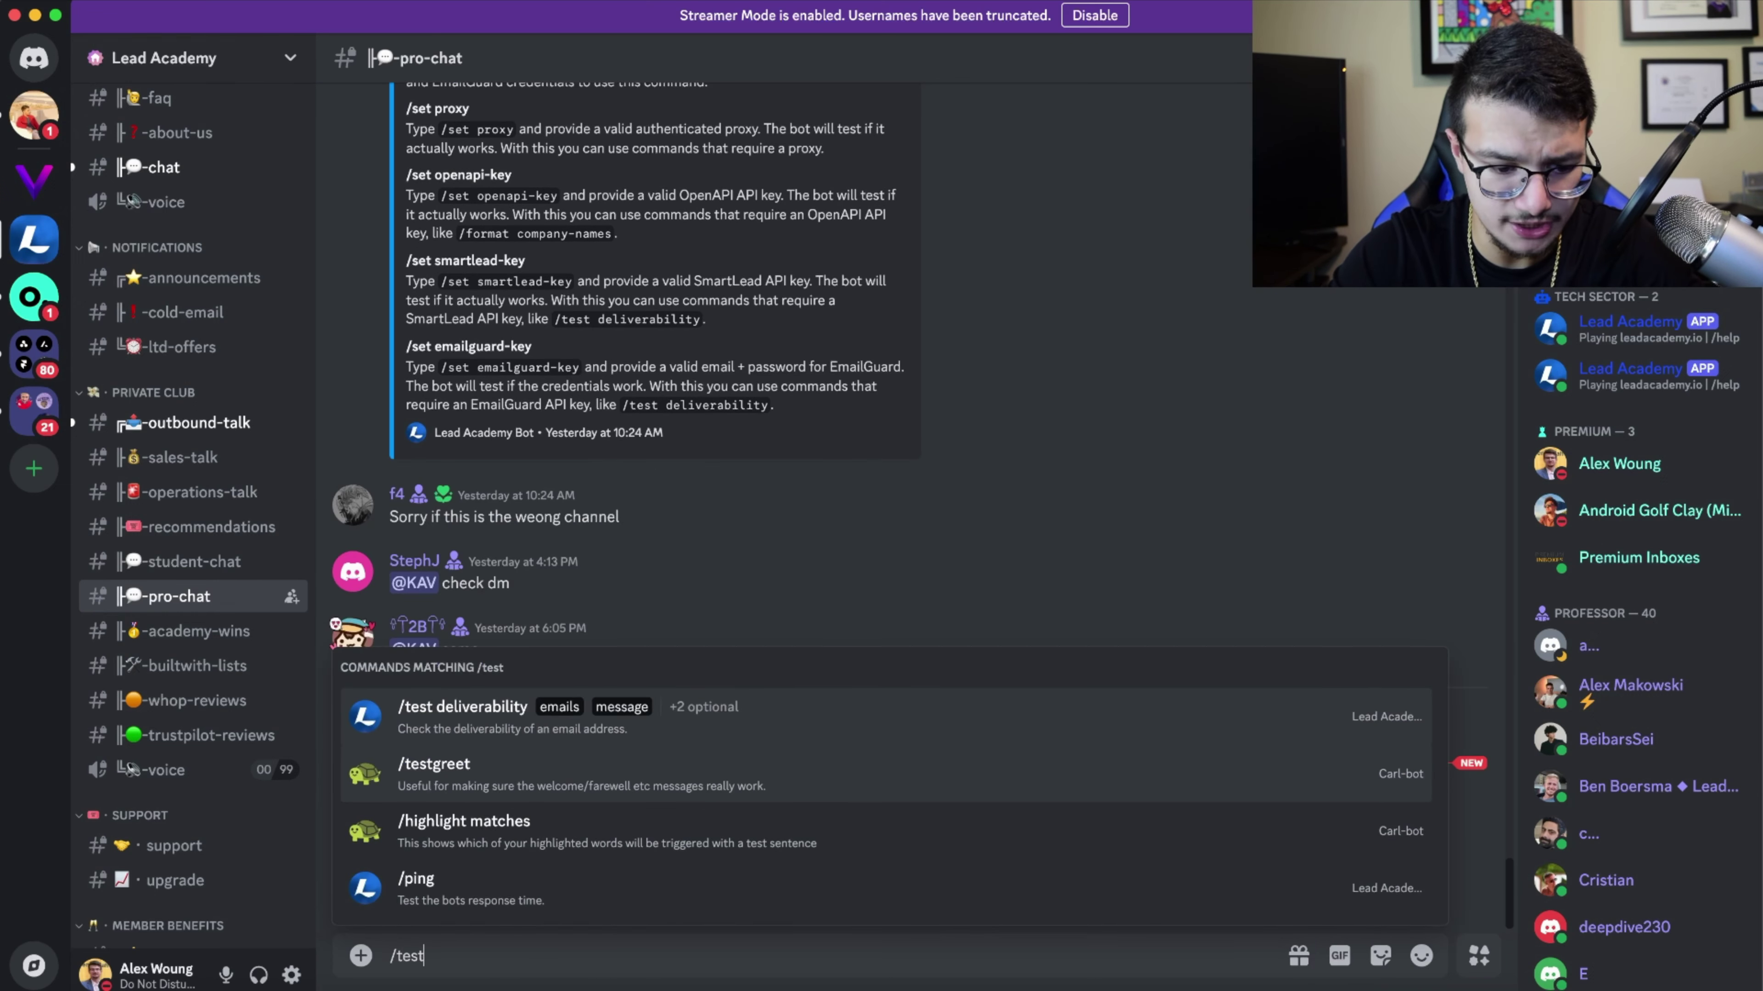
key(Return)
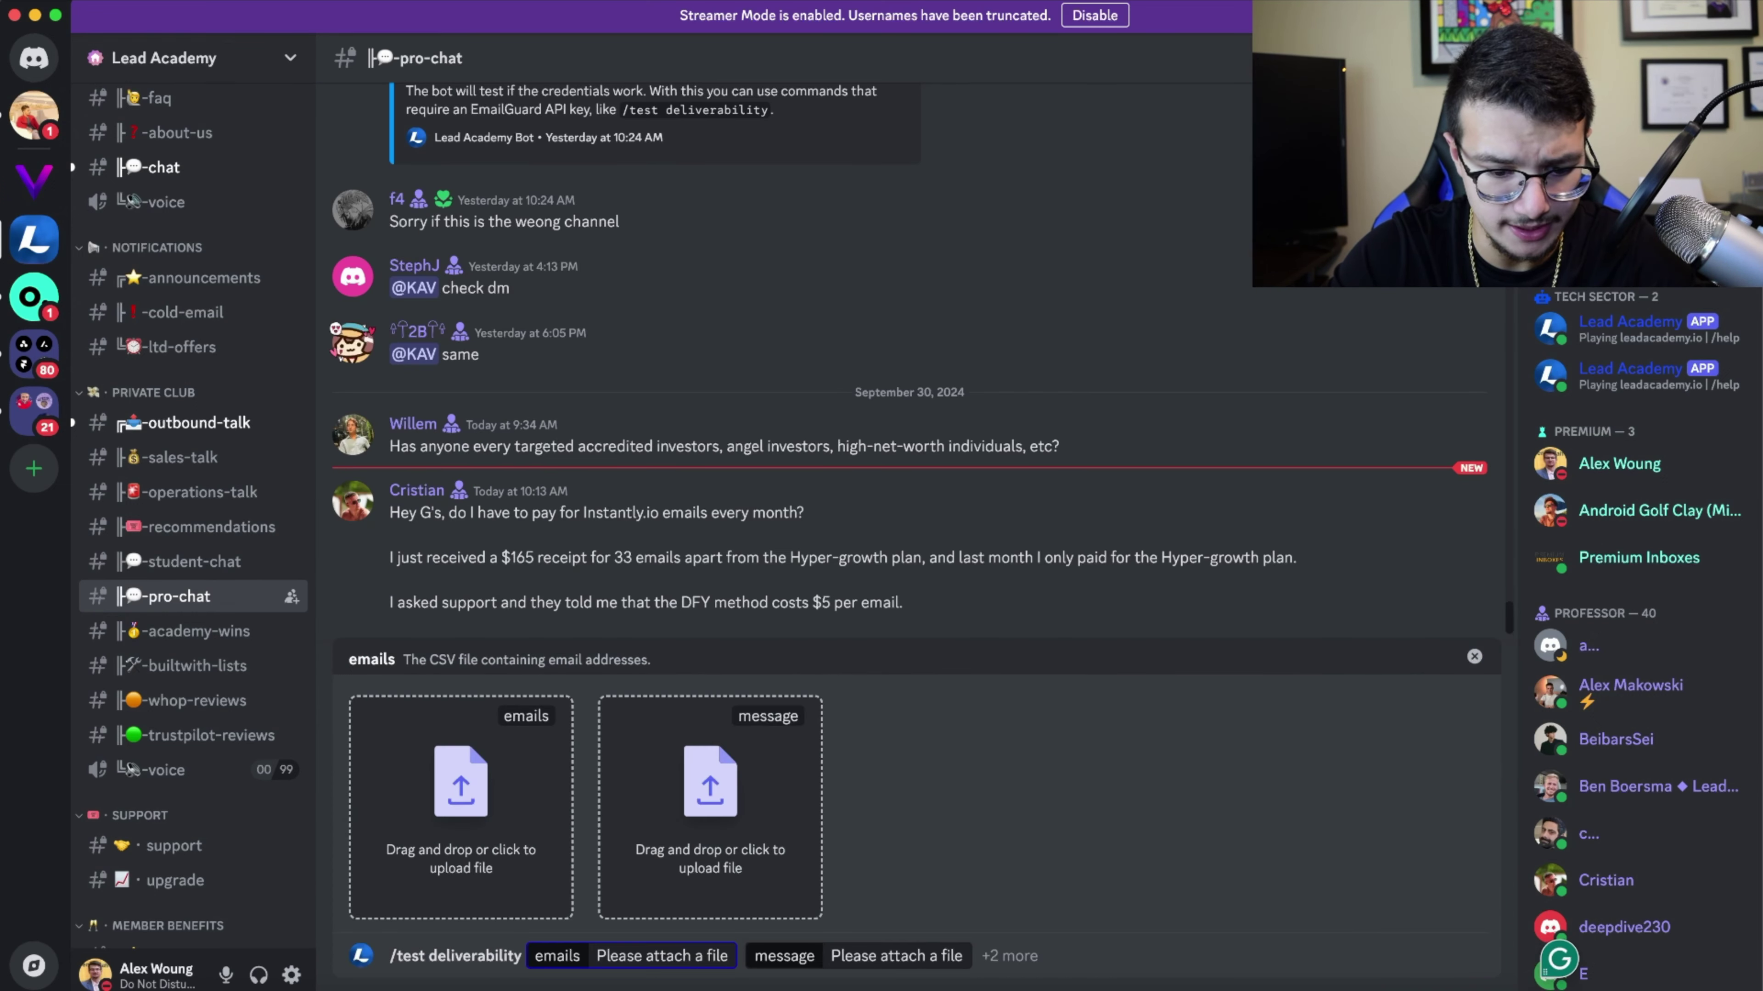
key(Return)
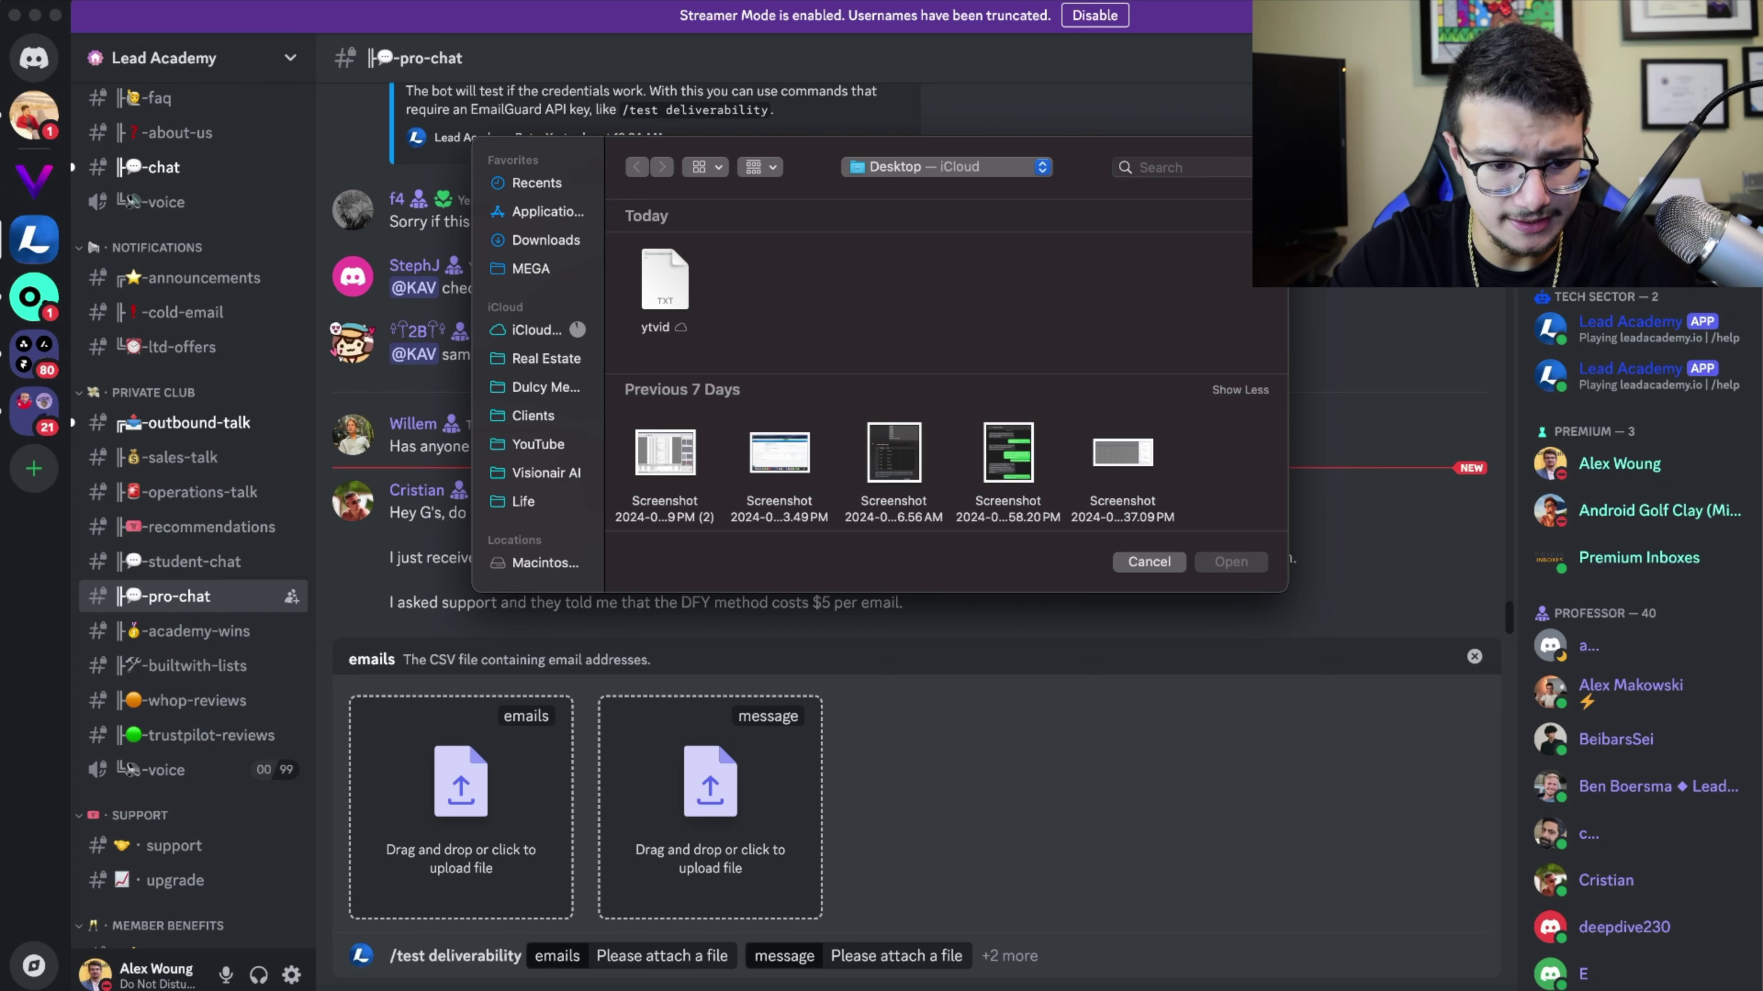
click(545, 240)
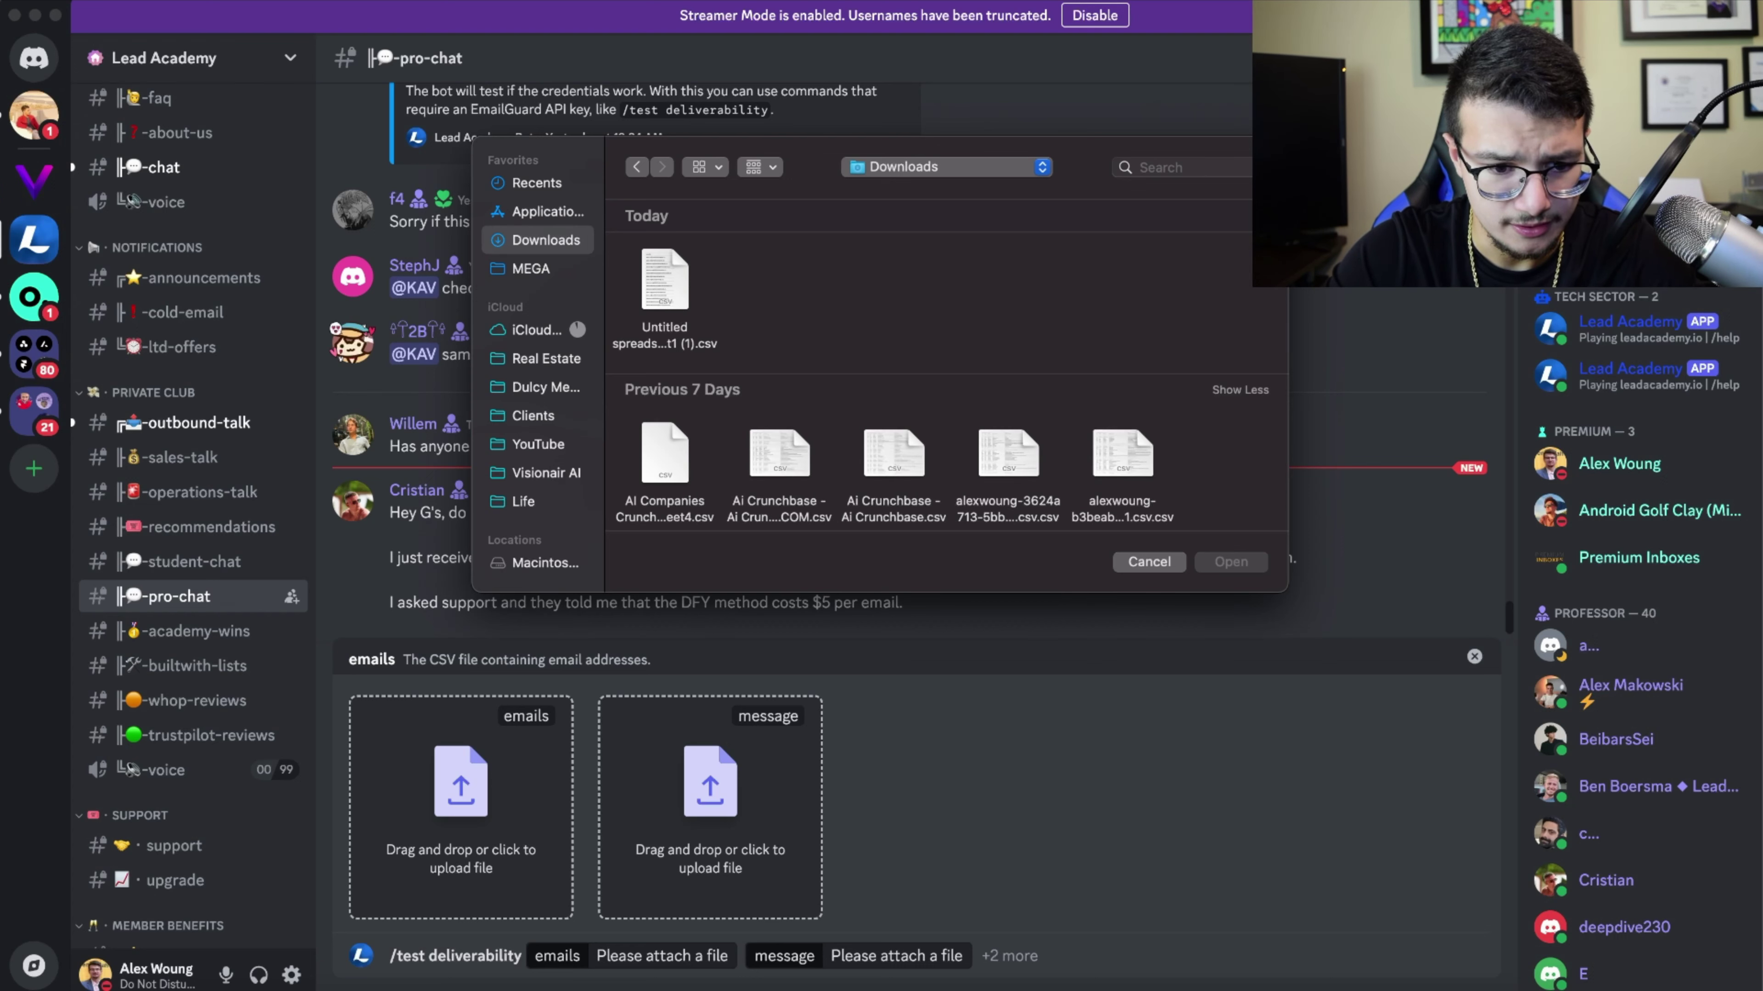
double_click(665, 280)
- Attach ytvid.txt from the iCloud Drive Desktop folder as the message file and add the optional subject parameter
click(706, 807)
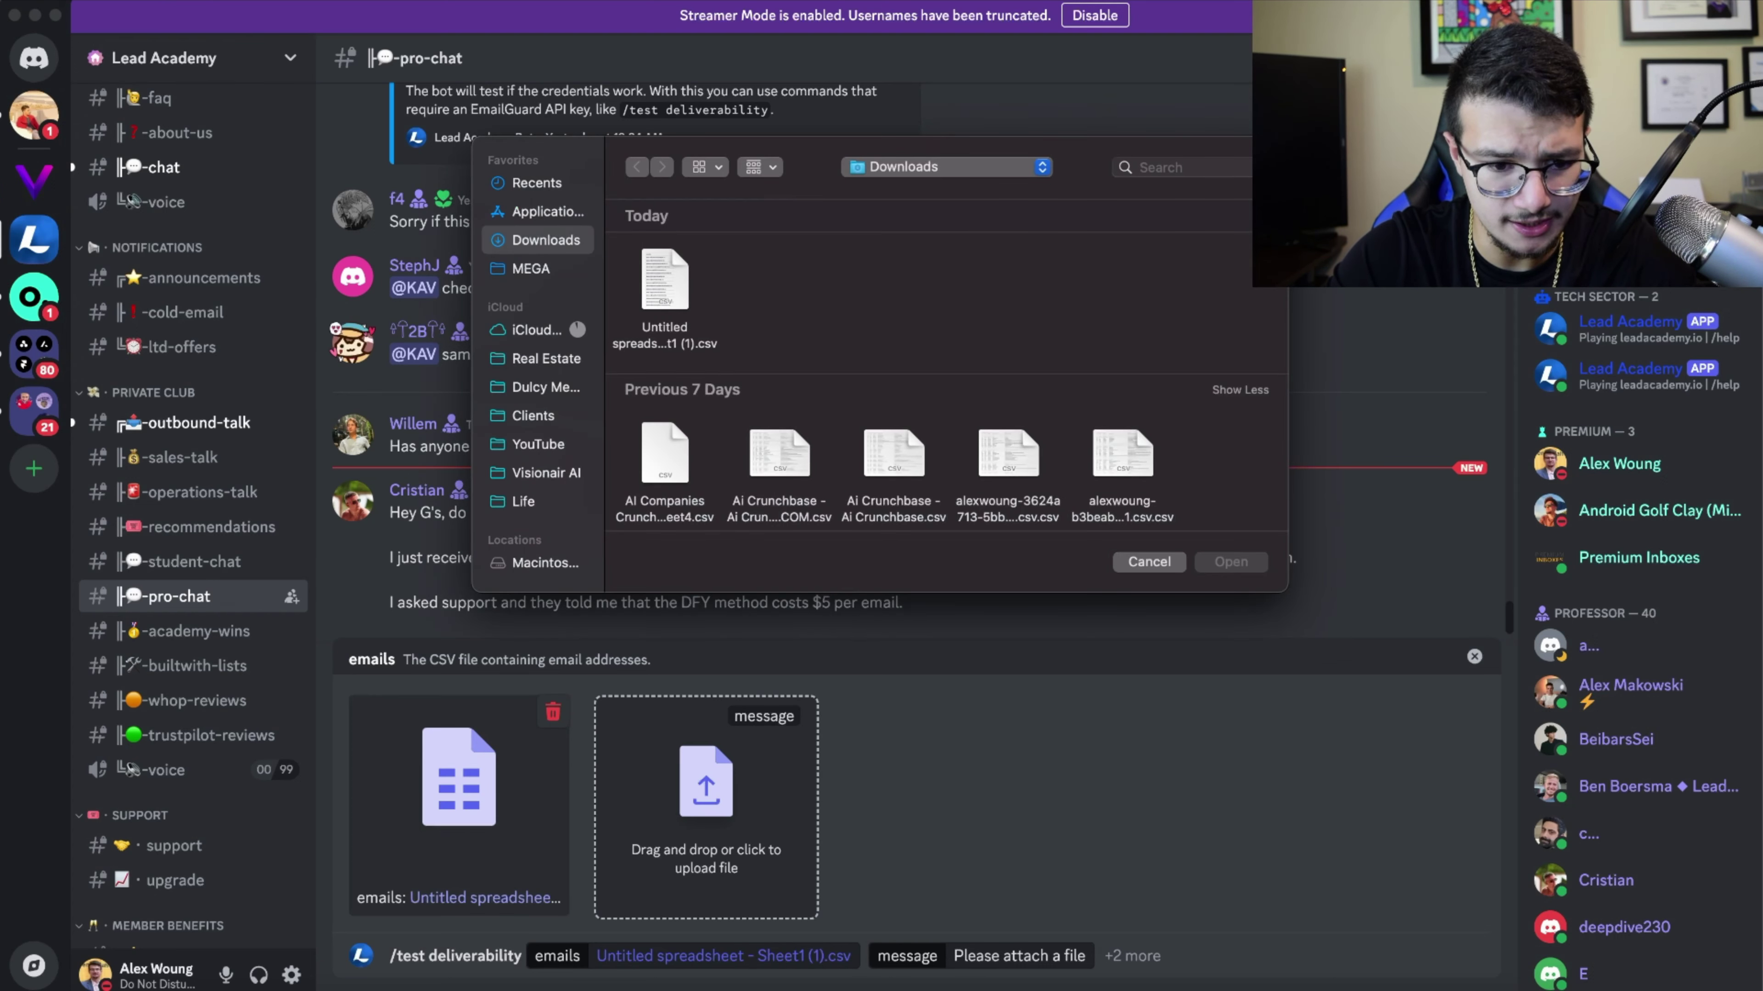
click(546, 387)
scroll(943, 389, down, 3)
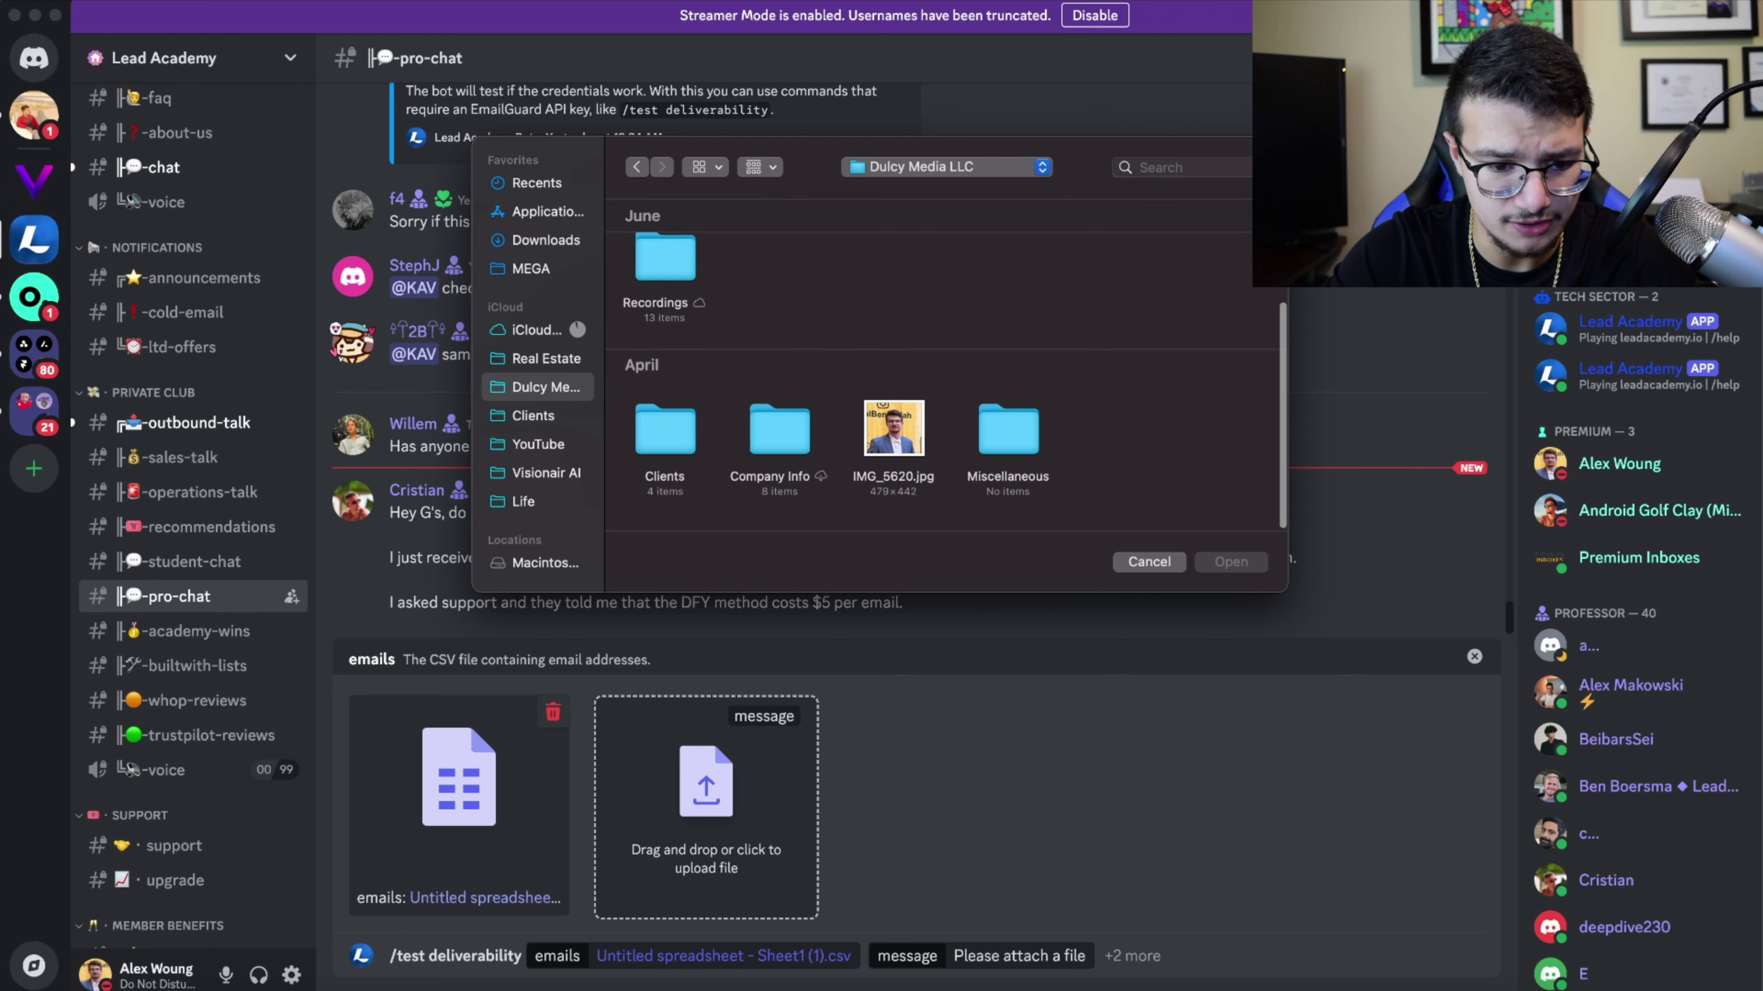
scroll(944, 388, up, 3)
click(537, 329)
scroll(944, 377, down, 5)
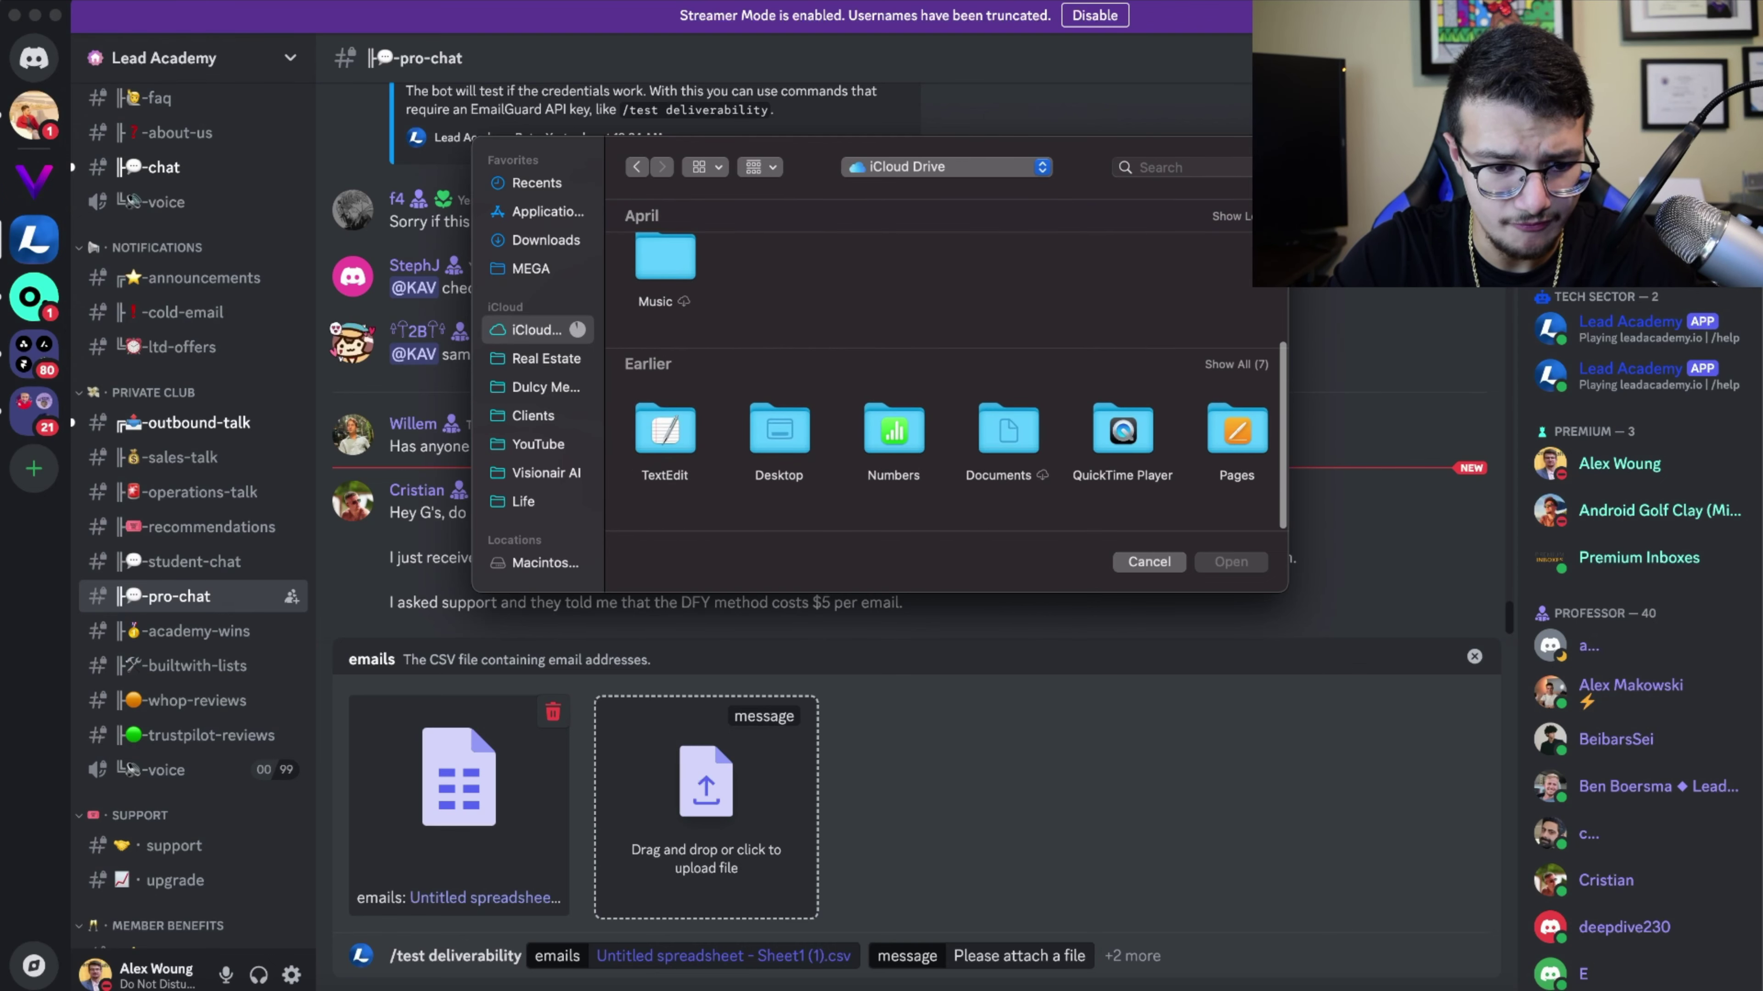
double_click(779, 451)
double_click(664, 281)
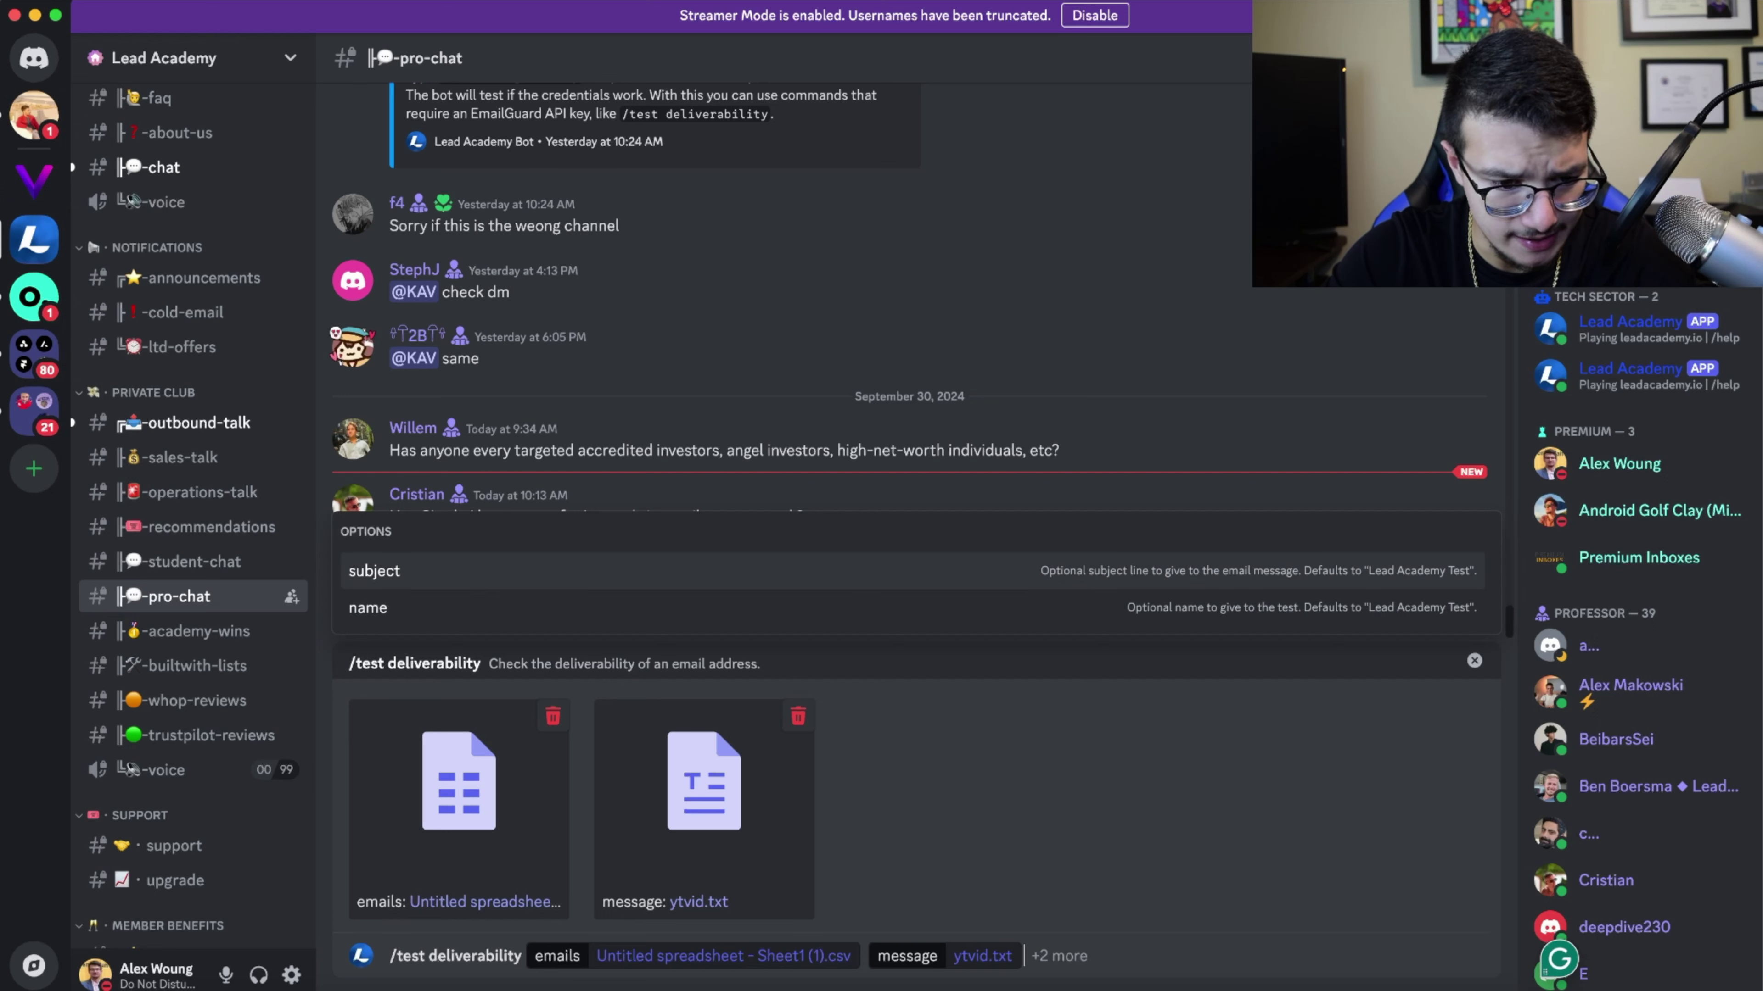
key(Tab)
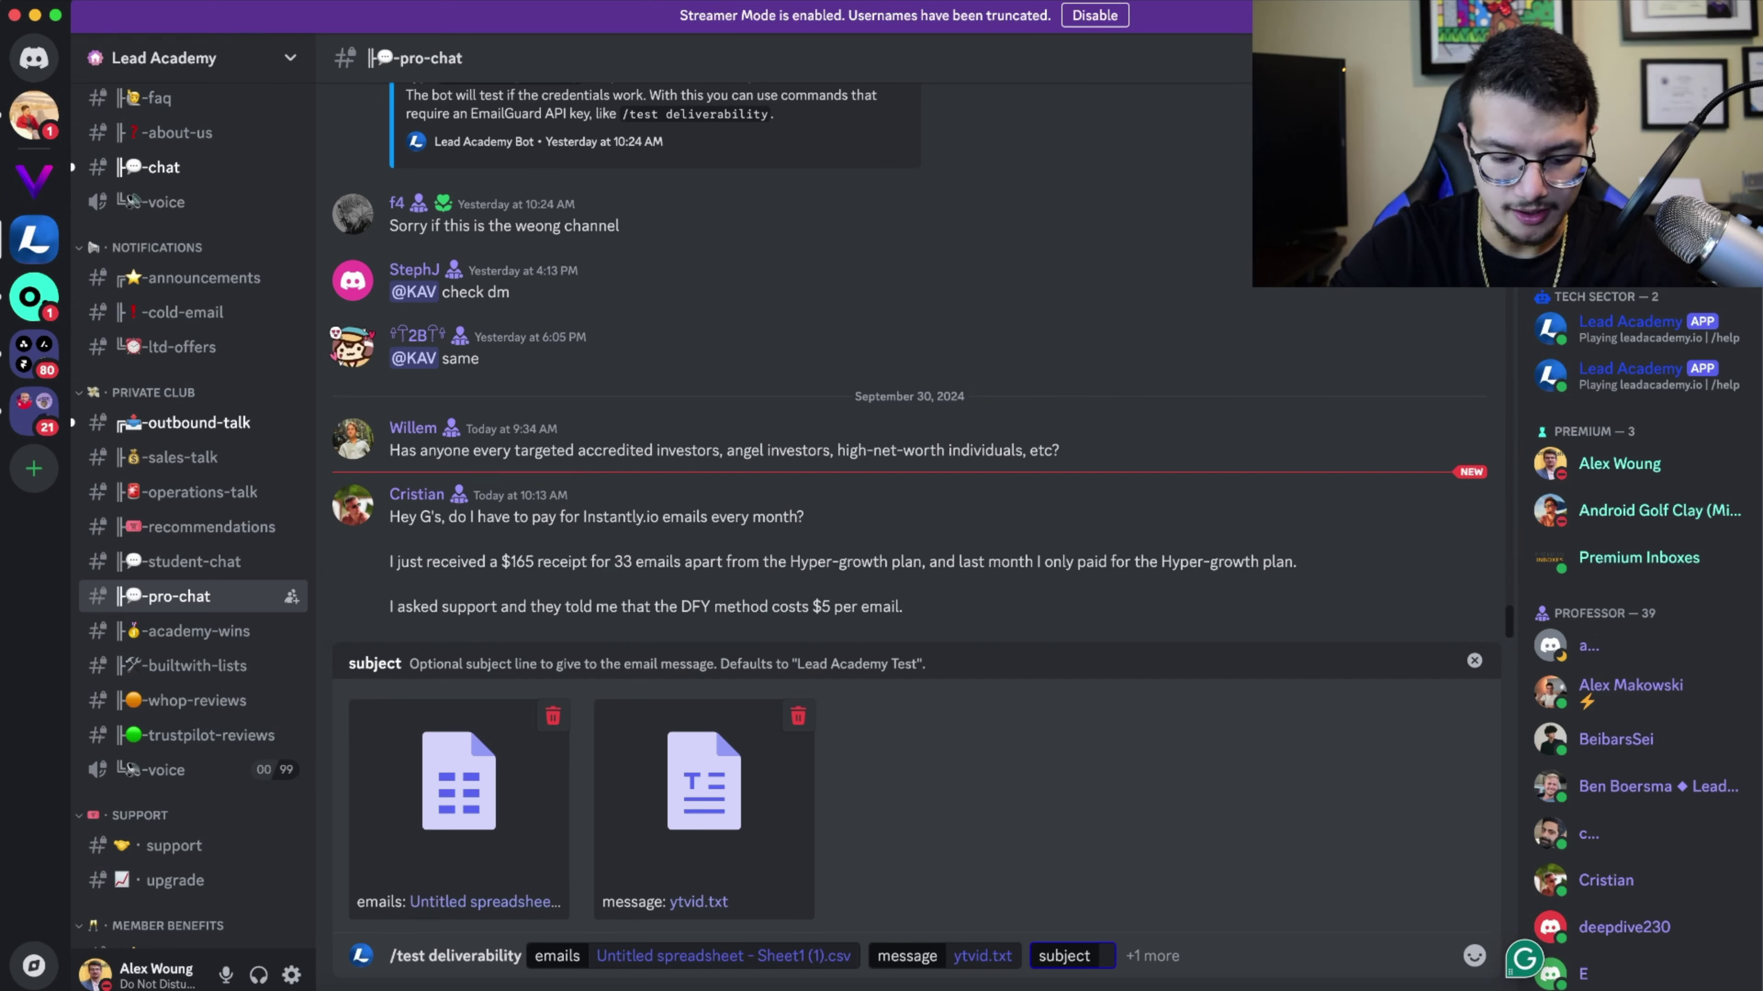
text(W)
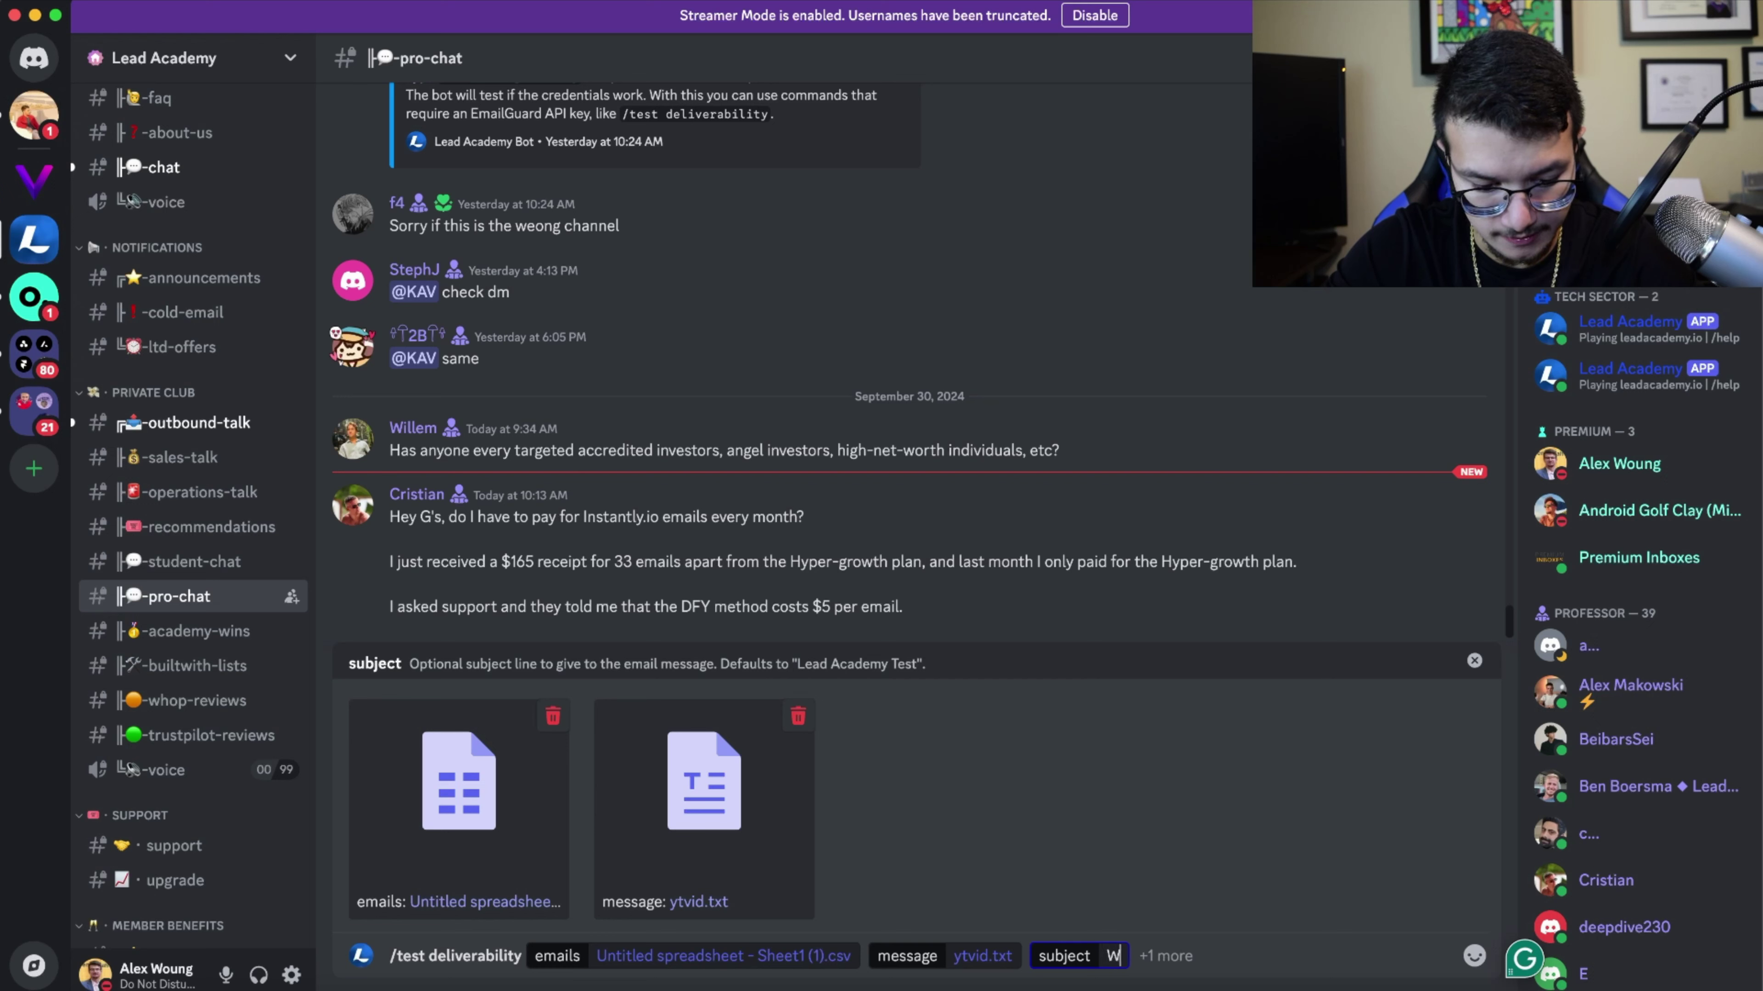
text(ould automation)
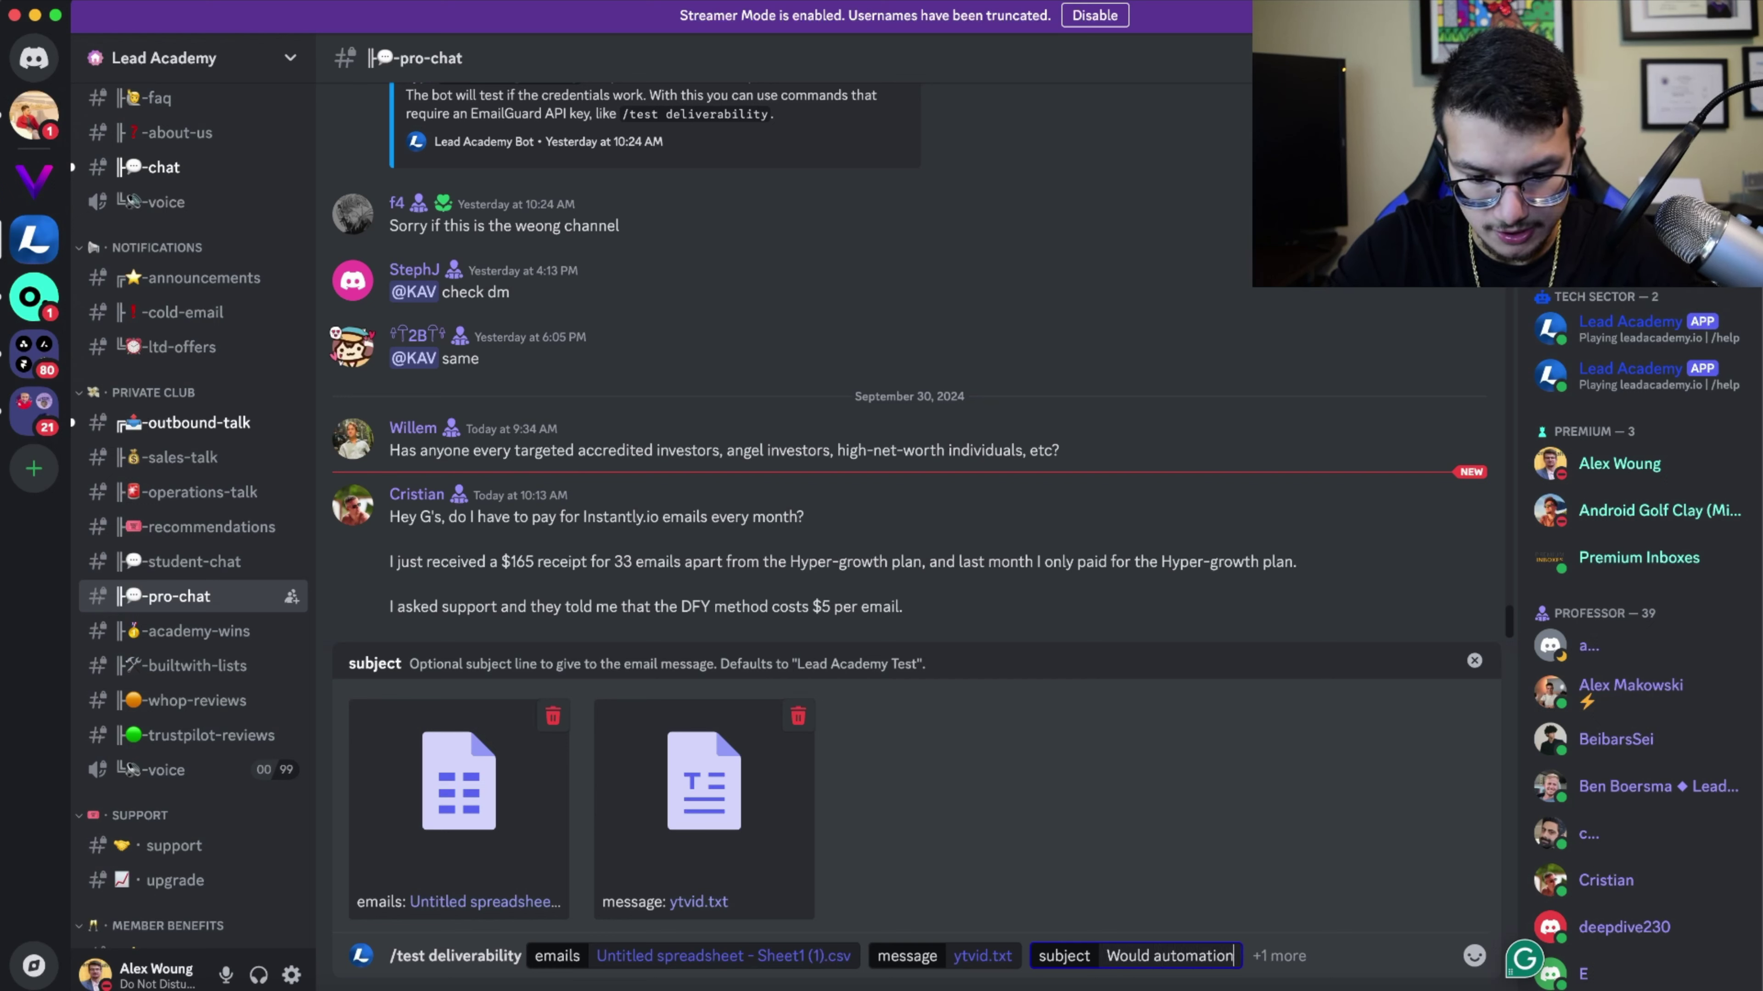
key(BackSpace)
key(BackSpace)
key(BackSpace)
key(BackSpace)
key(BackSpace)
key(BackSpace)
key(BackSpace)
key(BackSpace)
key(BackSpace)
key(BackSpace)
key(BackSpace)
key(BackSpace)
key(BackSpace)
key(BackSpace)
key(BackSpace)
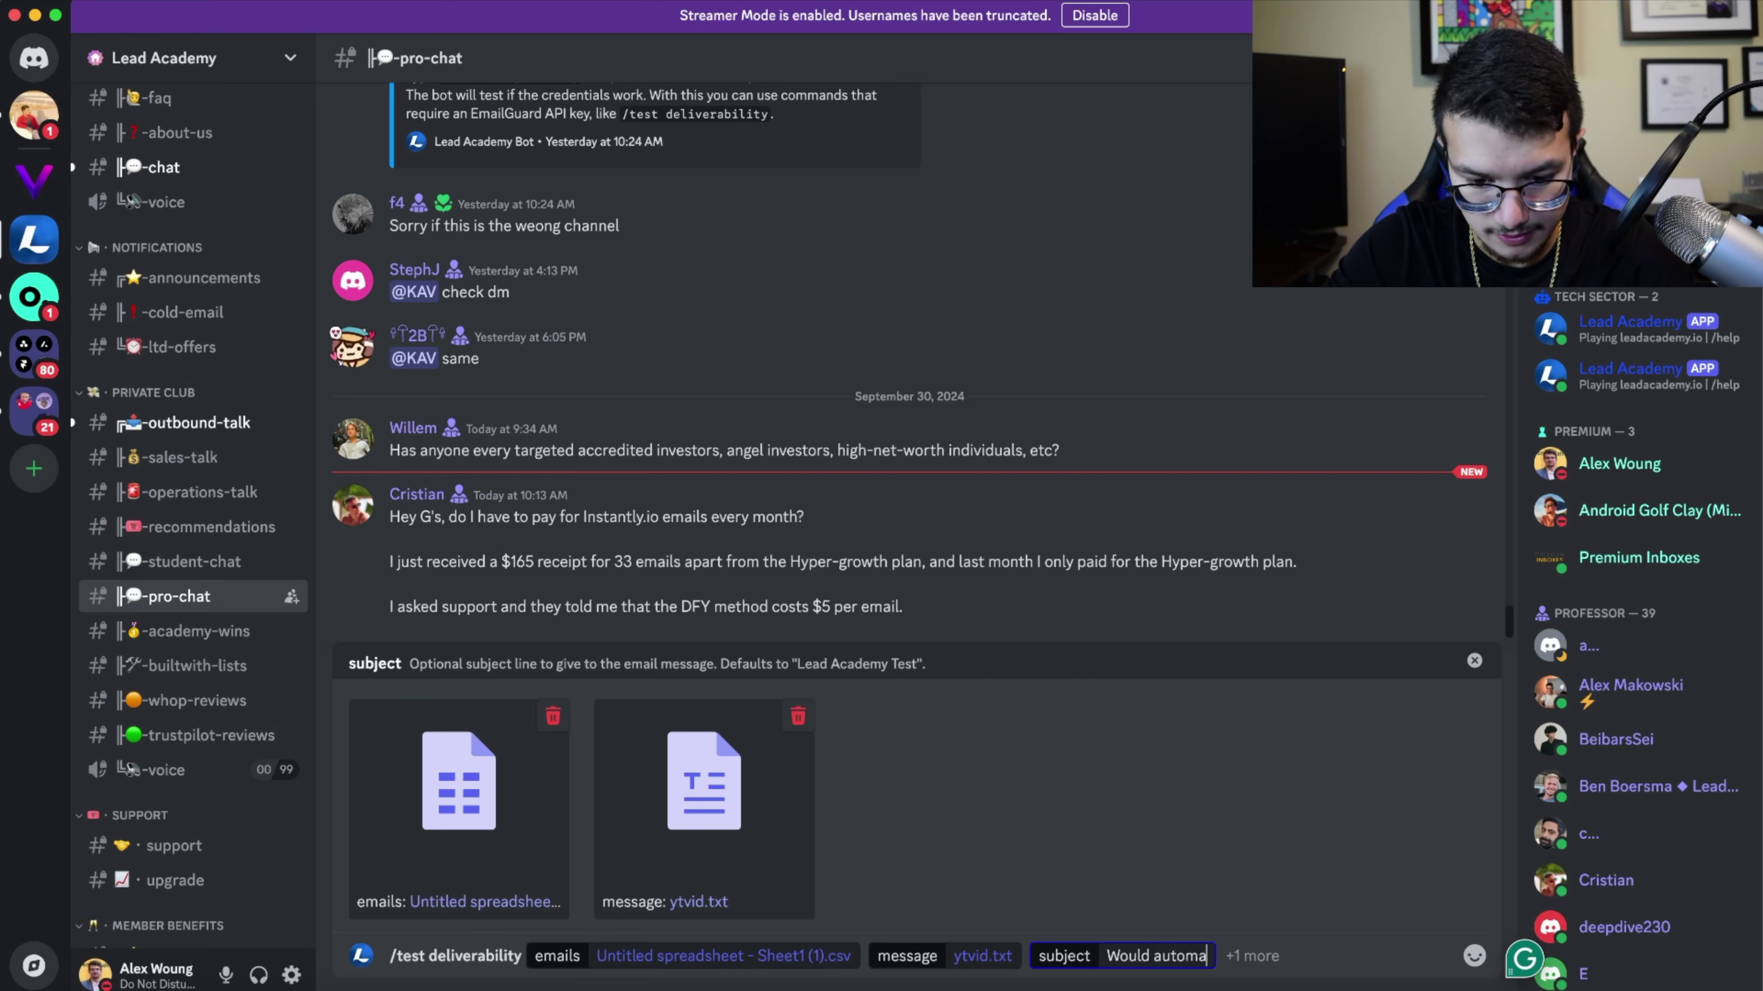
key(BackSpace)
key(BackSpace)
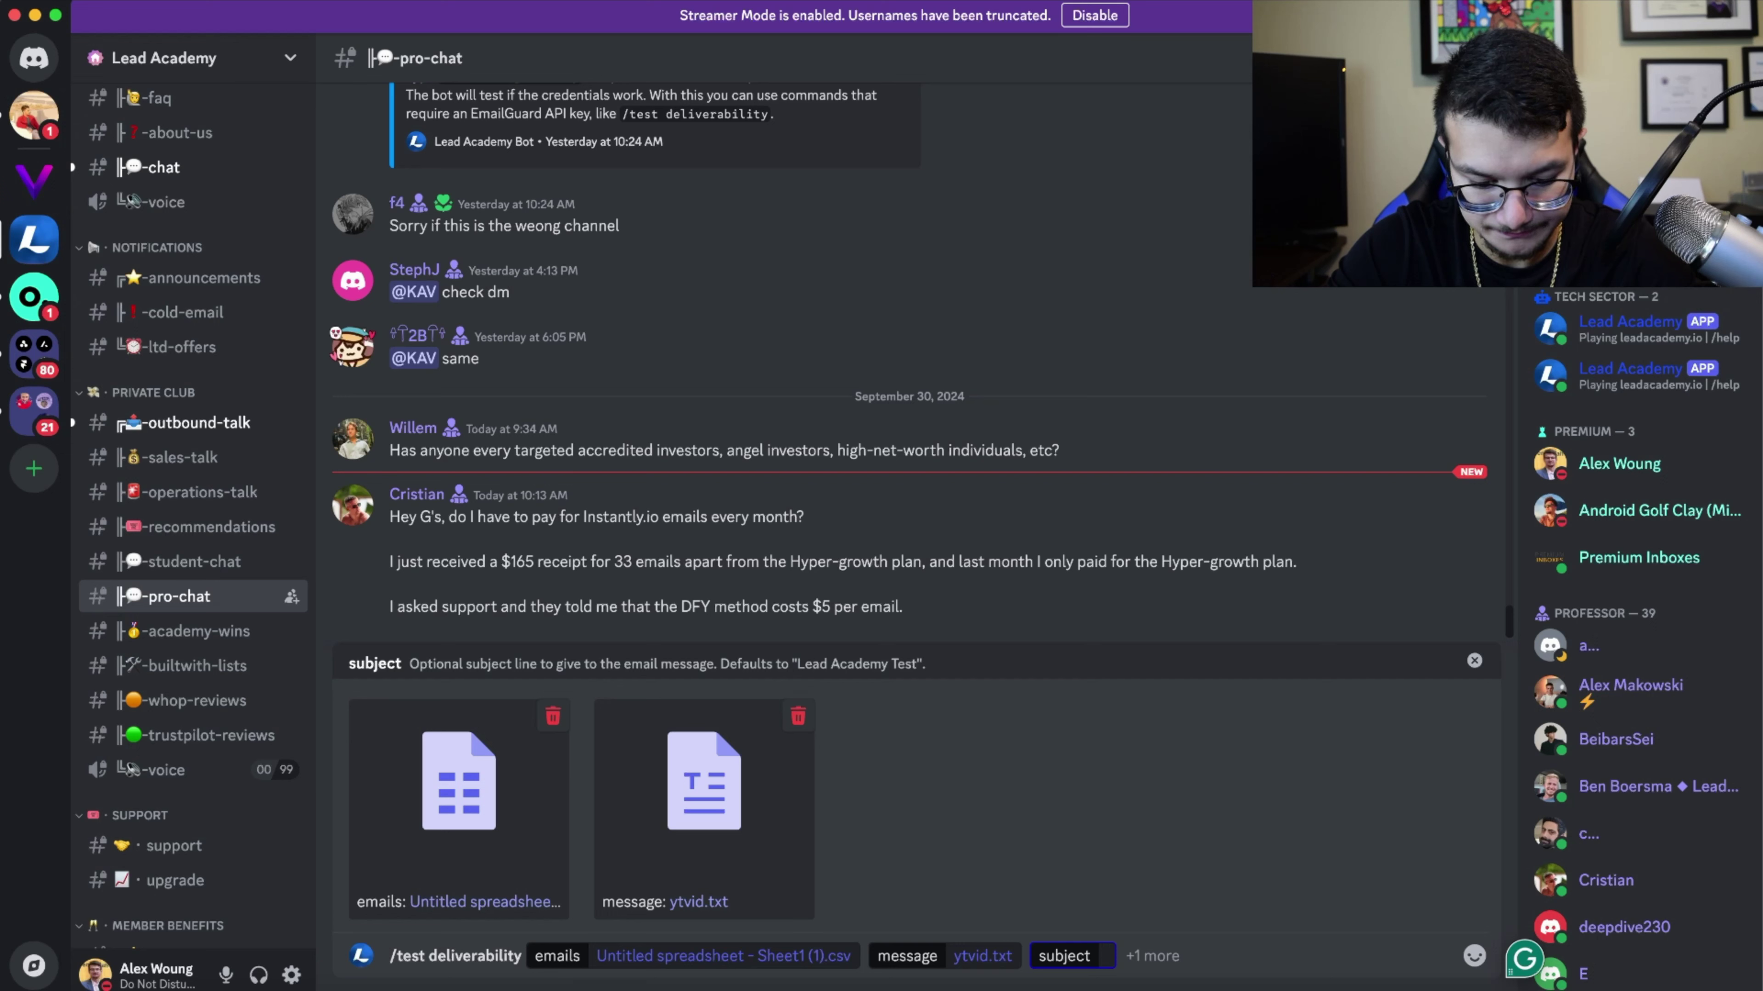
- Set the test email's subject to "Our receptionist's responsibilities", accepting the suggested spelling corrections
text(Our re)
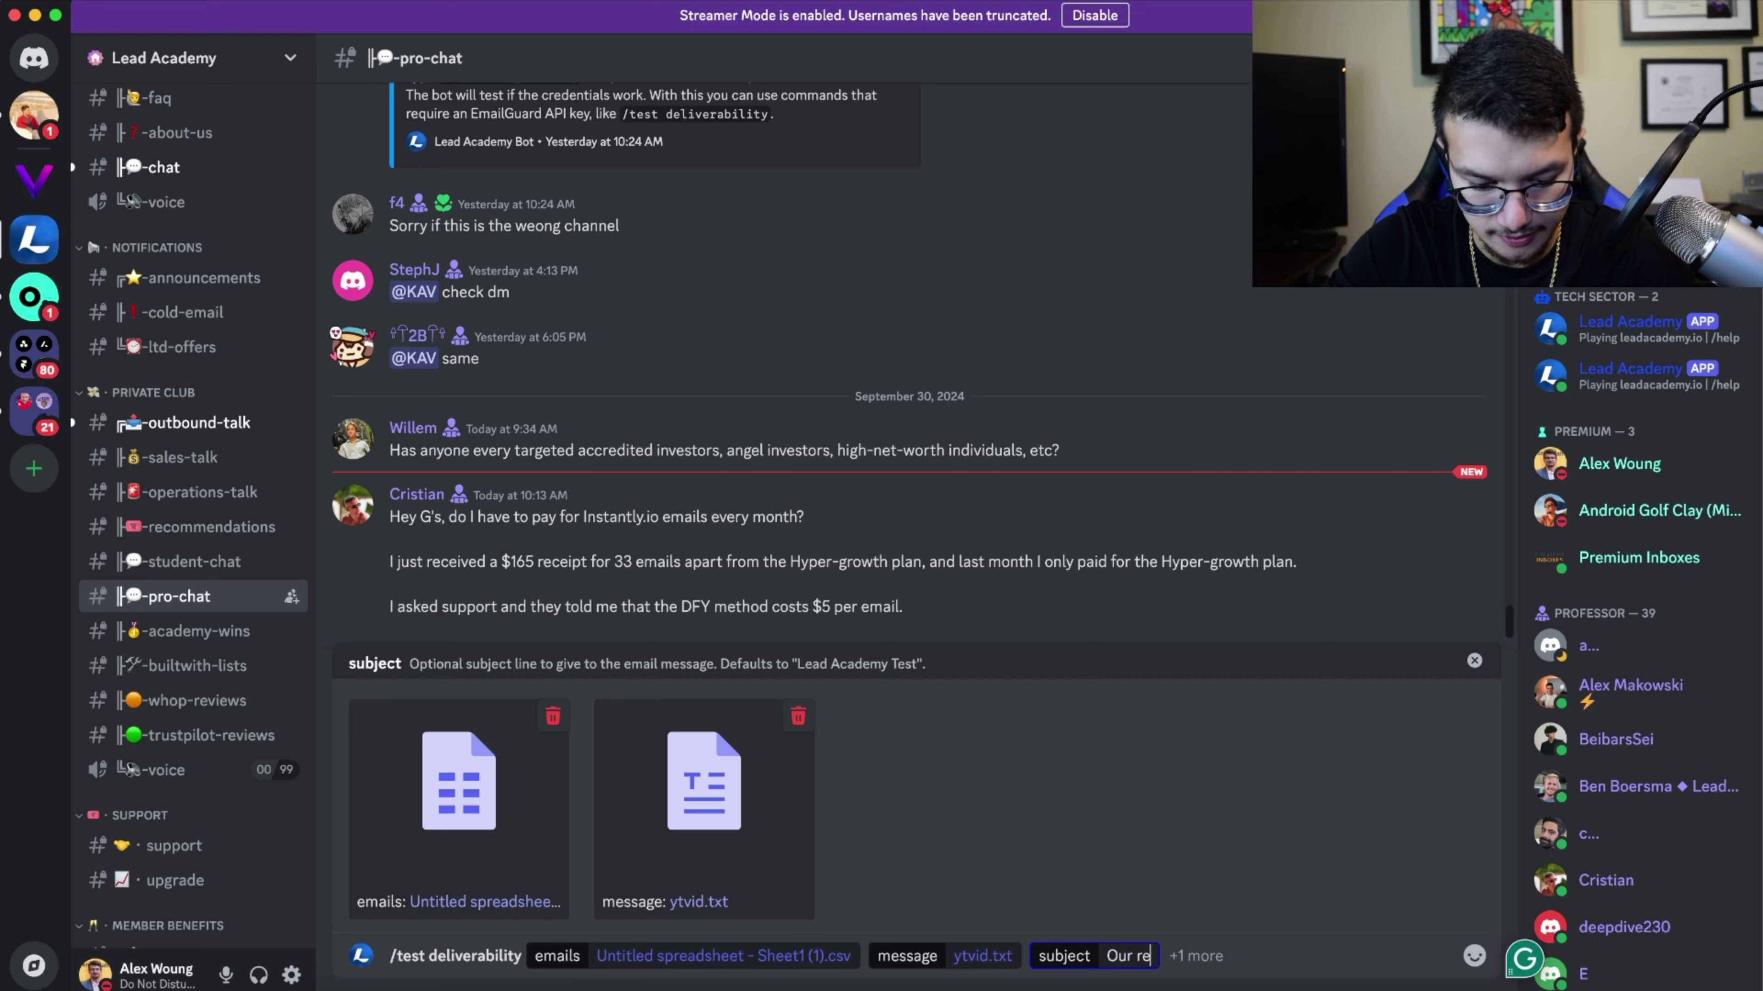
text(cepist)
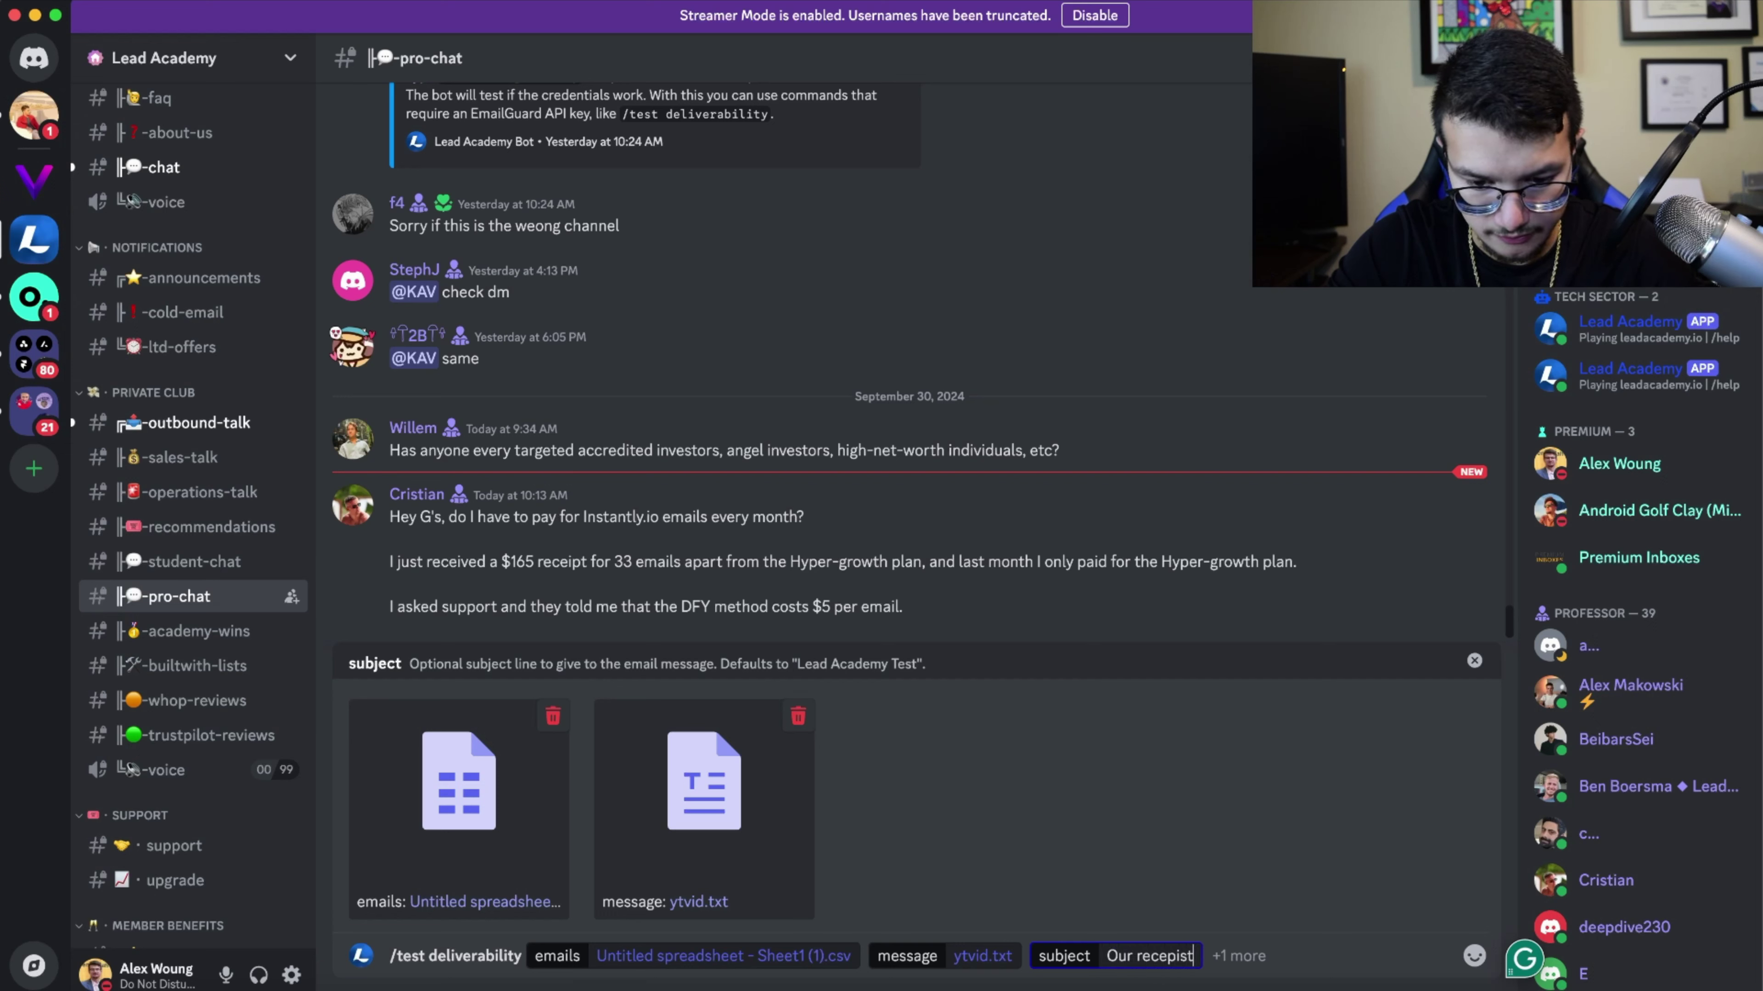
text(ionst)
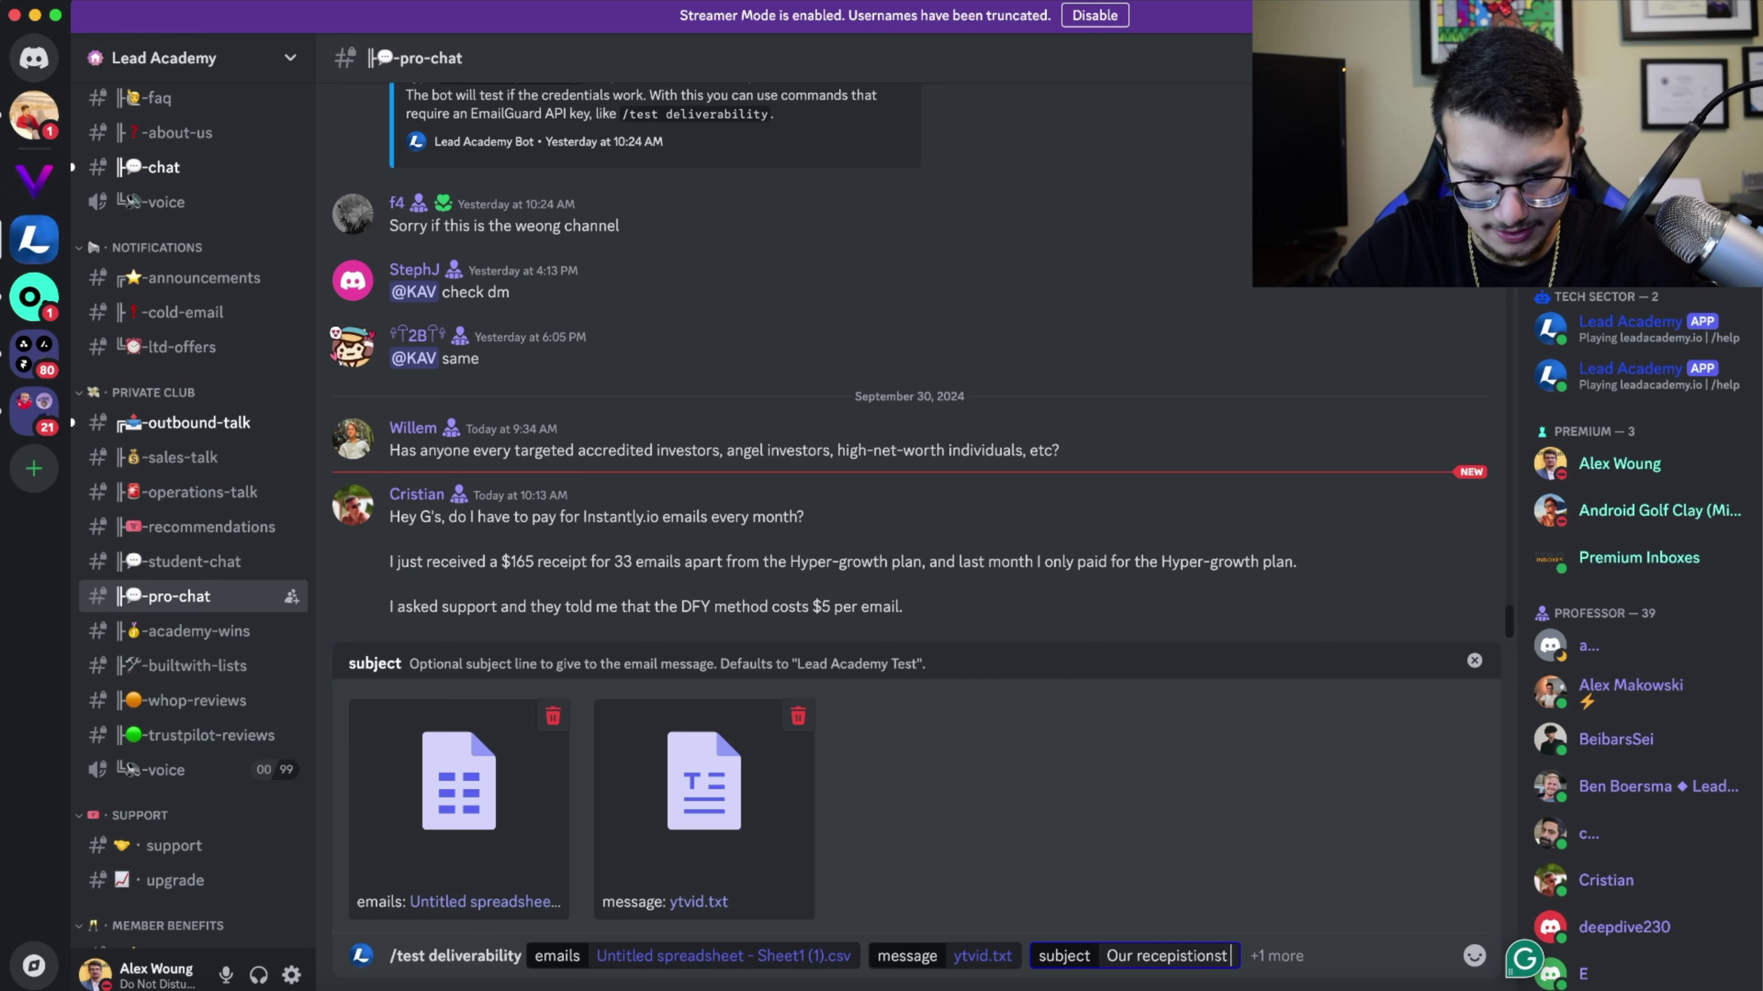
text('s responsiblities)
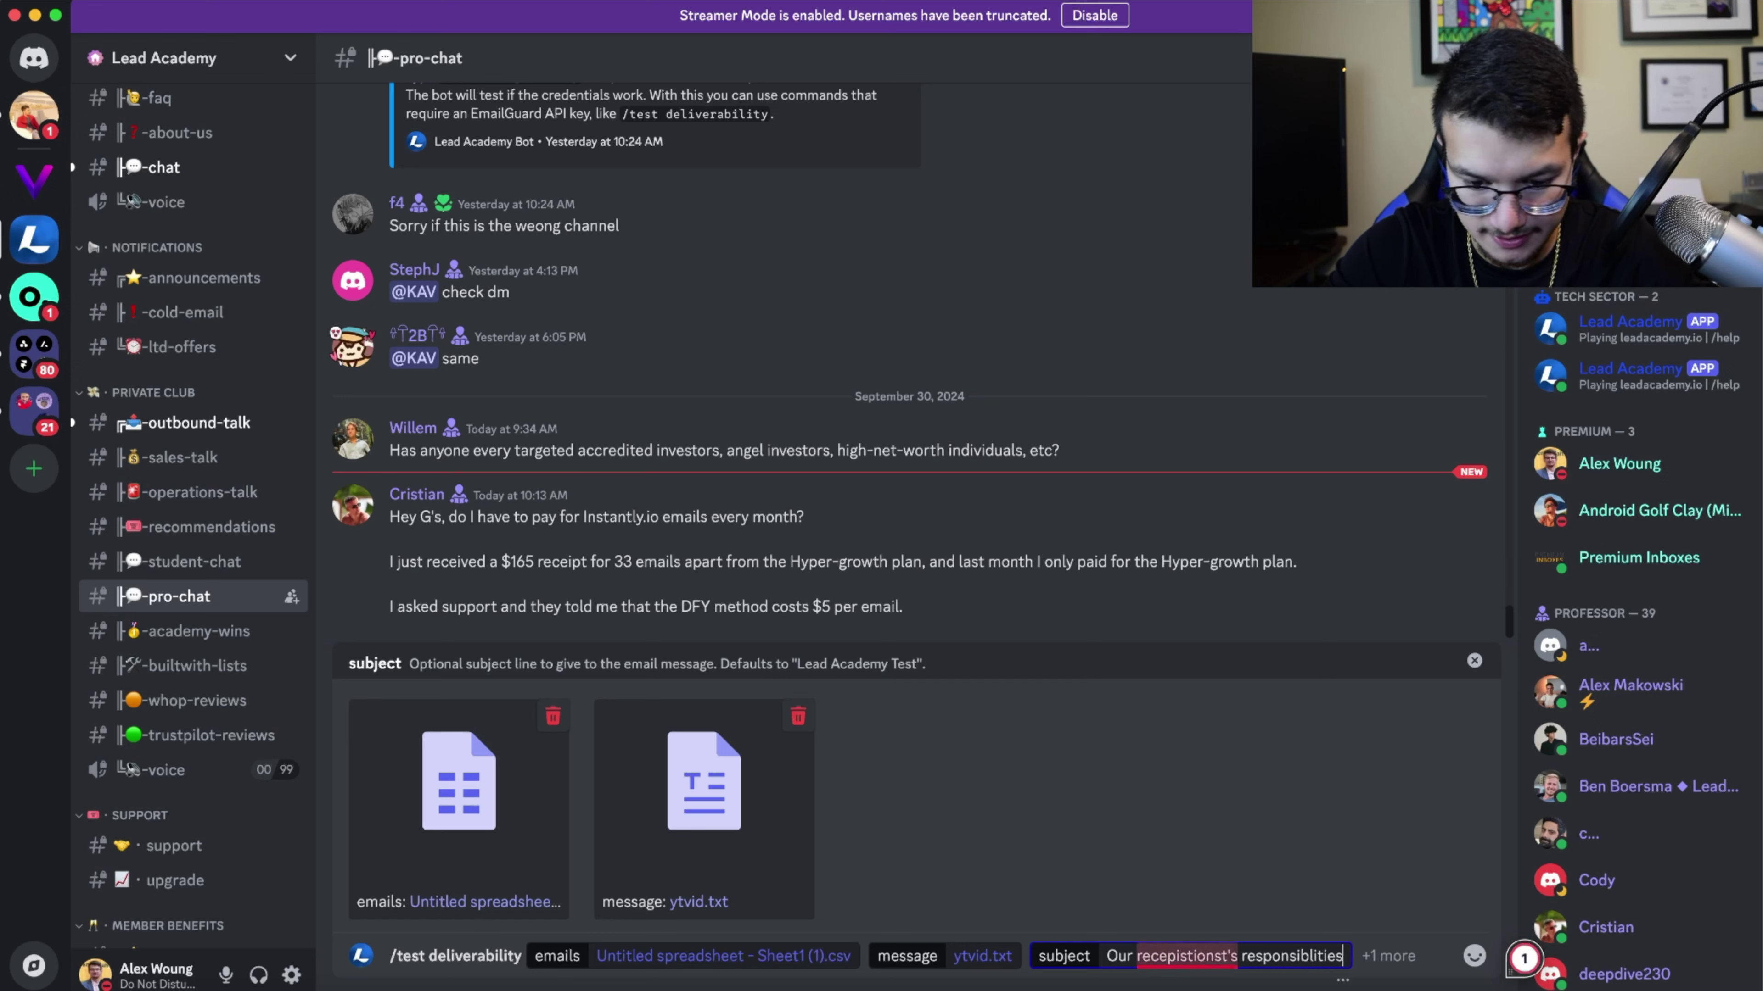
click(1187, 956)
click(1295, 956)
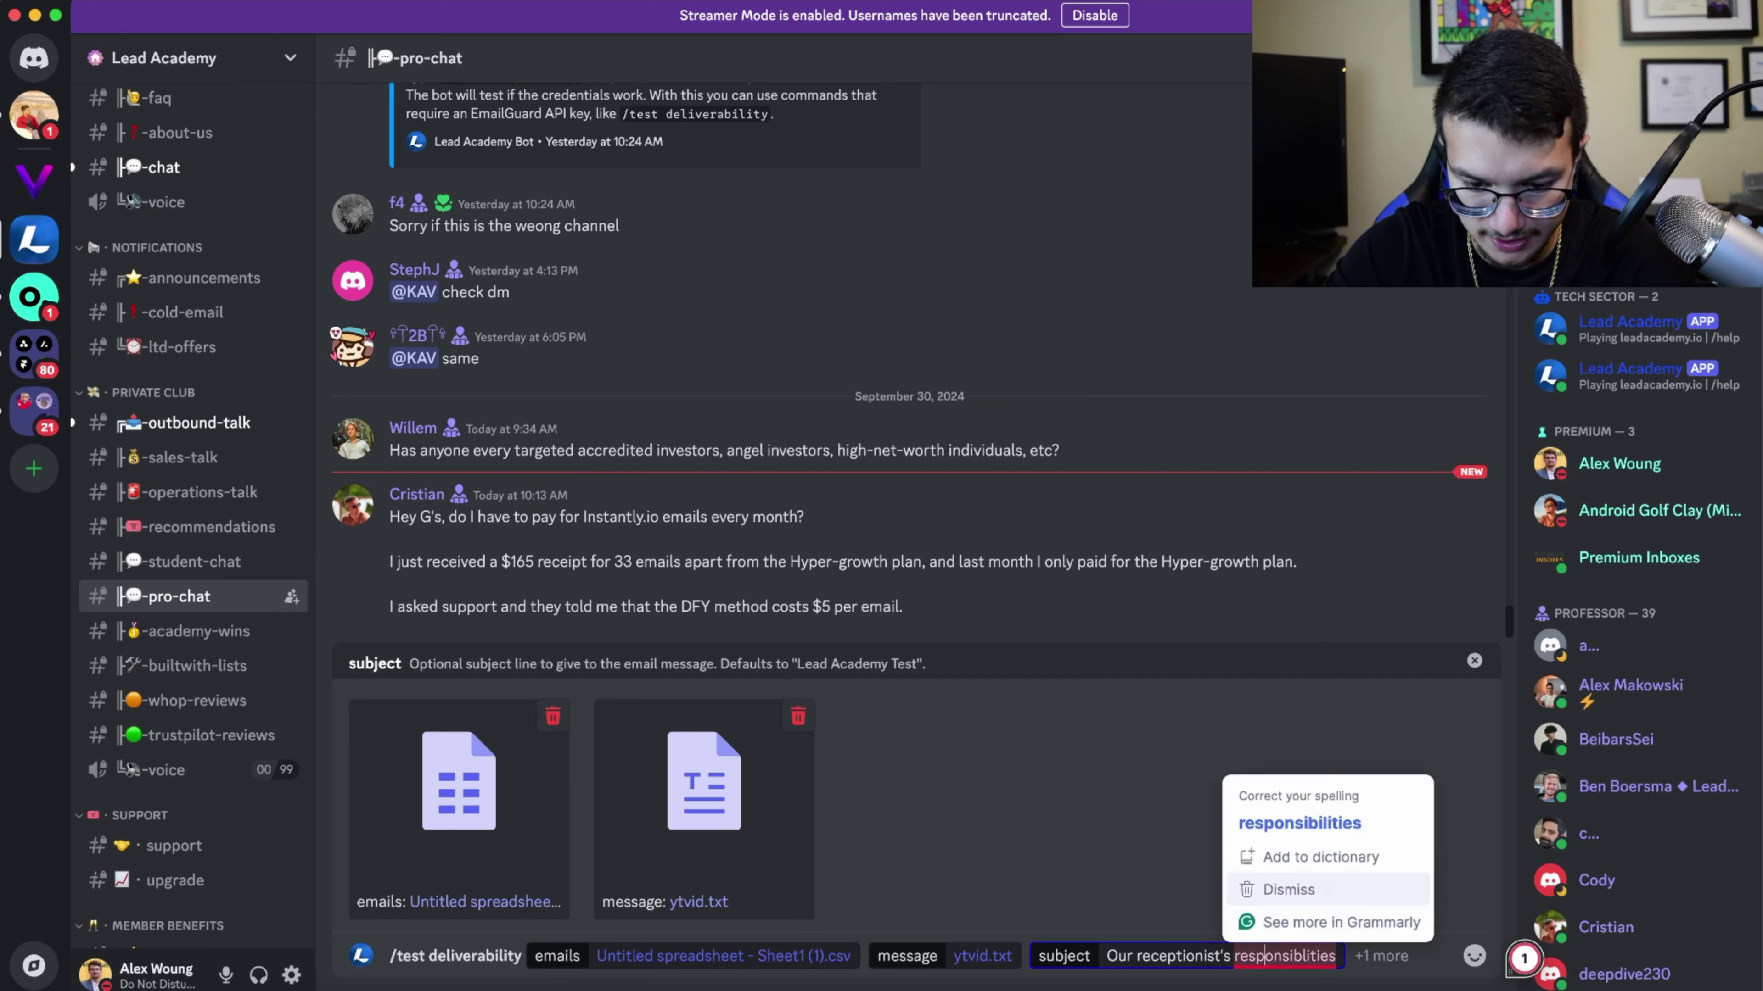
click(1270, 824)
click(1351, 956)
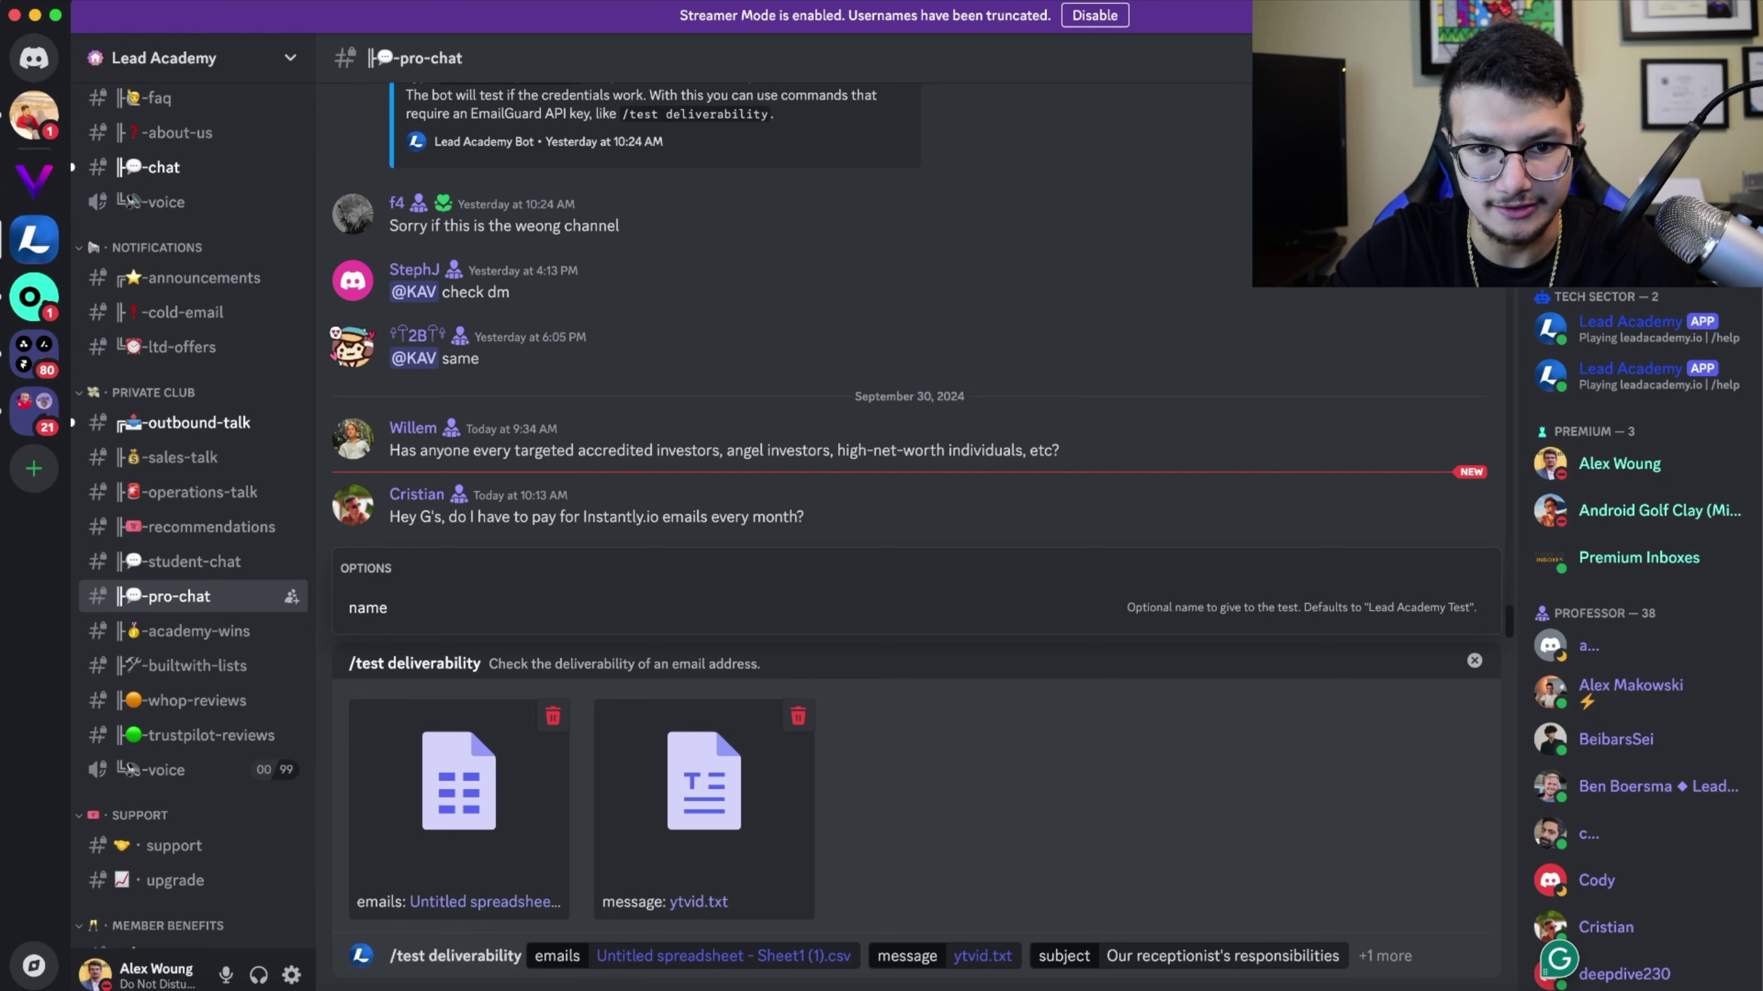
- Add the optional name "Visionair Email Test" to the deliverability command and send it
key(Tab)
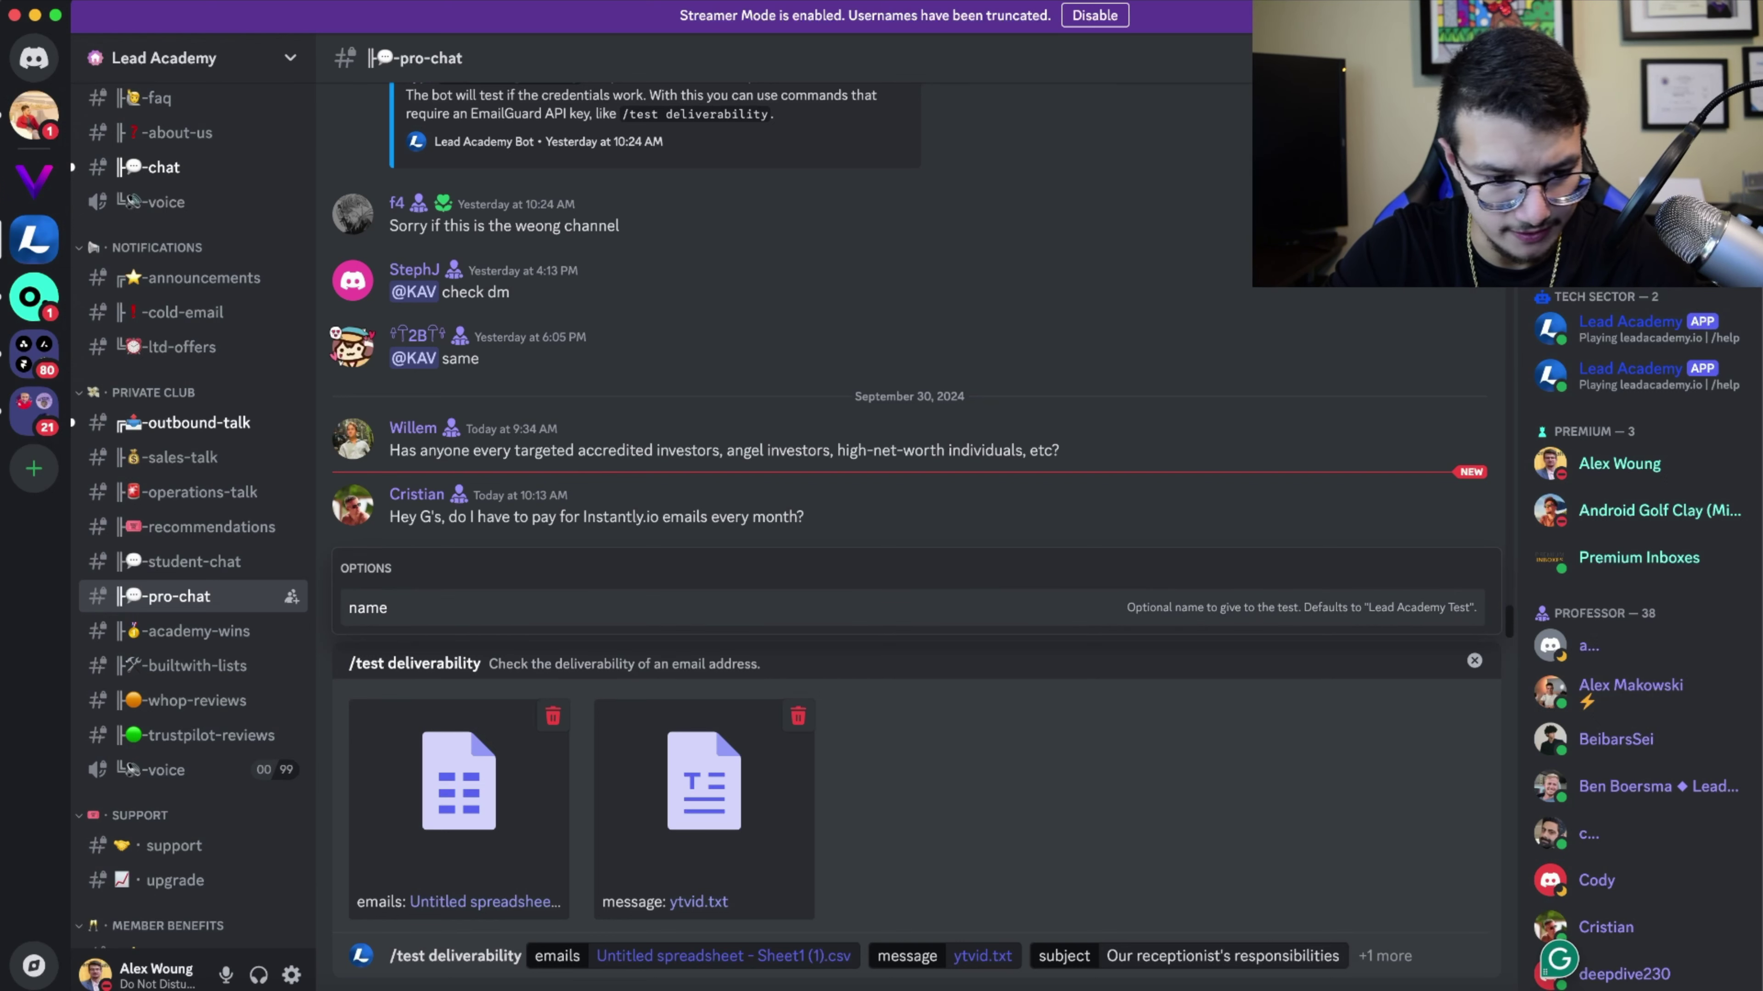
key(Tab)
text(Visionair)
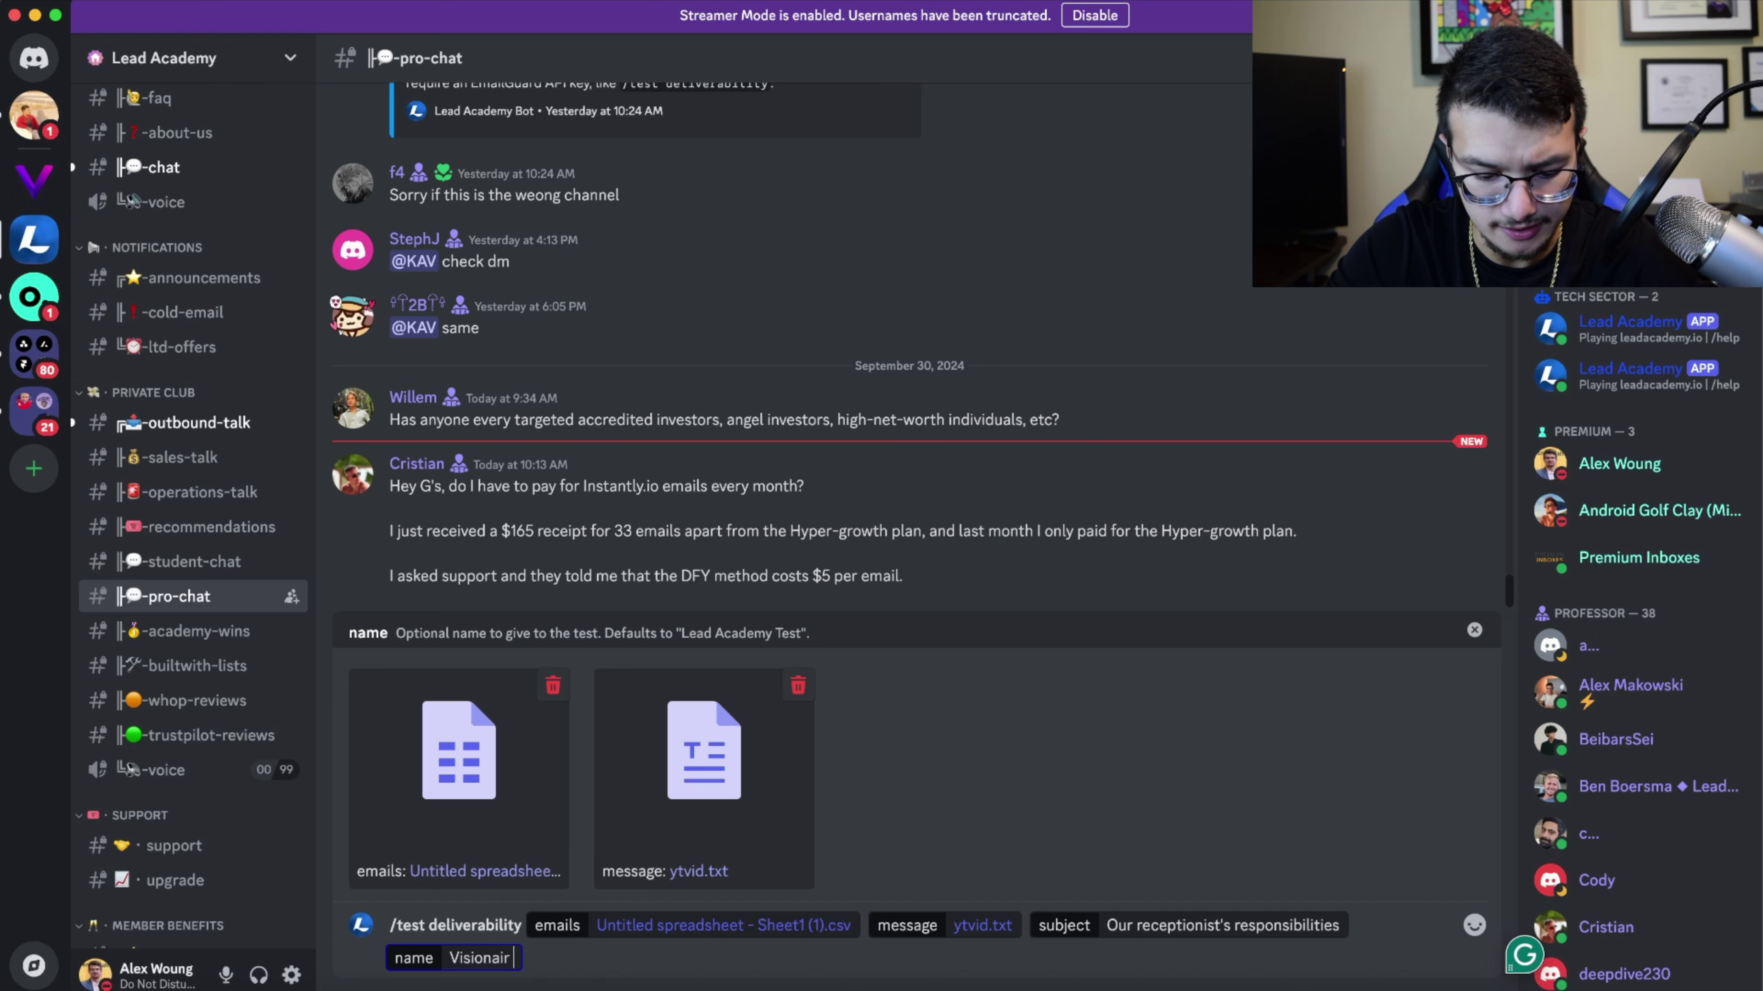
text( Email Test)
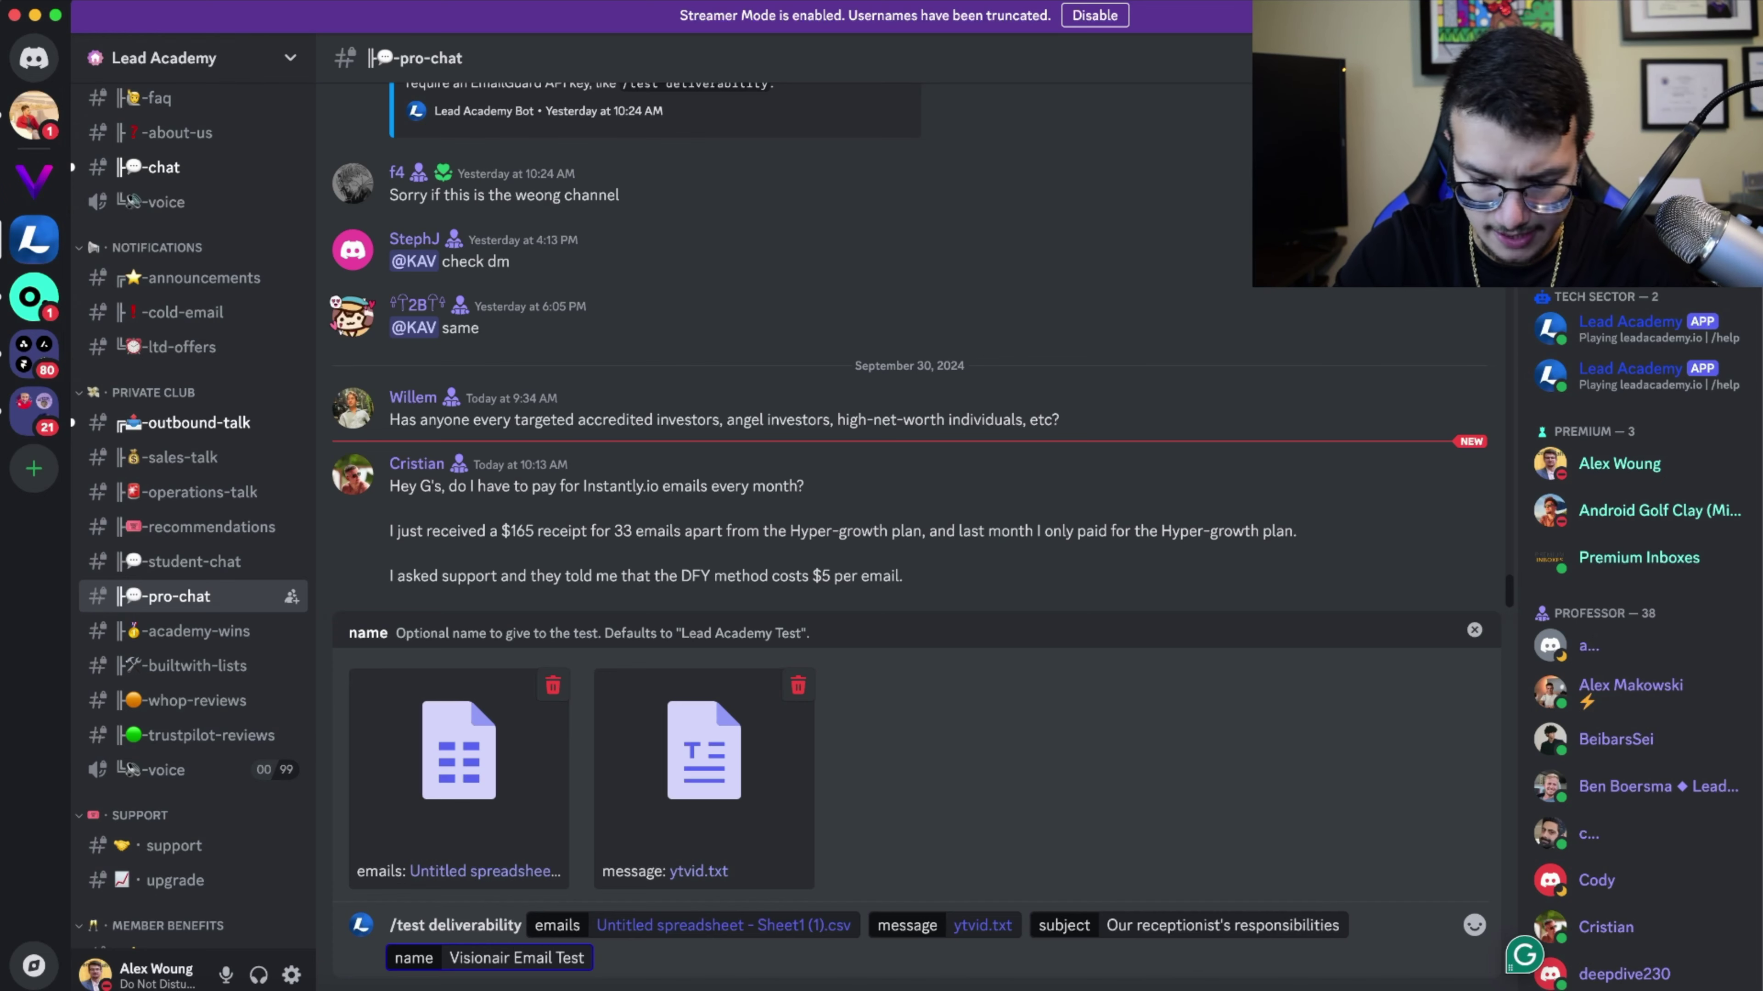
key(Return)
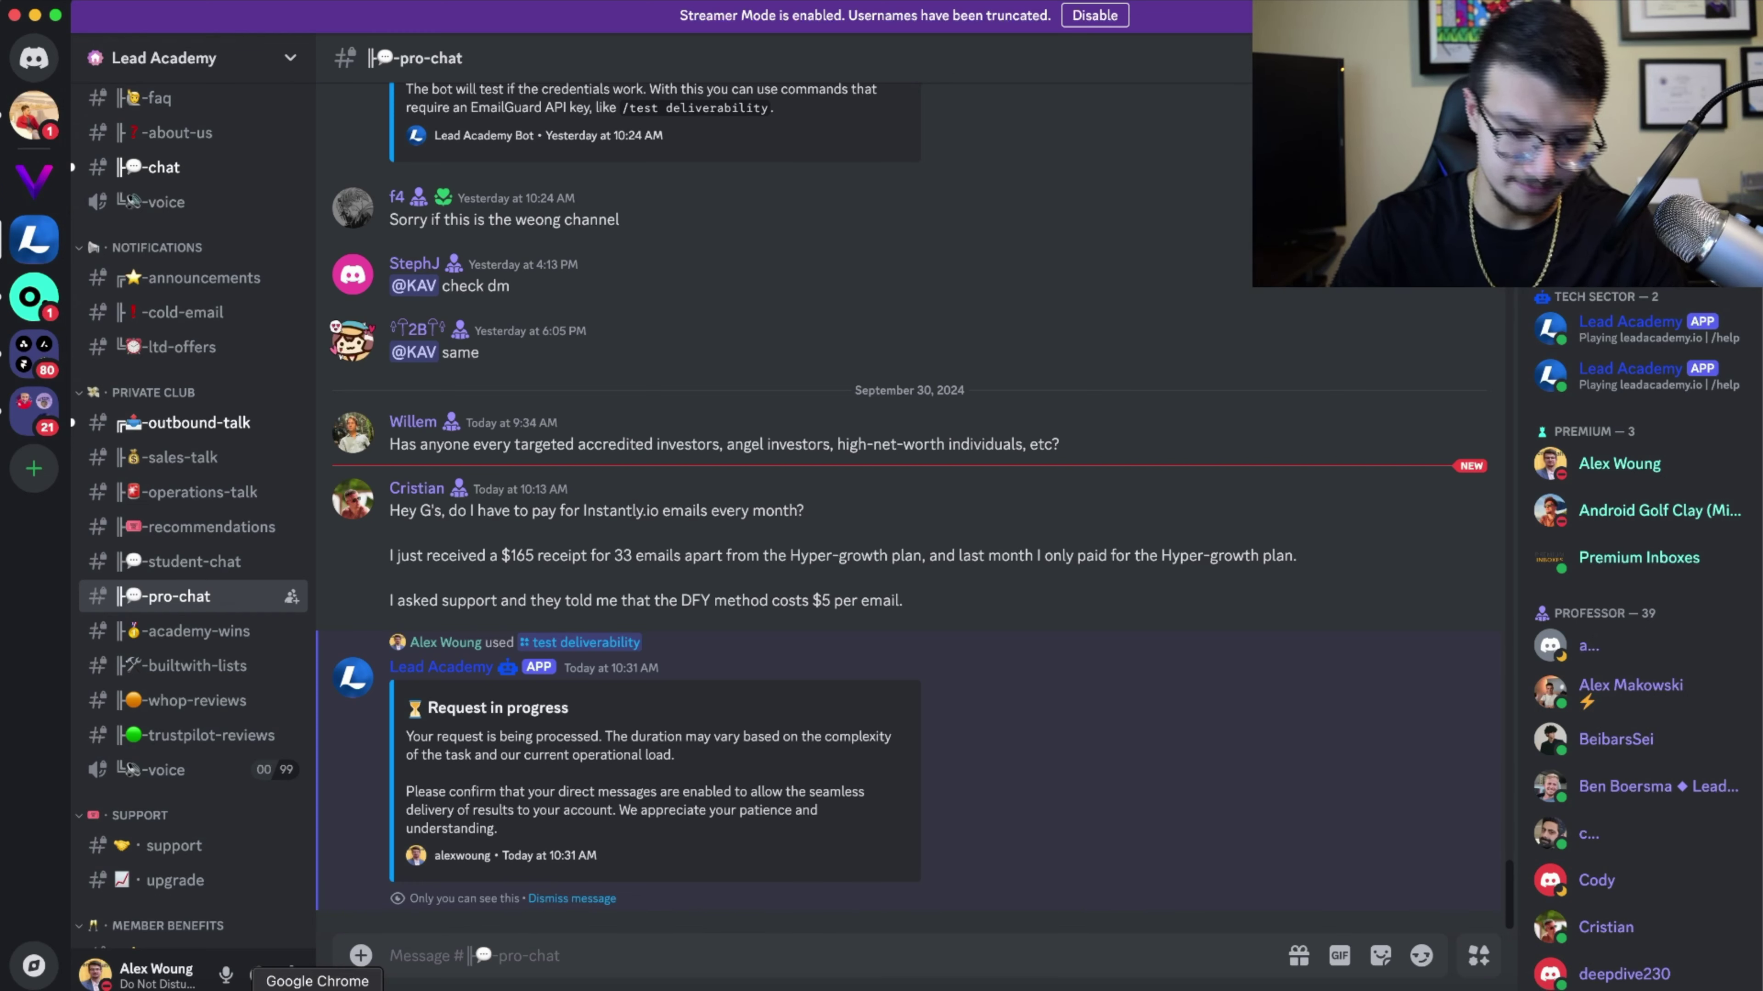
- Switch to Google Chrome and review the Visionair Email Test campaigns in Smartlead's campaign list
click(317, 989)
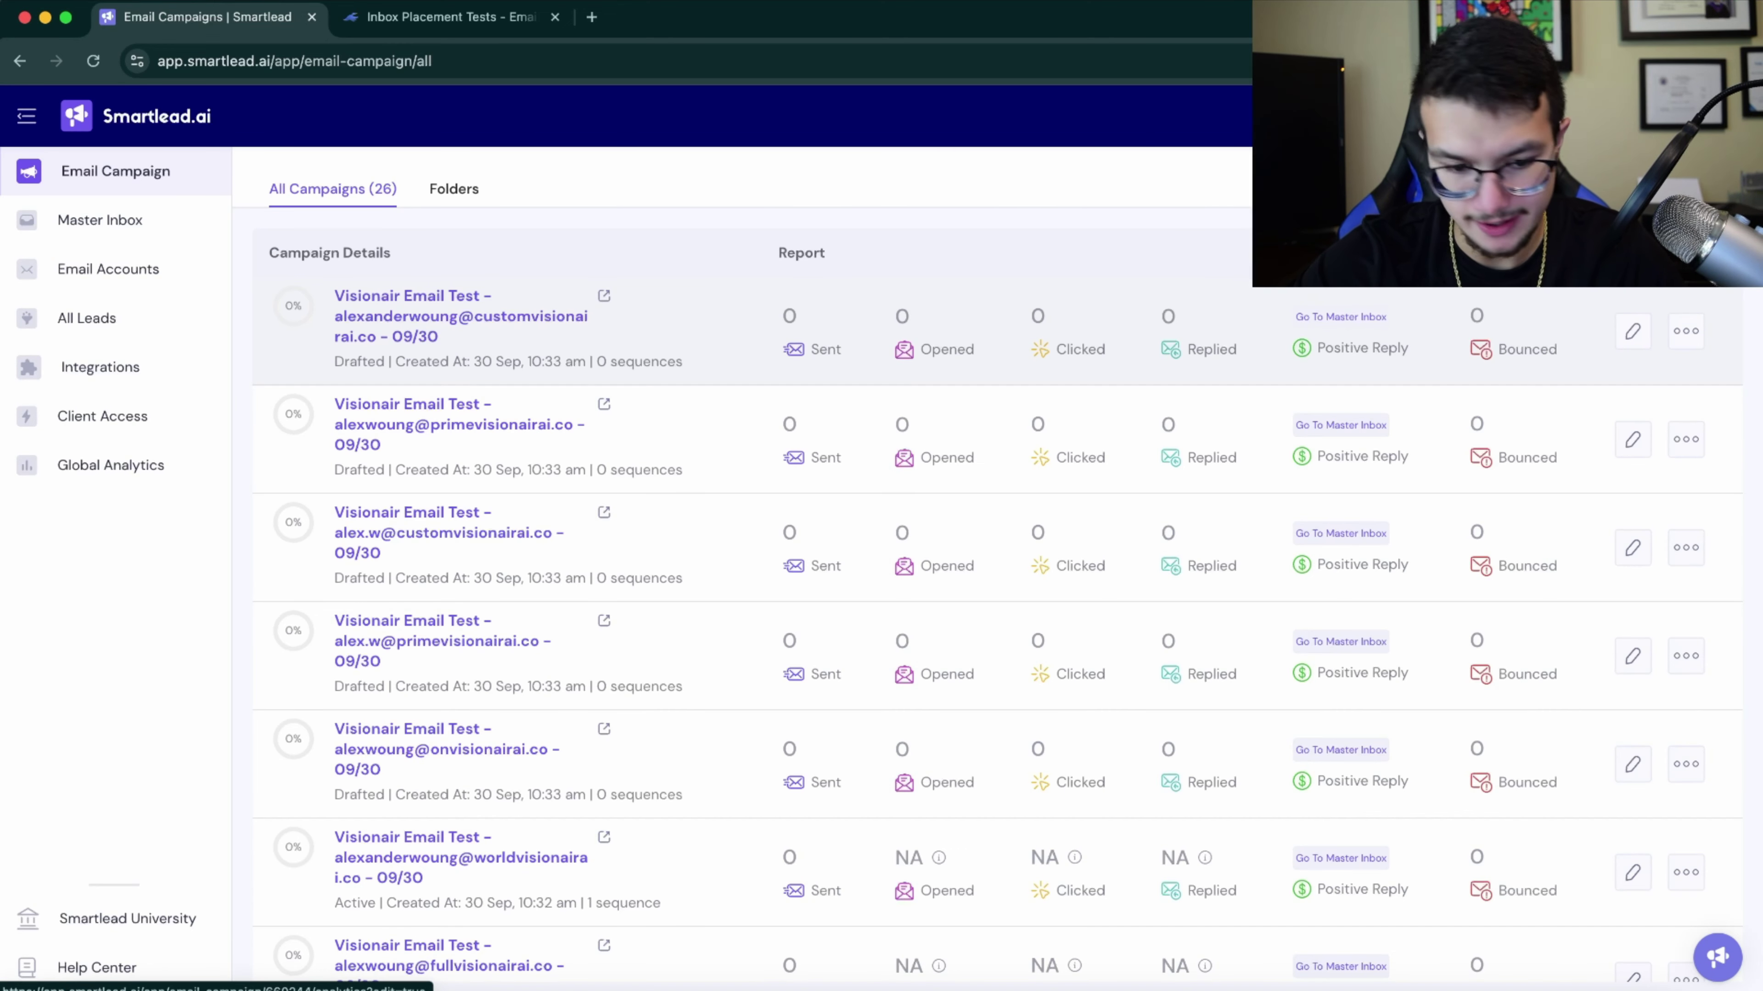
scroll(998, 542, down, 5)
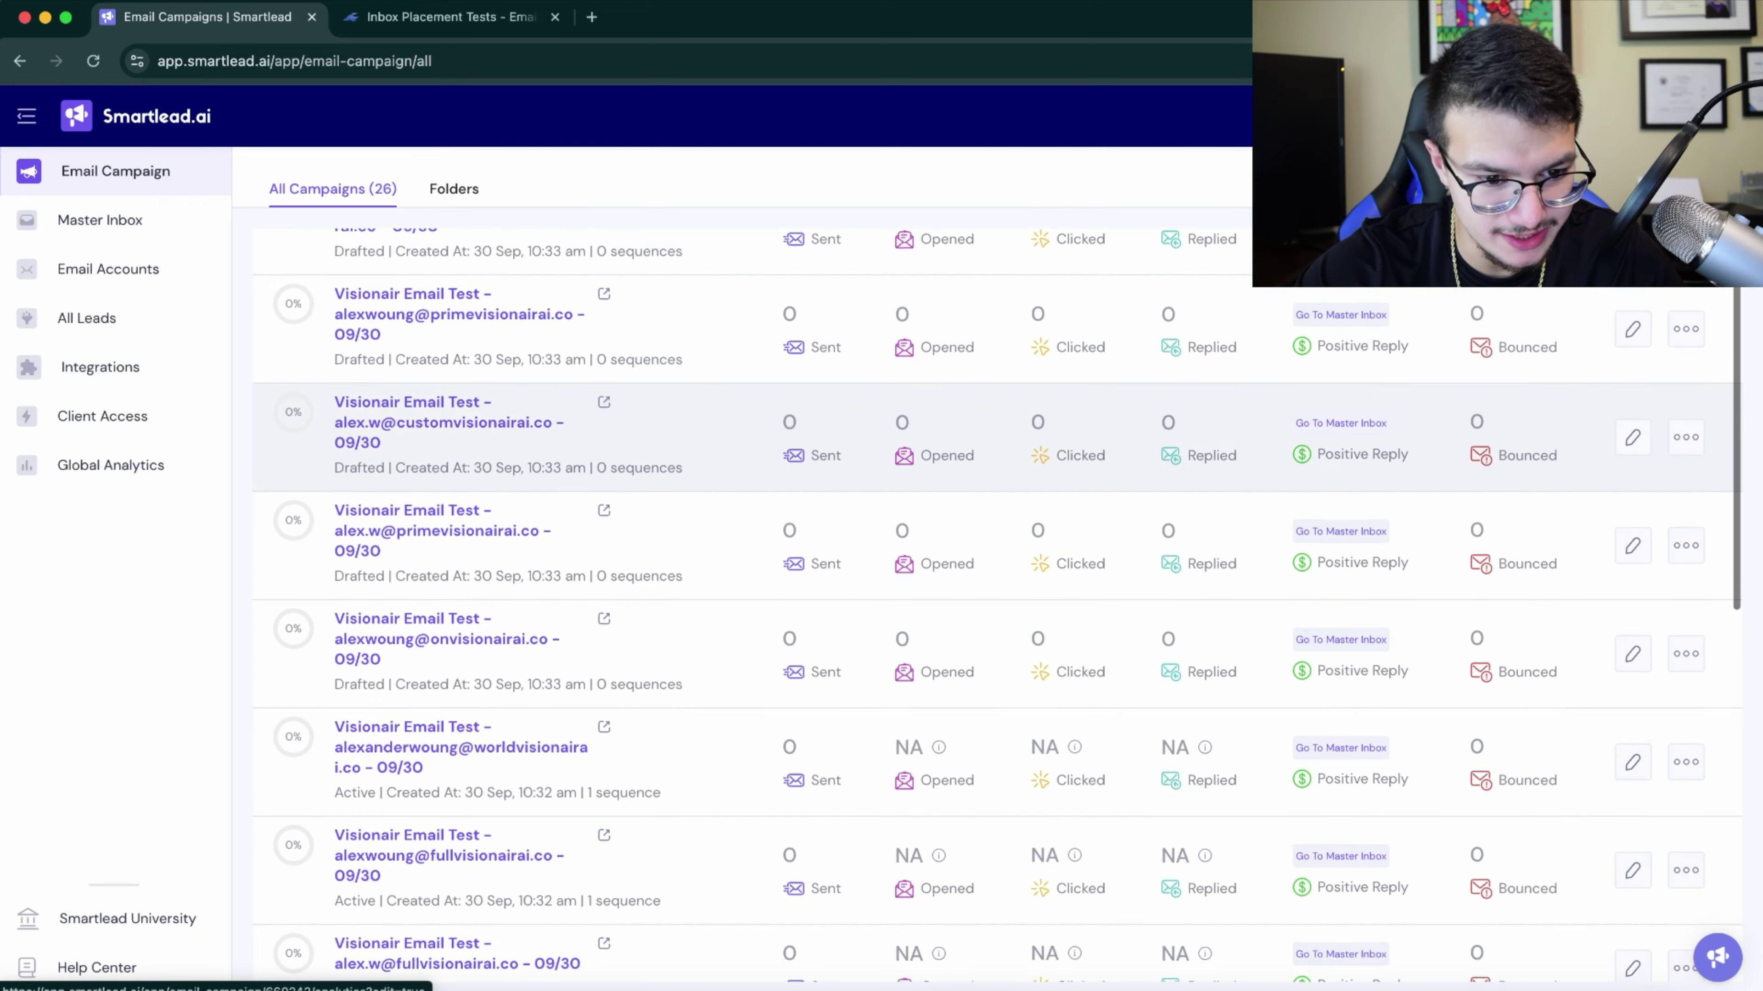
scroll(998, 722, down, 7)
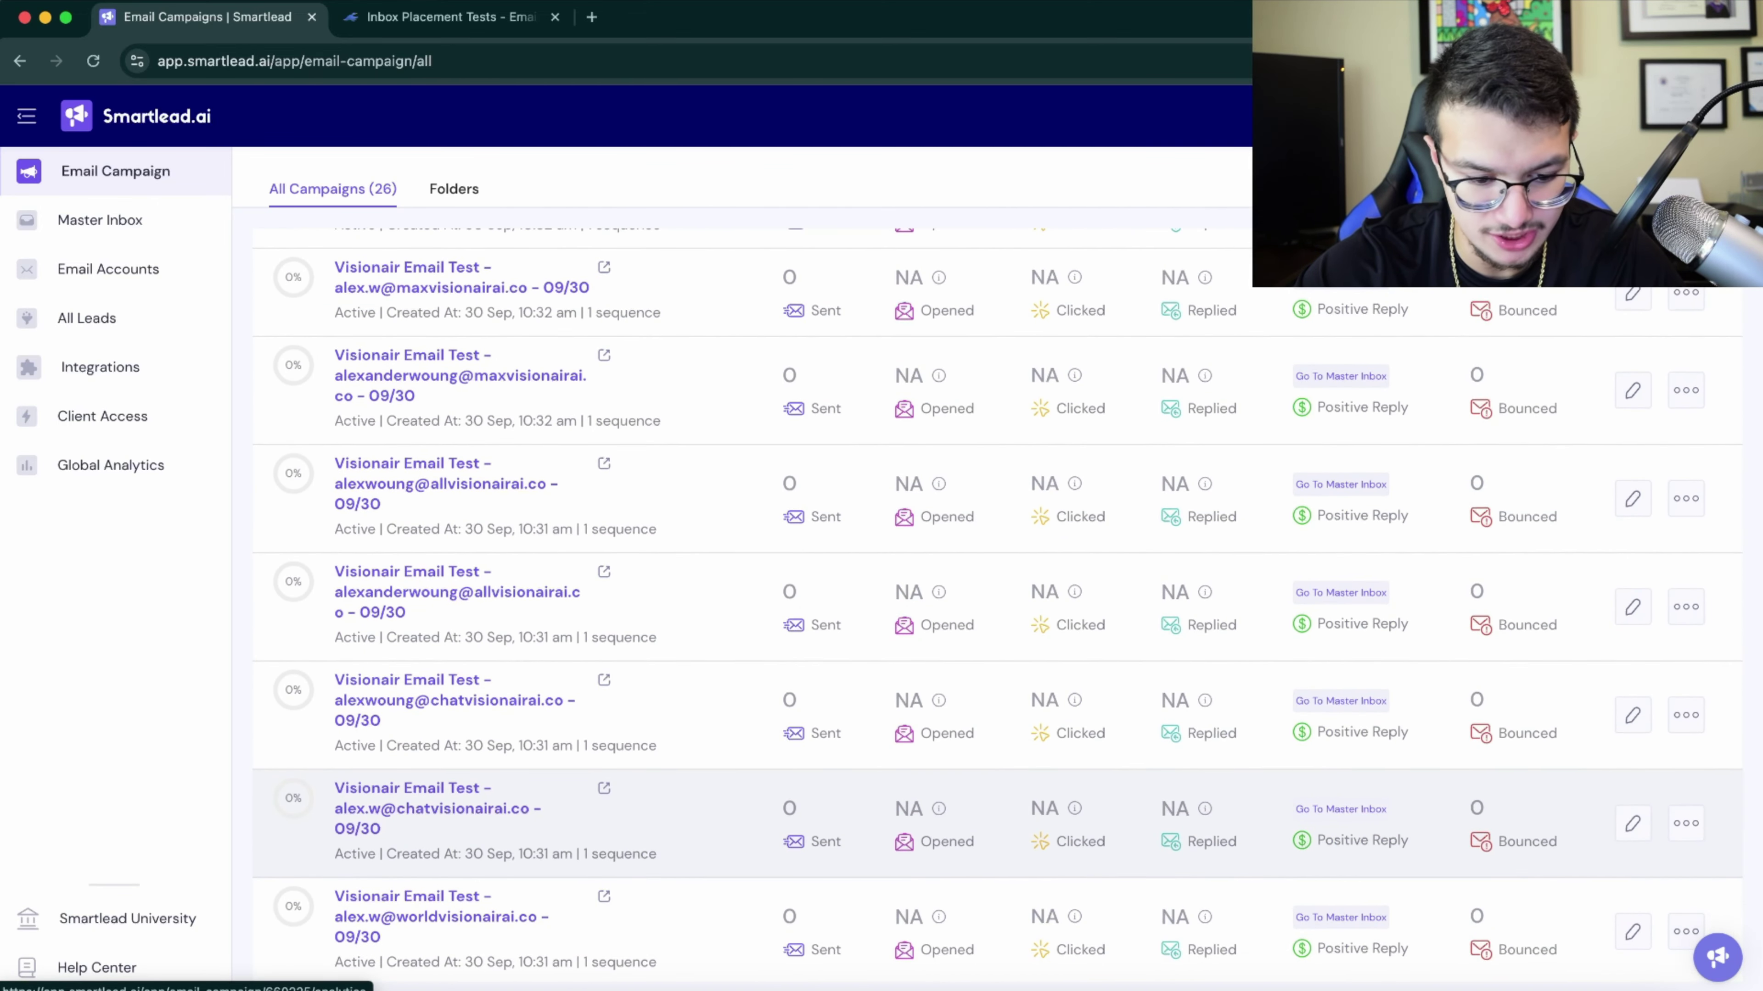
scroll(998, 833, up, 10)
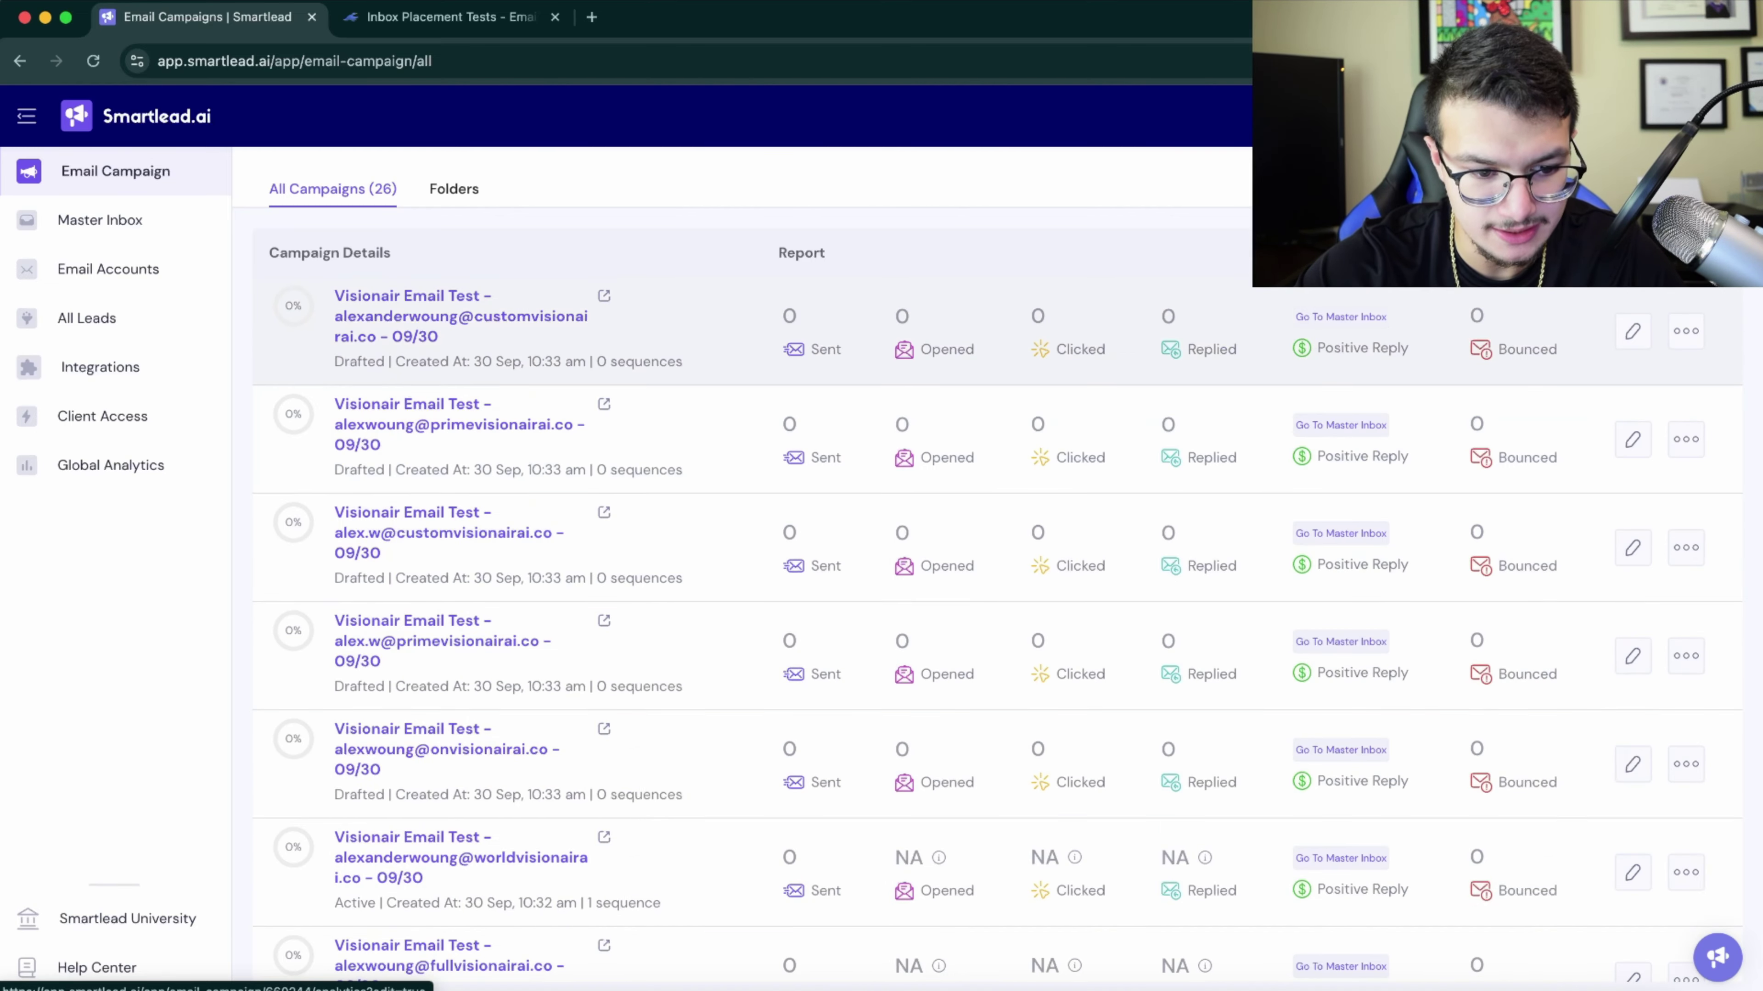
- Look through Smartlead's campaign list and check the Visionair Email Test entries in EmailGuard's inbox placement tests
scroll(998, 556, down, 6)
scroll(998, 555, up, 7)
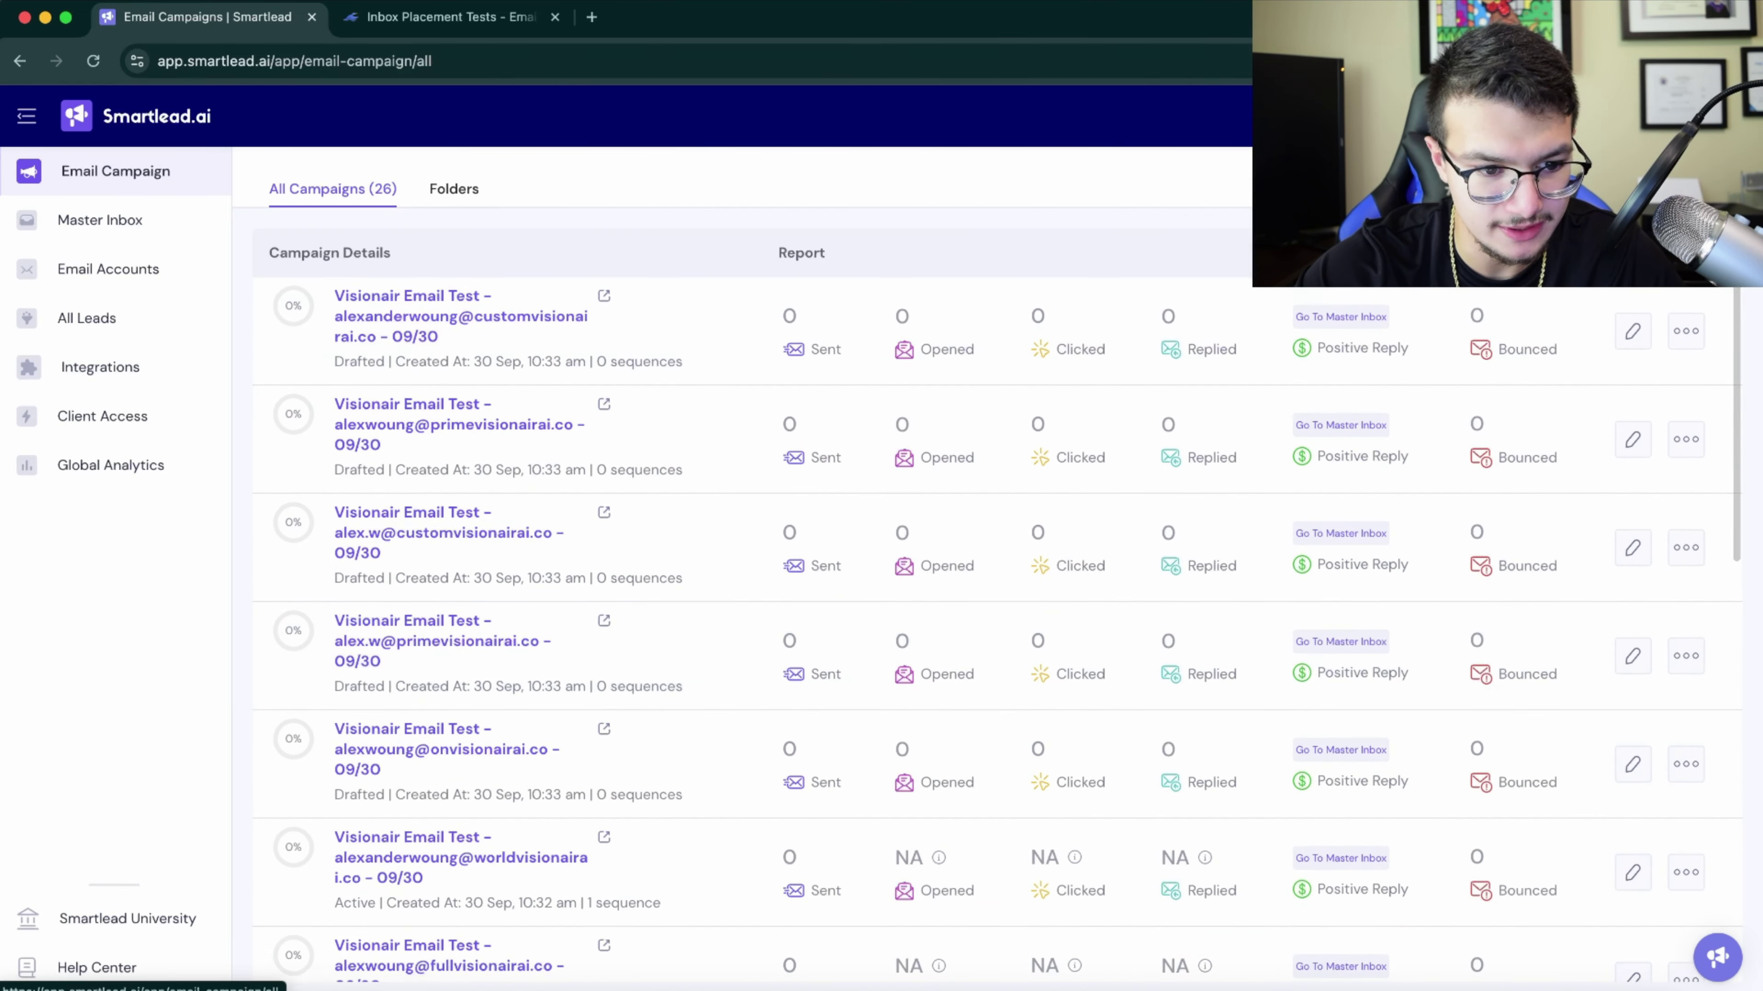
click(451, 16)
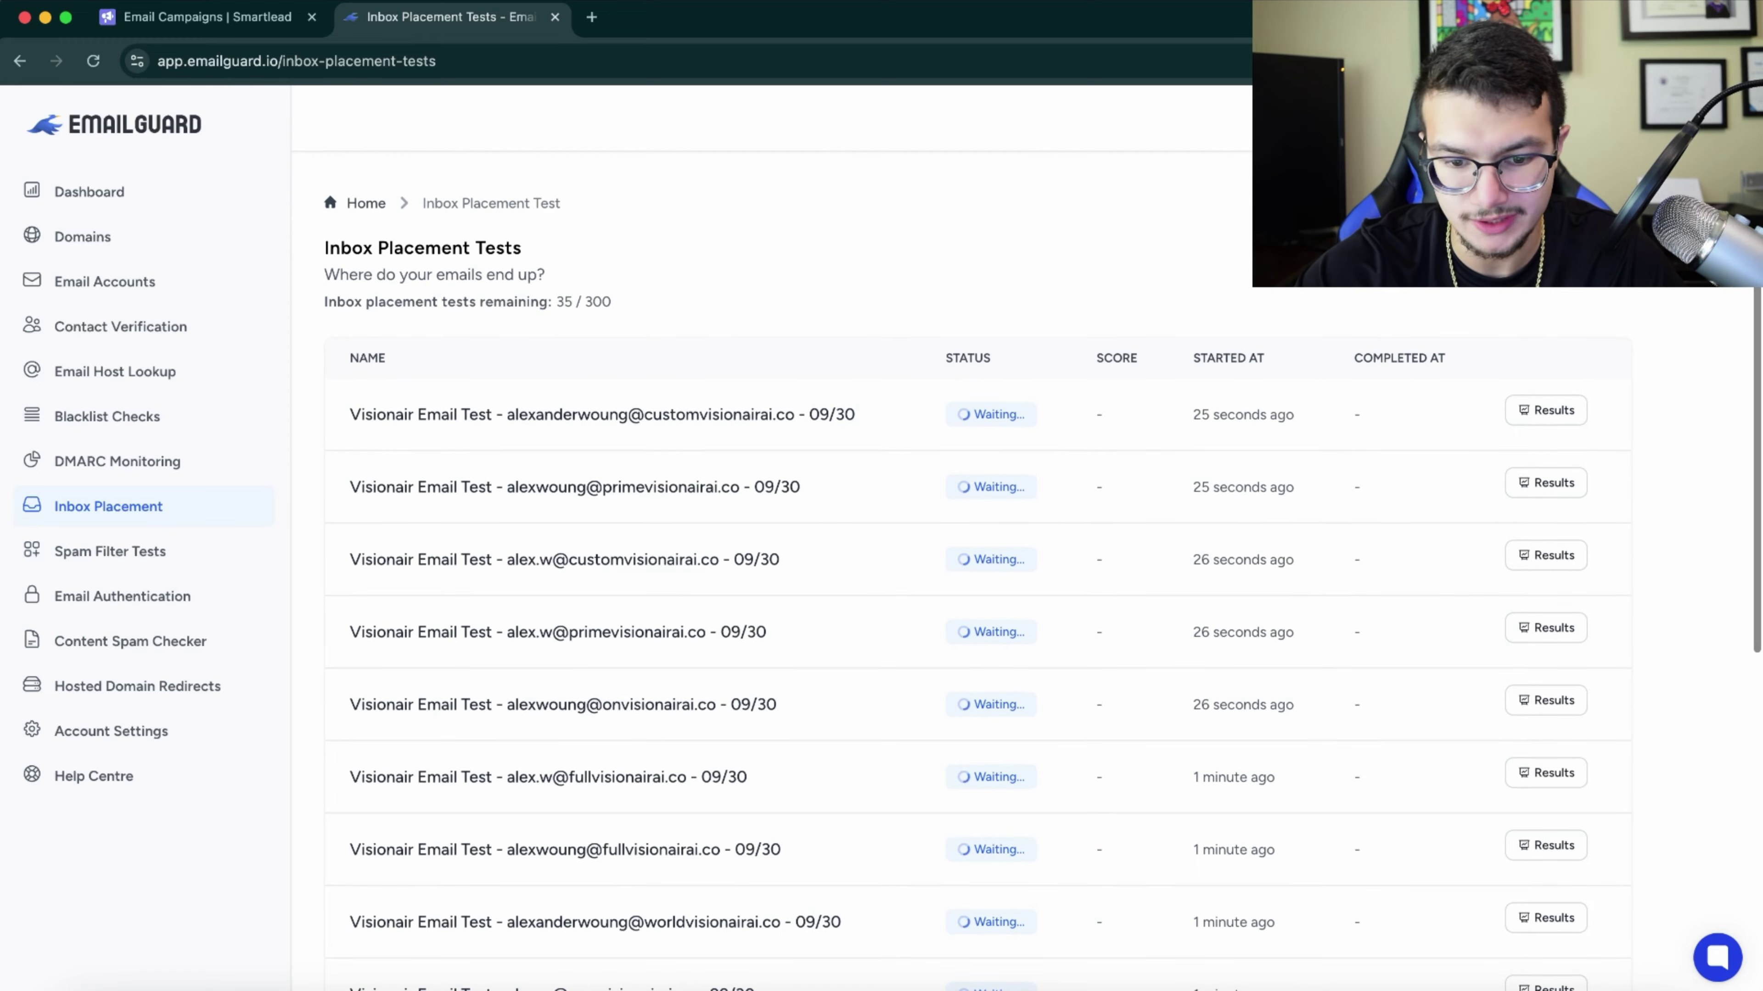
scroll(972, 555, down, 1)
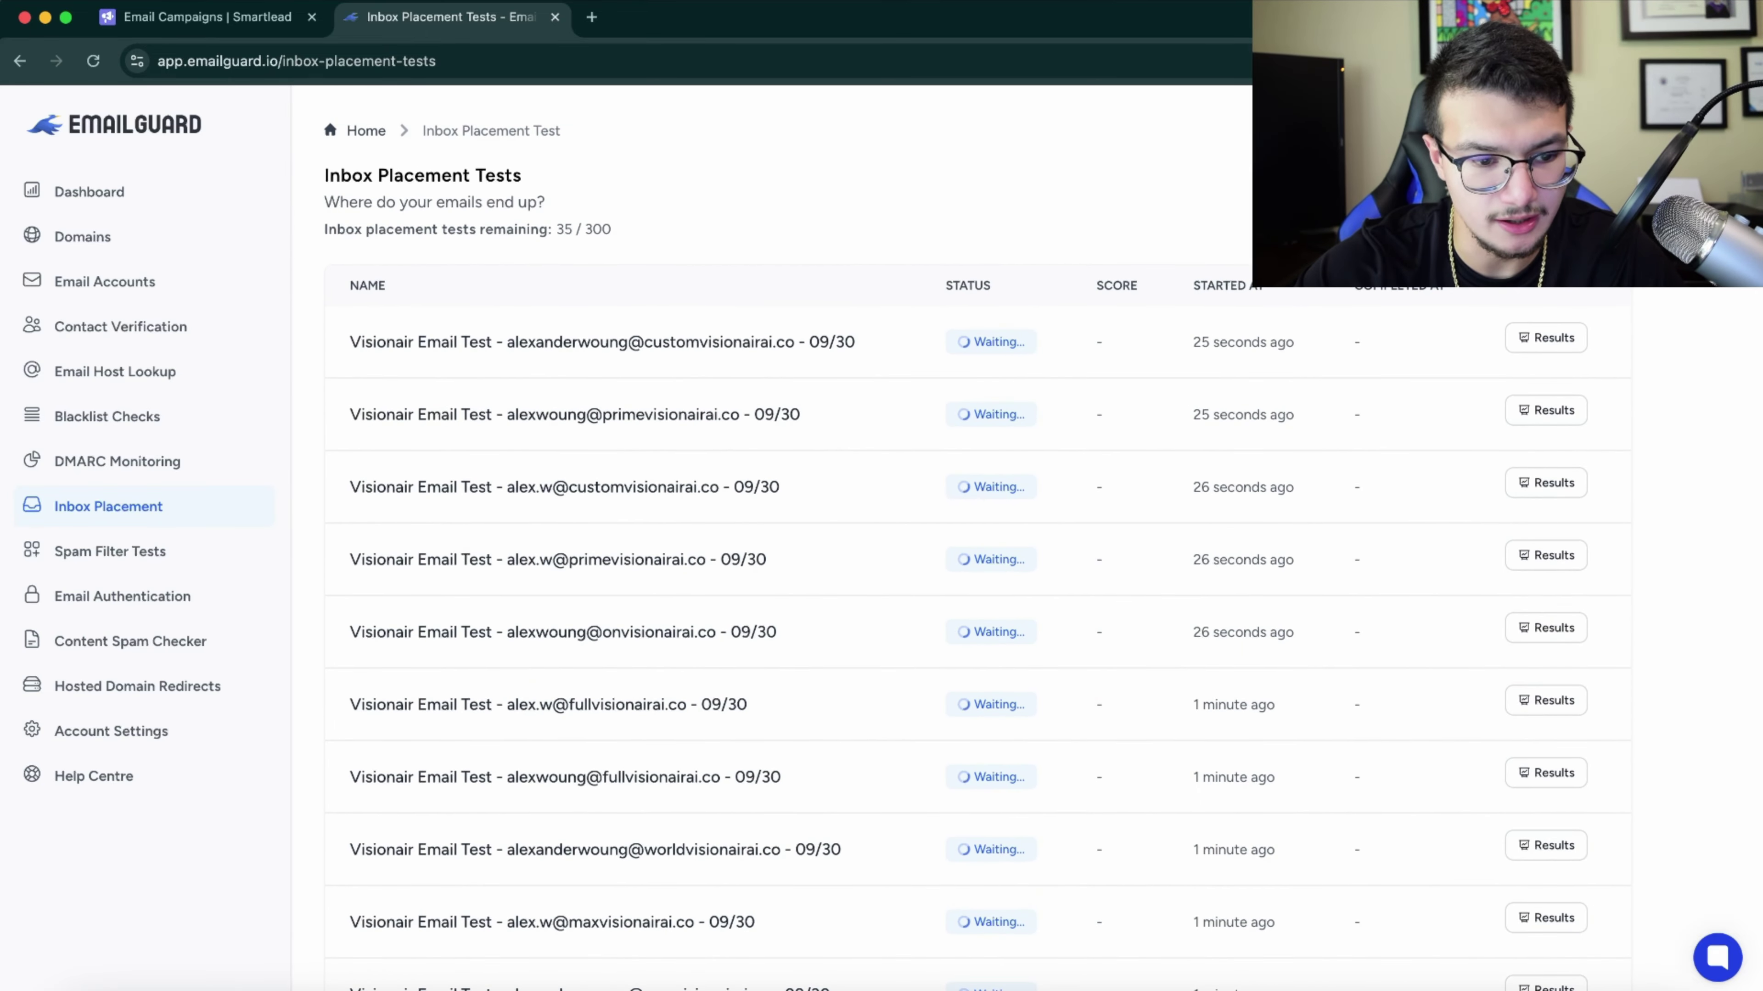
scroll(971, 556, down, 5)
scroll(972, 555, down, 2)
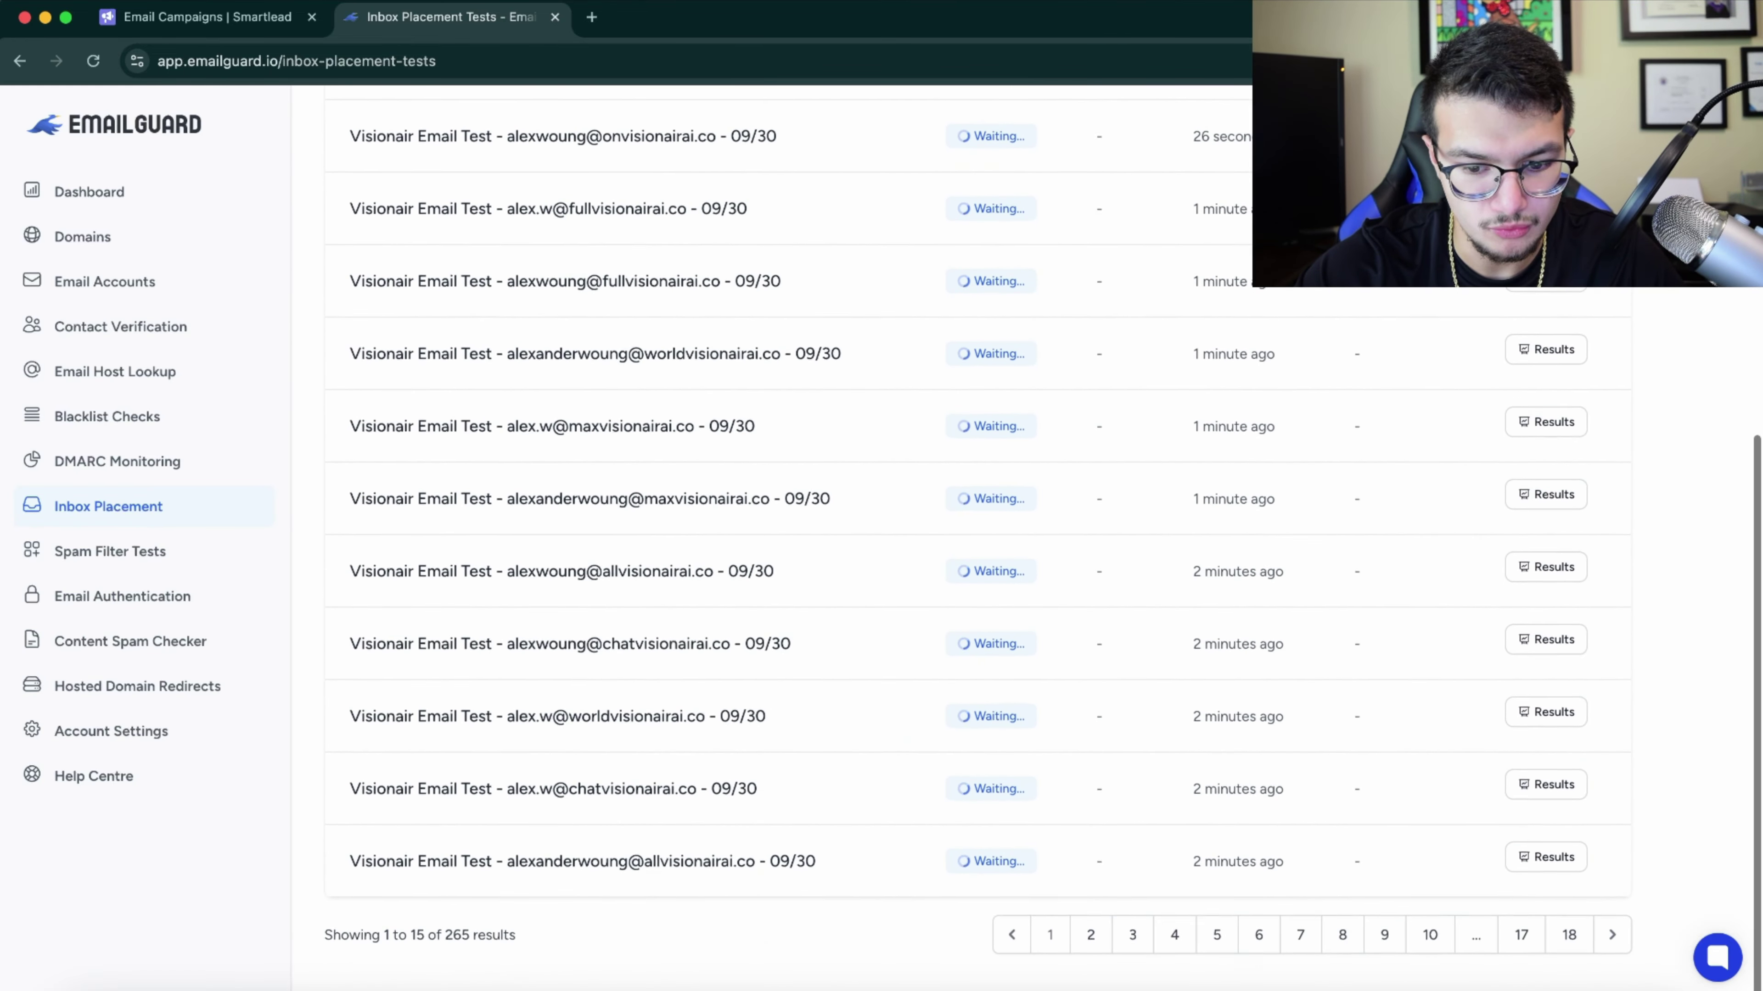
scroll(972, 555, up, 9)
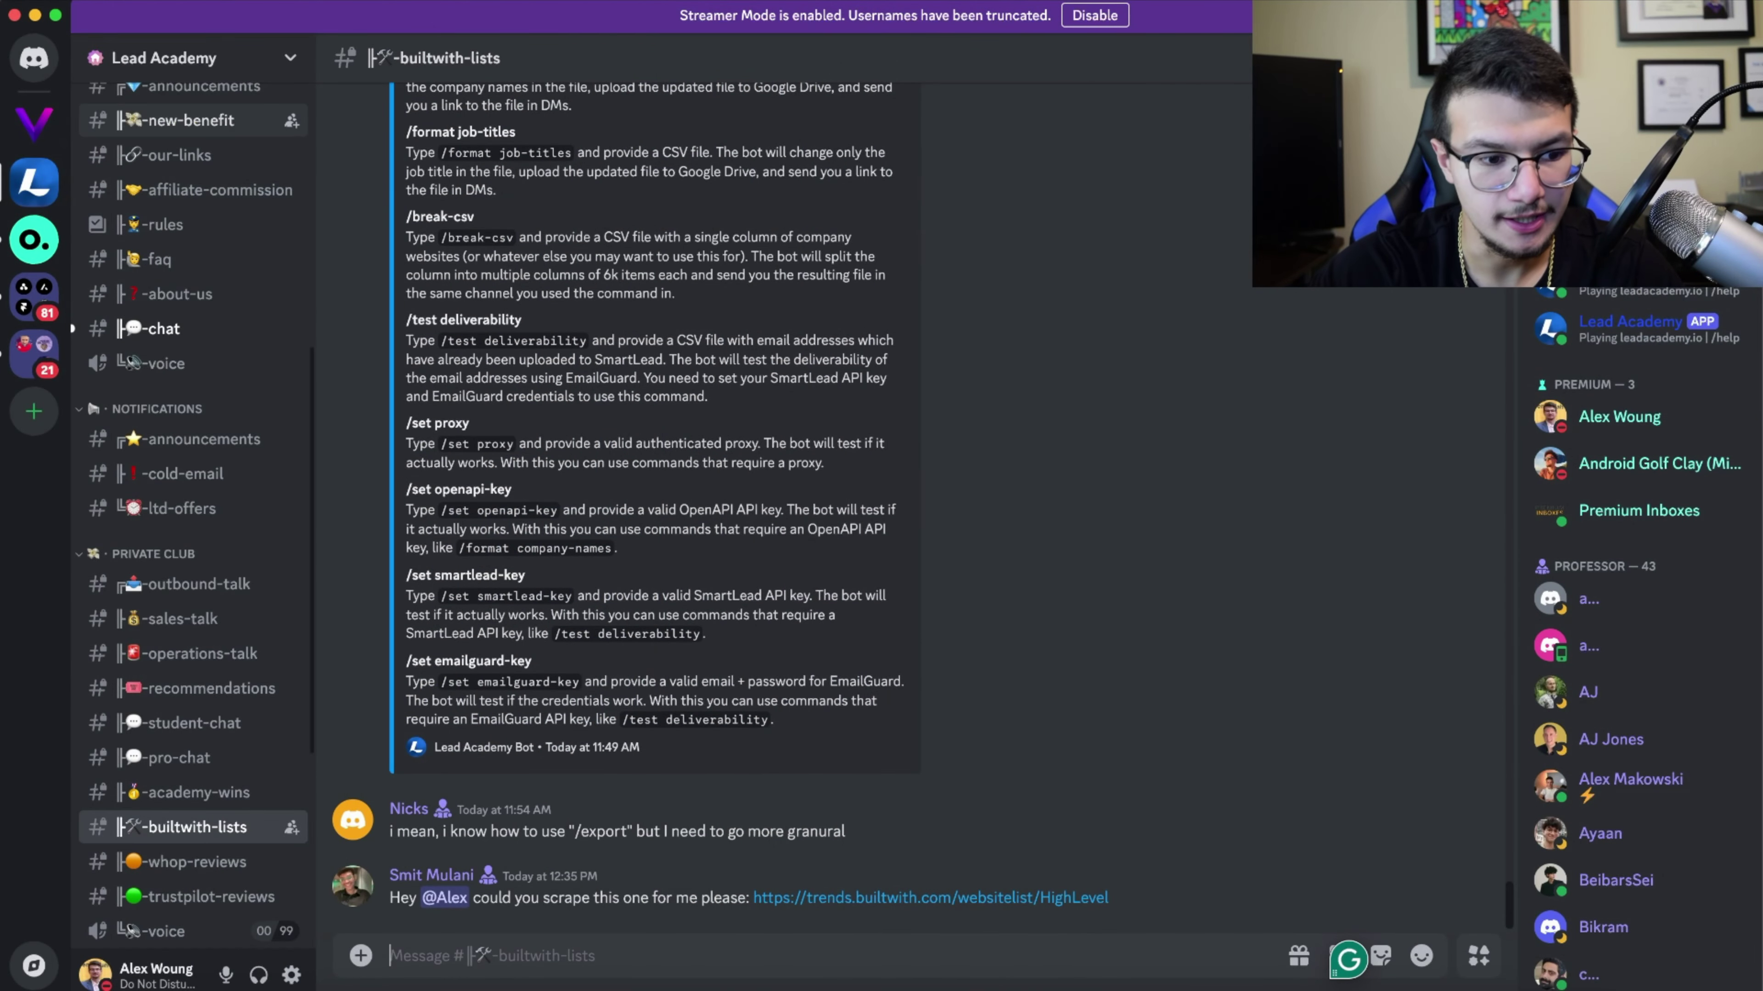
- Switch to Discord and read the Visionair Email Test completion notice and its average score in the Lead Academy bot's direct messages
click(34, 57)
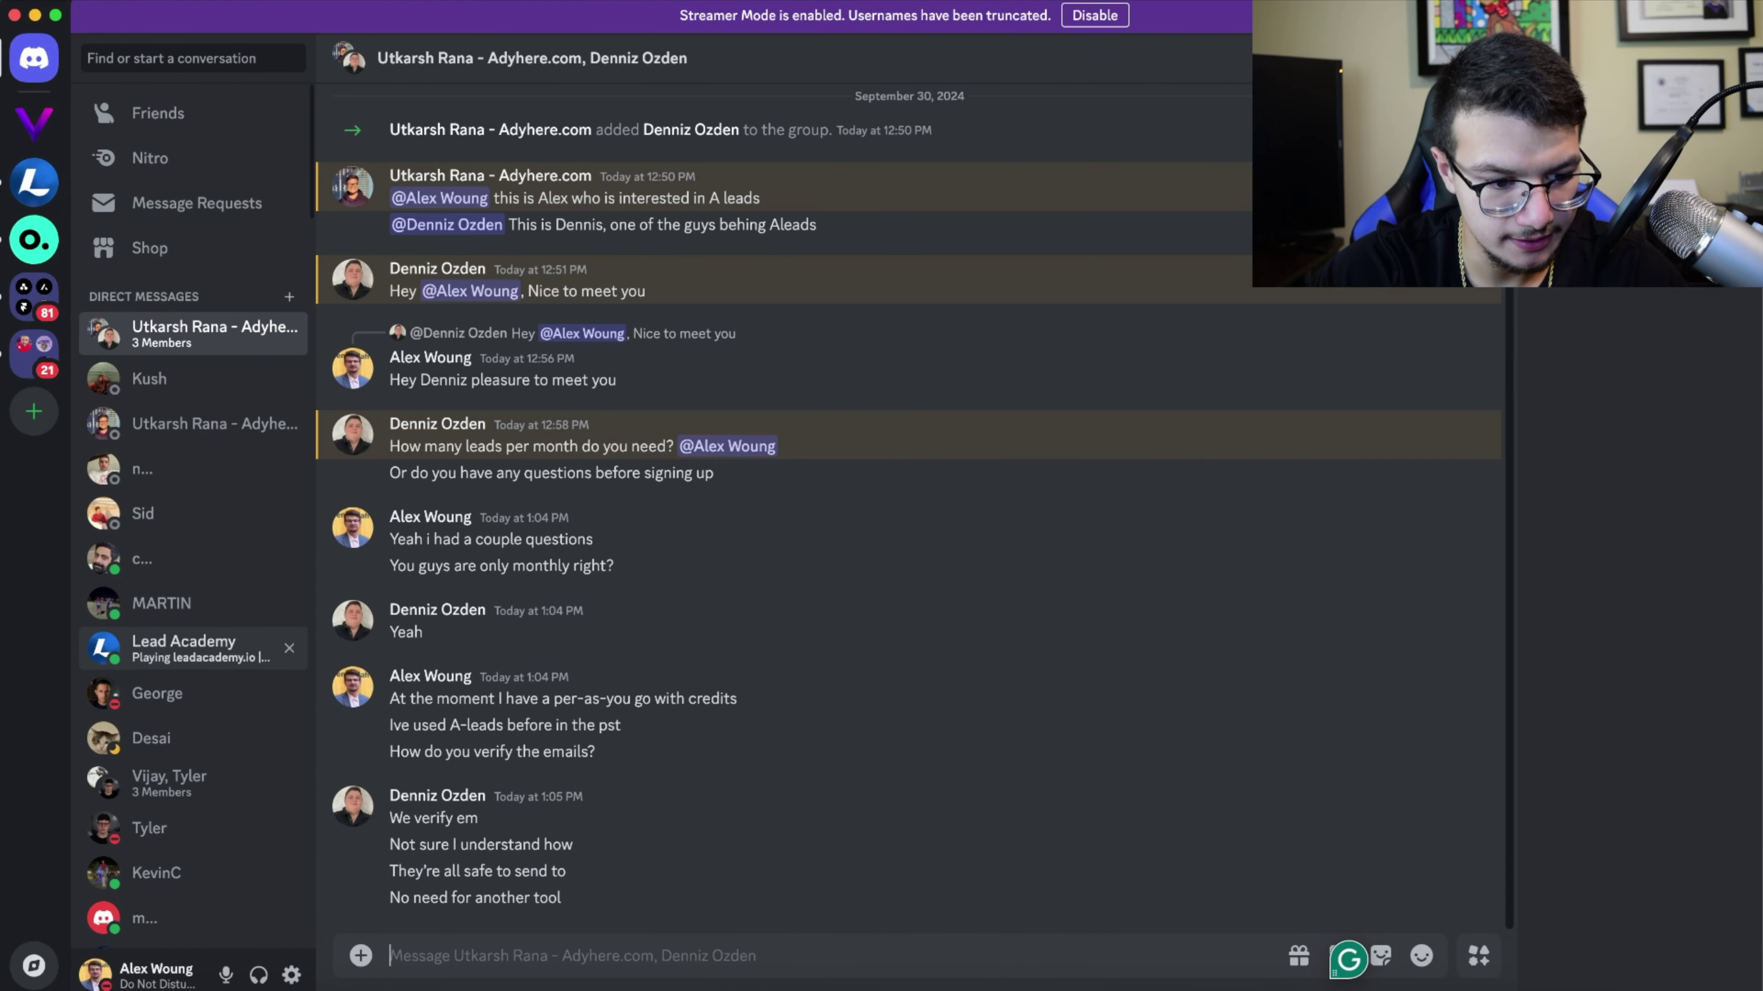
click(194, 649)
drag(406, 722, 495, 832)
click(680, 830)
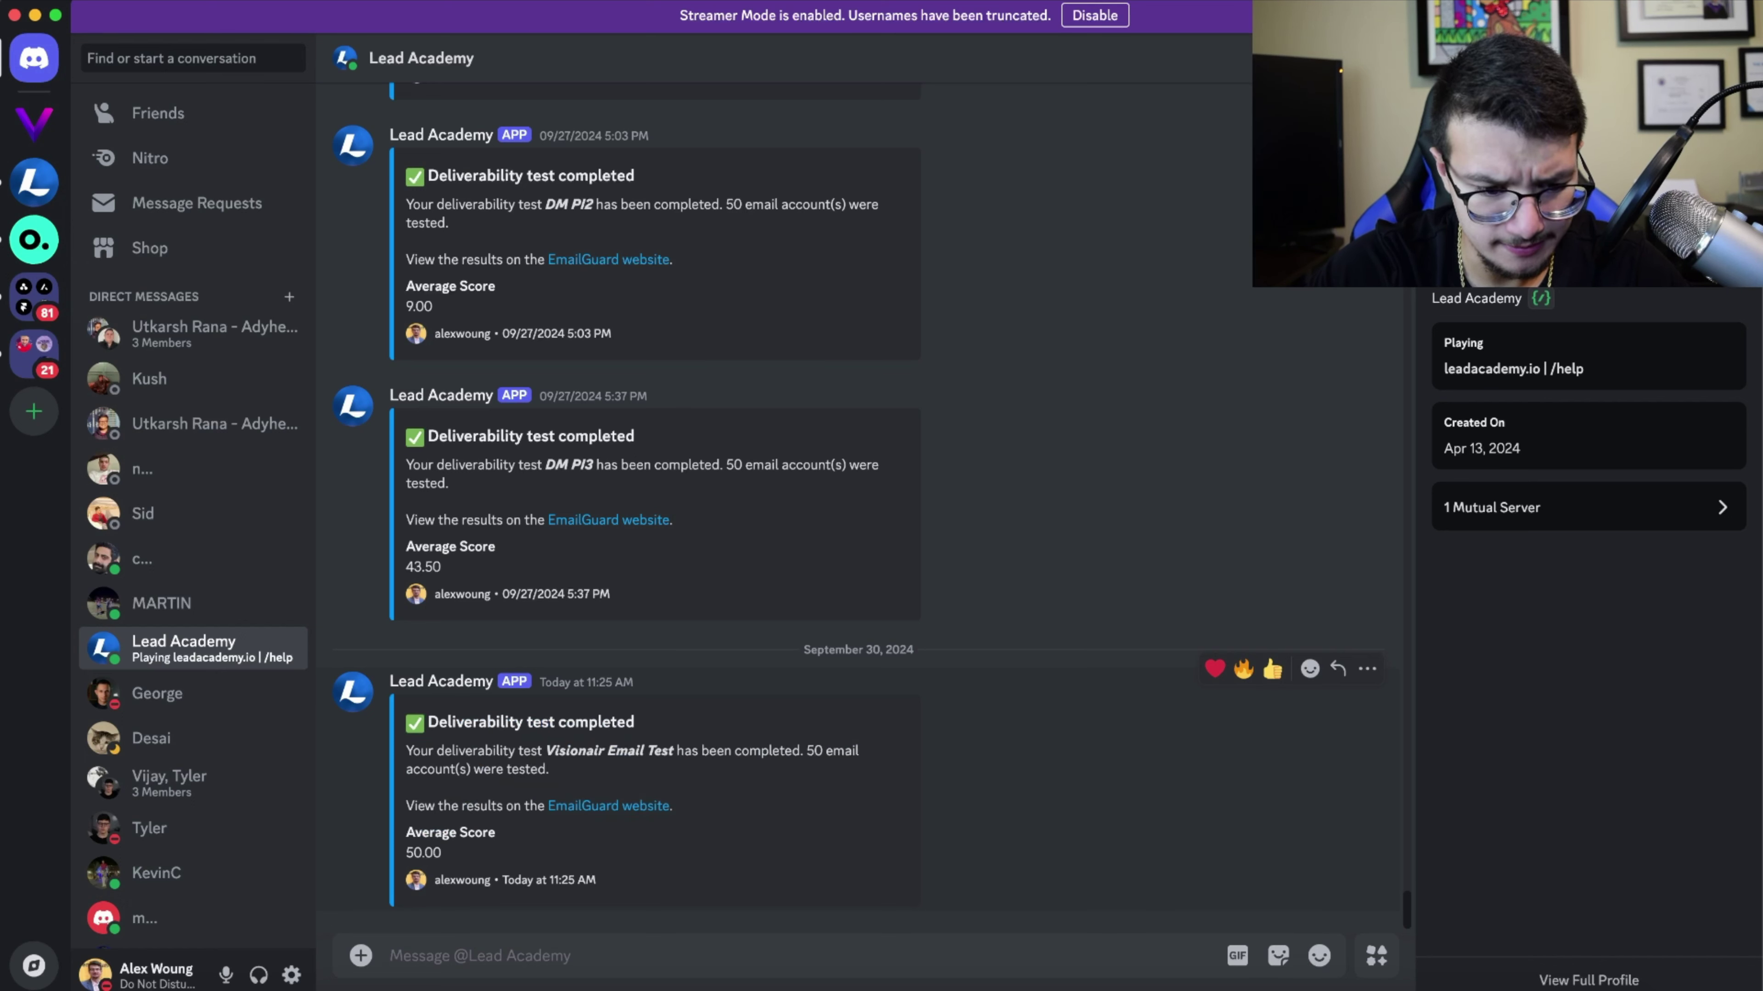
drag(406, 751, 749, 751)
click(555, 771)
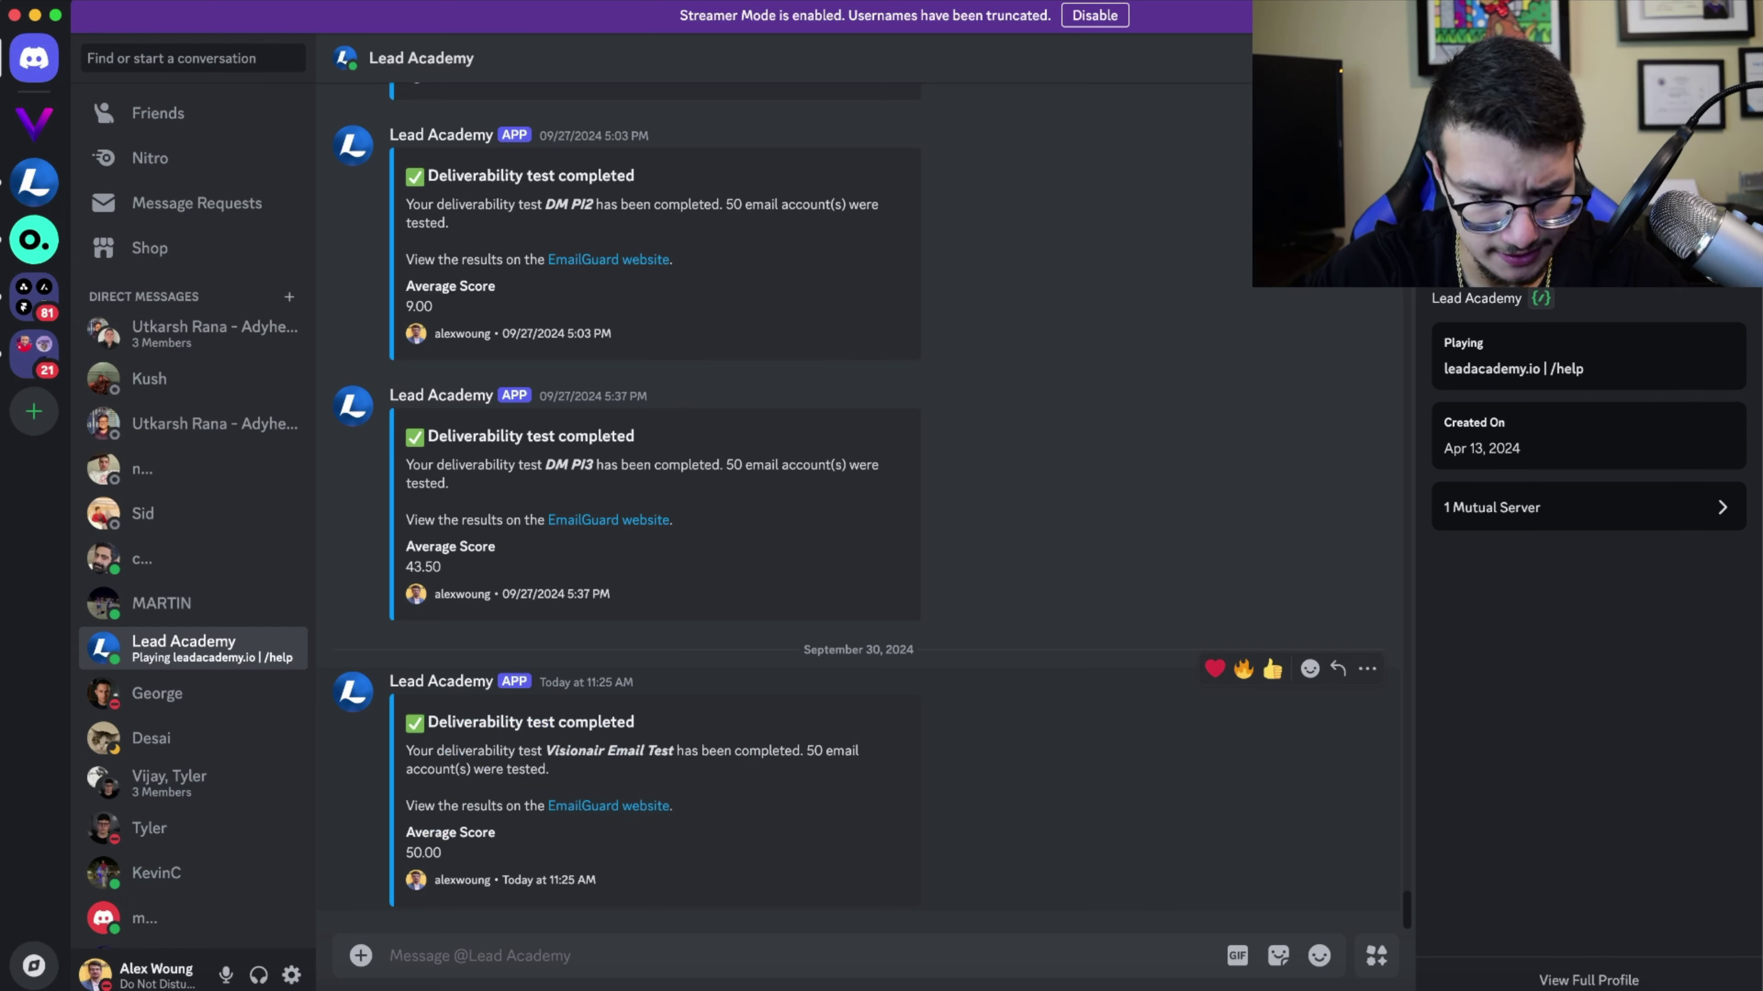
drag(551, 769, 406, 751)
click(406, 752)
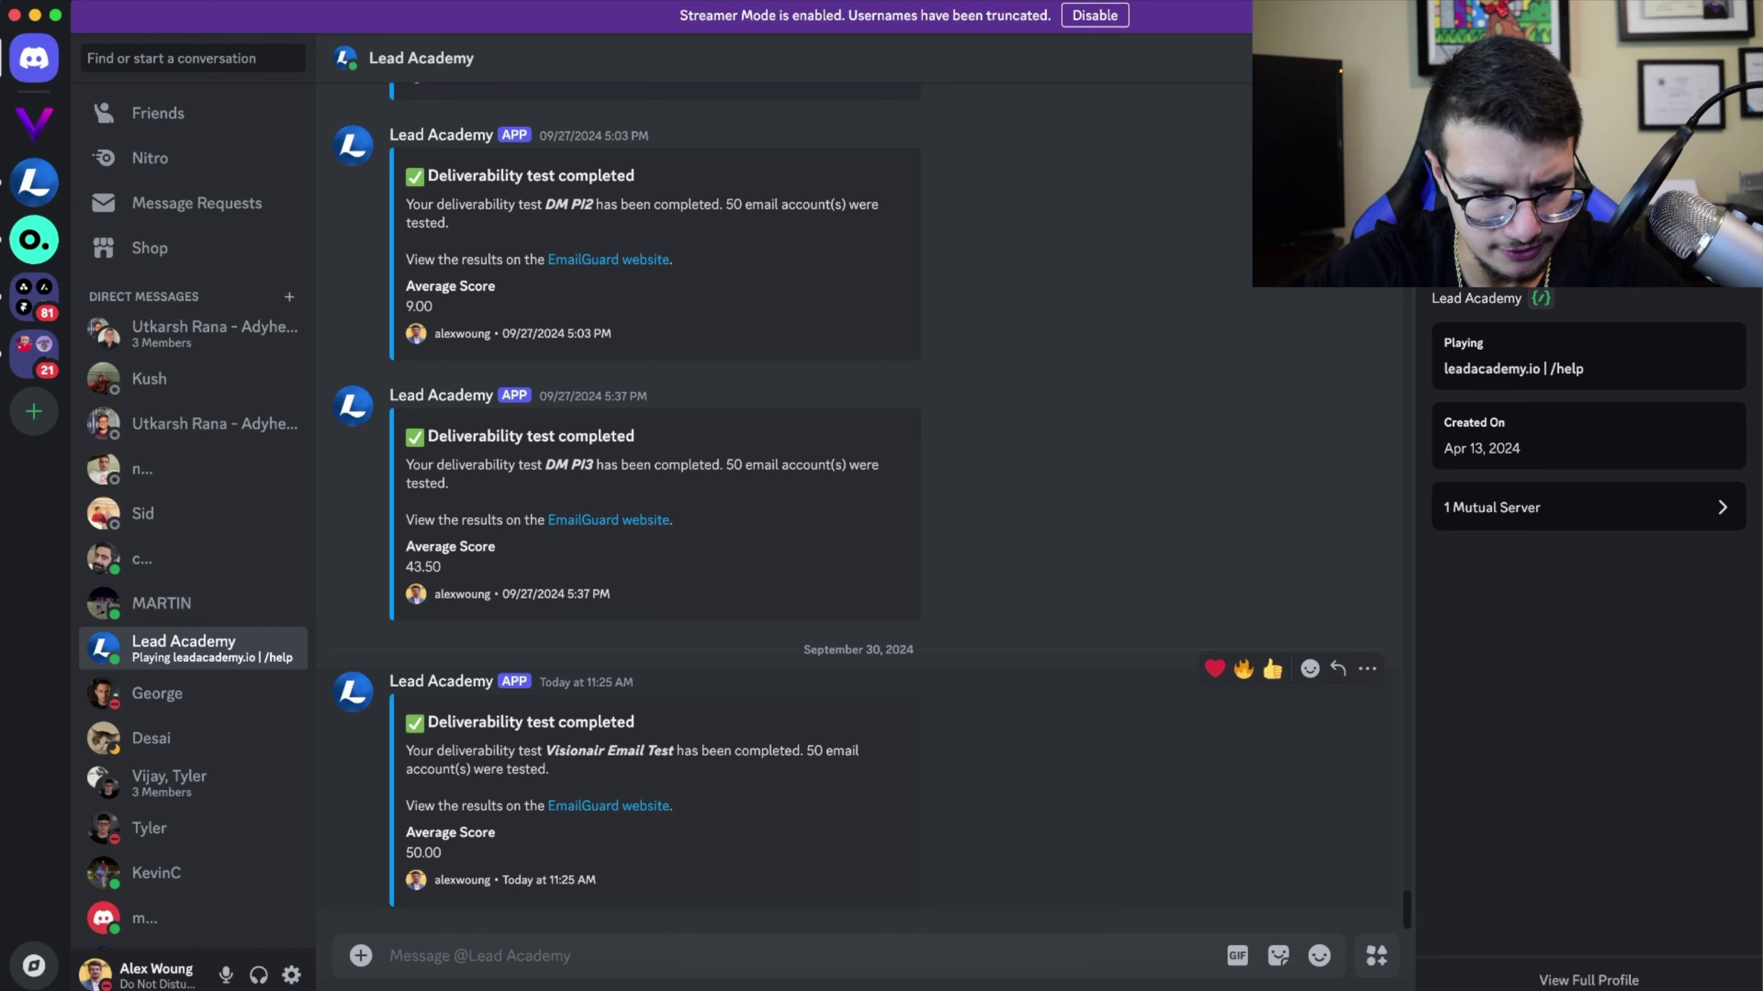
drag(406, 832, 441, 855)
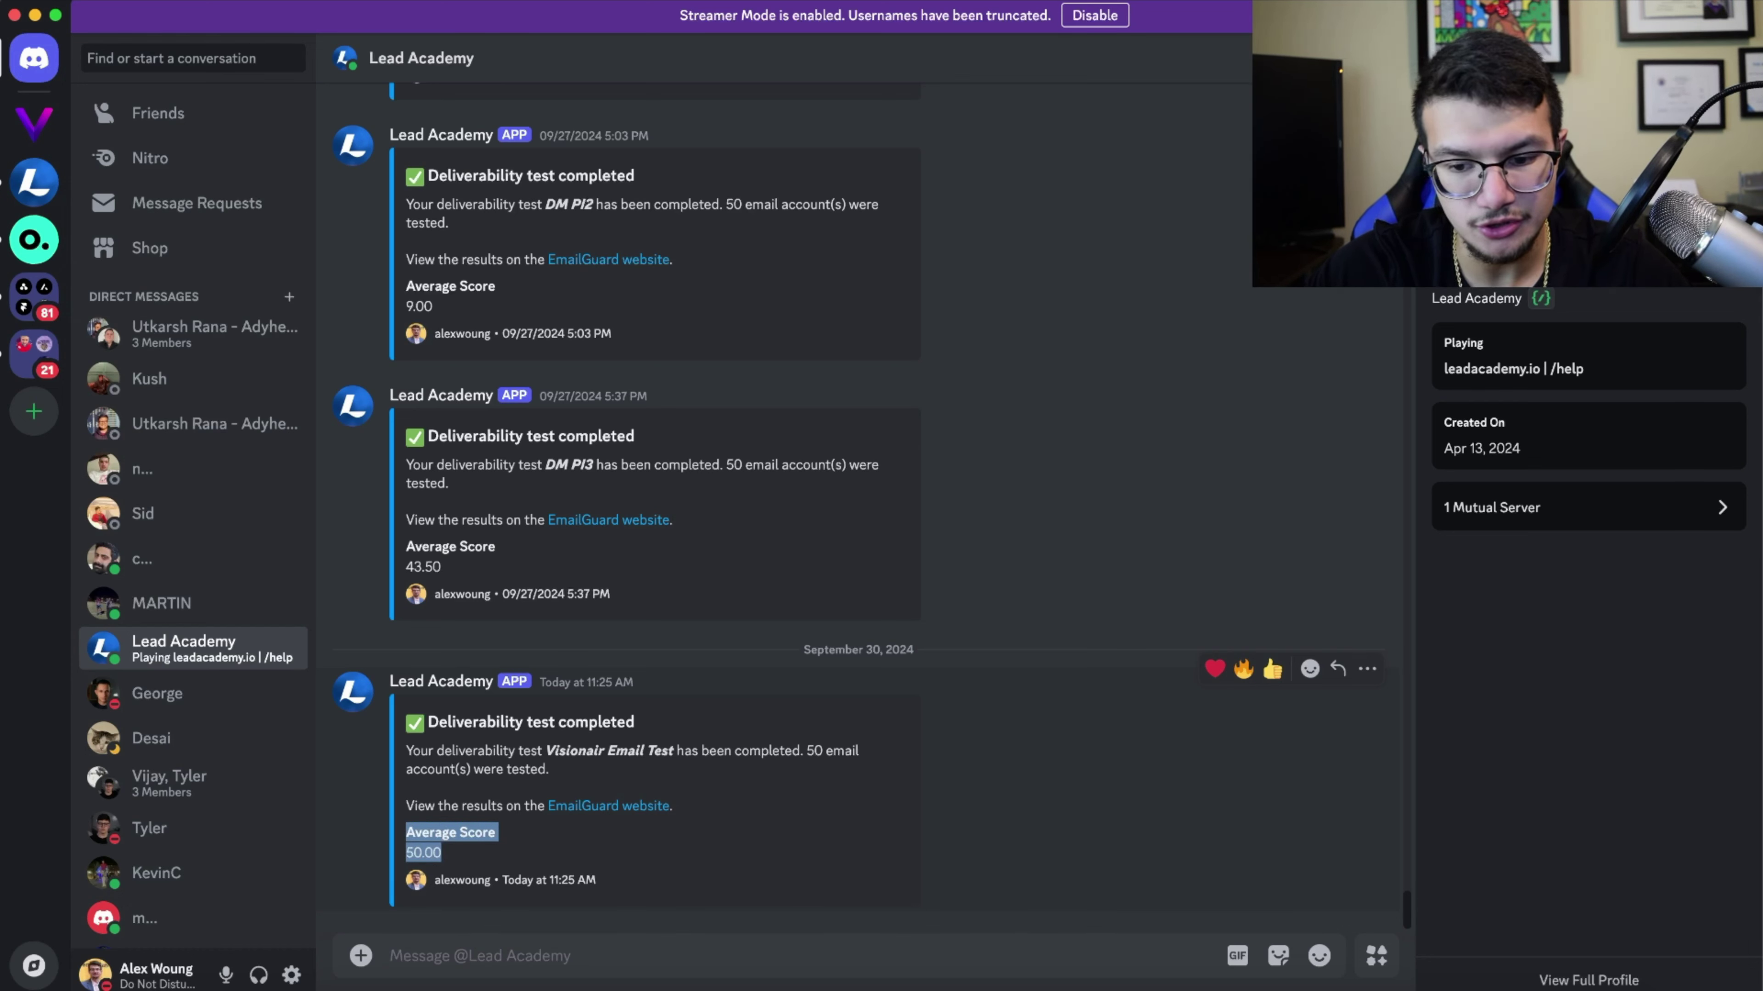
click(448, 854)
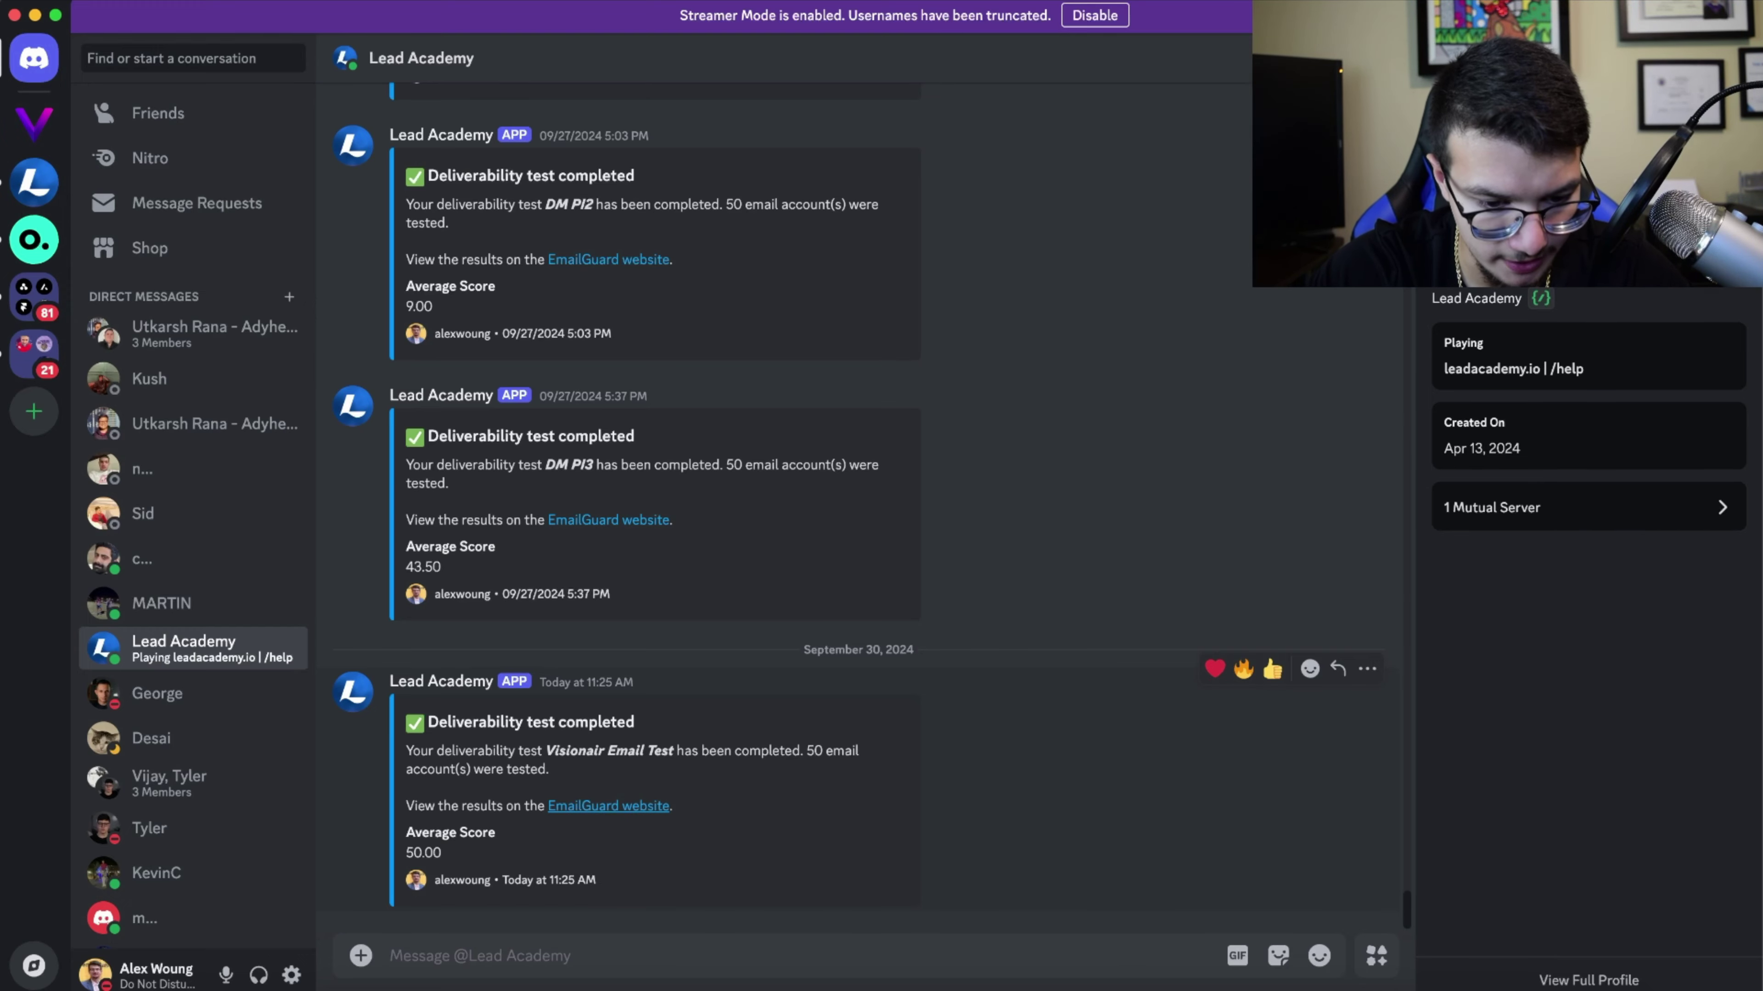
- Follow the completion notice's EmailGuard website link to Google Chrome, close the extra EmailGuard tab and review the completed inbox placement tests
click(608, 806)
click(1039, 611)
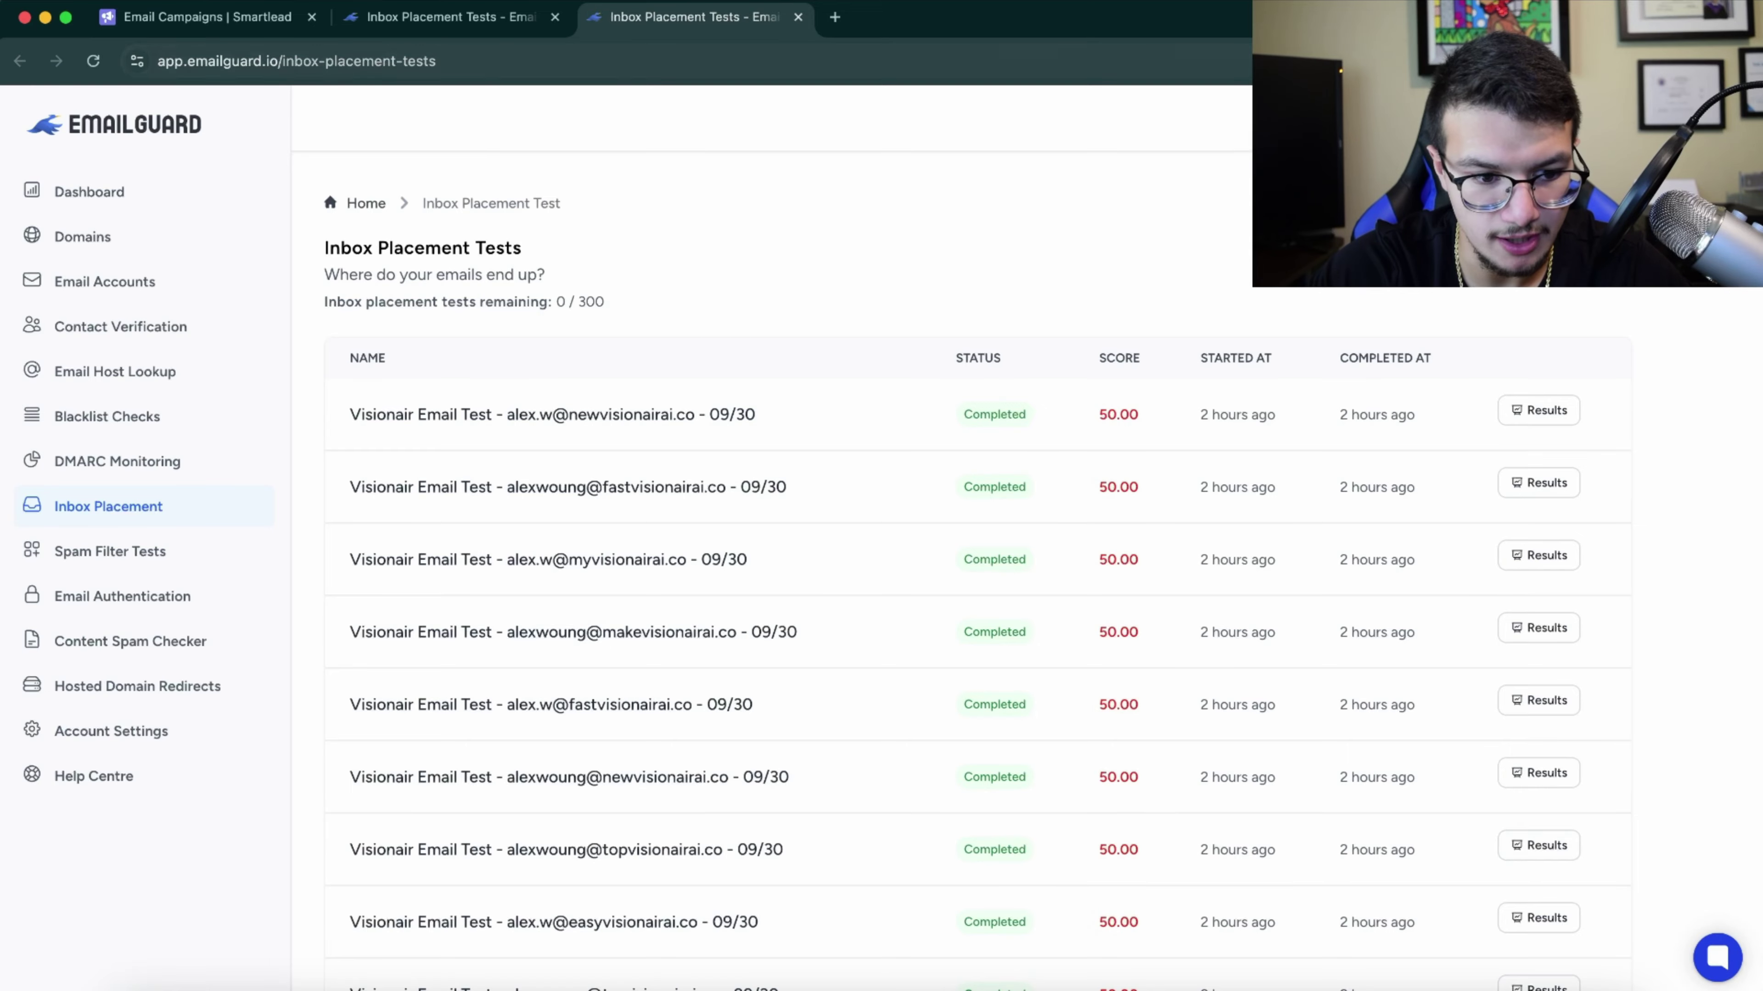
key(super+w)
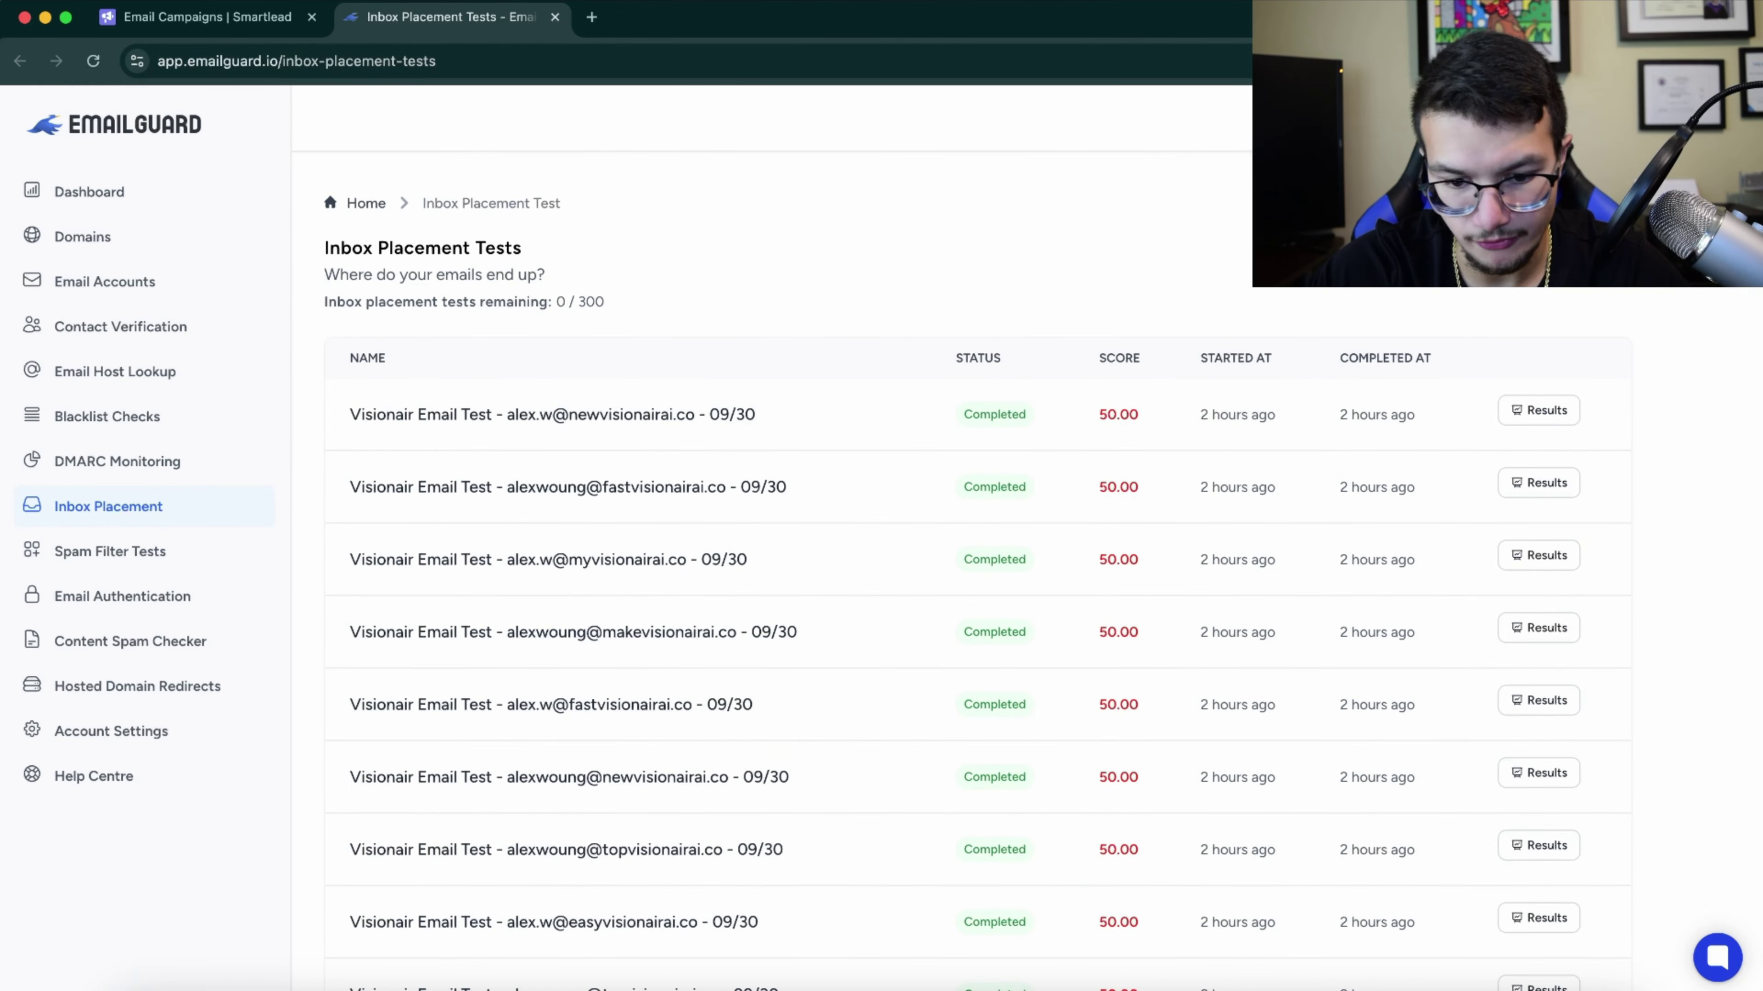
scroll(978, 555, down, 10)
scroll(978, 556, up, 9)
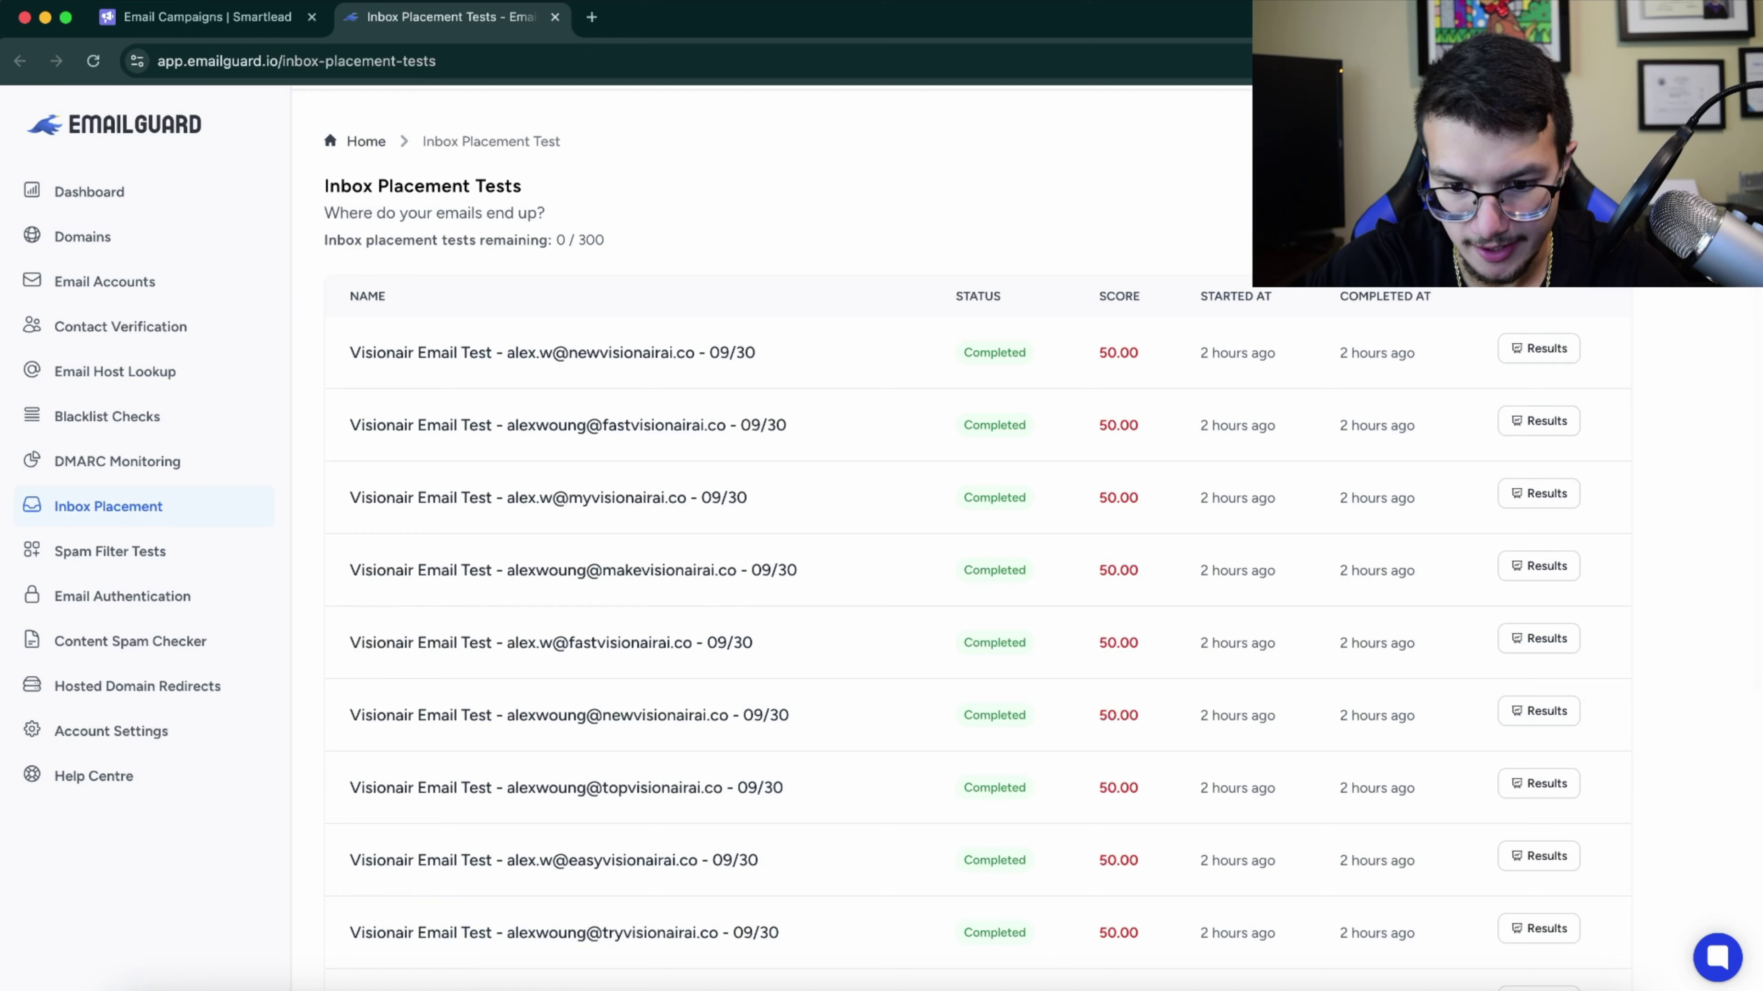
- Examine the per-provider placement results of the first two tests and a myvisionairai.co test further down, returning to the test list each time
click(1539, 348)
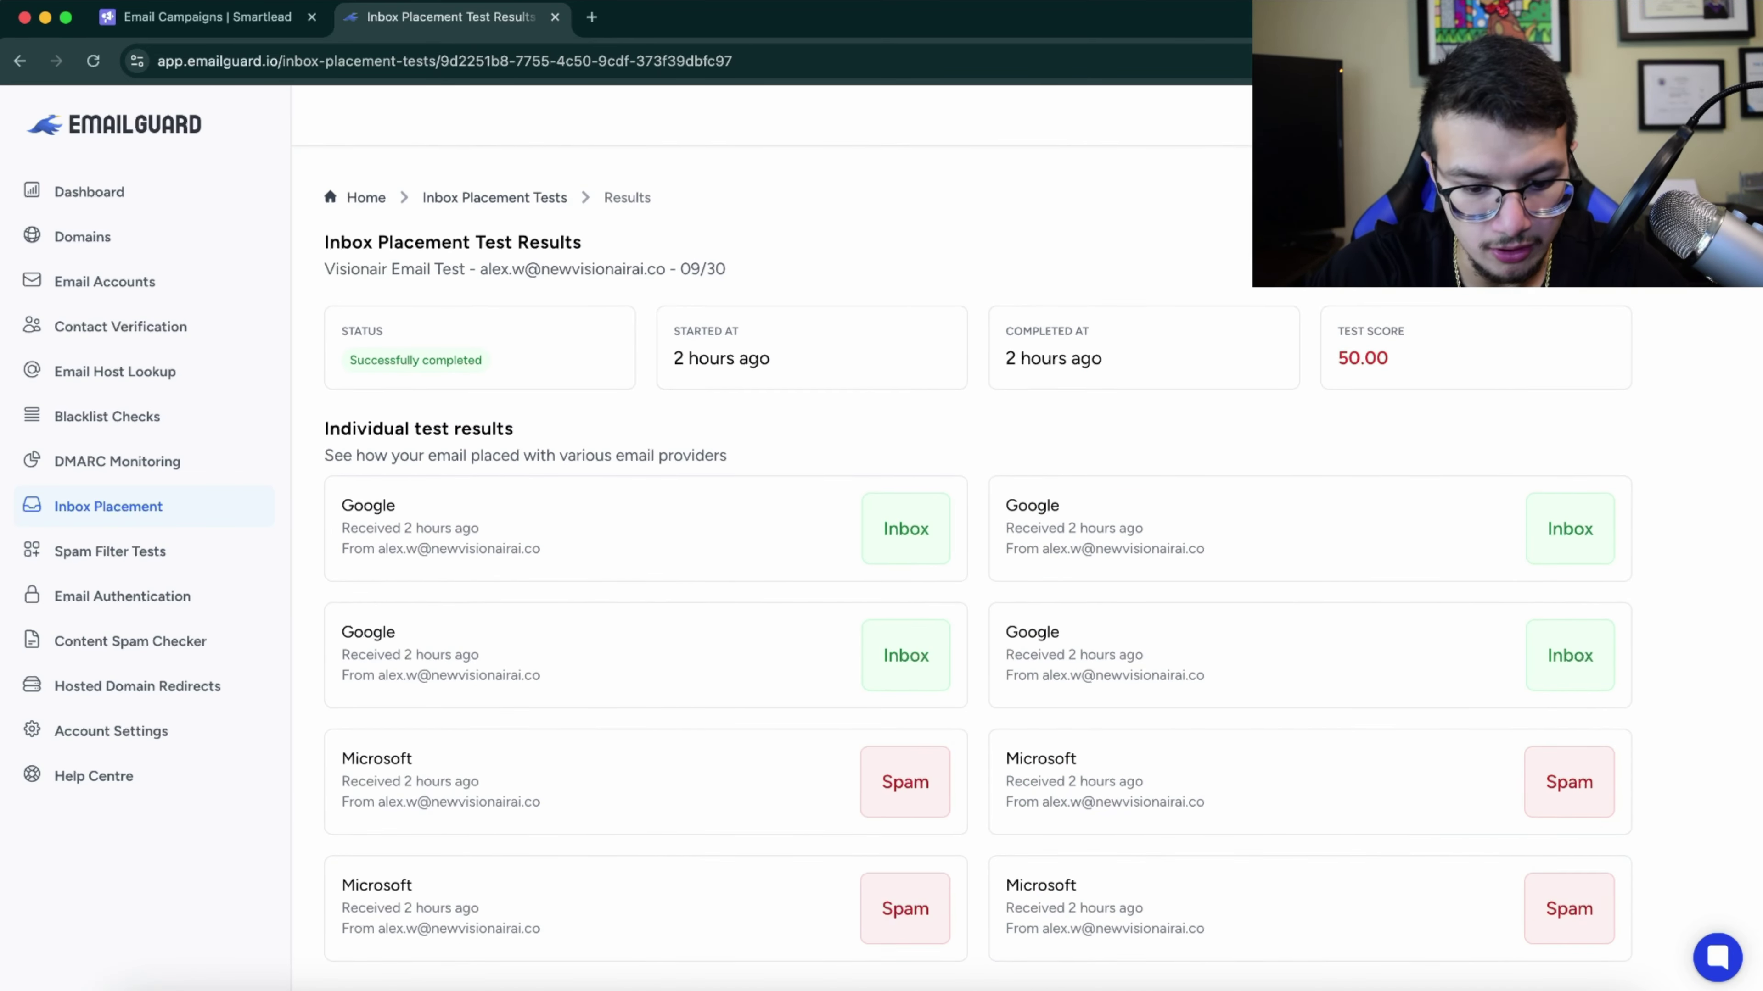
click(494, 198)
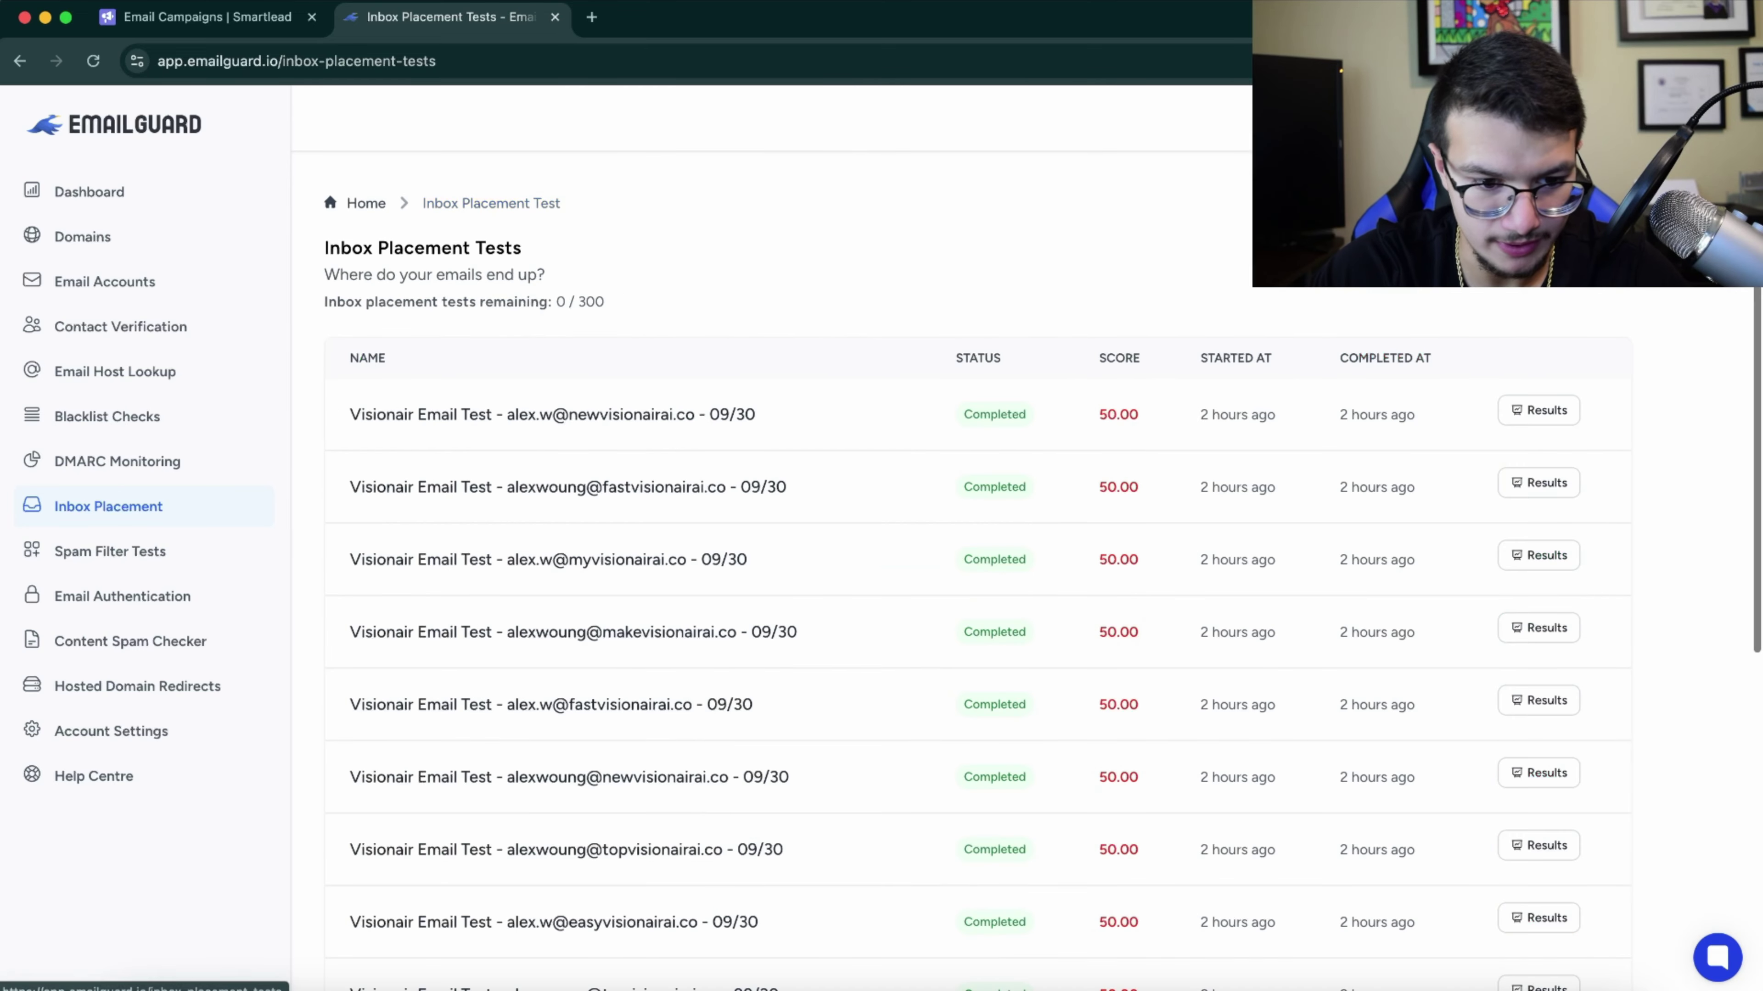
click(1538, 482)
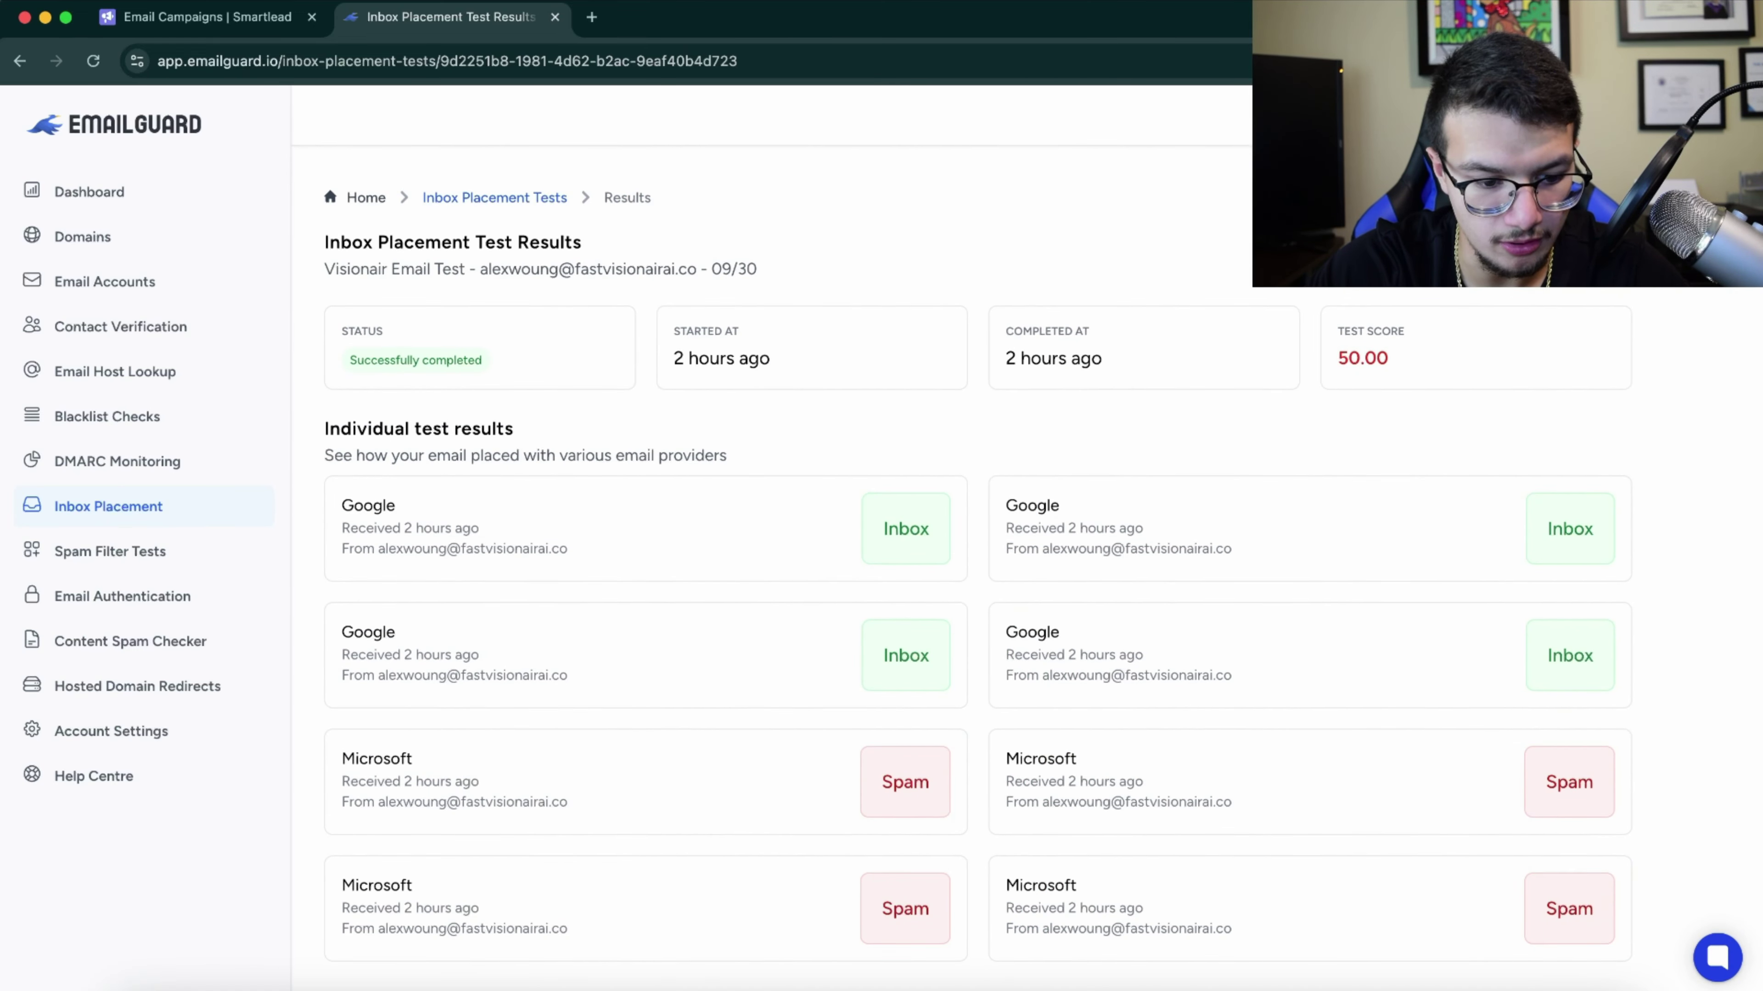
click(494, 197)
scroll(977, 567, down, 1)
scroll(1538, 576, down, 8)
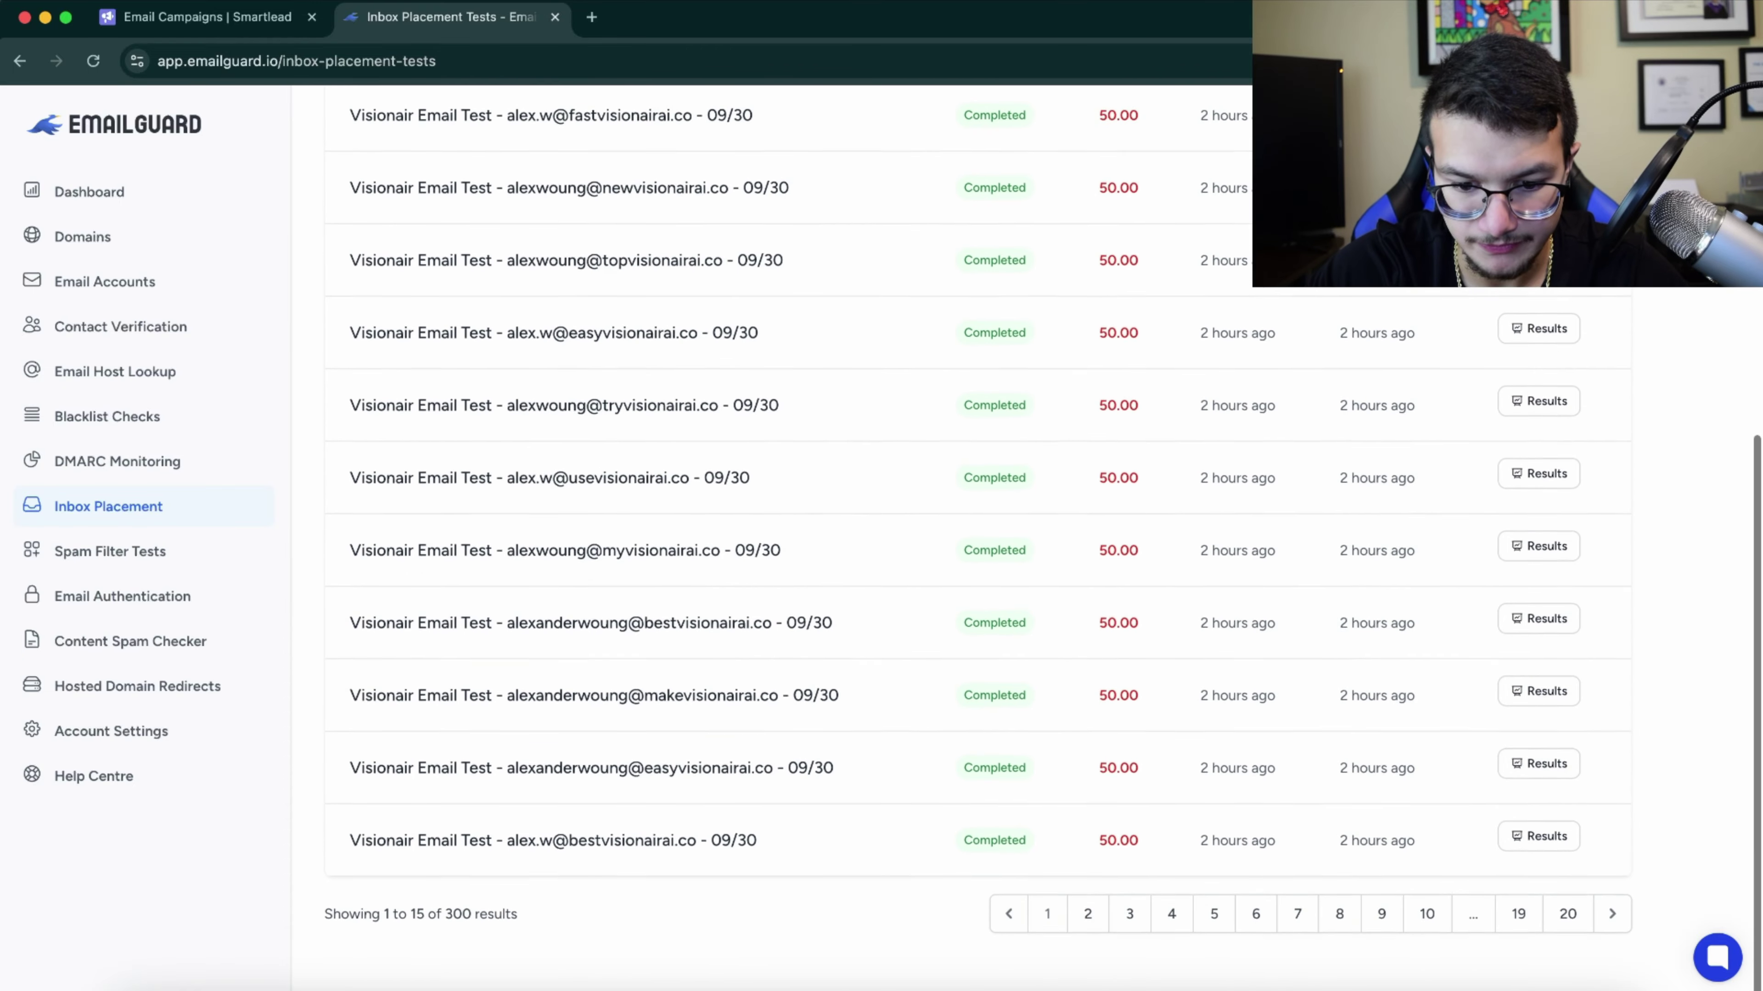
click(1538, 576)
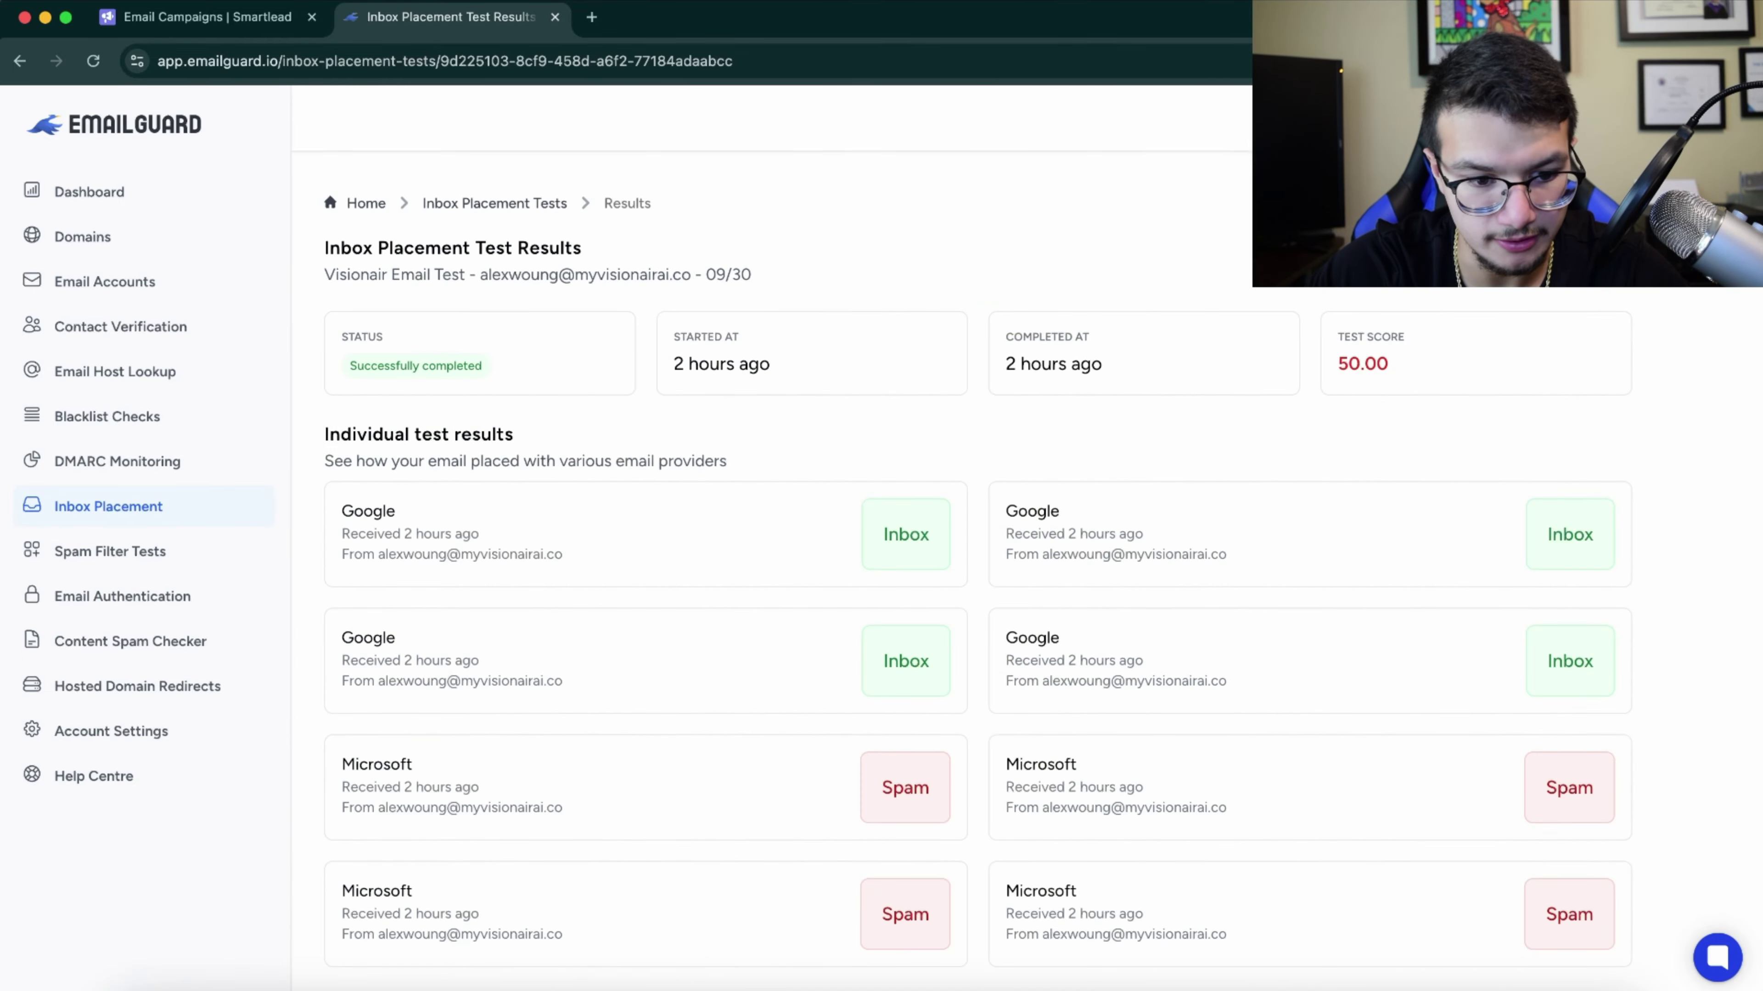
click(494, 203)
- Review the scores of the Visionair Email Test entries on pages 2 and 3 of the inbox placement list
scroll(977, 556, down, 8)
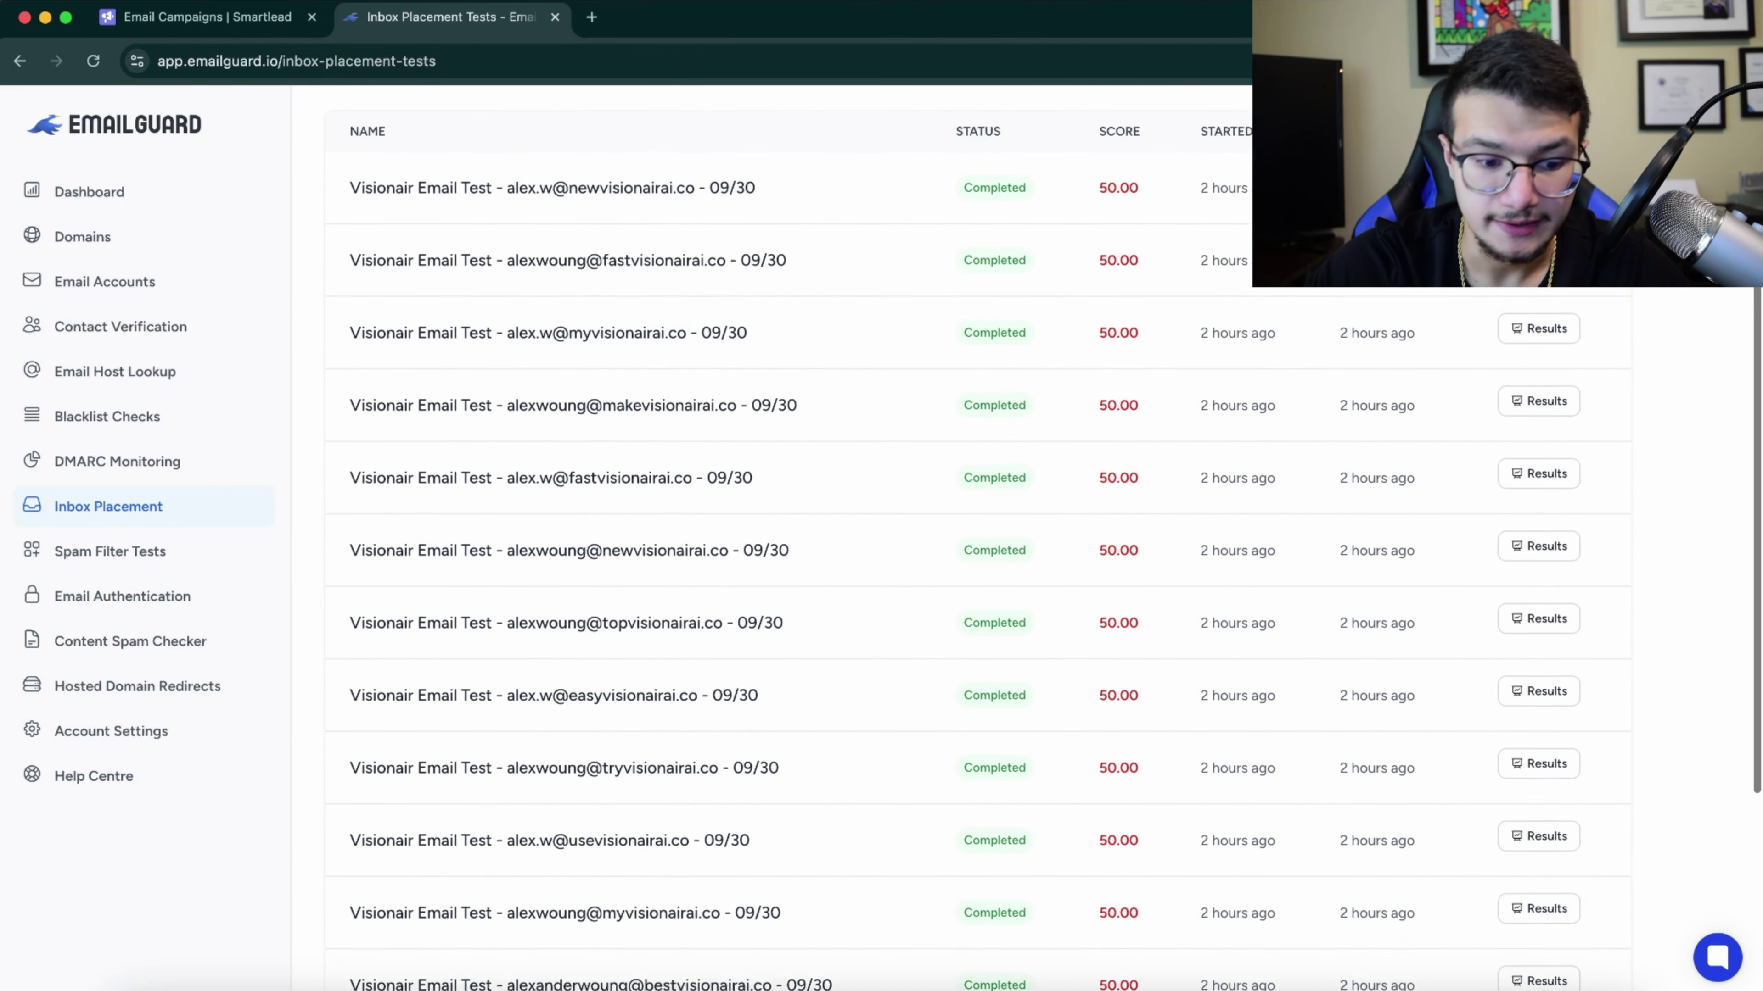
click(1088, 940)
scroll(977, 556, down, 8)
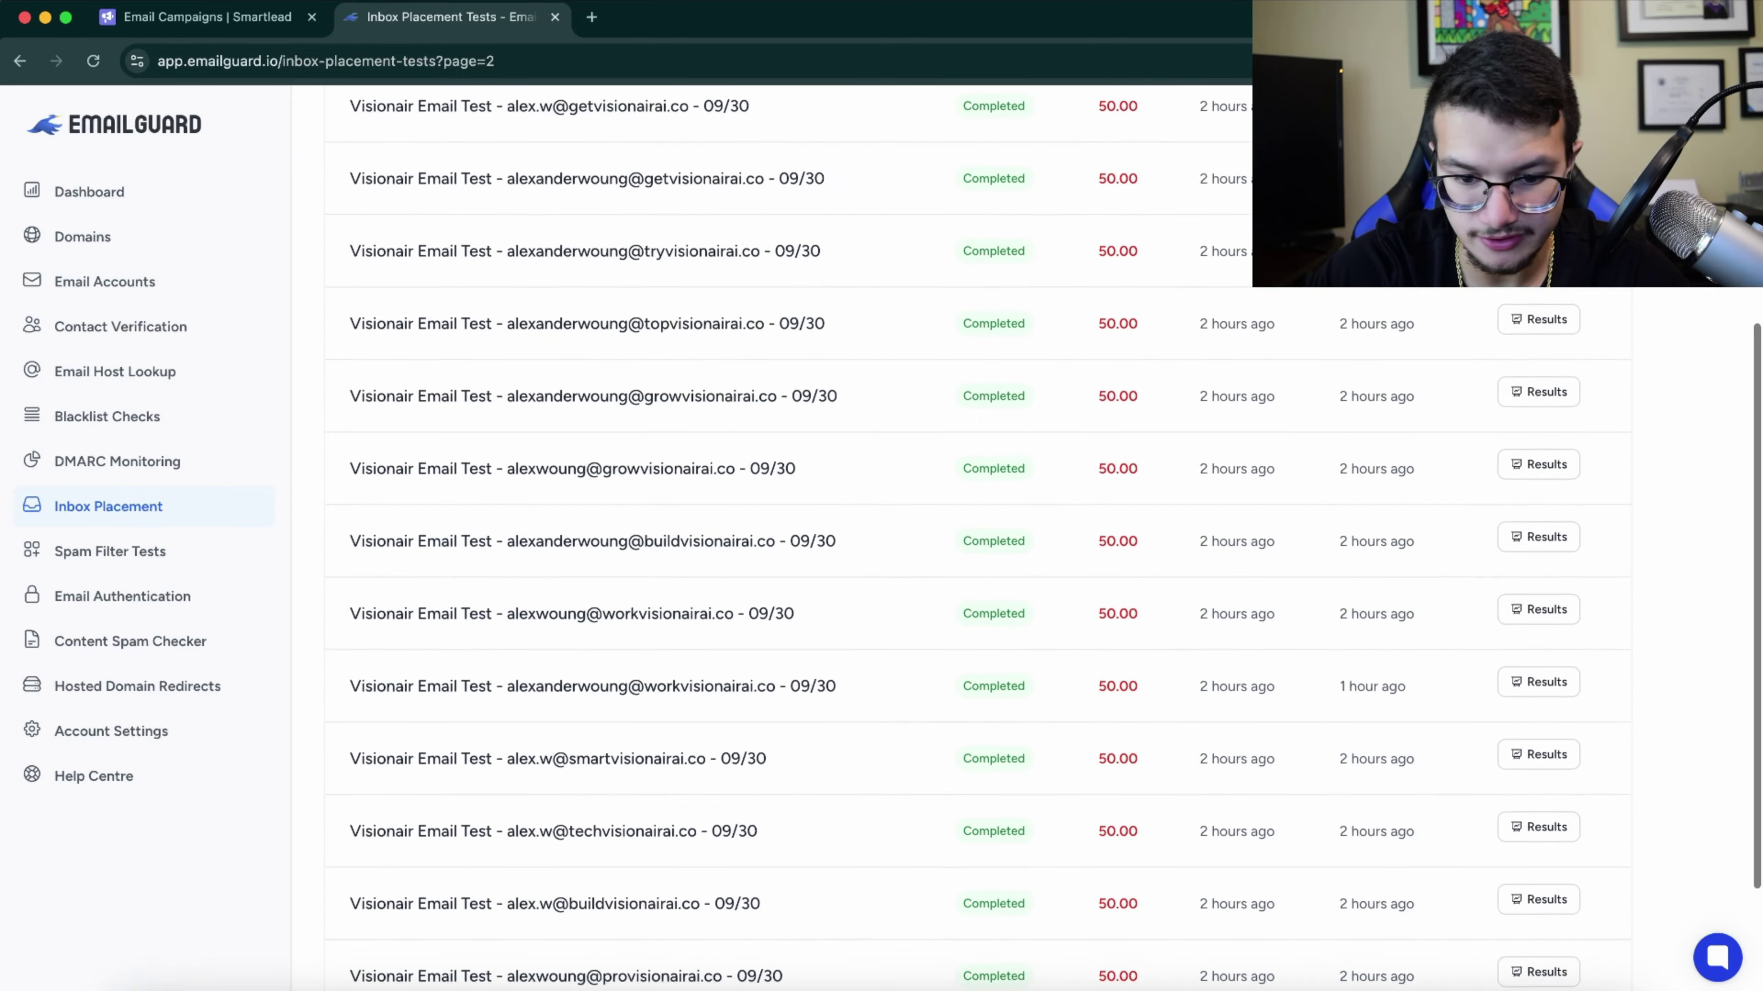
scroll(972, 555, down, 8)
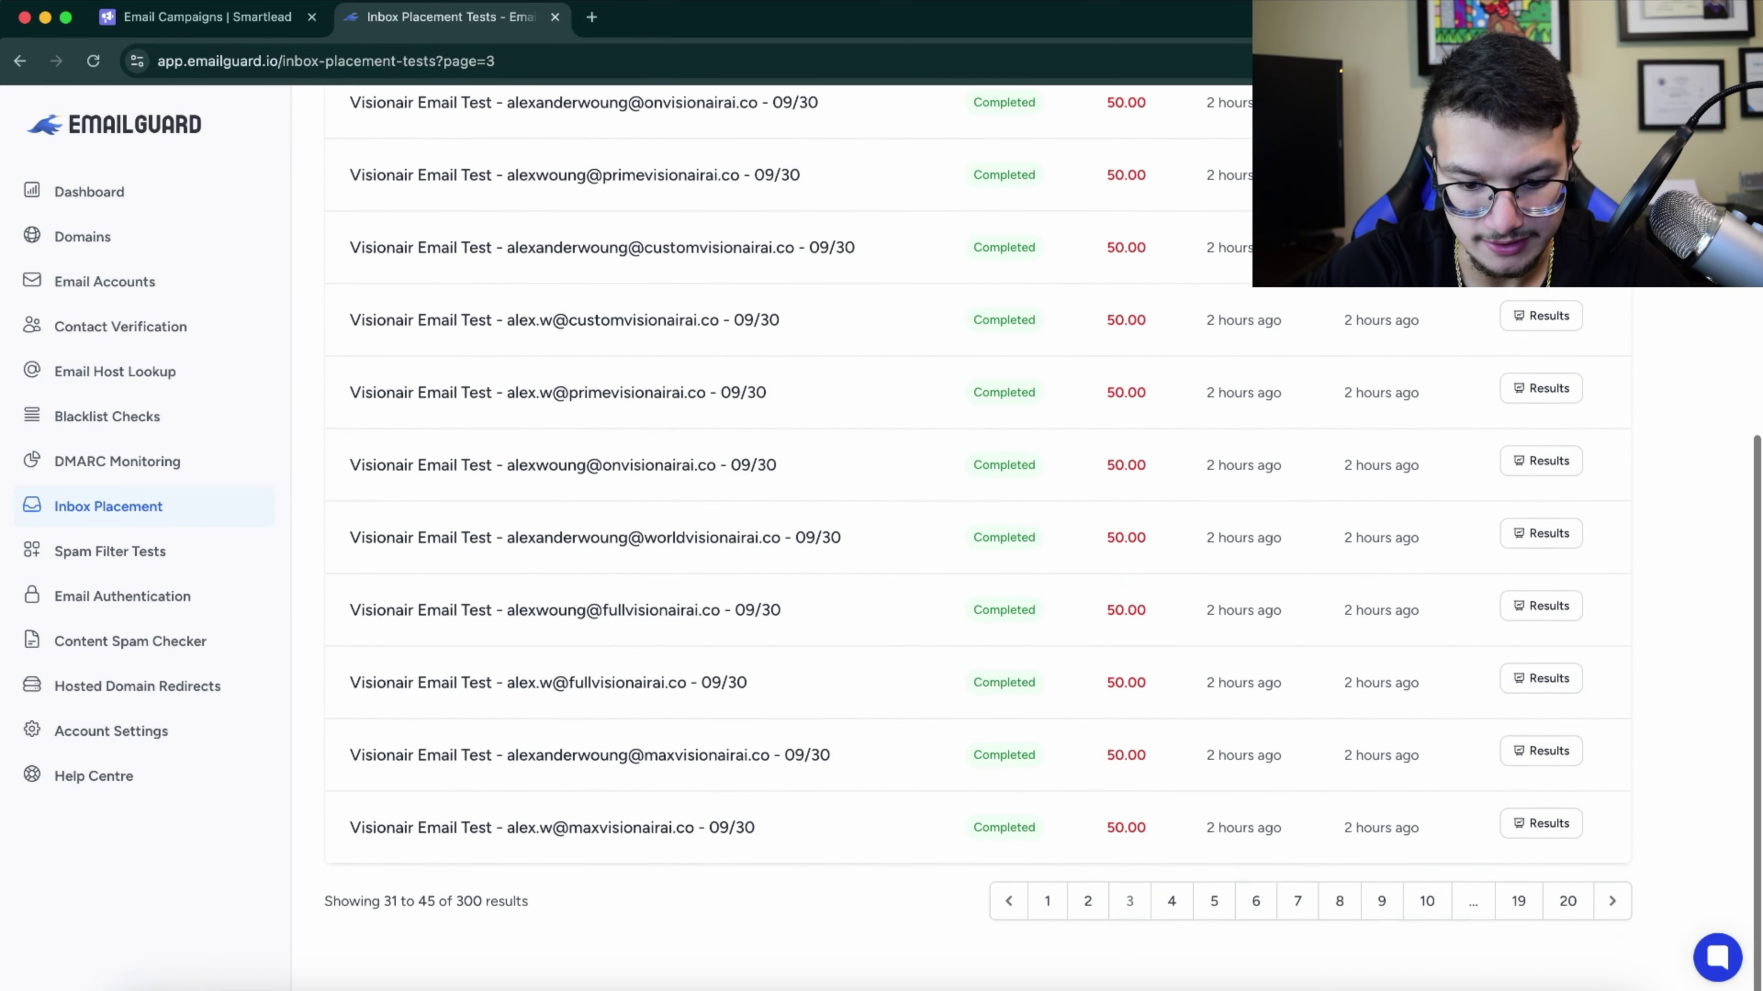
drag(1172, 871, 958, 221)
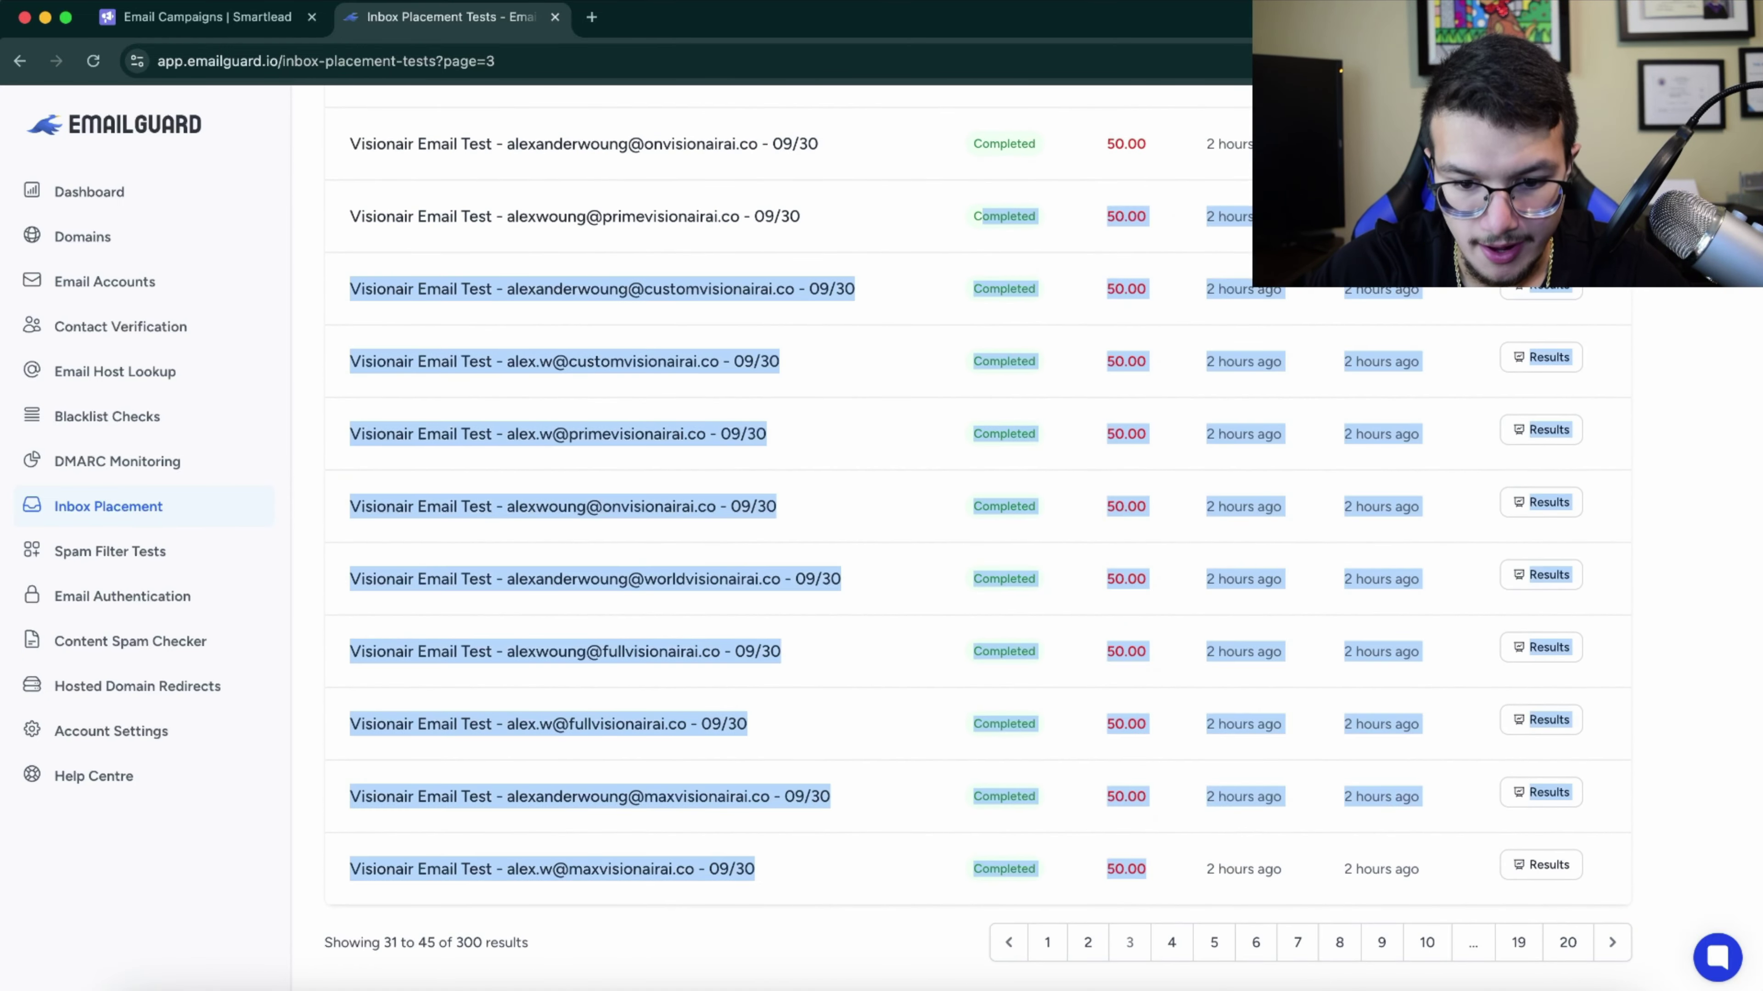
click(957, 221)
scroll(957, 221, up, 8)
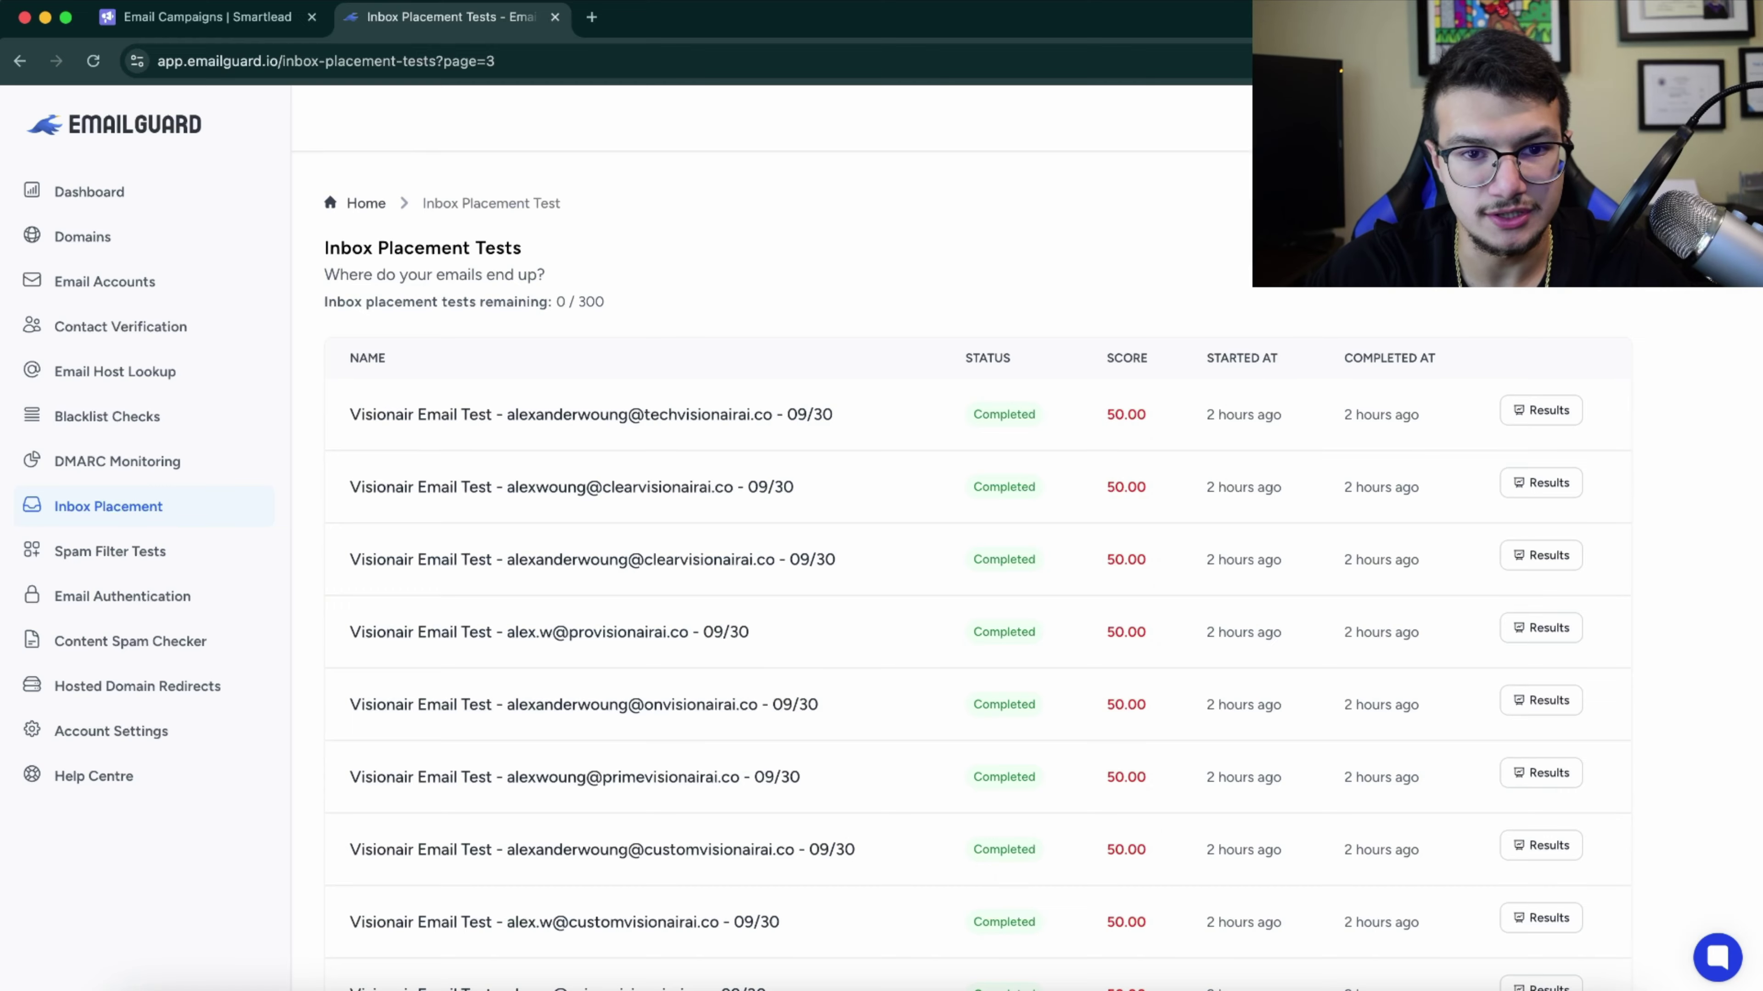